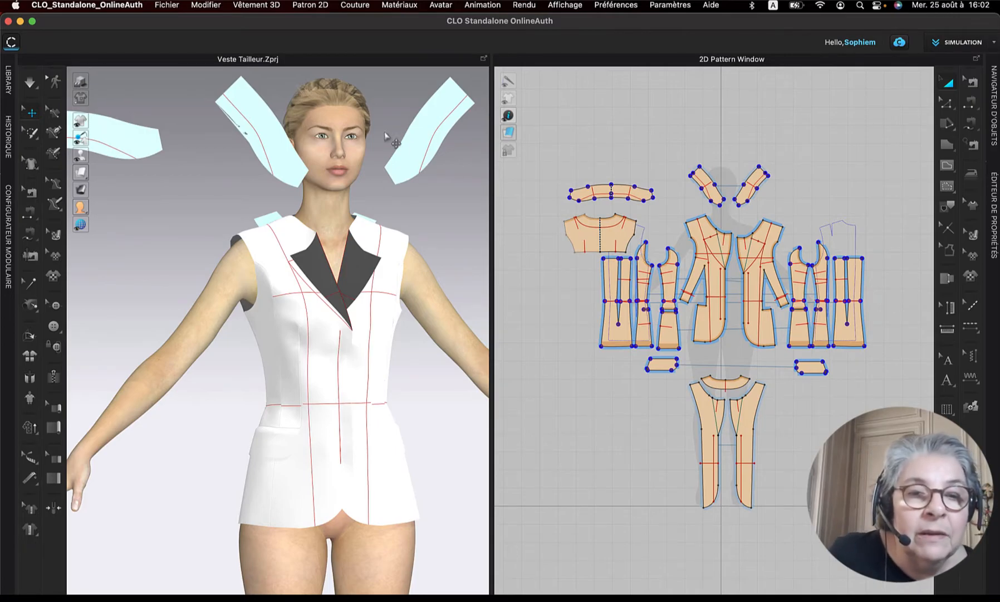
Step: Show only the 2D pattern view and move the back yoke so its armhole corner meets the back side panel's top point
mouse_move(168, 230)
right_down()
mouse_move(345, 245)
mouse_move(411, 217)
mouse_move(419, 239)
mouse_move(431, 237)
mouse_move(334, 225)
mouse_move(171, 236)
right_up()
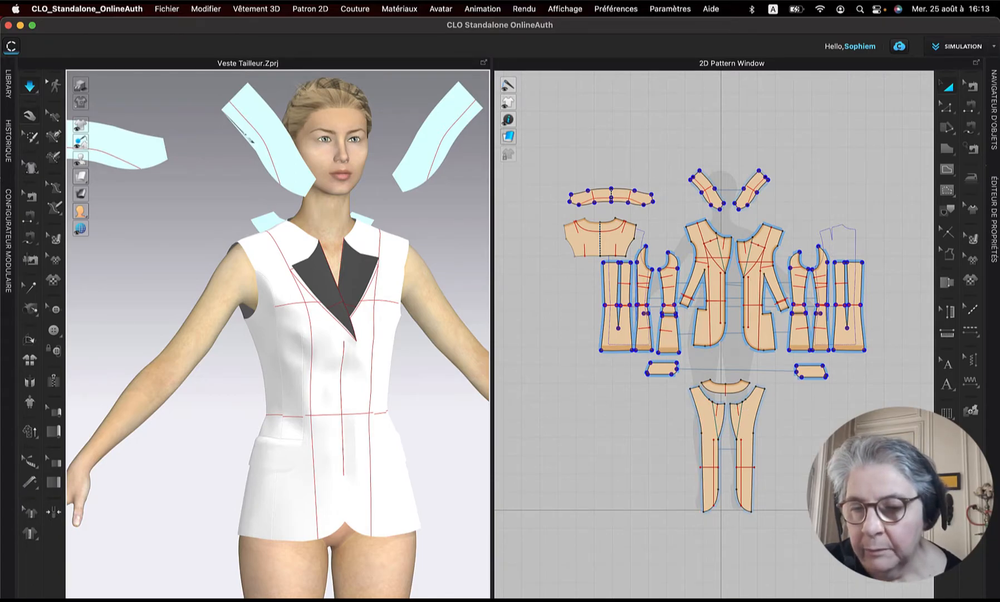
key(shift+F12)
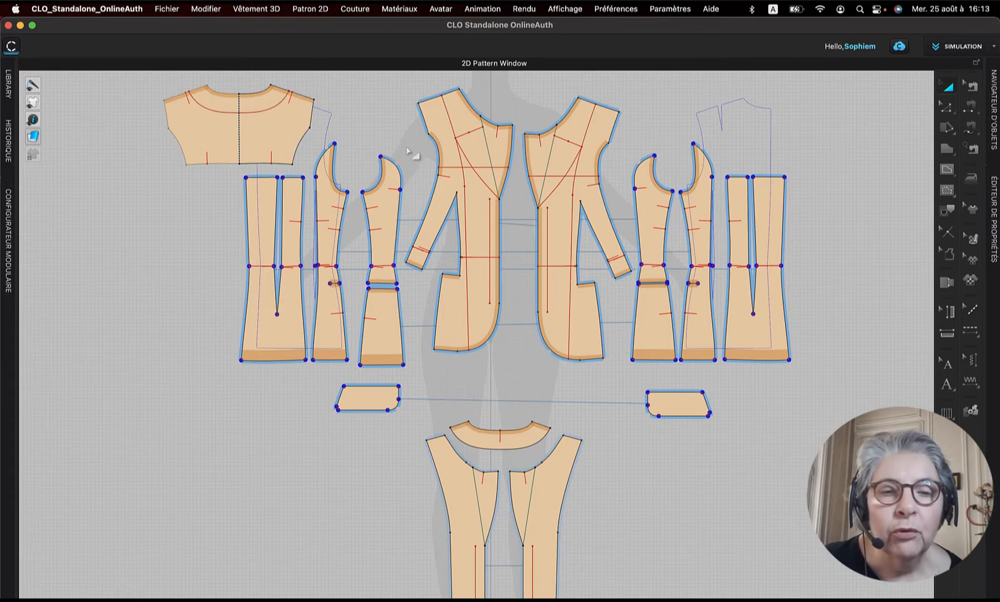
click(300, 121)
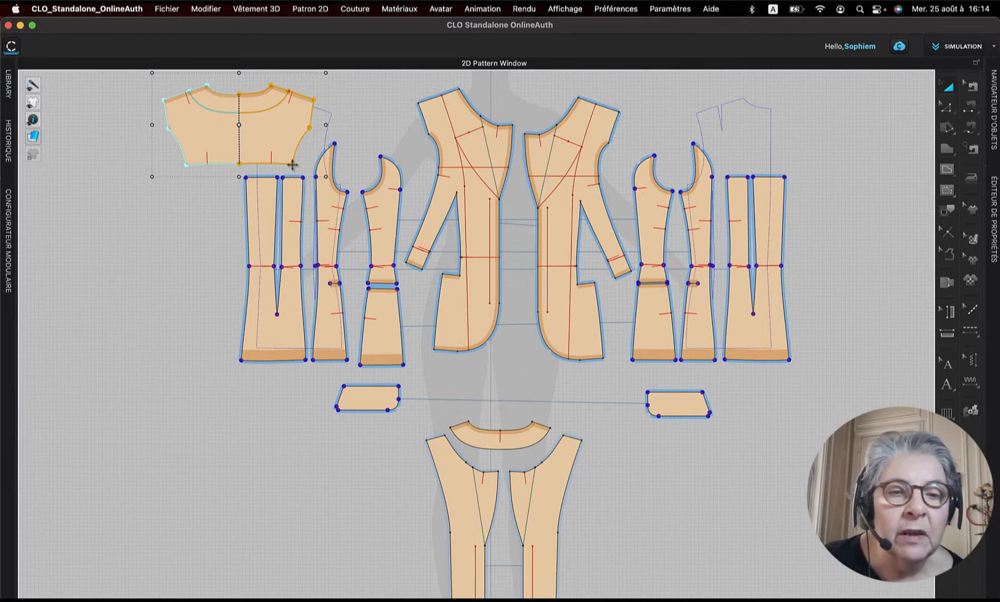
drag(292, 165, 316, 180)
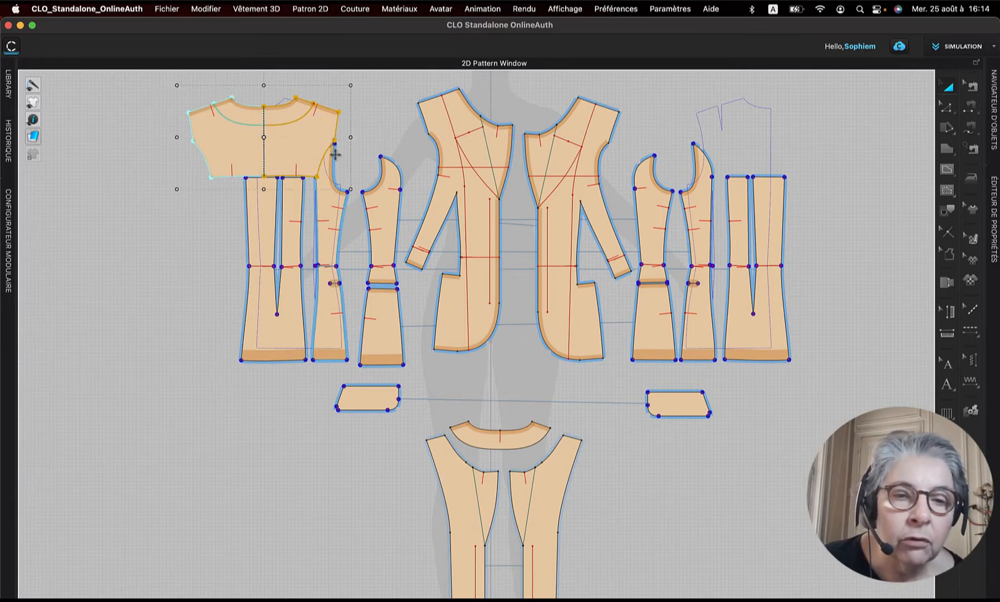
scroll(337, 155, up, 6)
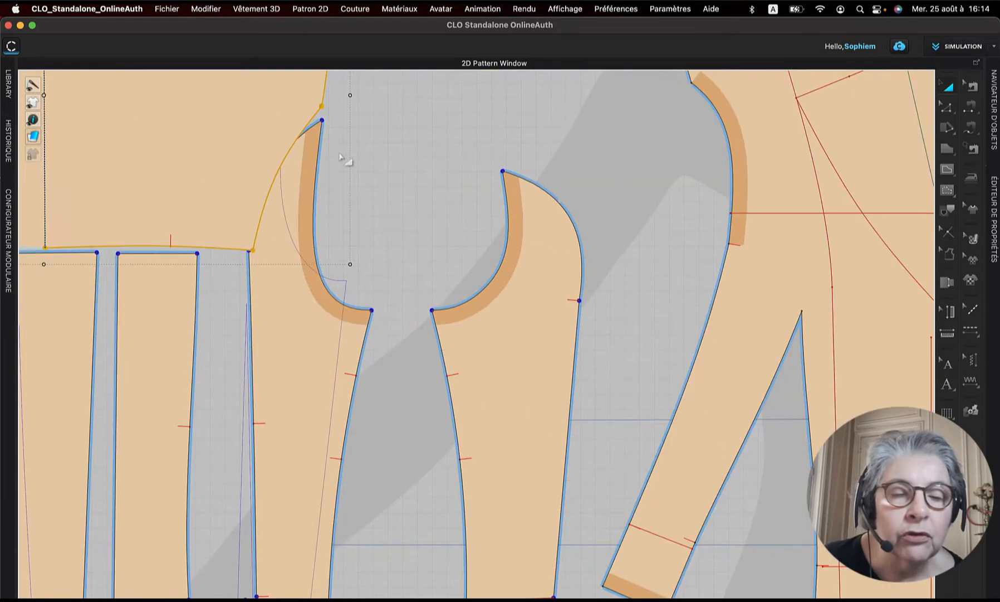
right_drag(396, 147, 486, 303)
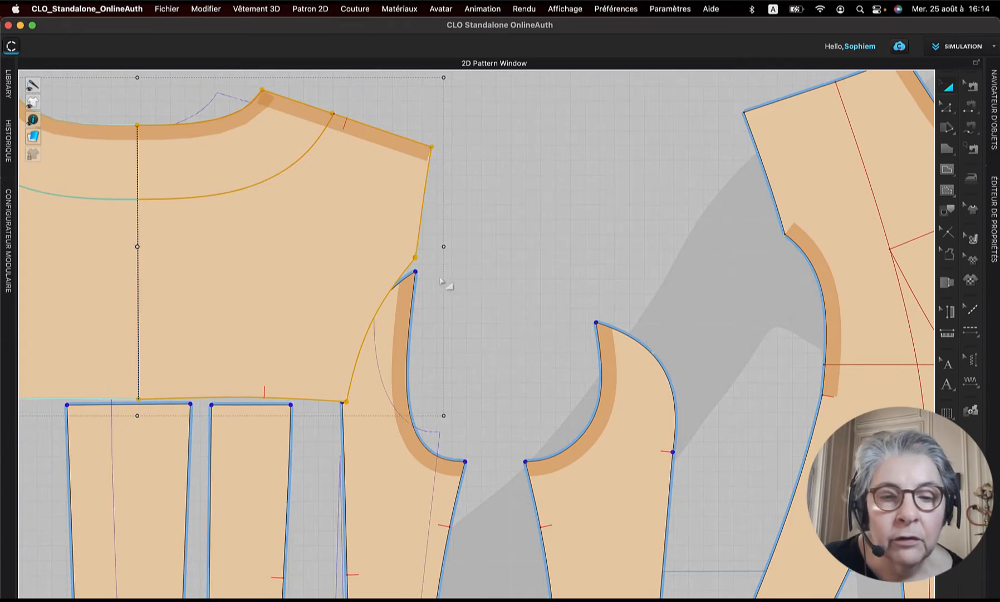
drag(415, 259, 413, 269)
click(488, 291)
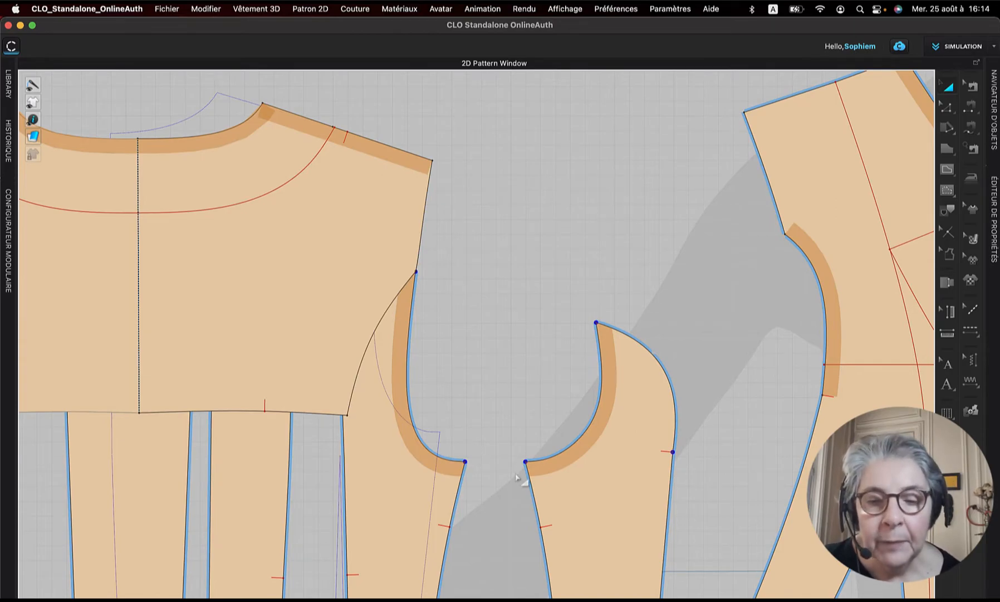
Step: Join the front side panel to the back side panel at the underarm point, and place the front's armhole corner on the front side panel's top
click(568, 473)
drag(526, 460, 466, 460)
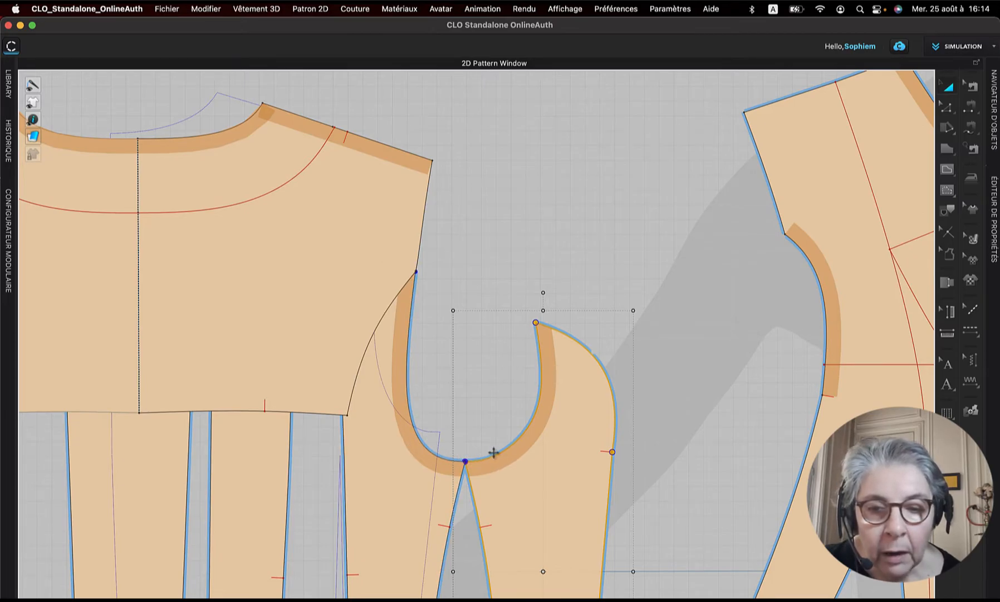
click(785, 232)
drag(784, 234, 537, 323)
scroll(520, 324, up, 3)
scroll(522, 326, up, 2)
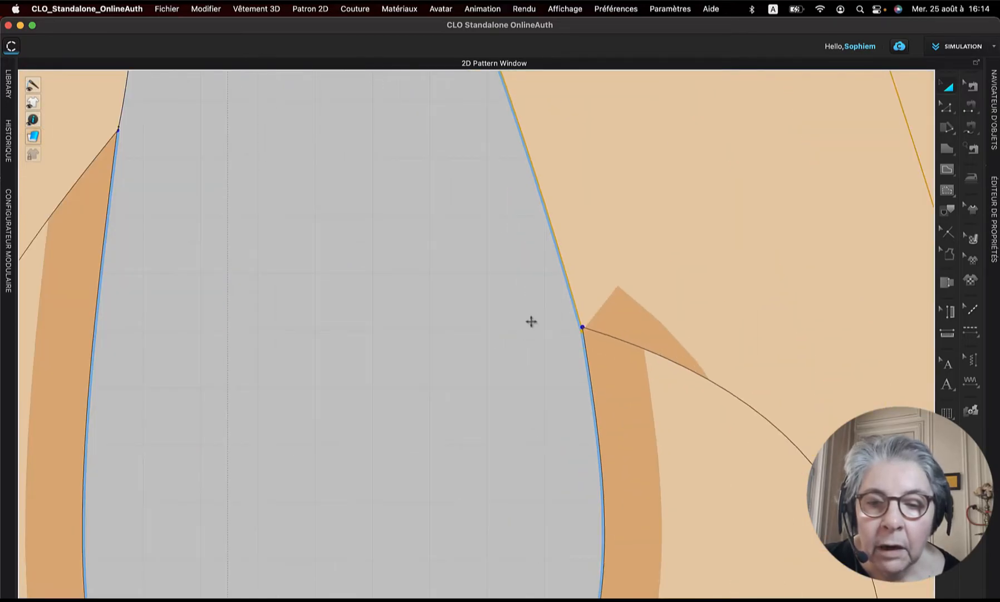
drag(632, 294, 632, 267)
drag(582, 302, 584, 325)
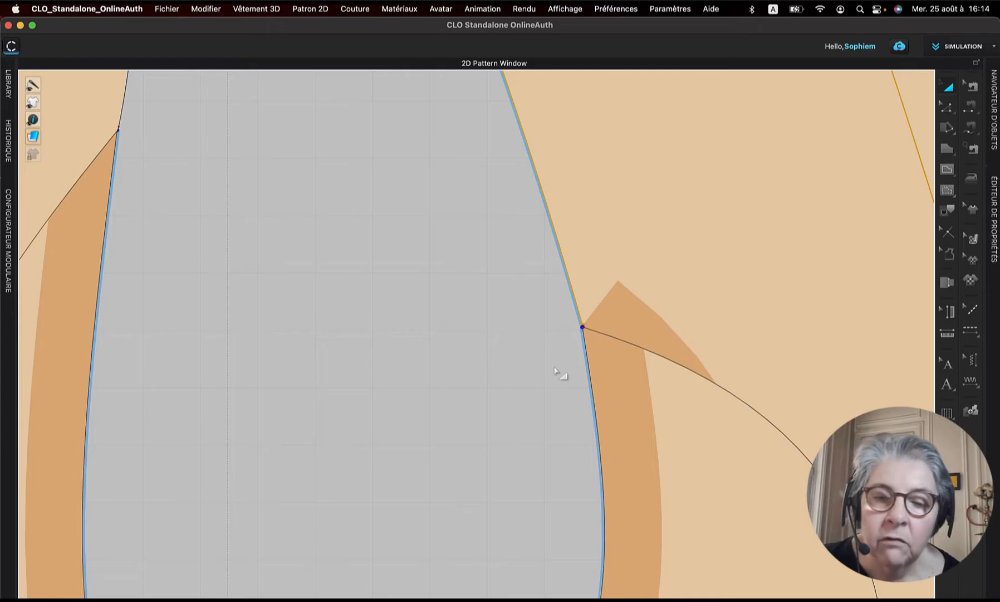
scroll(560, 375, down, 3)
scroll(556, 371, down, 3)
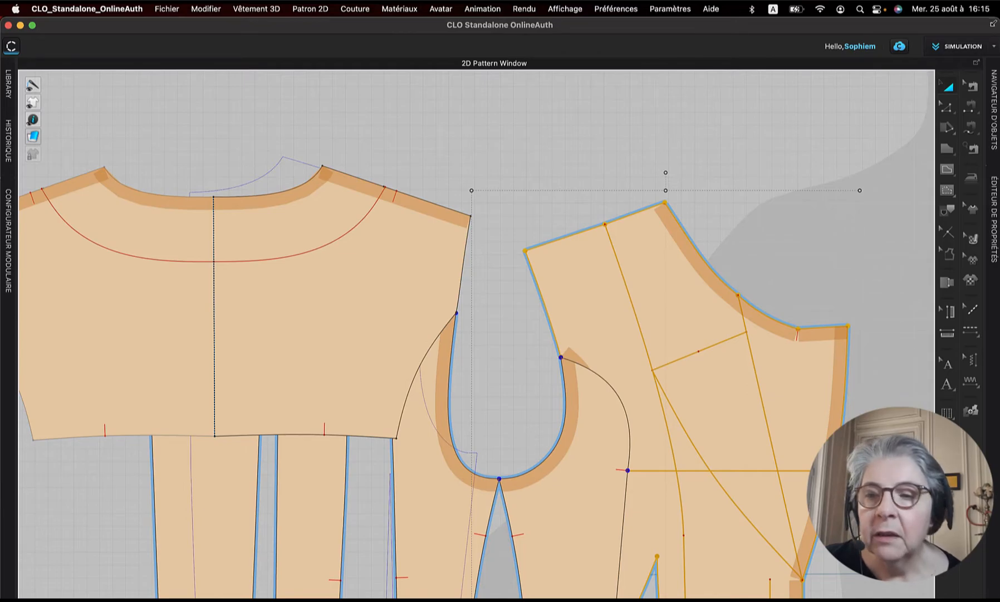
Step: Measure the full armhole length across the back yoke, both side panels and the front using their line properties
key(z)
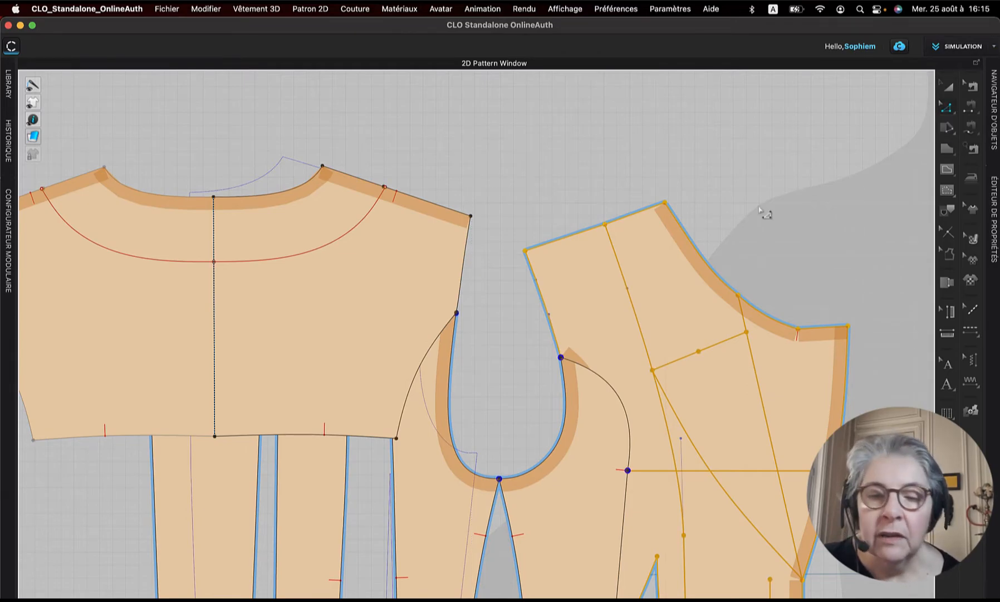
click(462, 278)
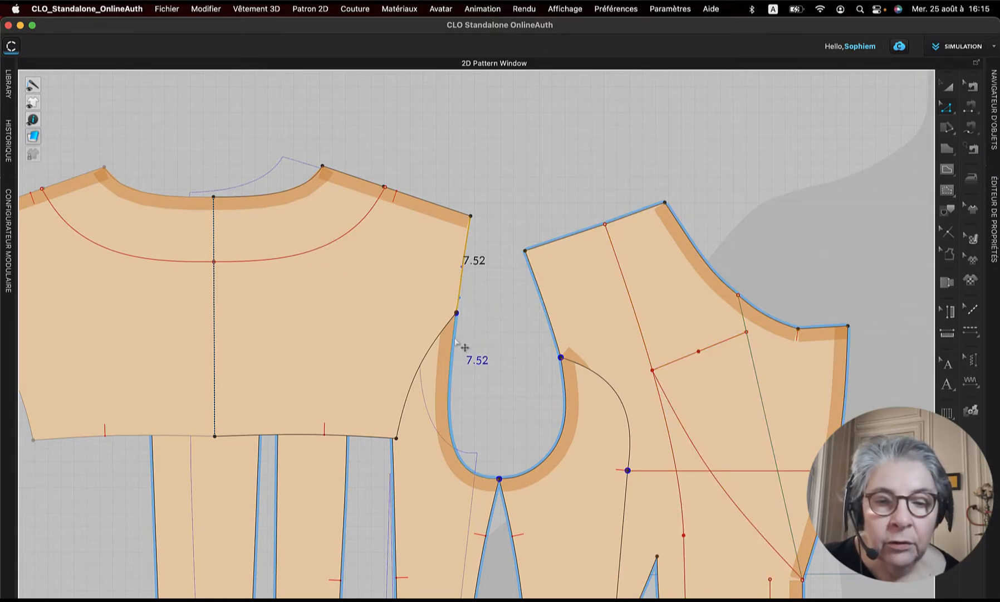
shift+click(538, 468)
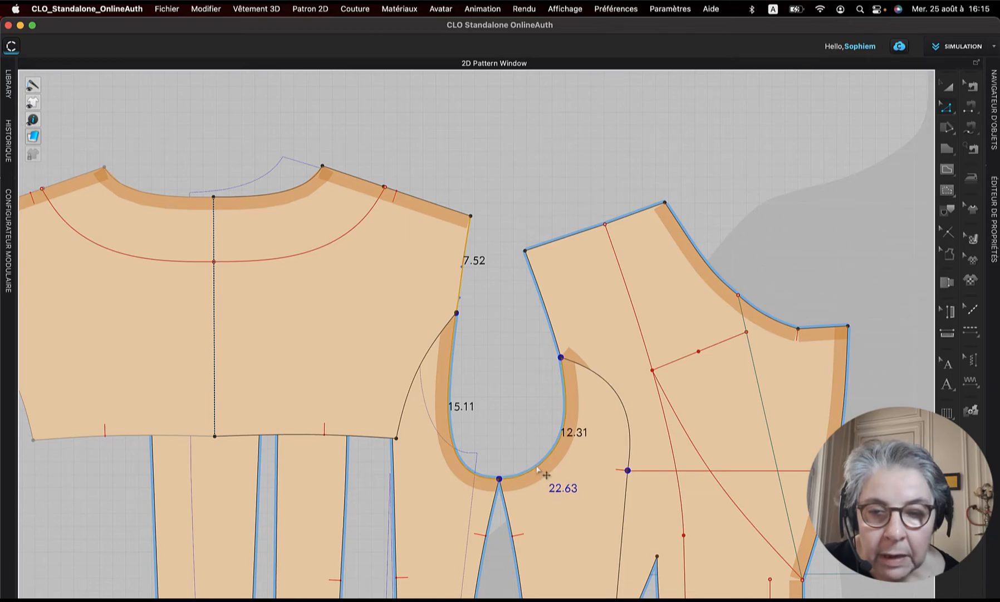
shift+click(553, 339)
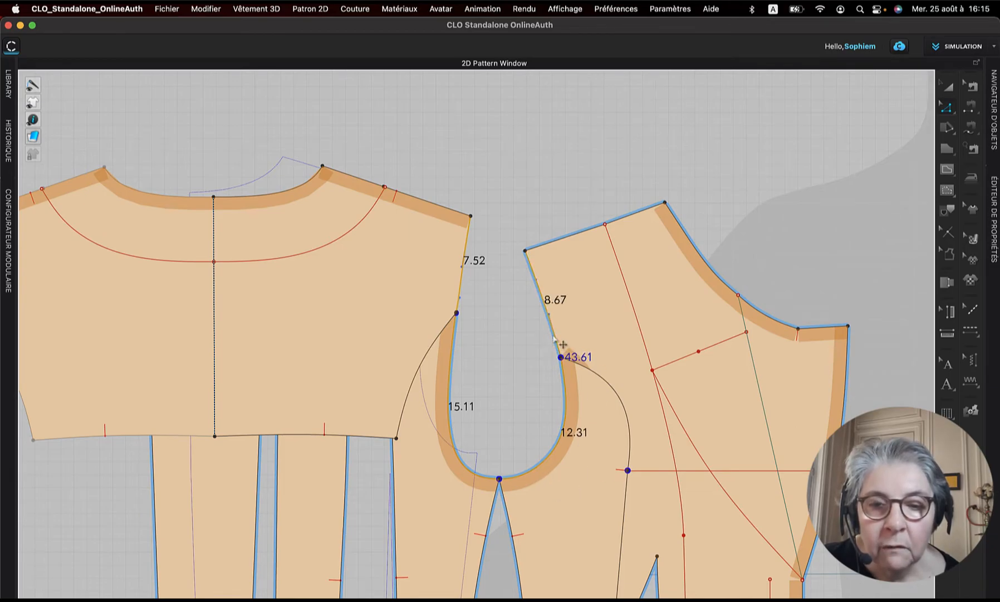
click(995, 222)
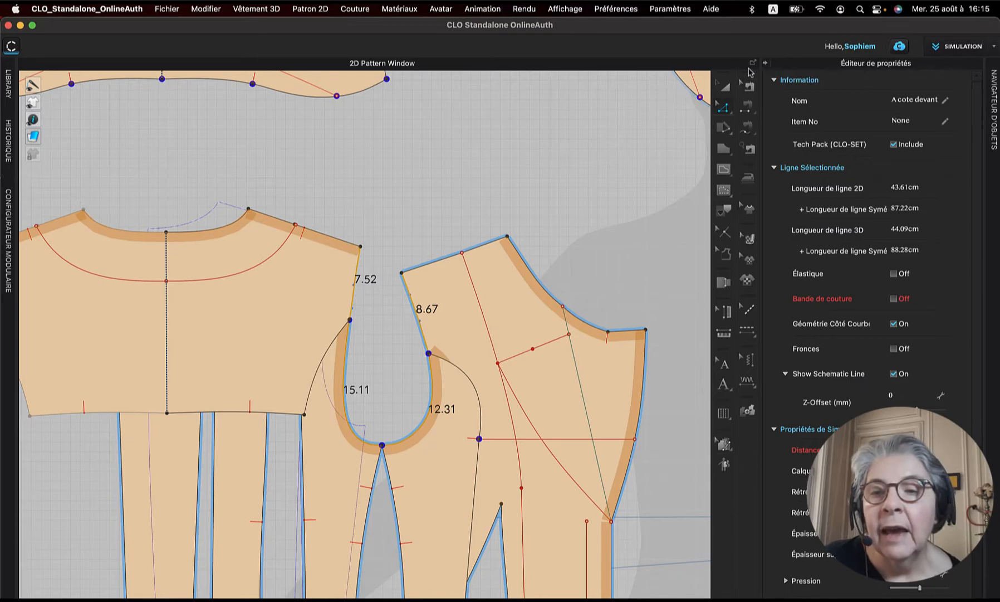
Step: Start a new rectangle on an empty area of the 2D pattern space and open the calculator for its width
click(726, 88)
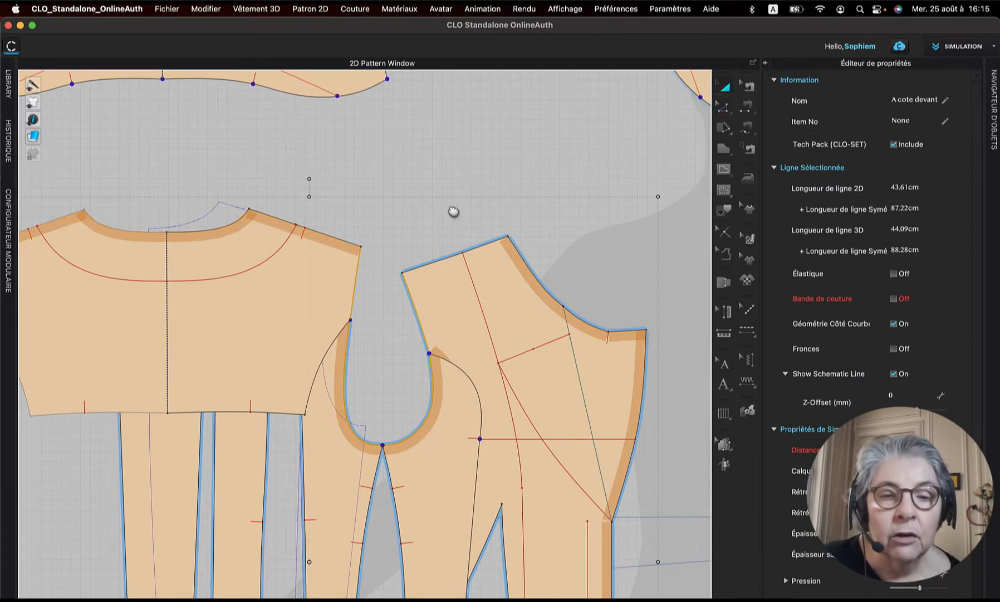
right_drag(451, 212, 673, 194)
right_drag(167, 361, 598, 338)
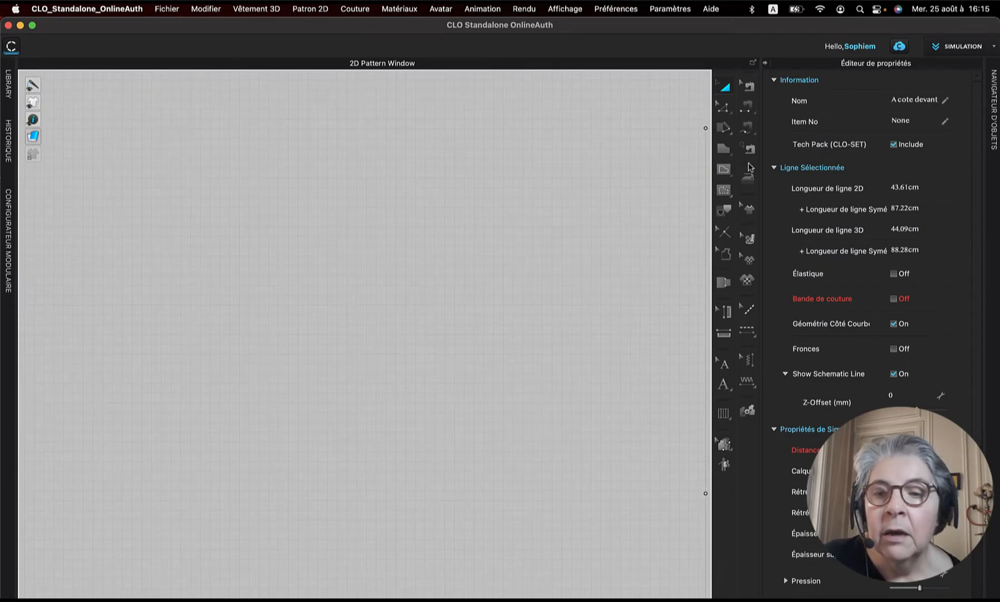
click(726, 153)
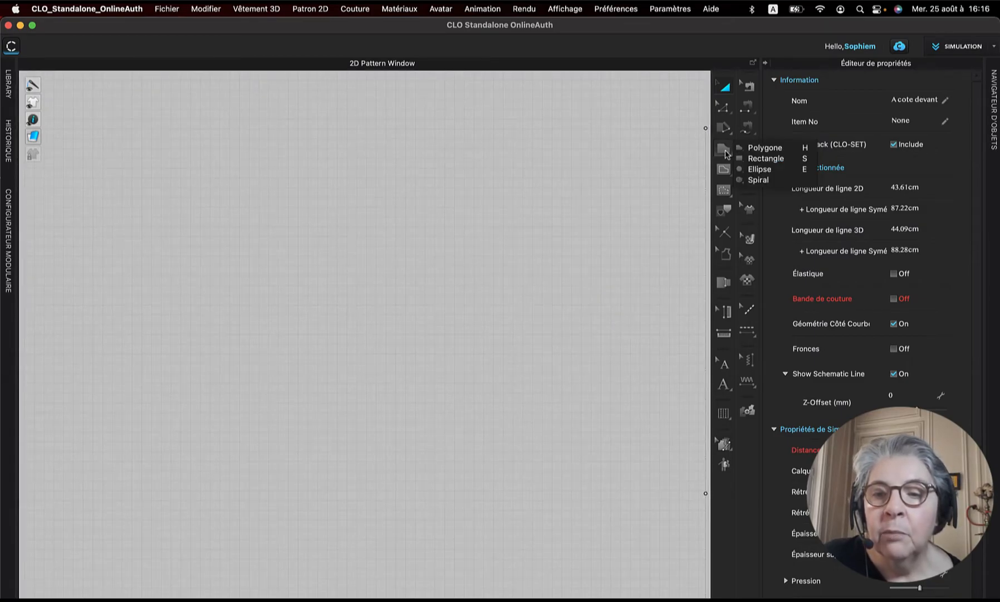
click(755, 160)
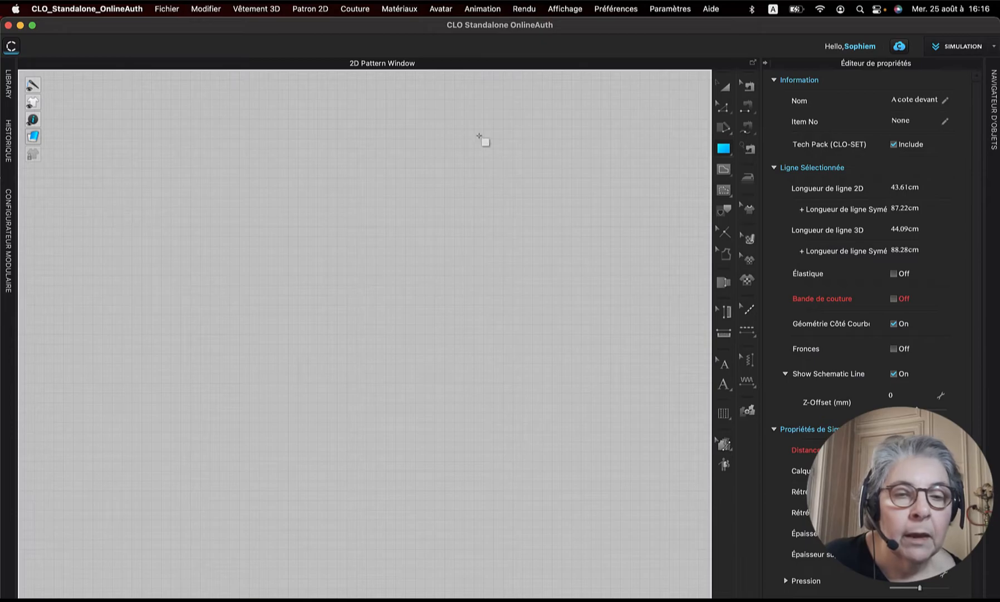
click(267, 166)
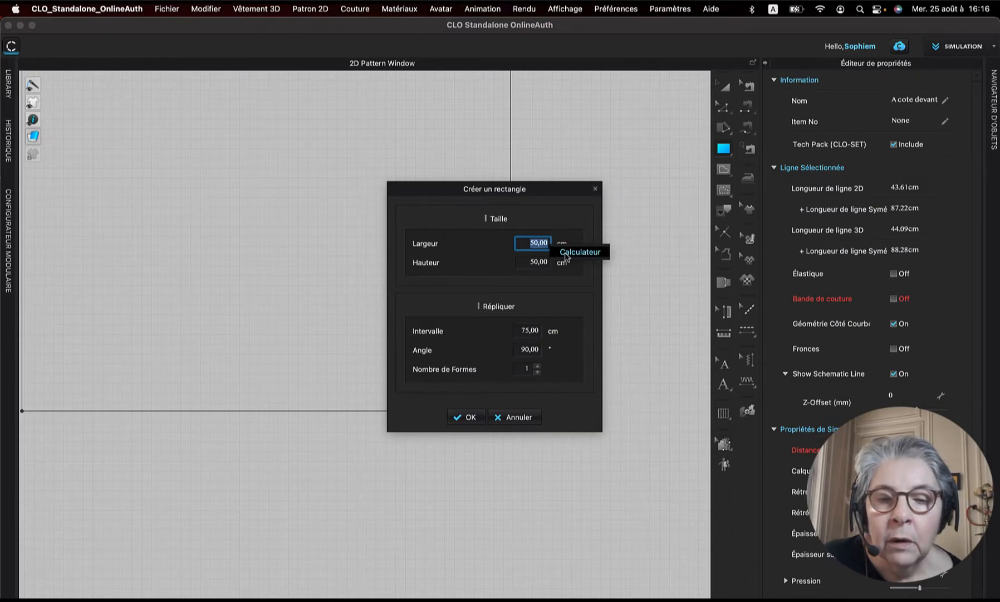
click(566, 257)
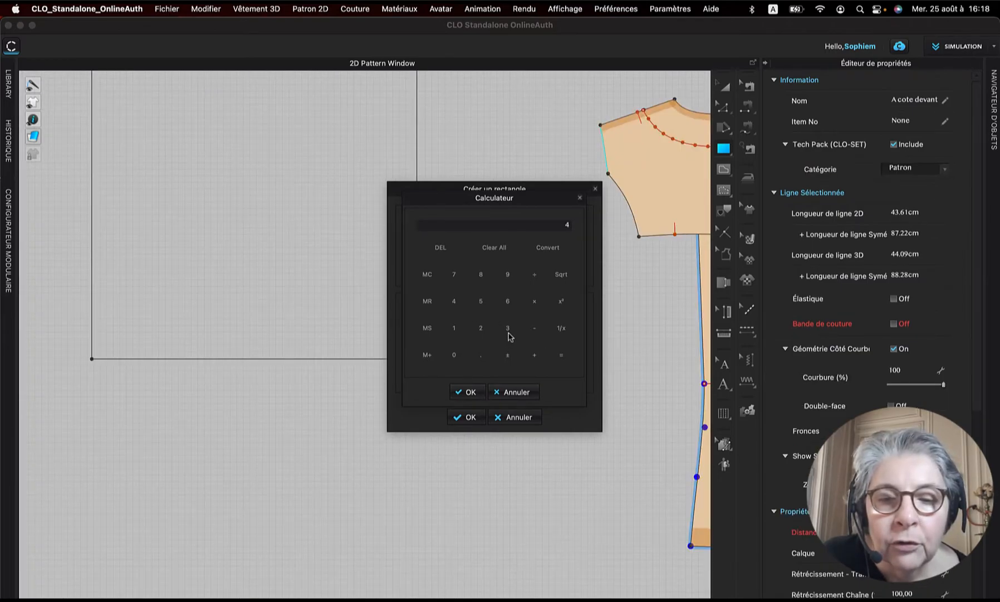
click(508, 329)
click(481, 356)
click(509, 302)
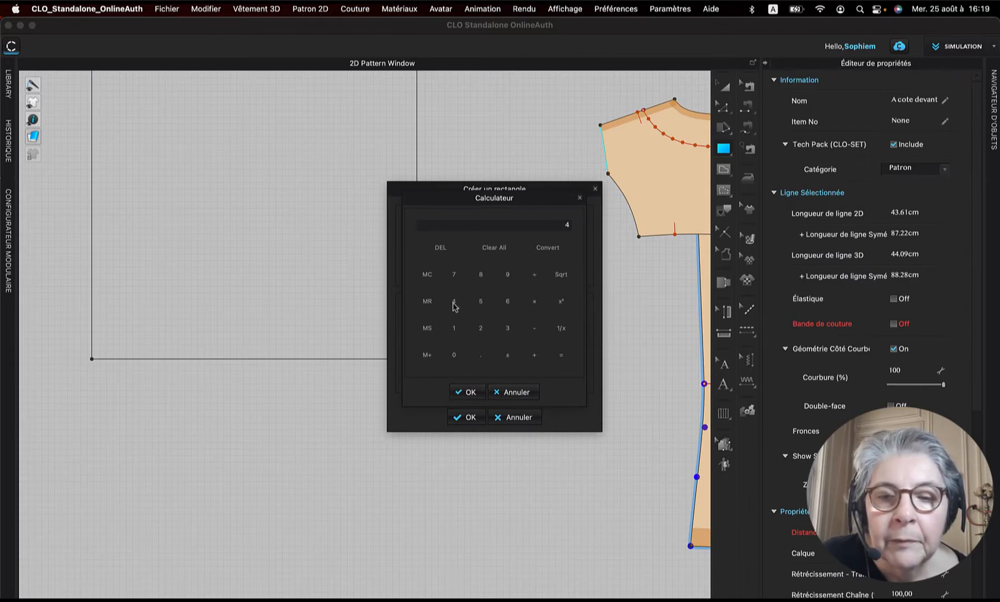
click(536, 275)
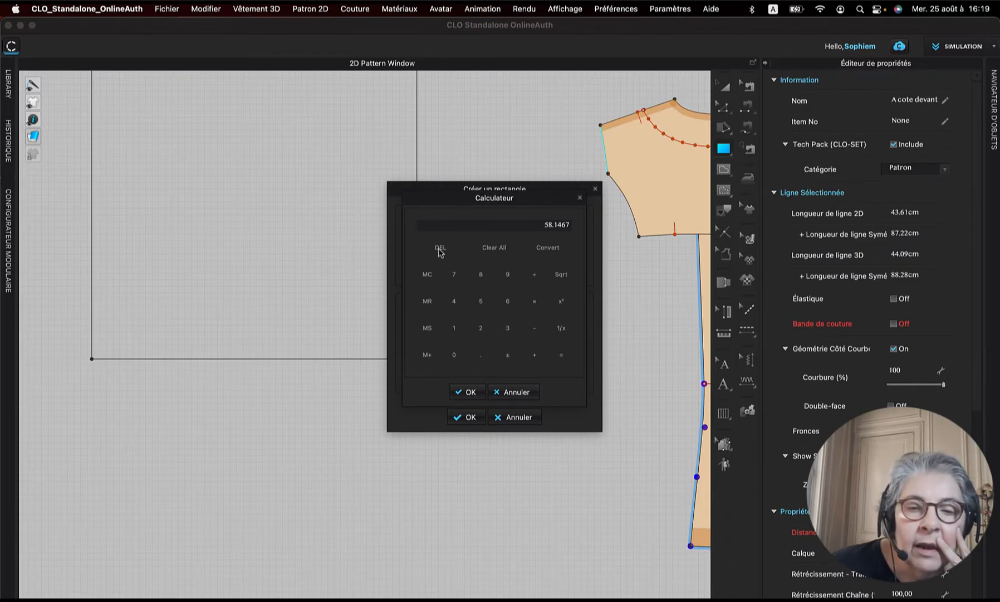
click(498, 250)
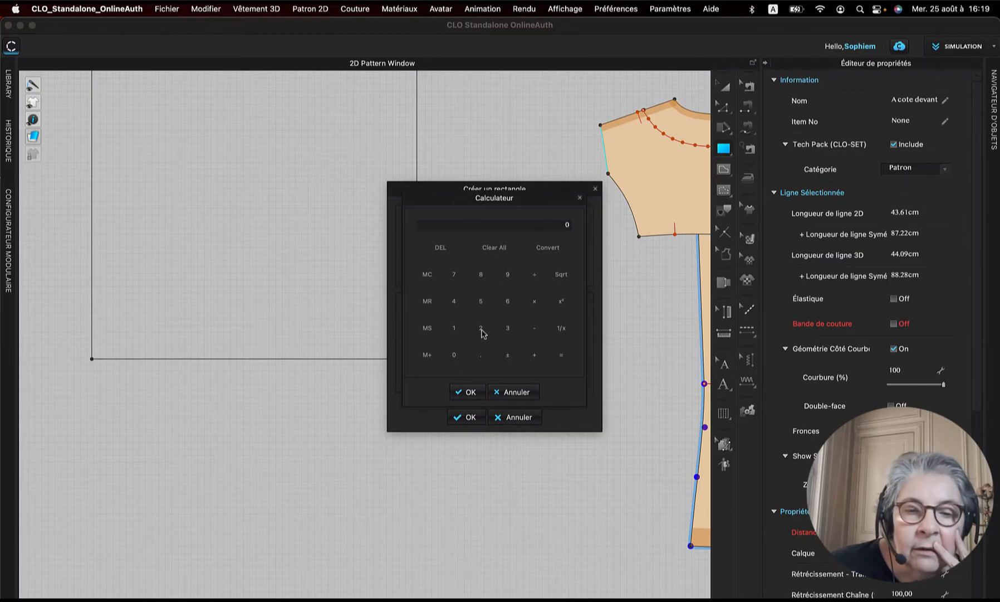
Step: Calculate the rectangle's width as 43.67 × 3 ÷ 4 and apply the result
click(455, 303)
click(506, 333)
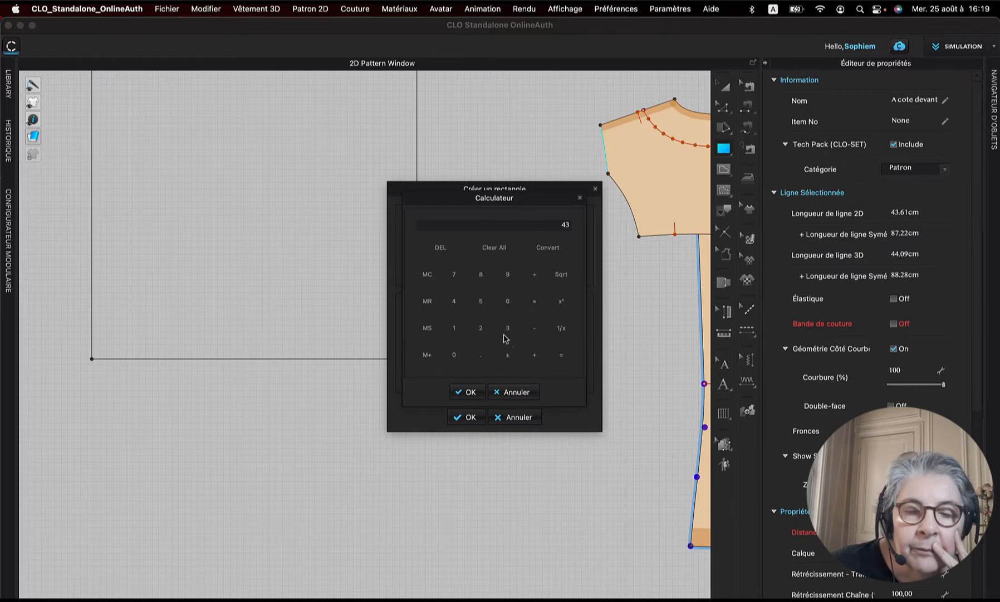
click(483, 358)
click(509, 303)
click(455, 276)
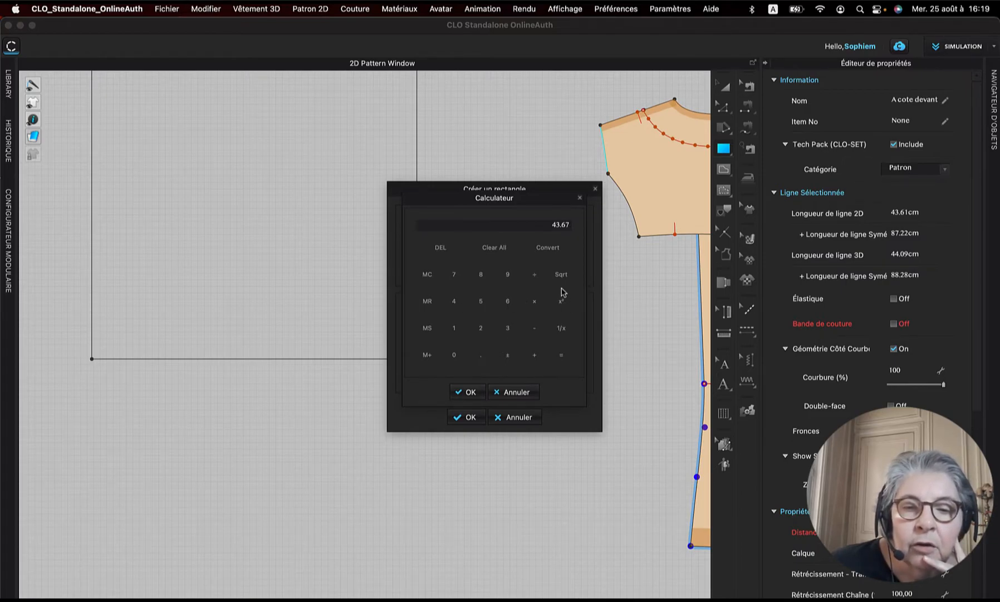
click(534, 304)
click(510, 331)
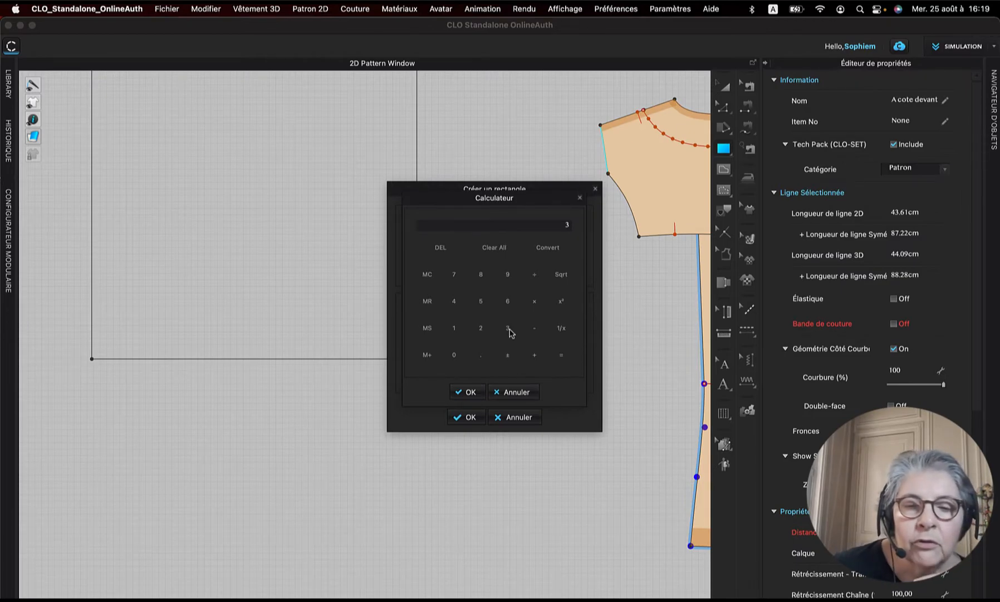
click(562, 358)
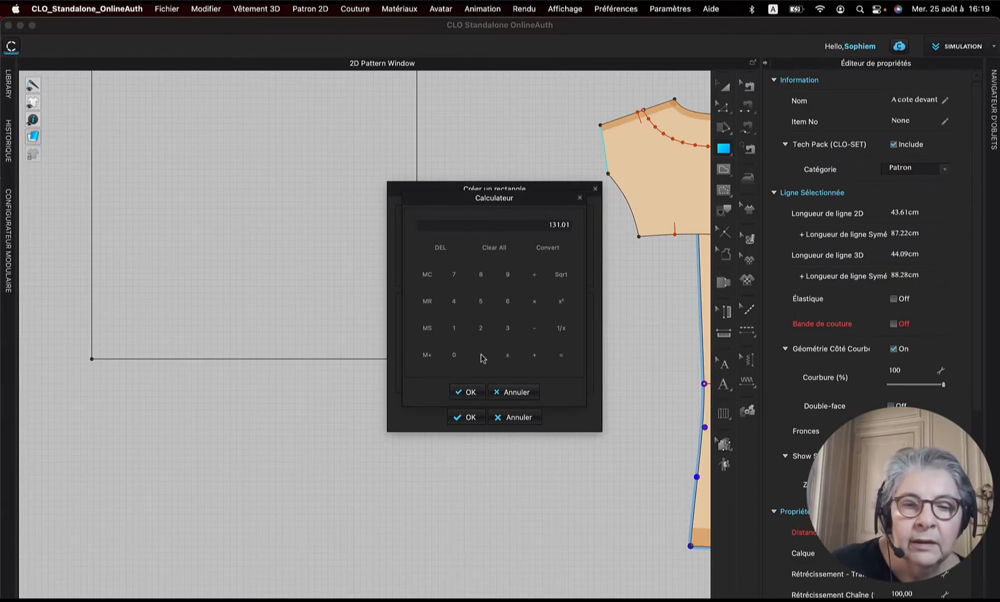
click(454, 301)
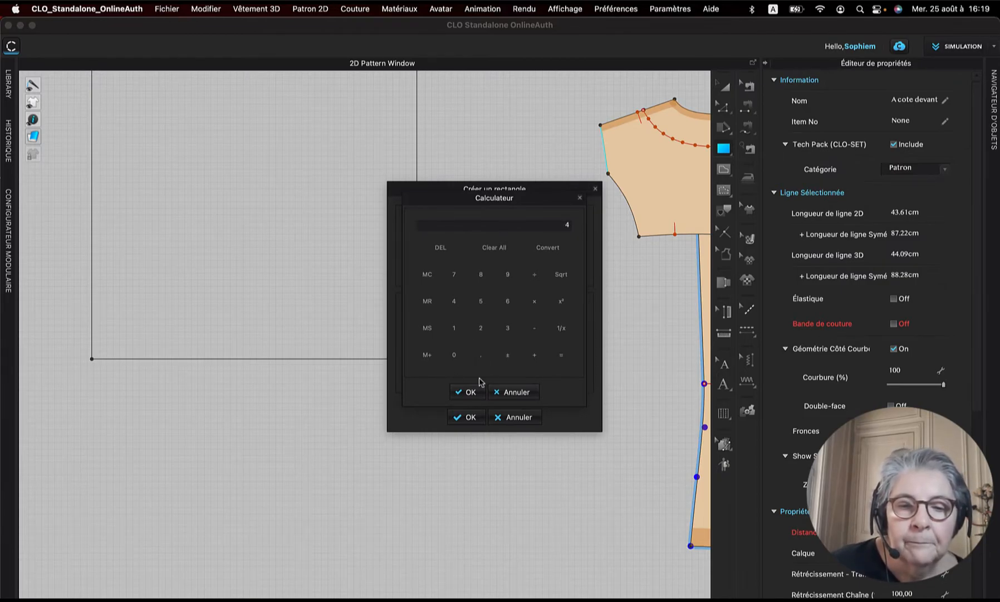
click(562, 357)
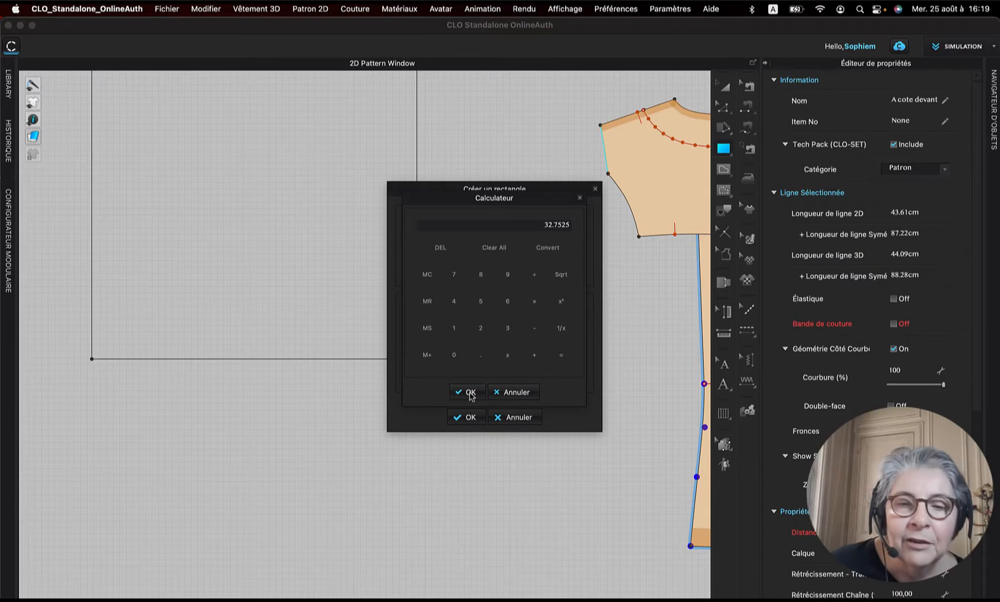
click(469, 392)
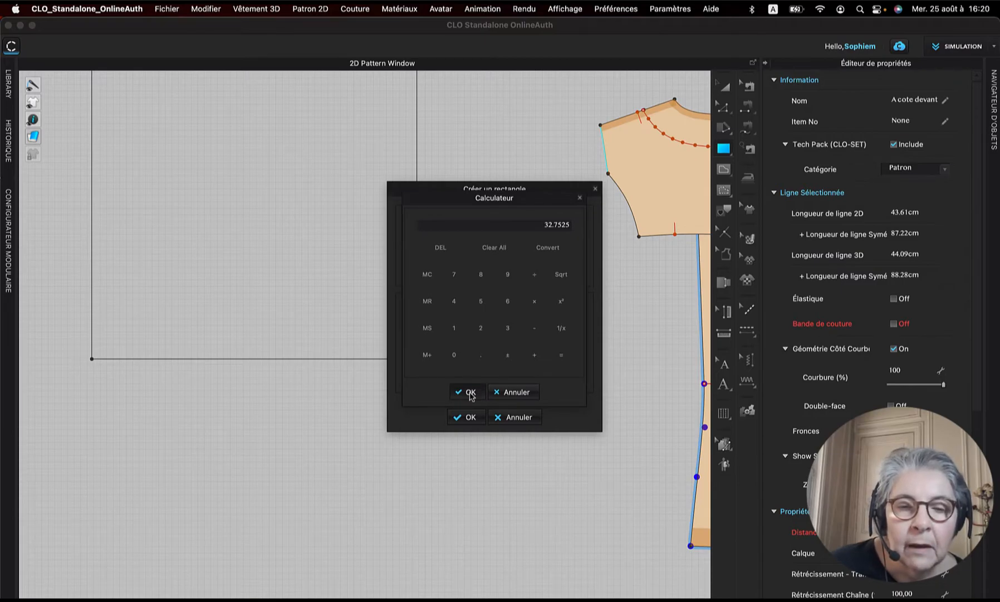
Step: Set the rectangle's height to 62 cm and create it
click(545, 264)
text(62)
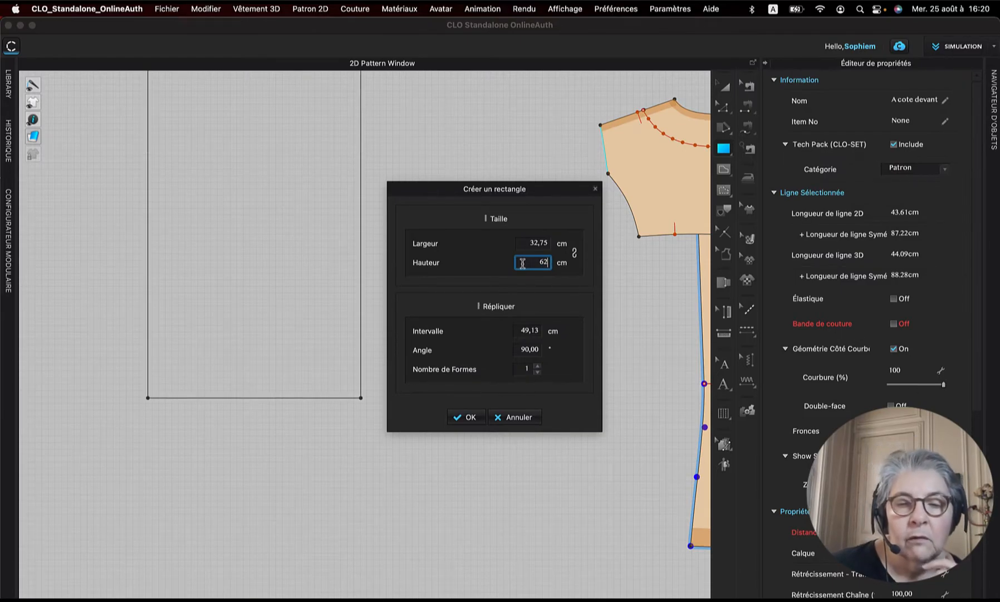
click(471, 417)
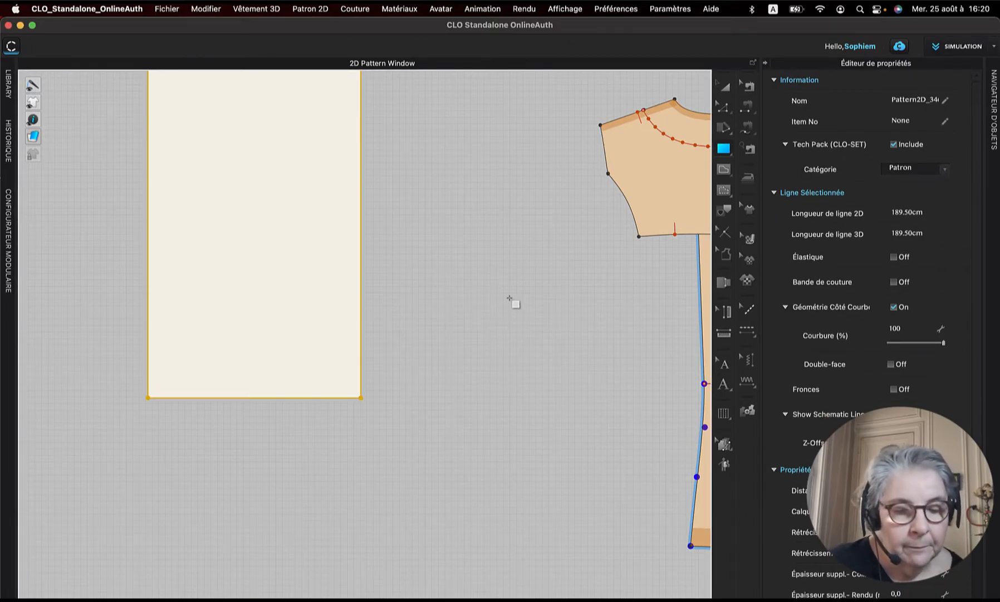
Step: Reposition the new rectangle closer to the back yoke, clear of the other pattern pieces
key(a)
key(ctrl+c)
key(ctrl+v)
click(430, 404)
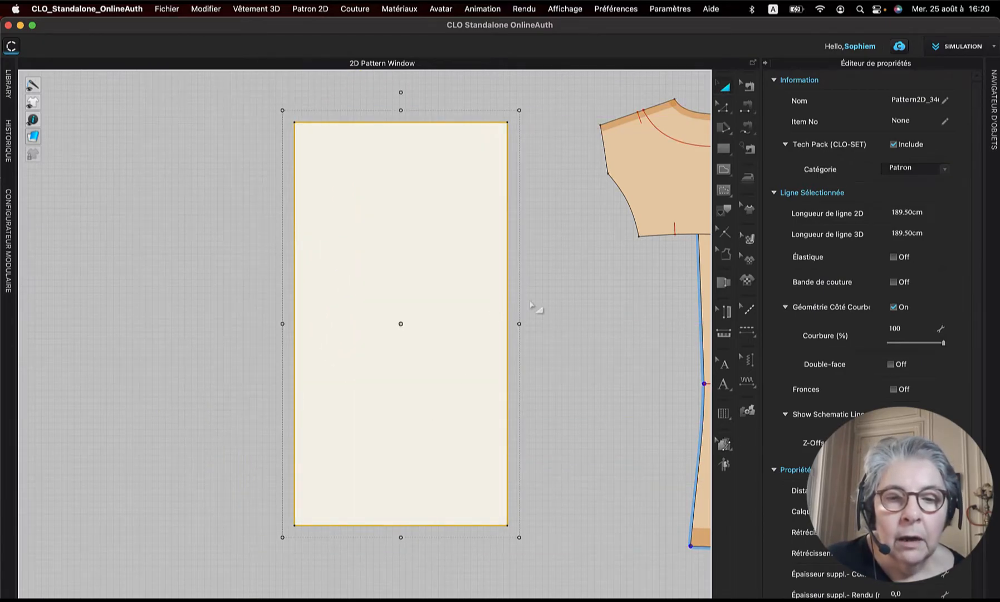
Step: Draw an internal line across the armhole opening from the back yoke's shoulder tip to the front piece's shoulder tip
click(564, 305)
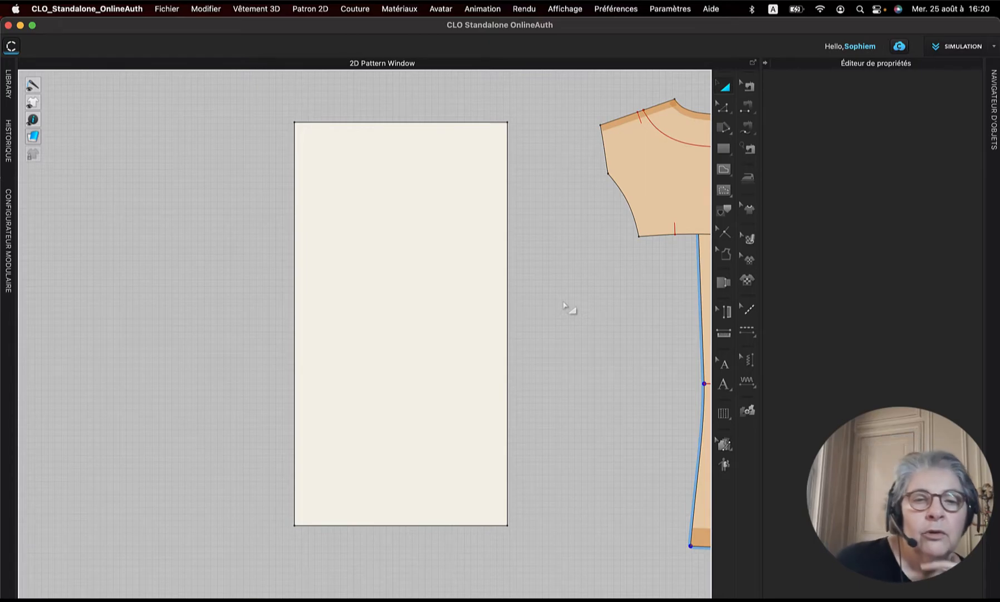
middle_drag(571, 306, 281, 327)
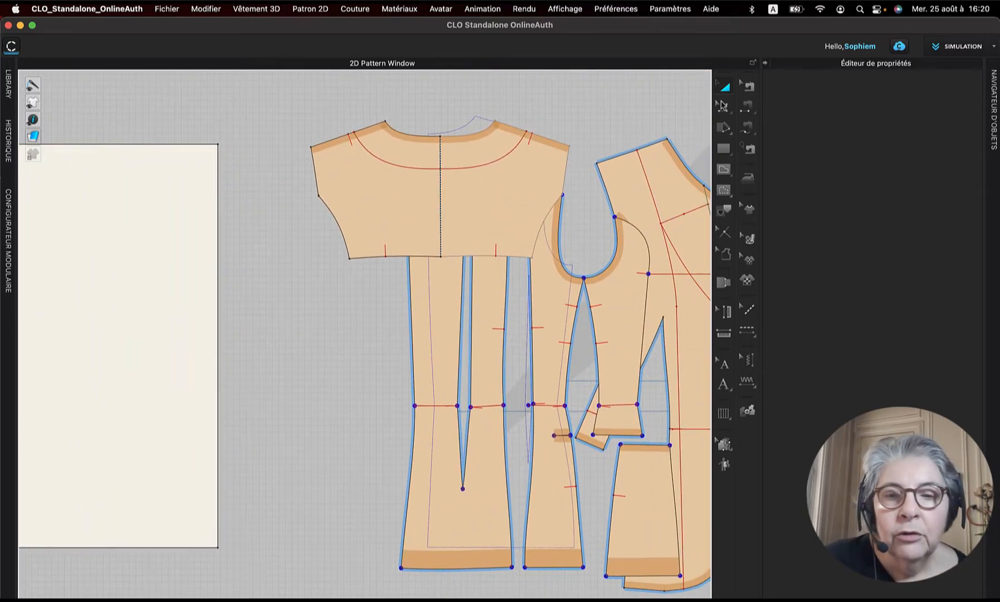
middle_drag(642, 114, 497, 148)
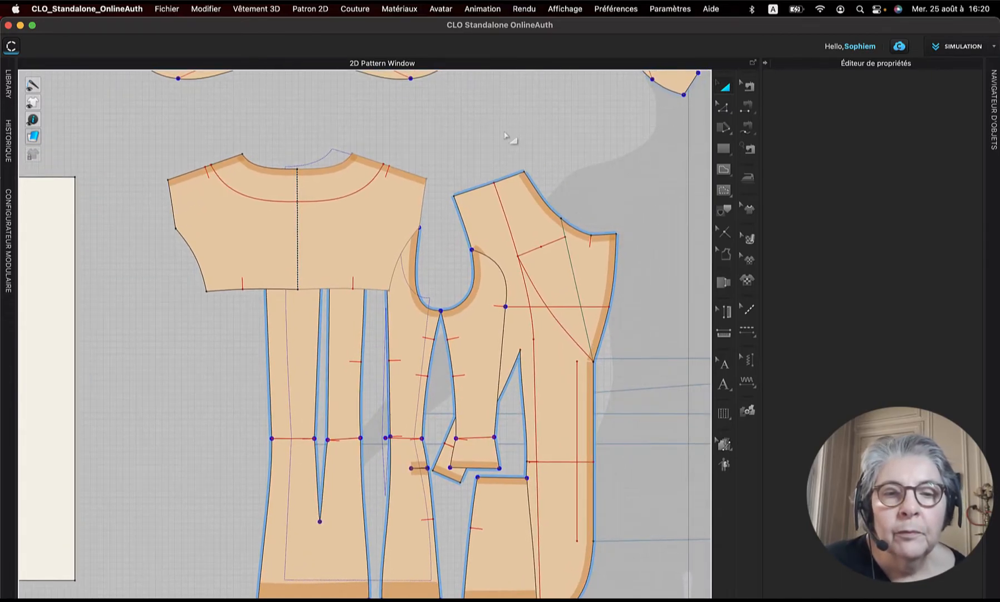
scroll(501, 132, down, 1)
scroll(501, 132, up, 3)
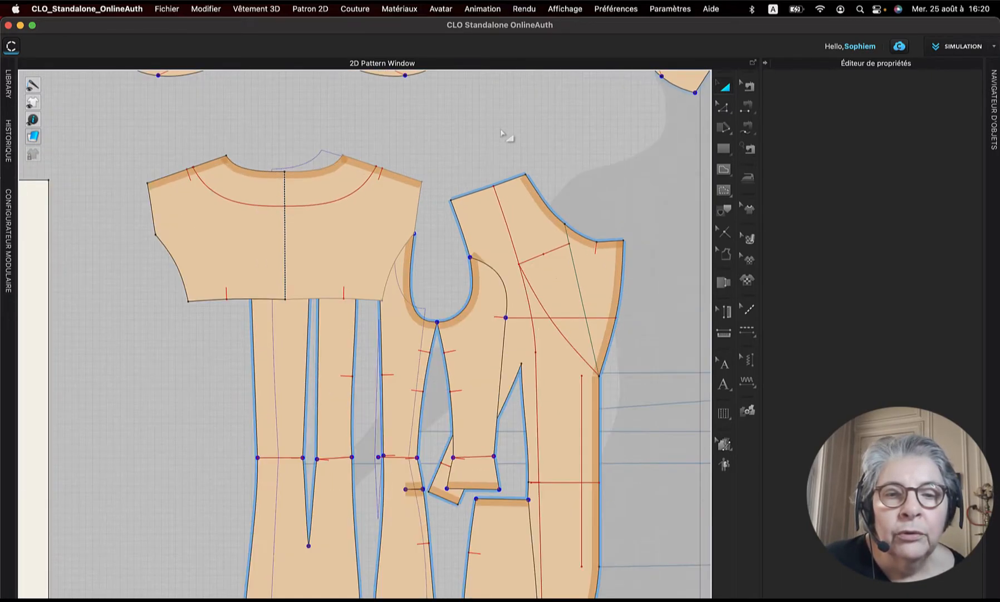
scroll(501, 132, up, 2)
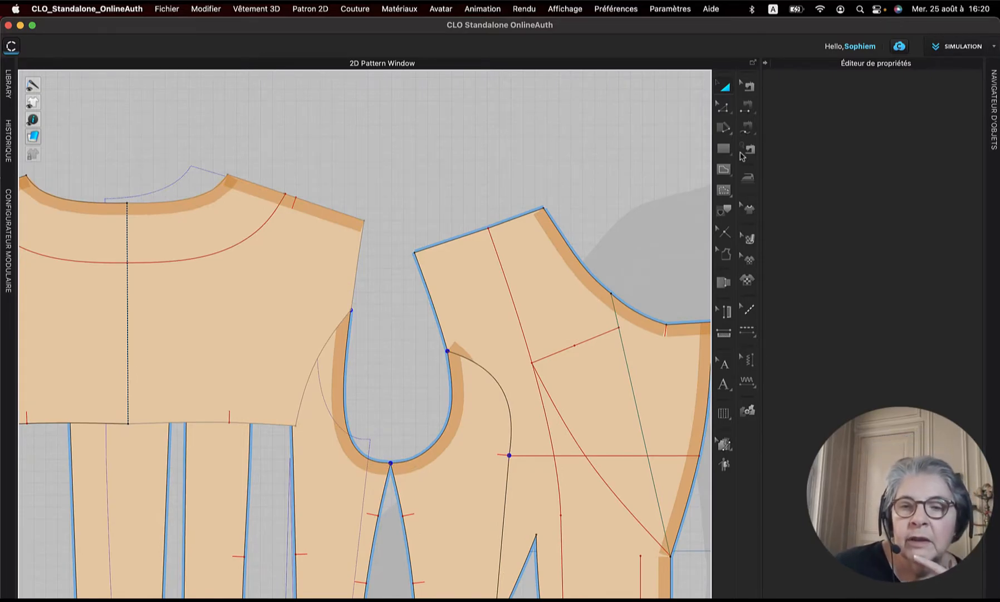
click(724, 170)
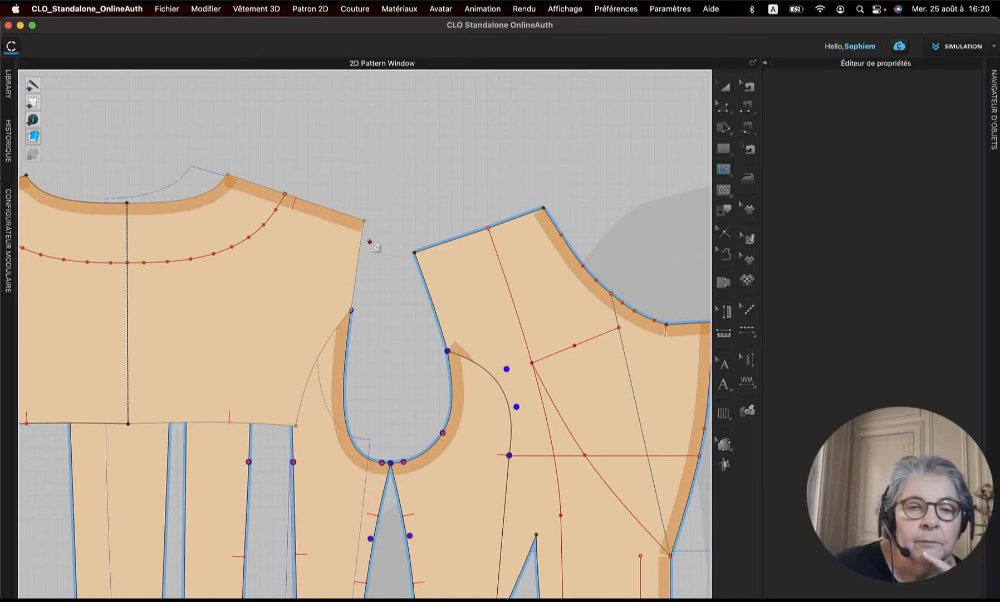
click(364, 221)
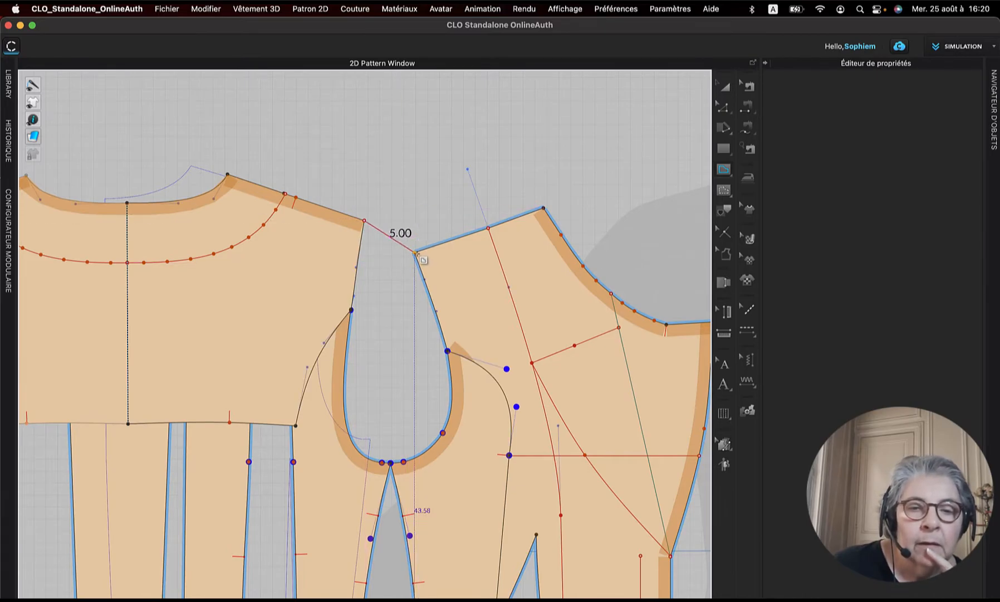
click(415, 253)
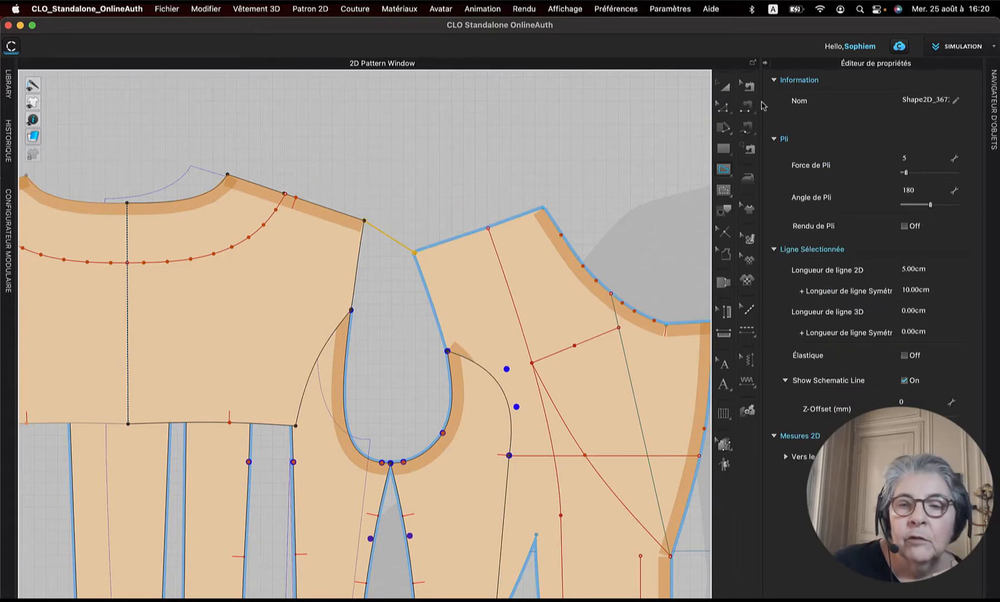
Step: Split the line joining the two shoulder tips uniformly into 2 segments
click(723, 107)
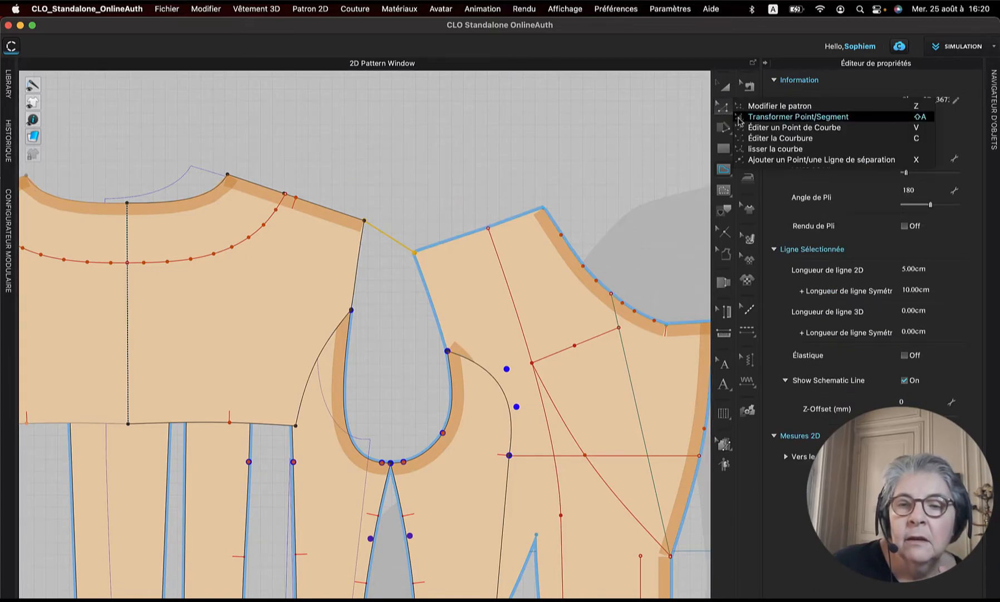
click(762, 159)
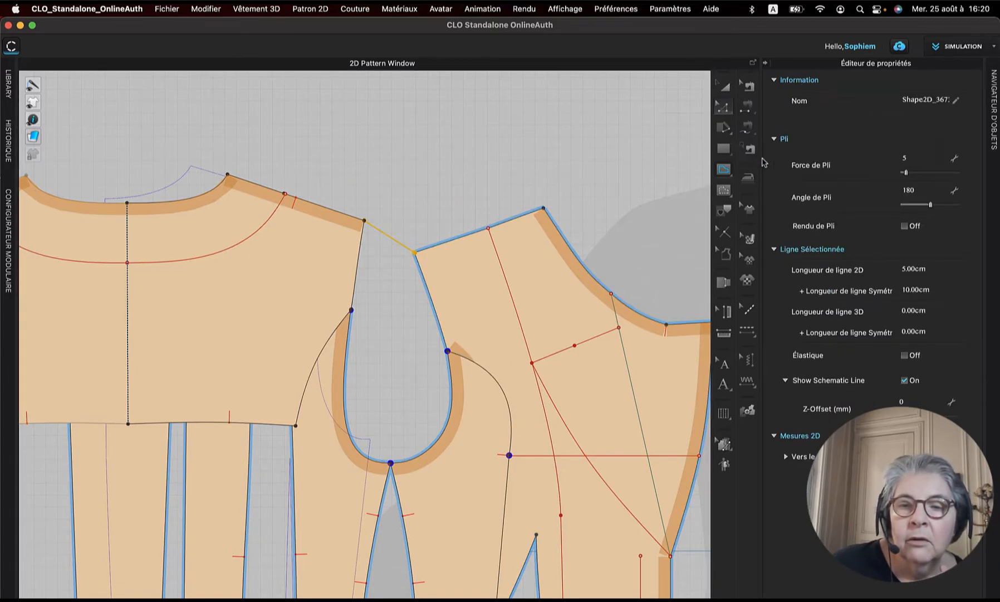
click(393, 240)
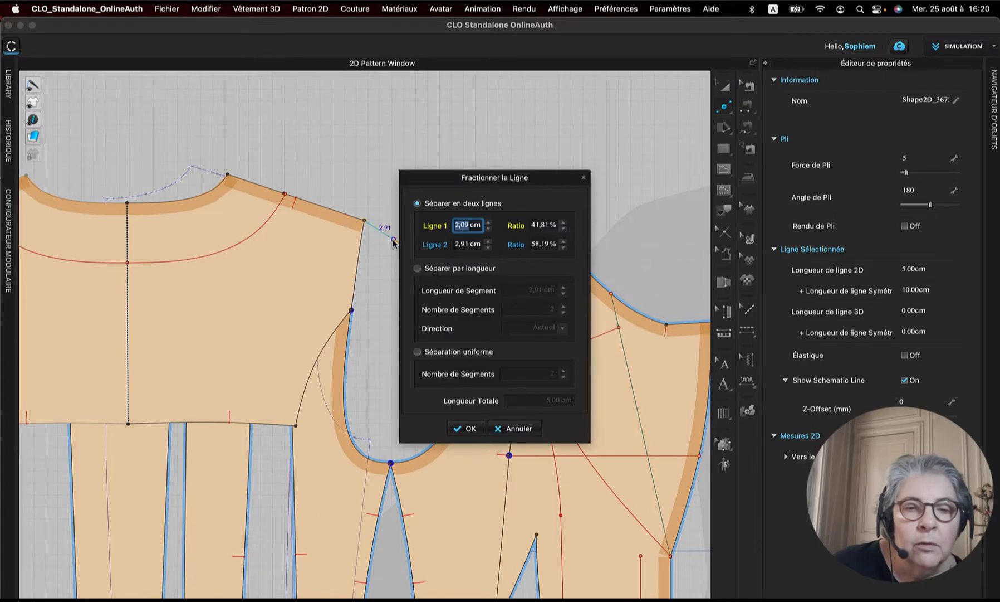
click(418, 351)
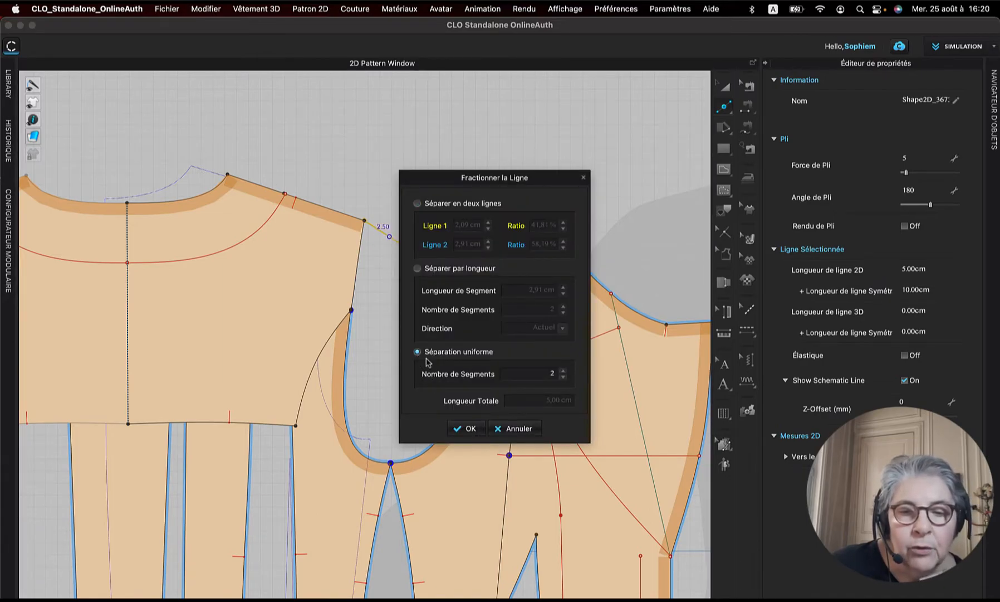
click(471, 428)
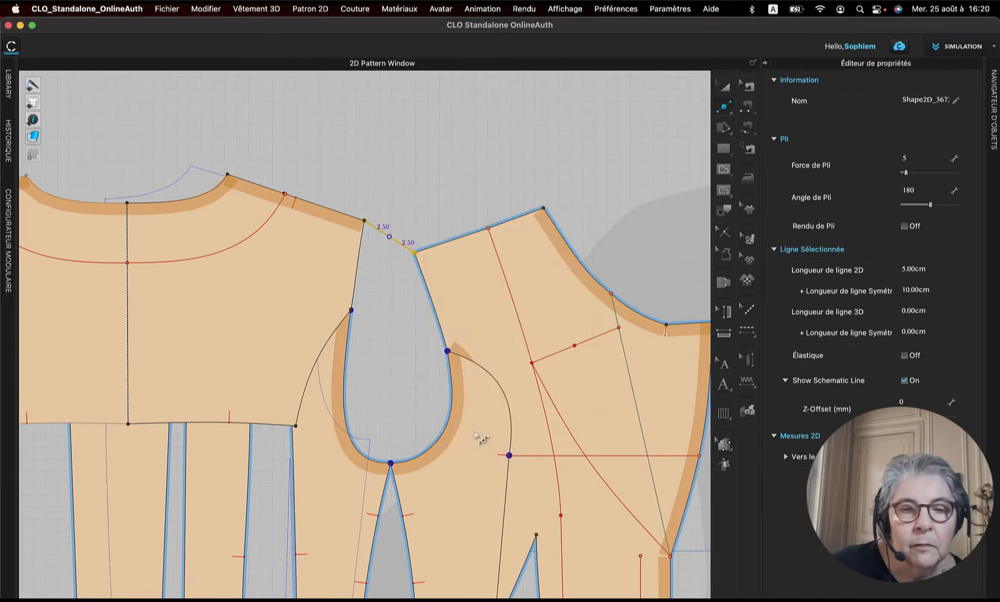
Step: Draw an internal line from the midpoint of the shoulder-tip line down to the armhole's lowest point at the side seam
click(724, 170)
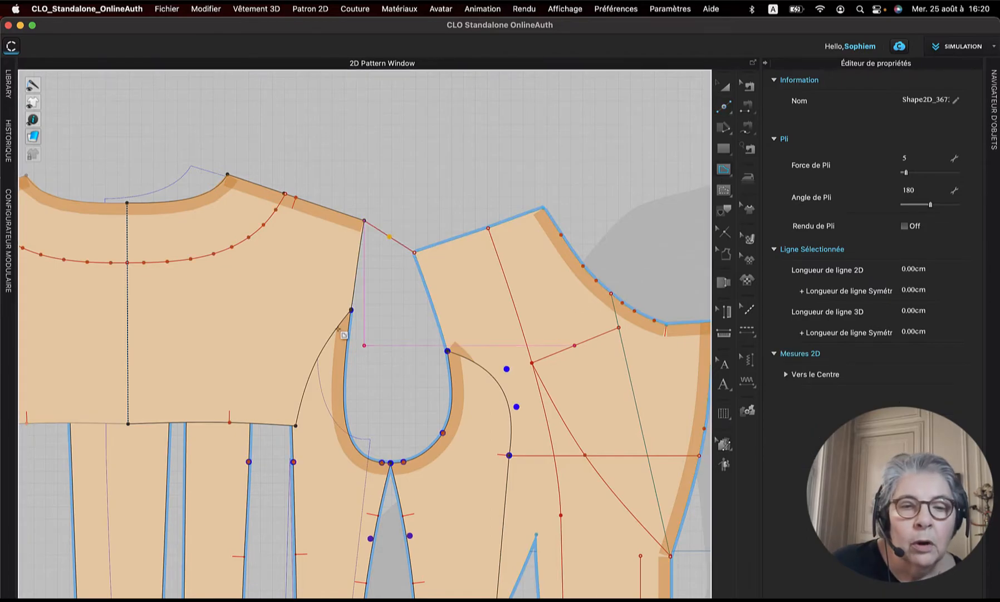
click(389, 236)
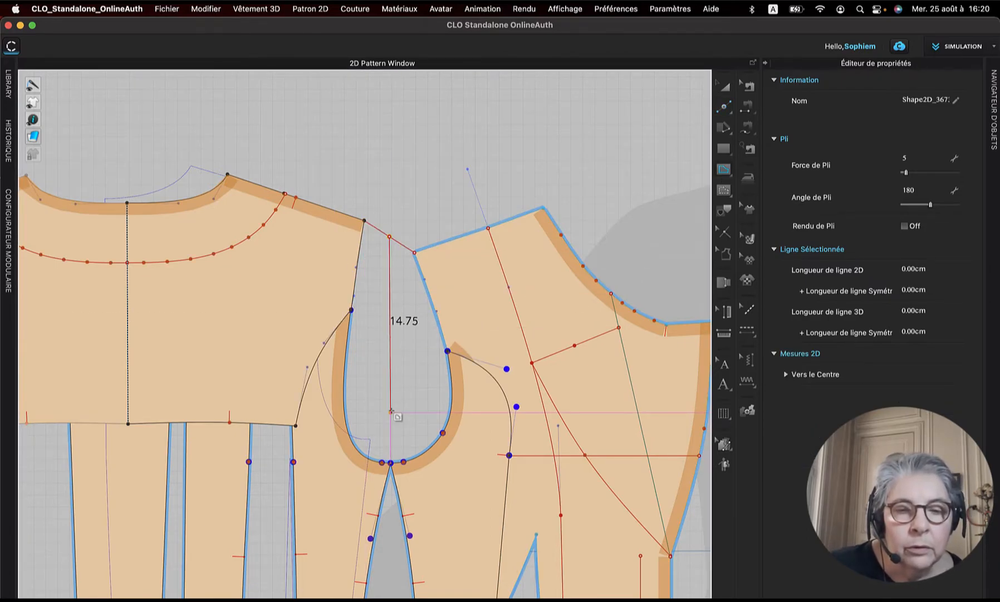
click(390, 463)
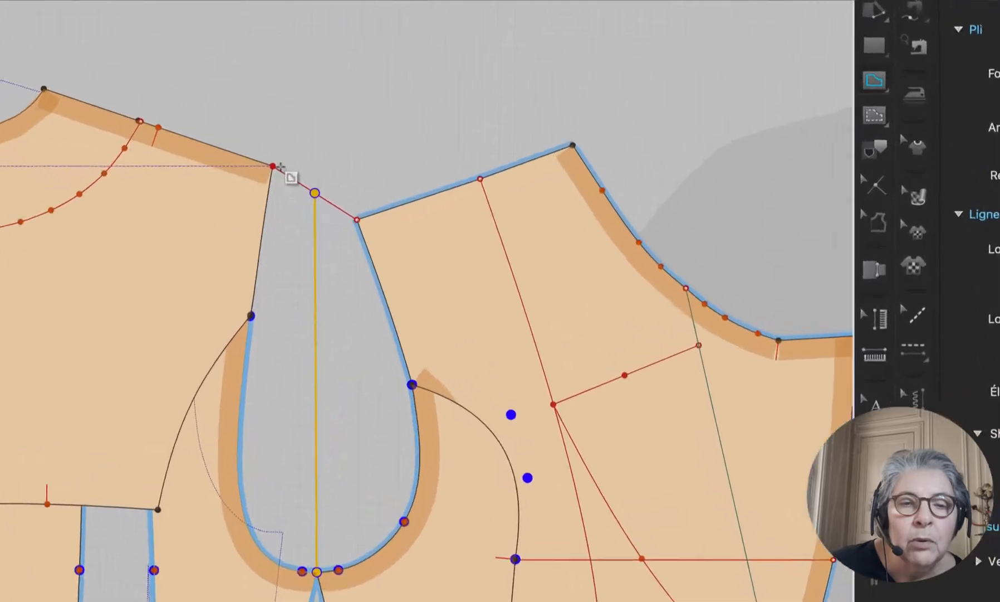
Step: Measure the height difference between the shoulder tips with the tape, running horizontally from the back tip and vertically down to the front tip
click(875, 356)
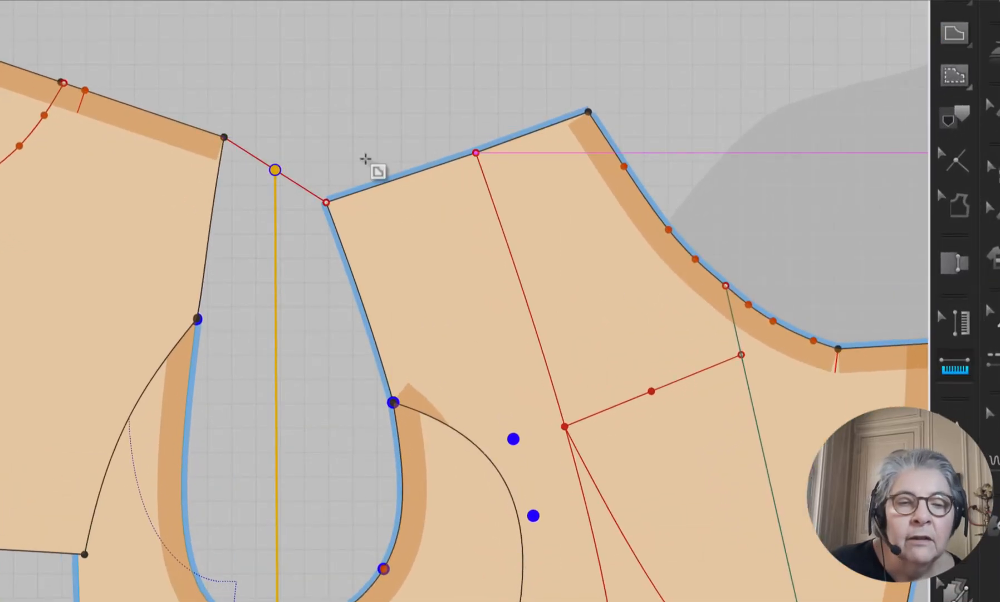
click(223, 138)
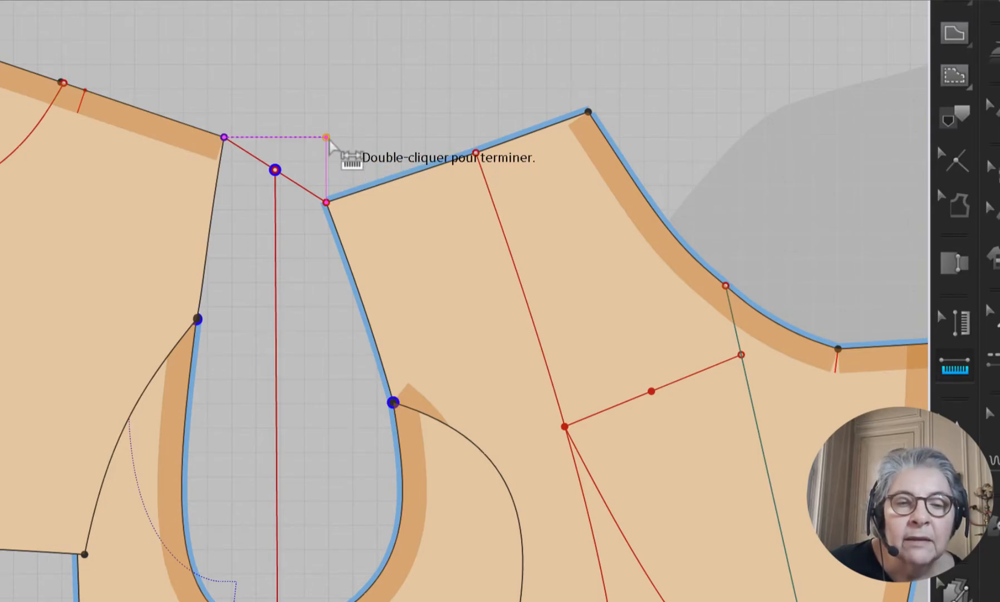
click(327, 137)
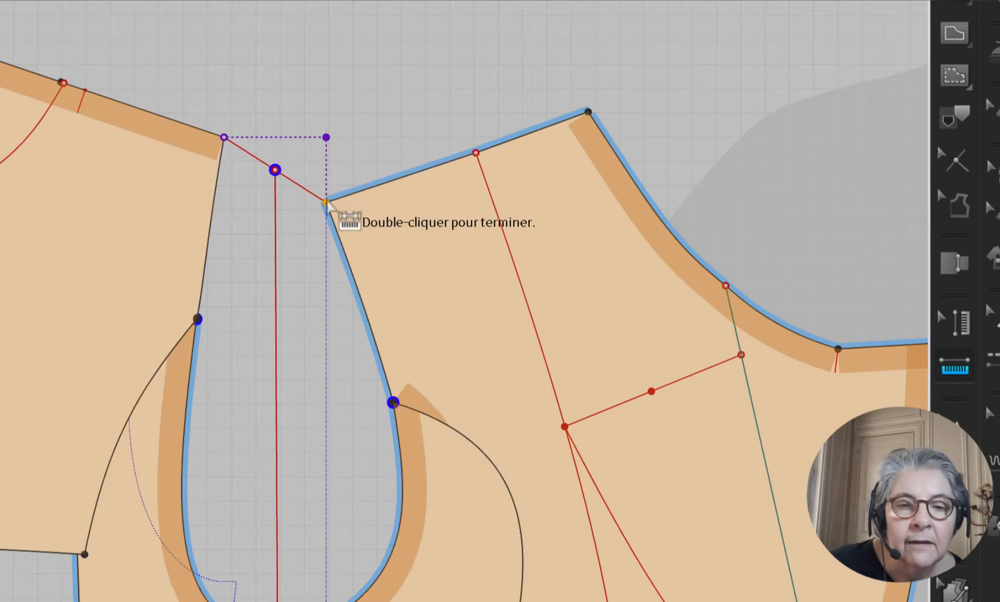
double_click(327, 202)
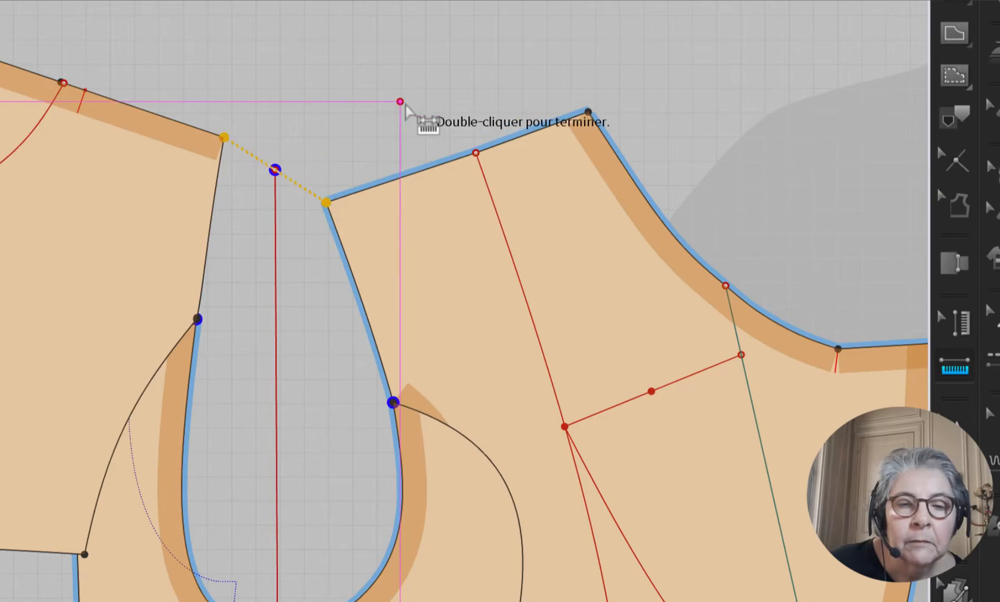
click(225, 138)
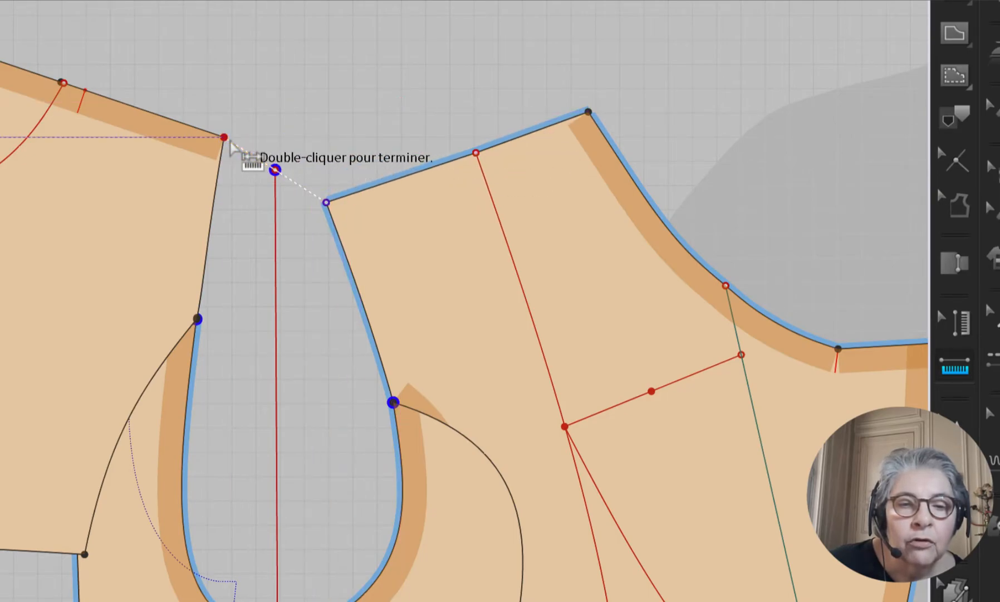
click(329, 139)
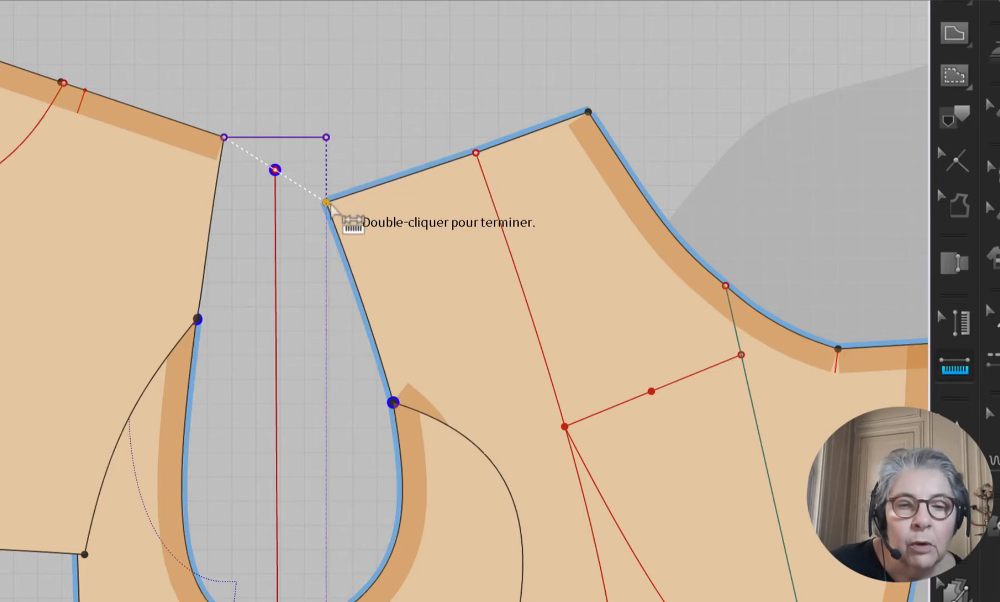
click(326, 202)
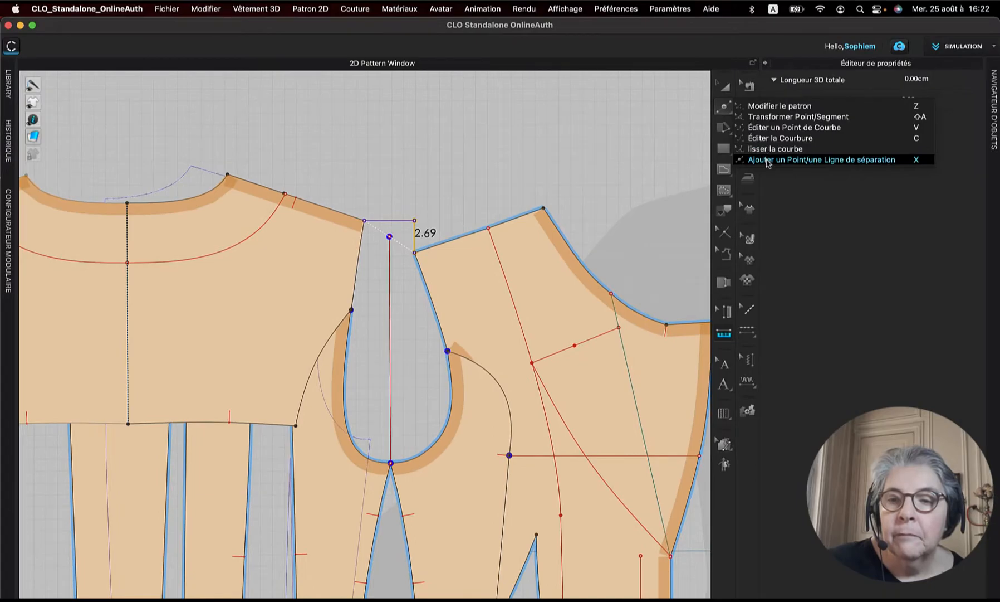
Step: Split the vertical armhole line into two lines, with the upper segment 2.69 cm long
click(765, 159)
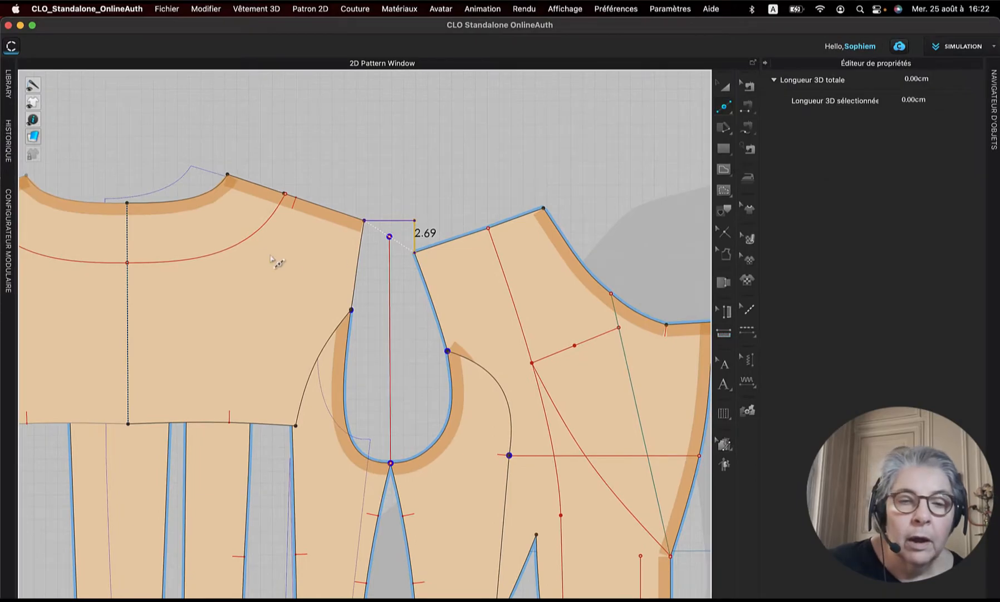
right_click(390, 270)
click(418, 352)
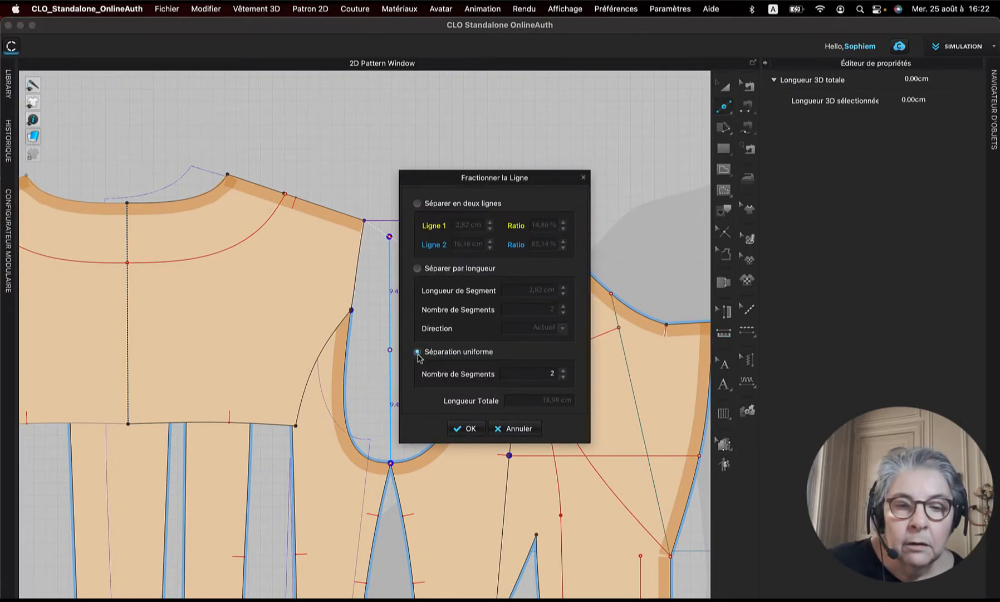
click(418, 204)
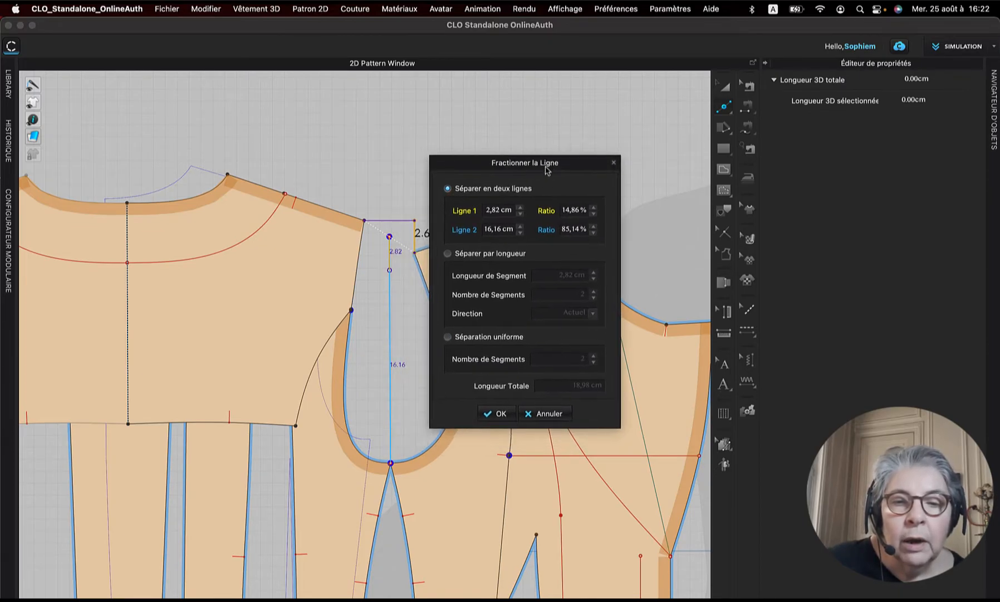
double_click(500, 210)
drag(525, 163, 573, 161)
click(549, 208)
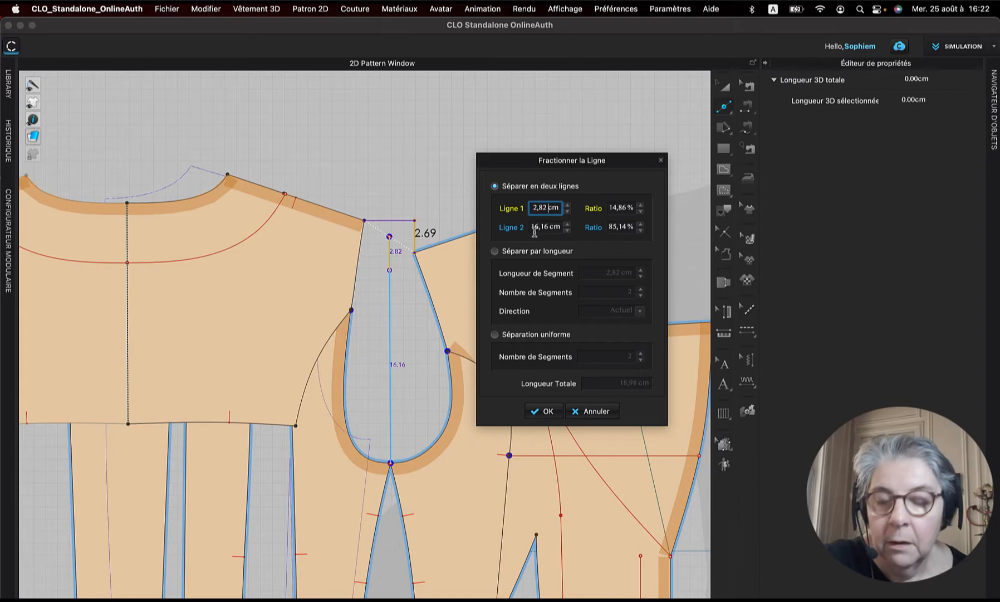
drag(533, 208, 564, 212)
text(2)
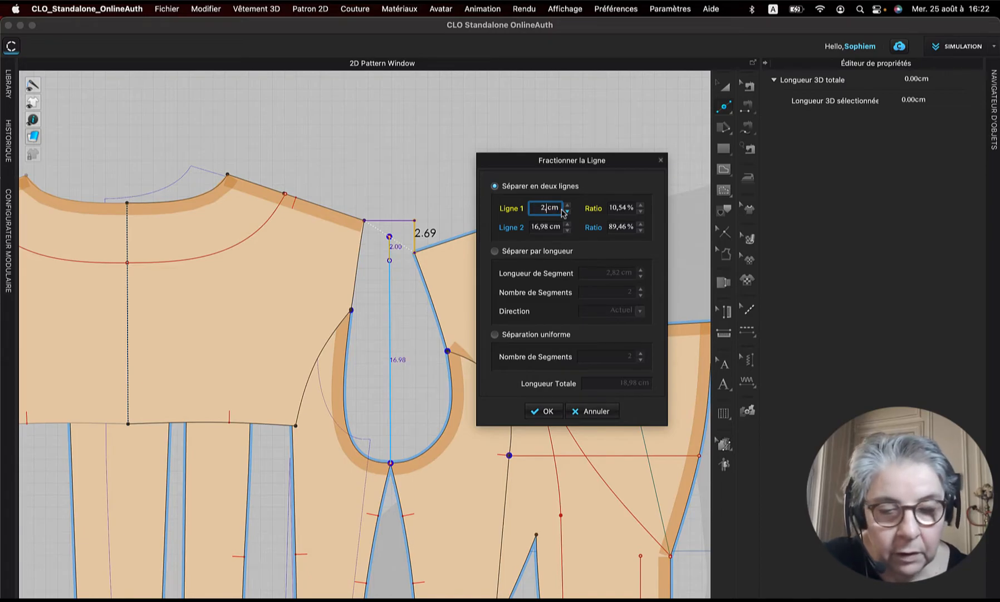
text(,69)
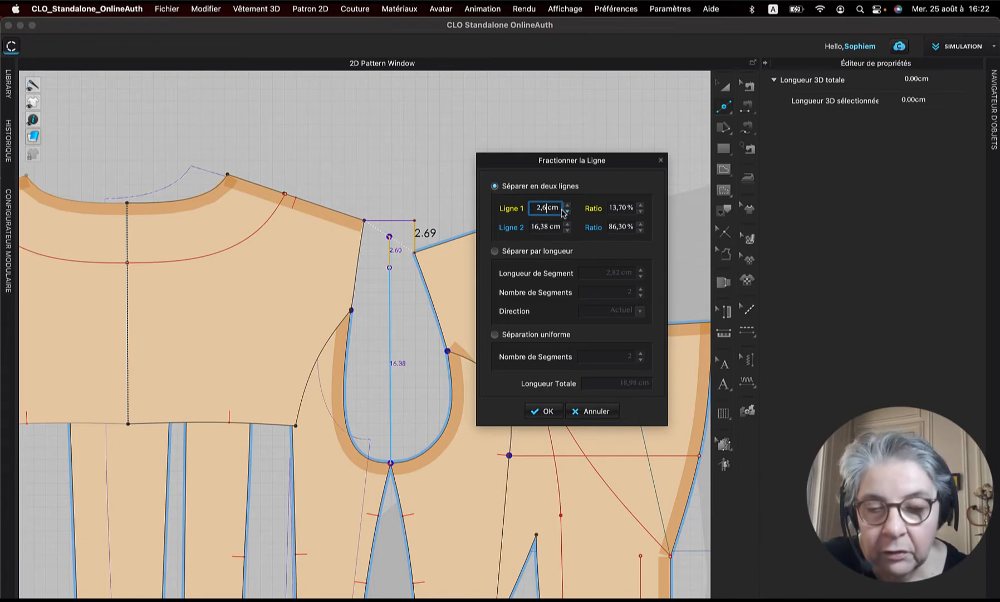
click(542, 410)
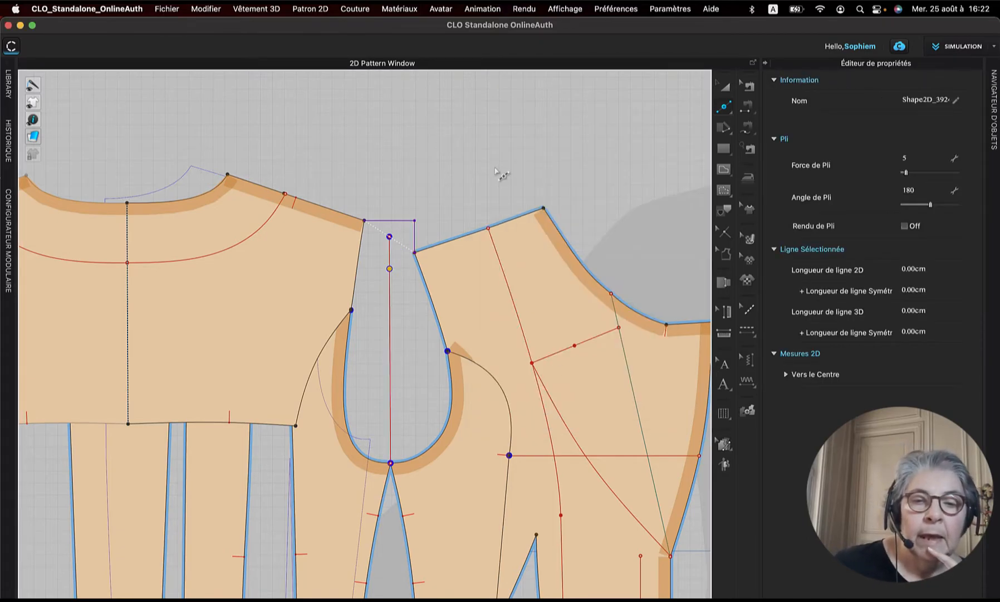
Step: Turn on the display of line lengths for the 2D pattern pieces
mouse_move(31, 122)
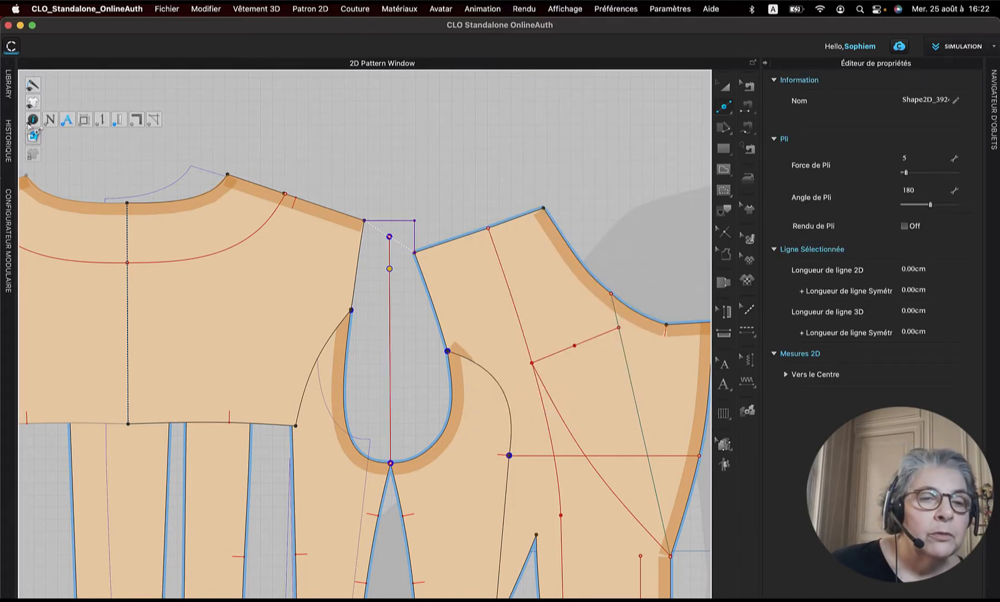
click(85, 120)
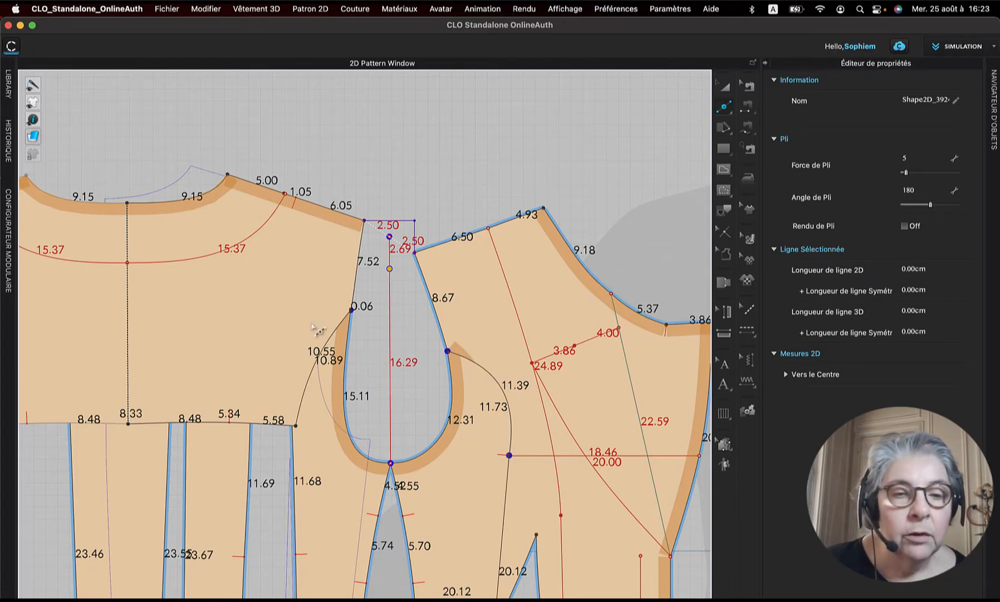
Step: Offset the sleeve rectangle's top edge inward as one internal line at a distance of 16.29 cm
right_drag(127, 113, 579, 129)
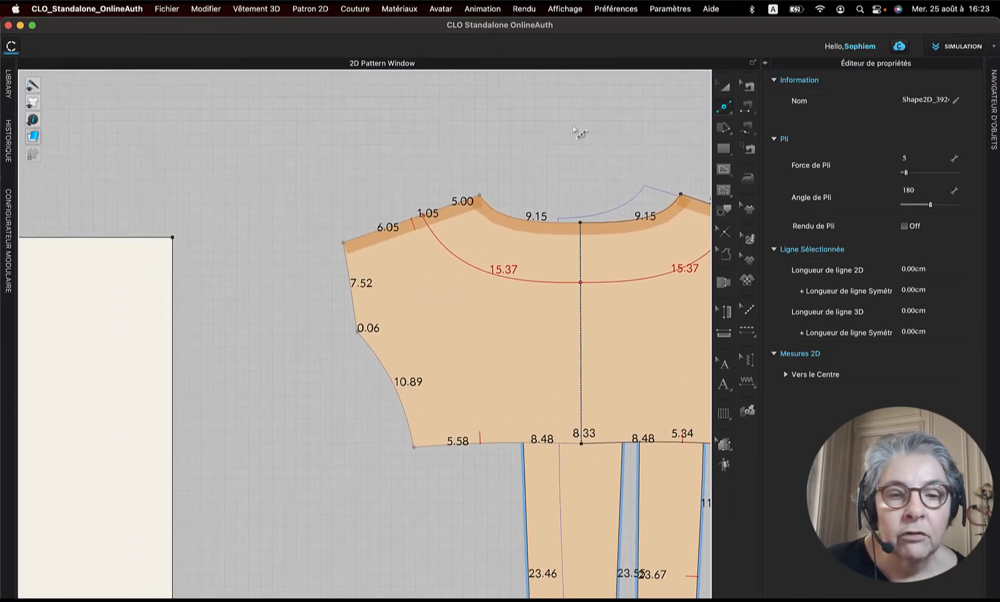
right_drag(322, 230, 646, 148)
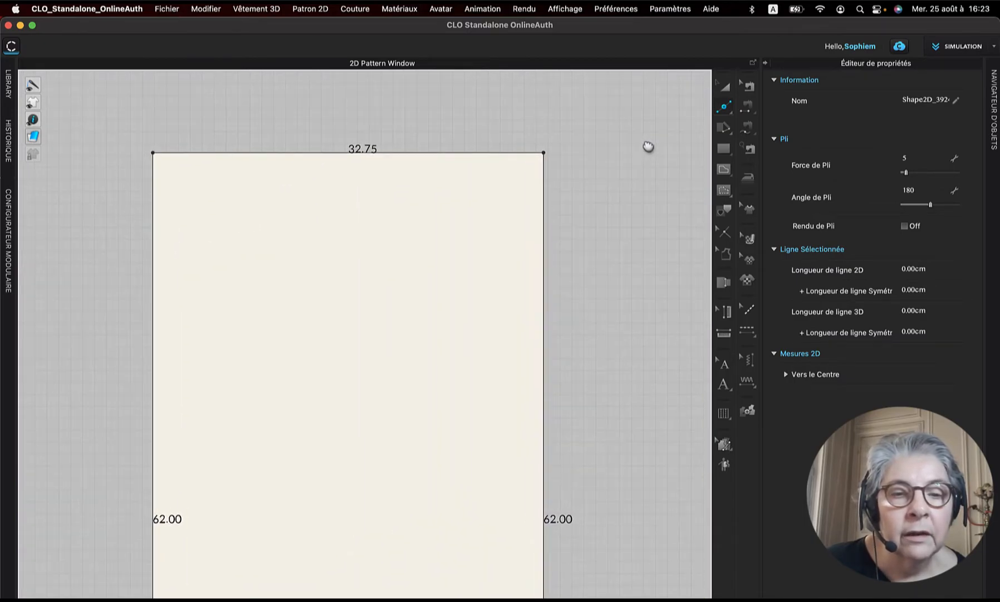
click(724, 107)
click(328, 164)
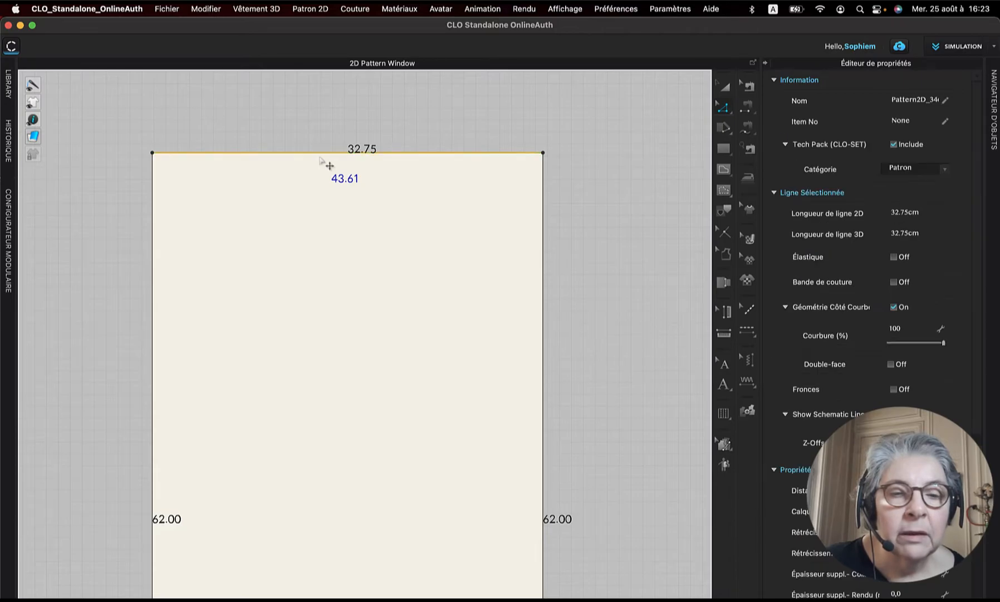
right_click(320, 160)
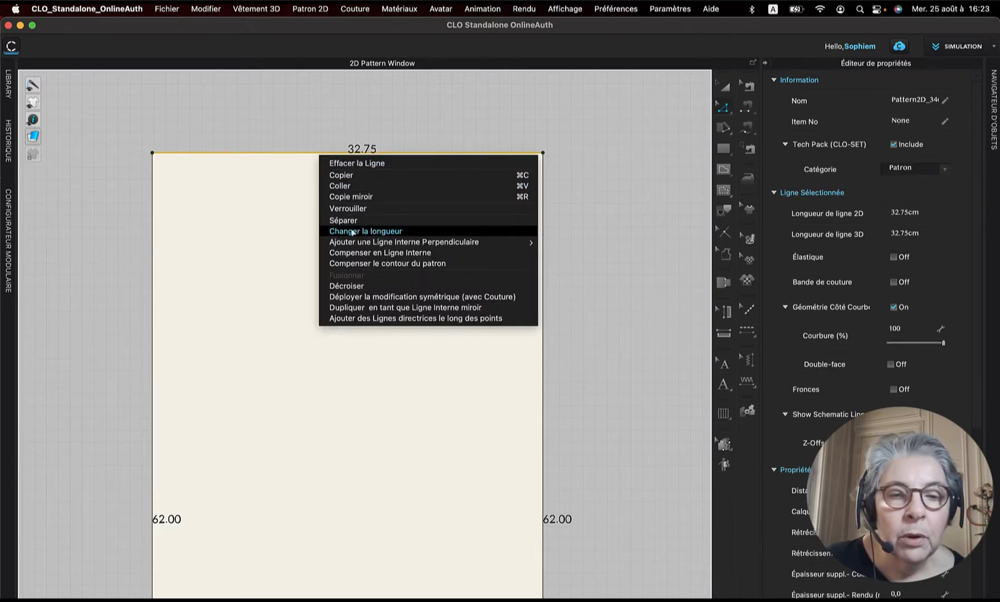
click(359, 253)
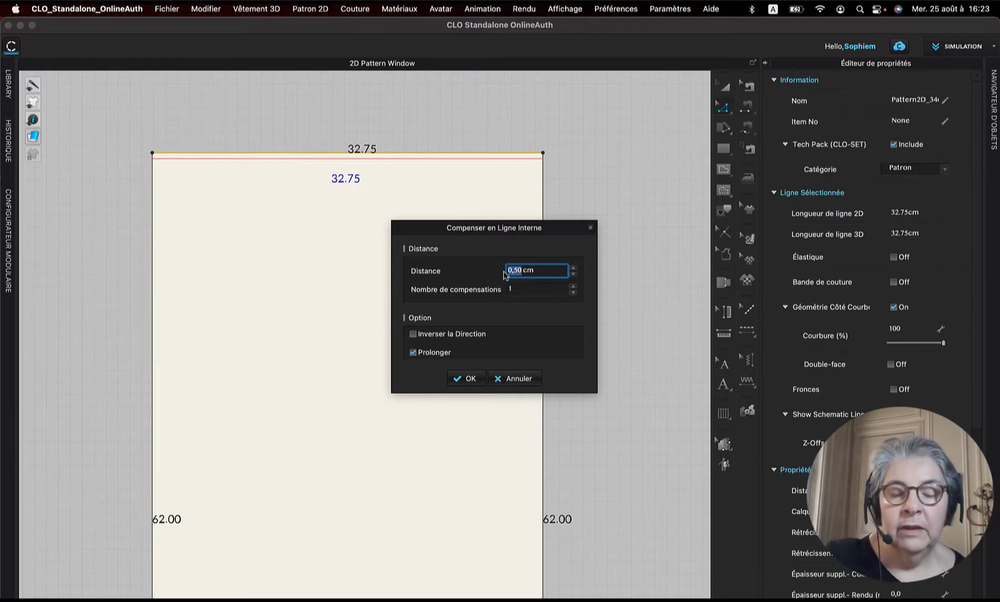
text(16)
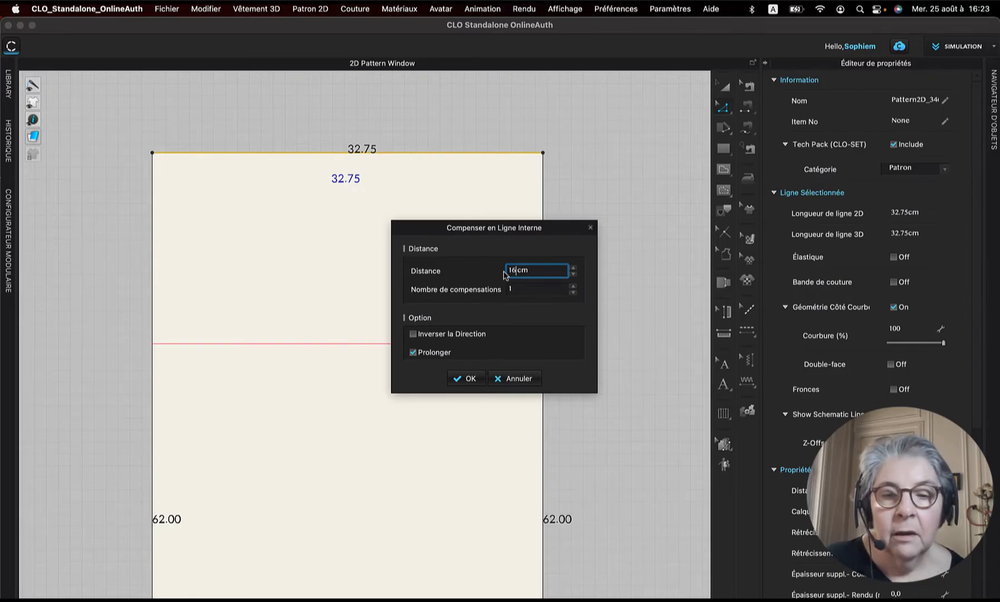
text(,)
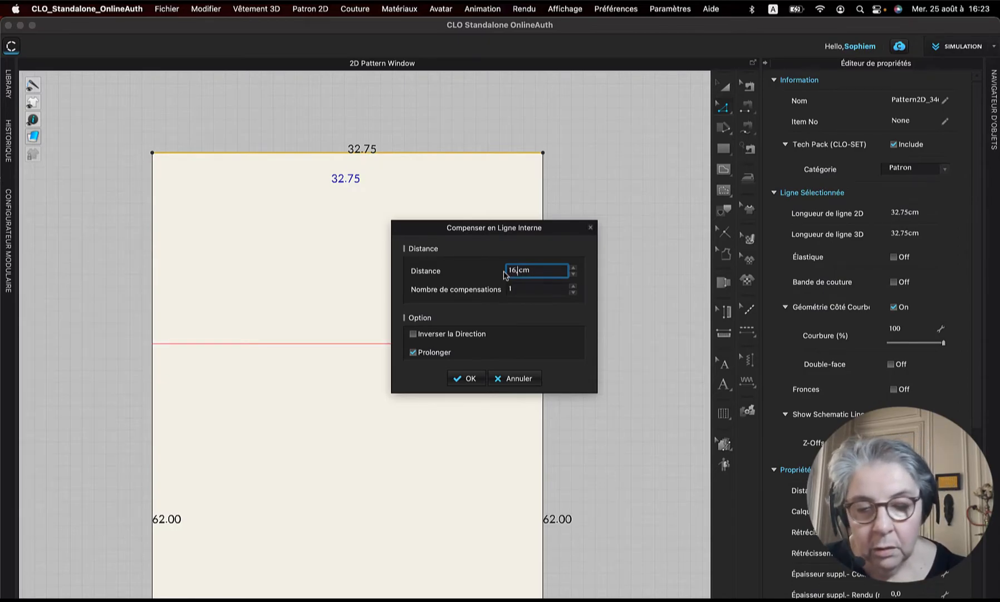
text(29)
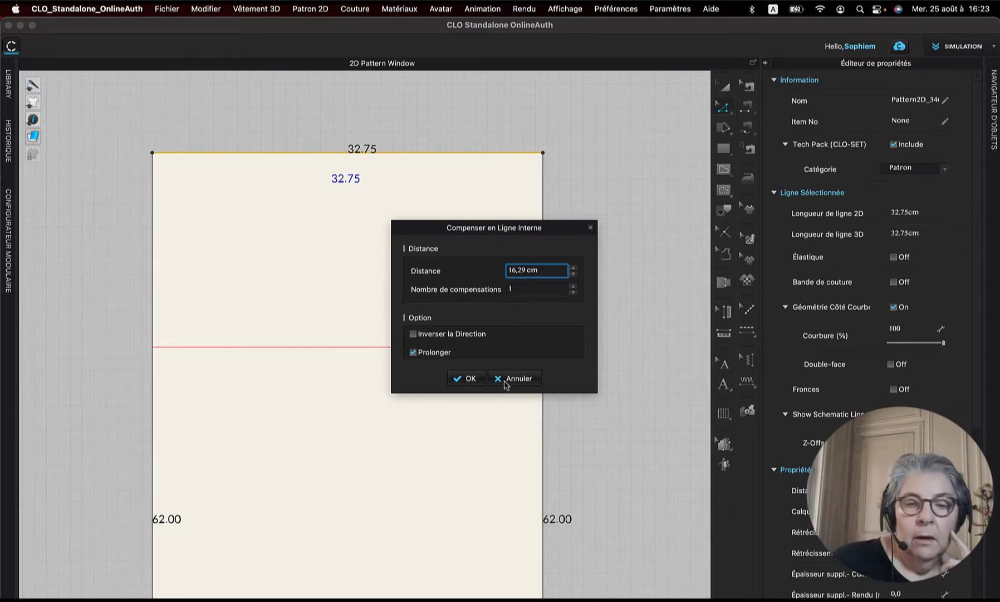
click(470, 380)
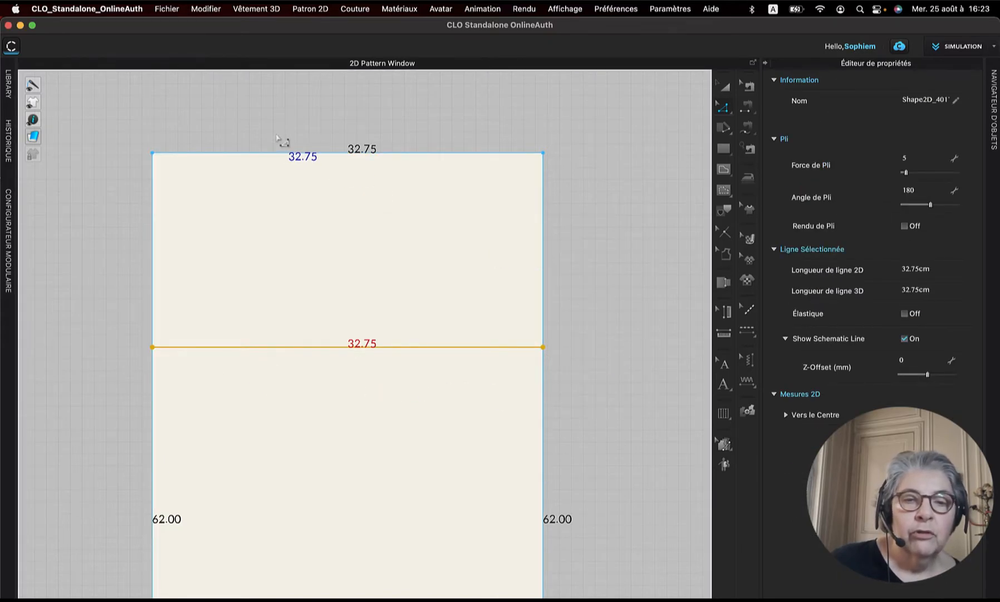
Step: Split the sleeve rectangle's top edge uniformly into 4 segments
click(306, 157)
right_click(305, 158)
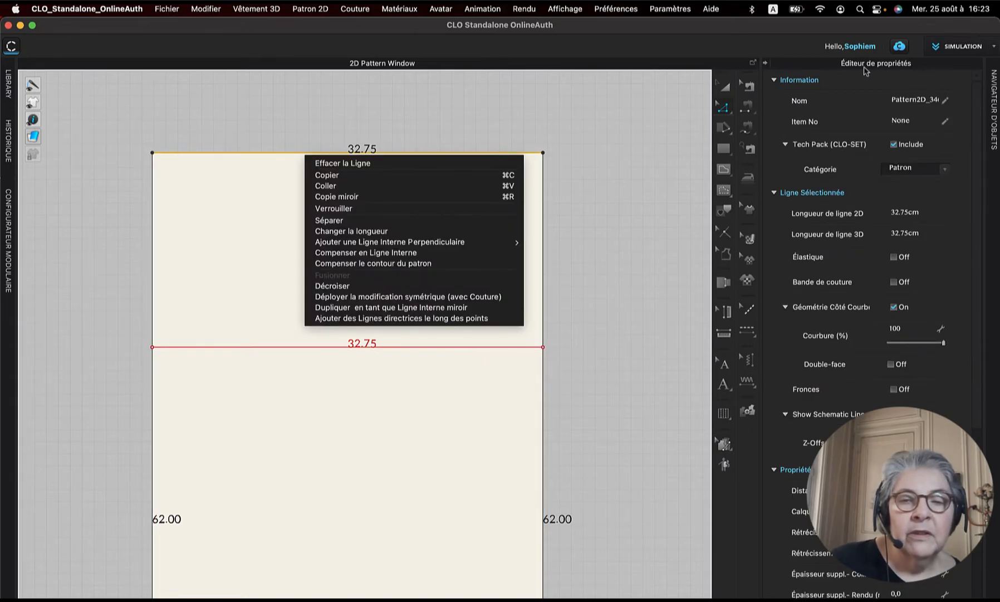
click(731, 113)
click(730, 112)
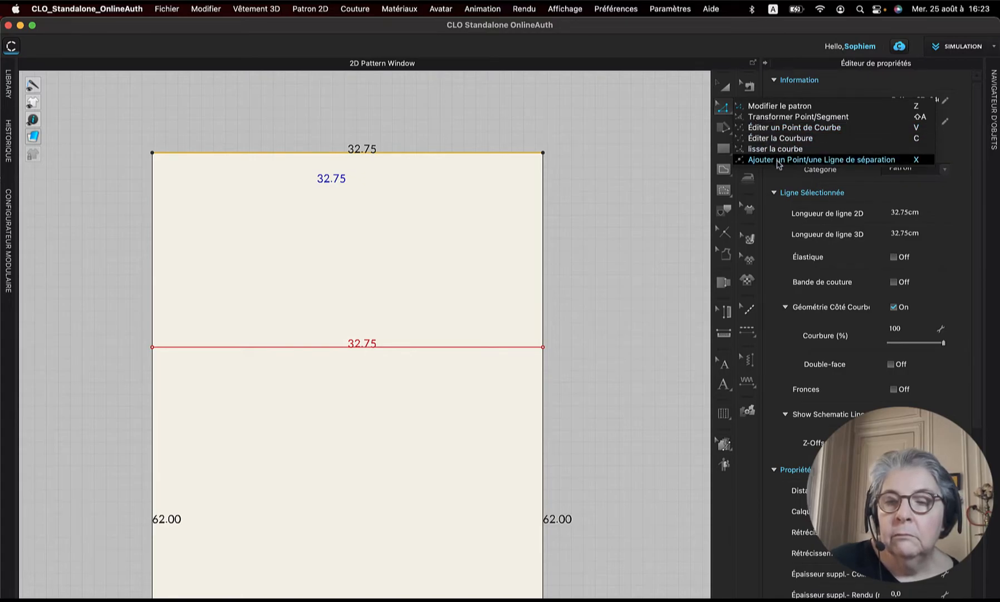
click(774, 160)
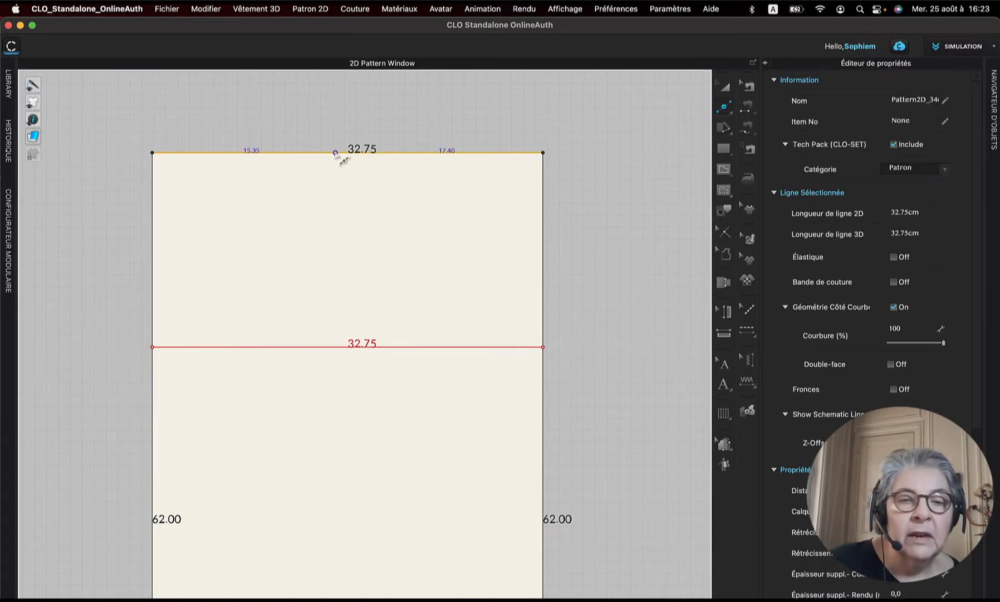
right_click(335, 153)
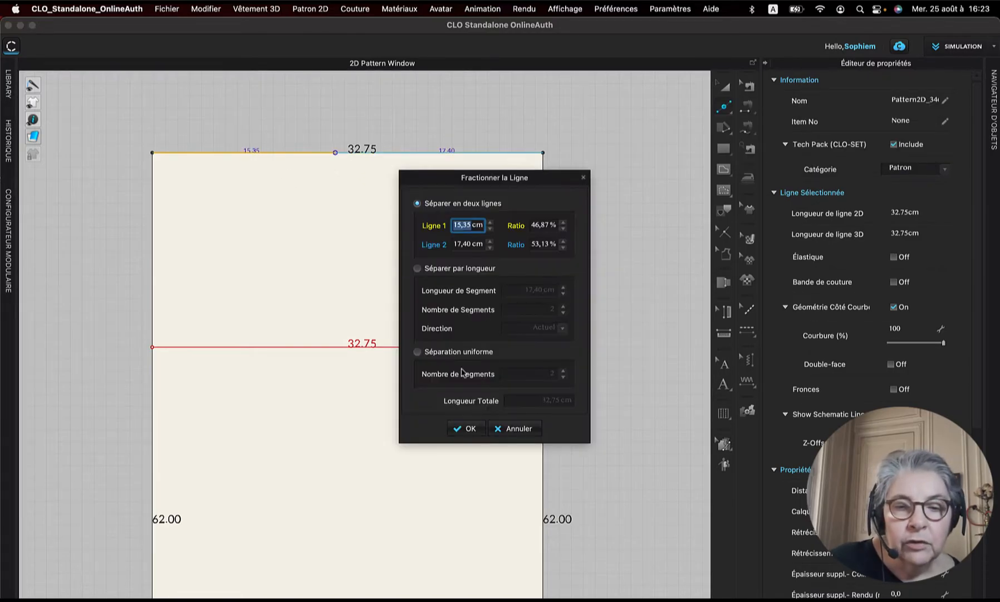
click(417, 351)
click(563, 371)
click(564, 371)
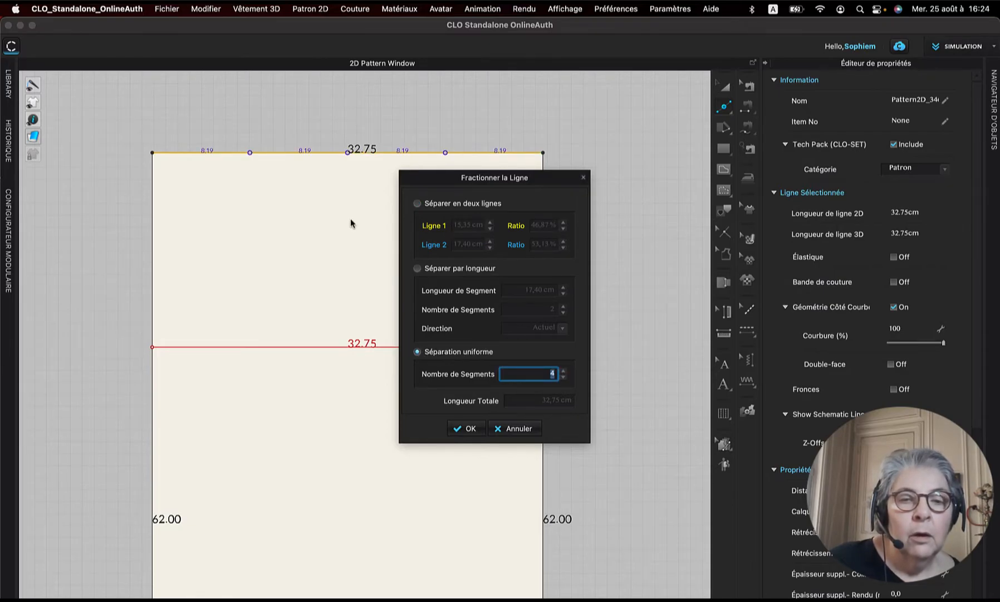
click(471, 428)
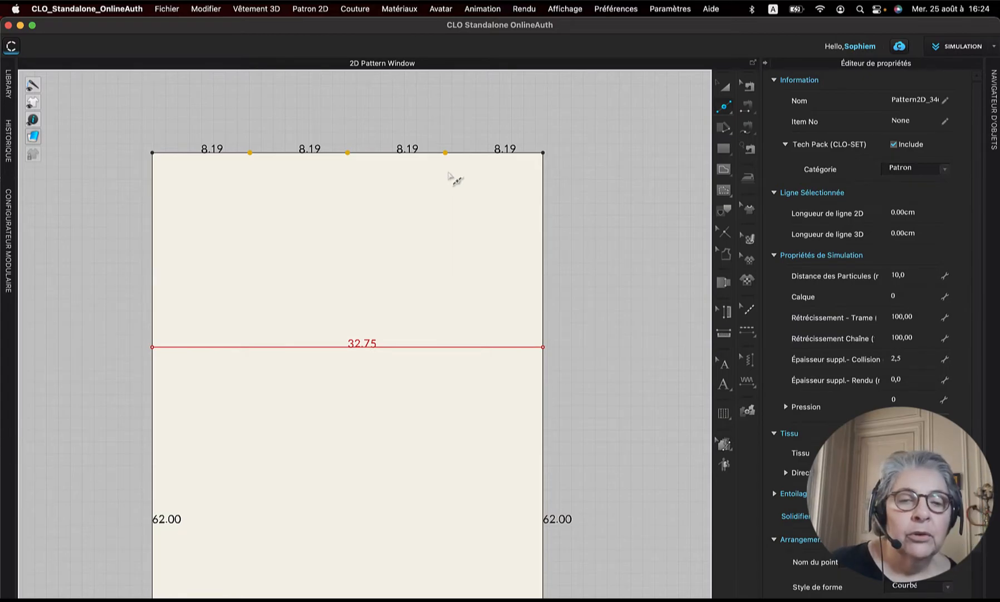
Step: Offset the sleeve rectangle's right side edge inward as 4 internal lines spaced 8.19 cm apart, extended to the outline
scroll(456, 179, down, 3)
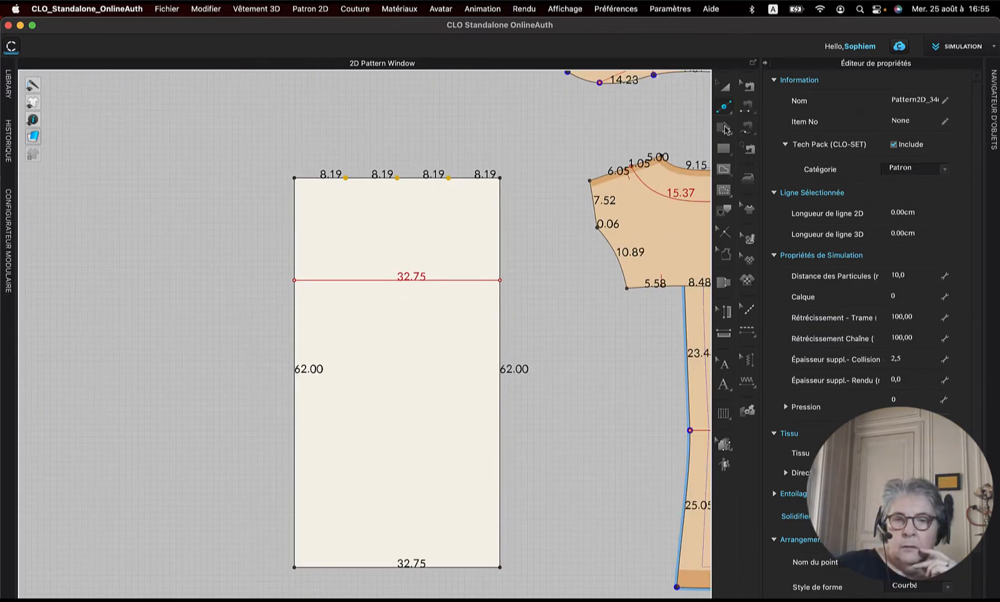
click(726, 109)
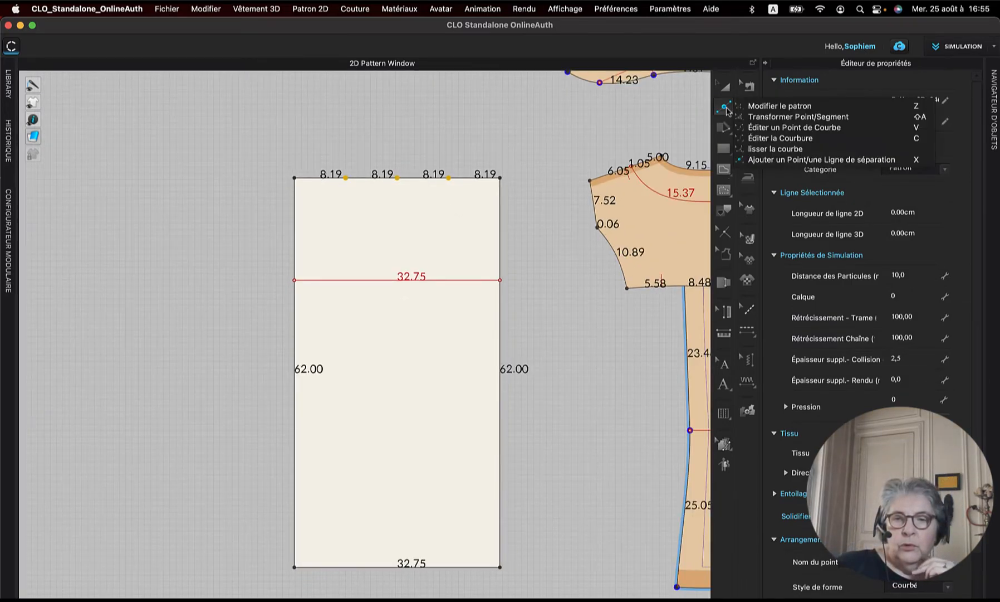
click(739, 108)
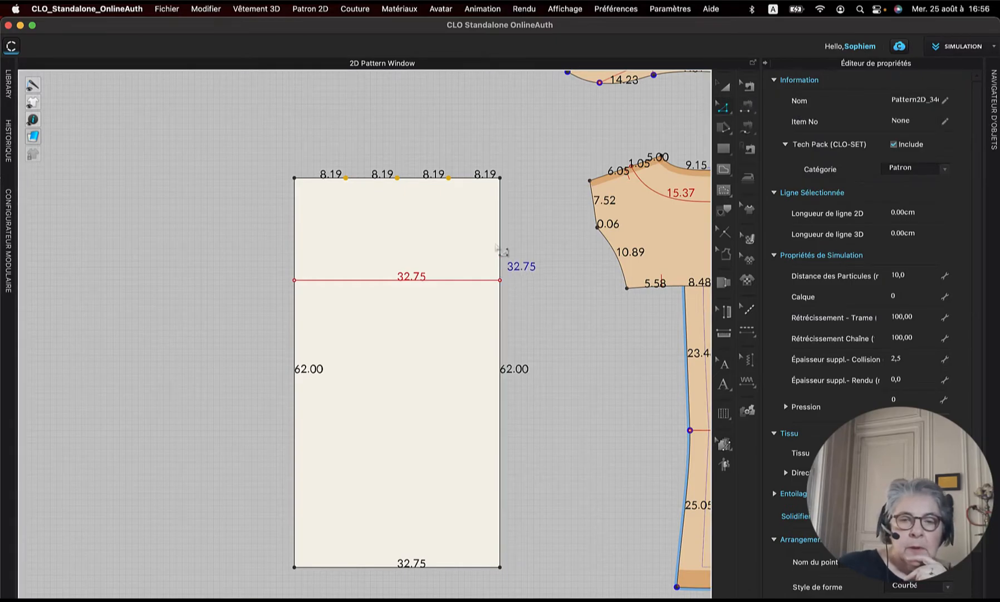
click(500, 245)
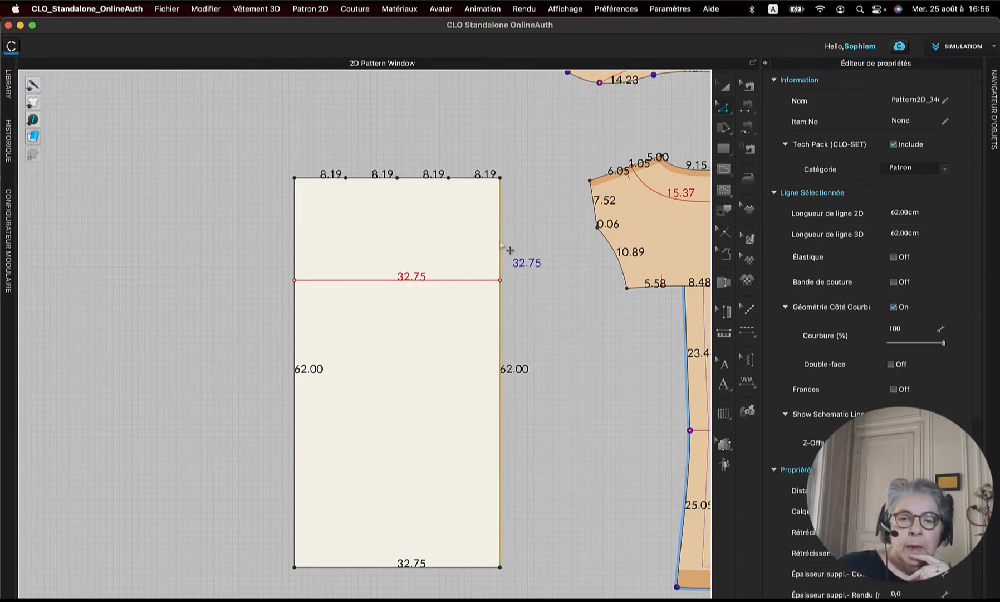
right_click(500, 244)
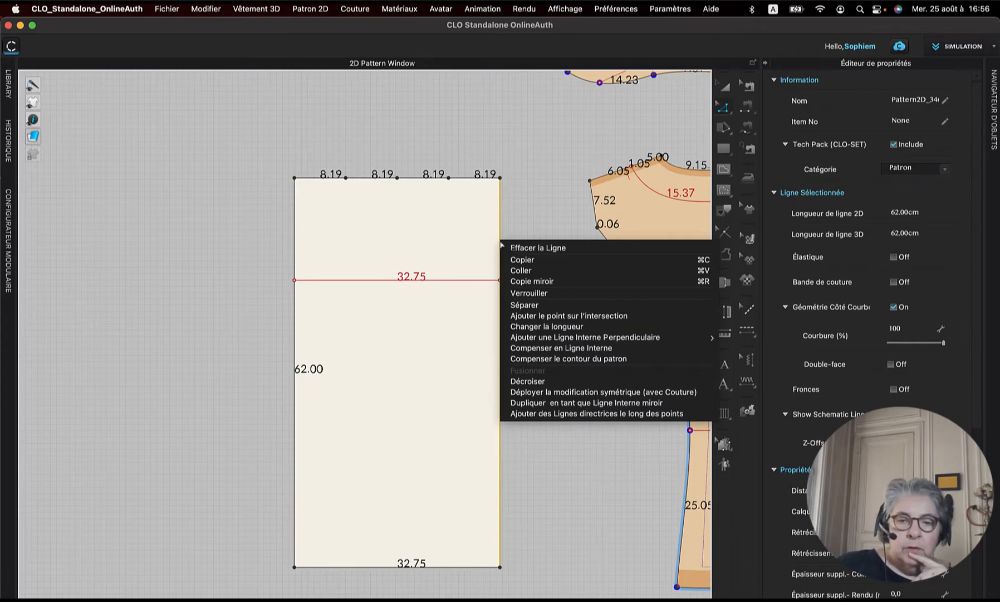
click(573, 348)
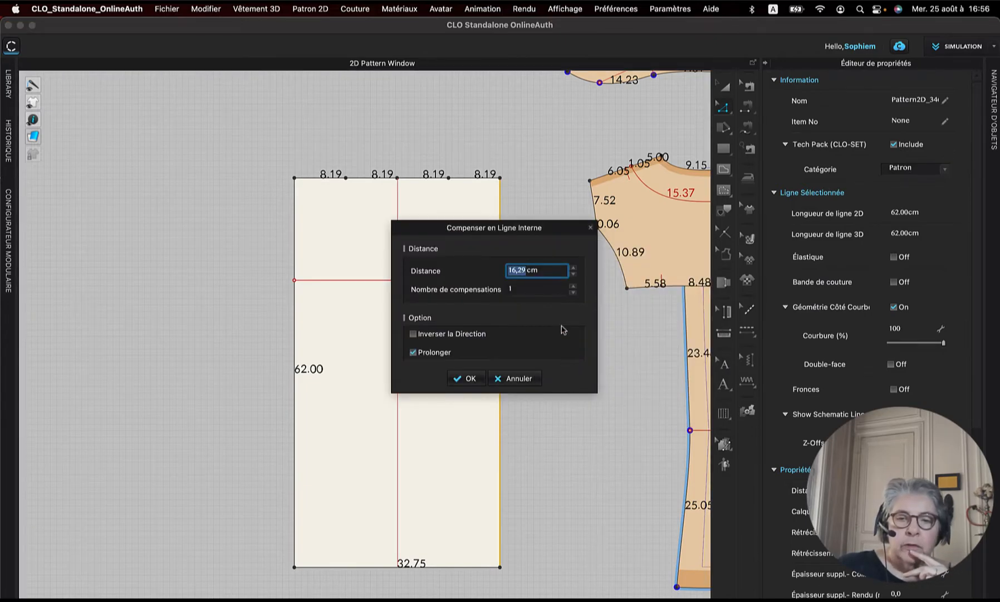
drag(533, 232, 668, 195)
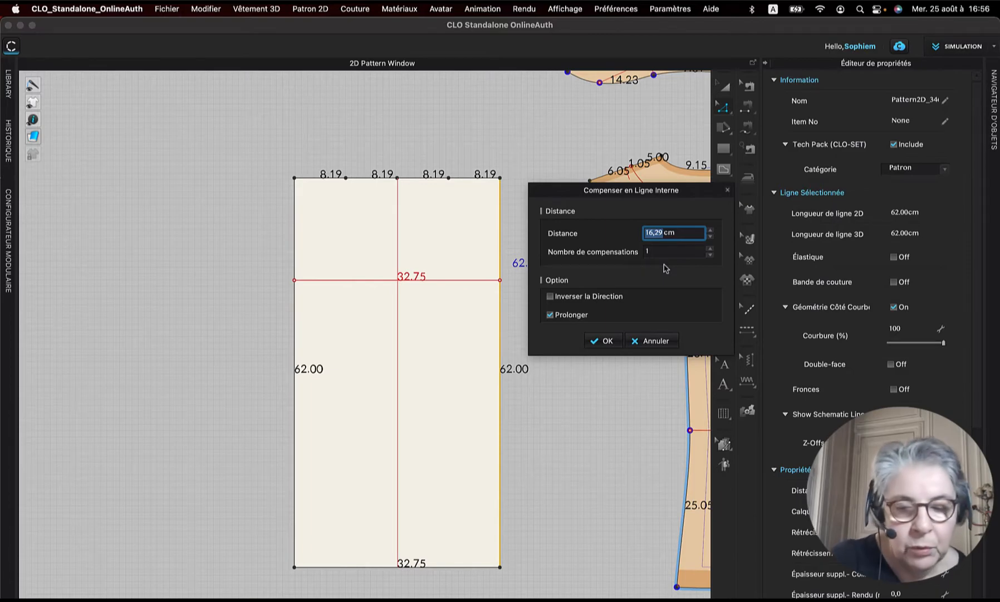
text(8,19)
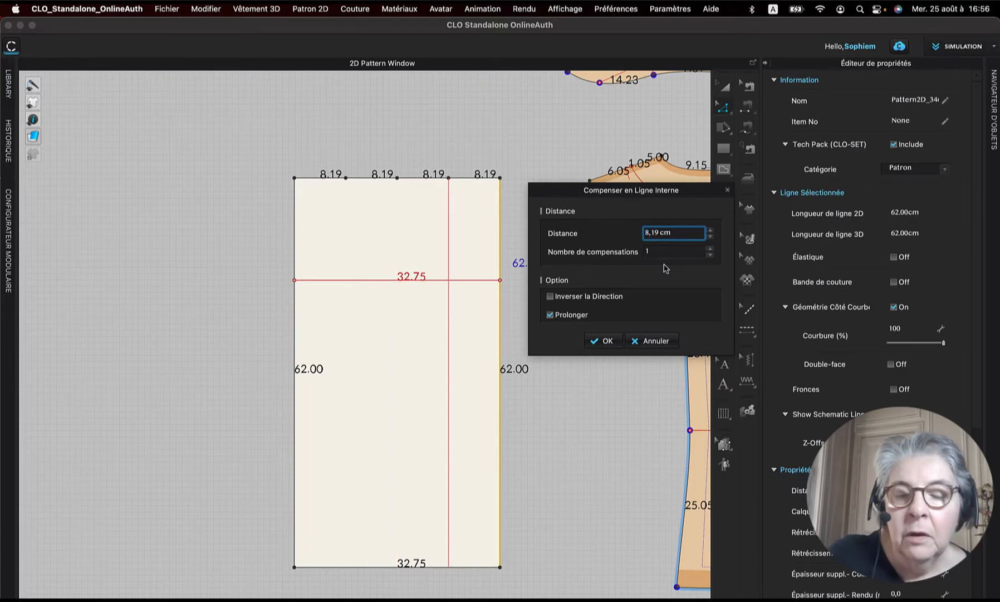
click(710, 253)
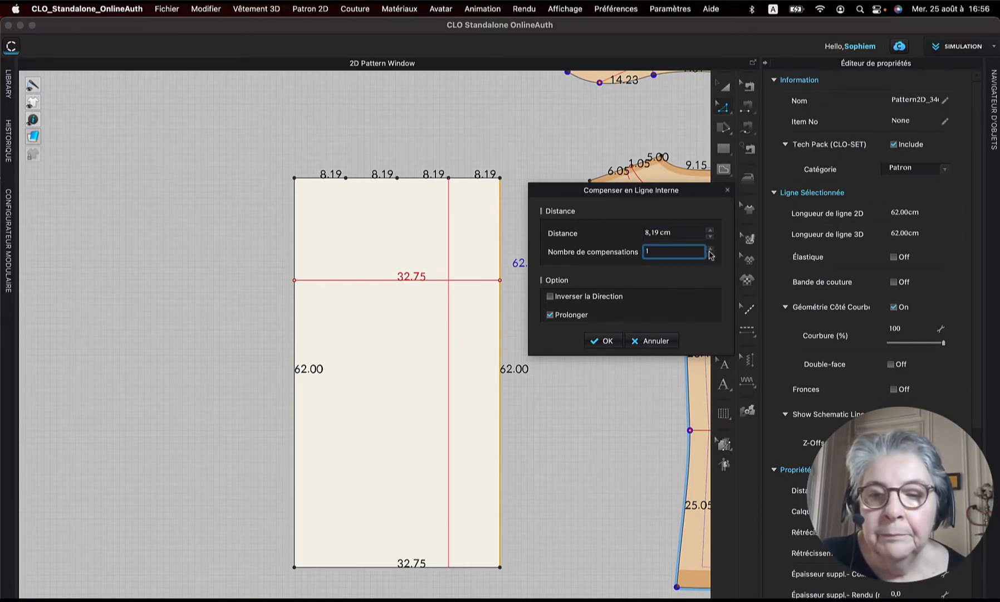
click(710, 250)
click(711, 250)
click(710, 250)
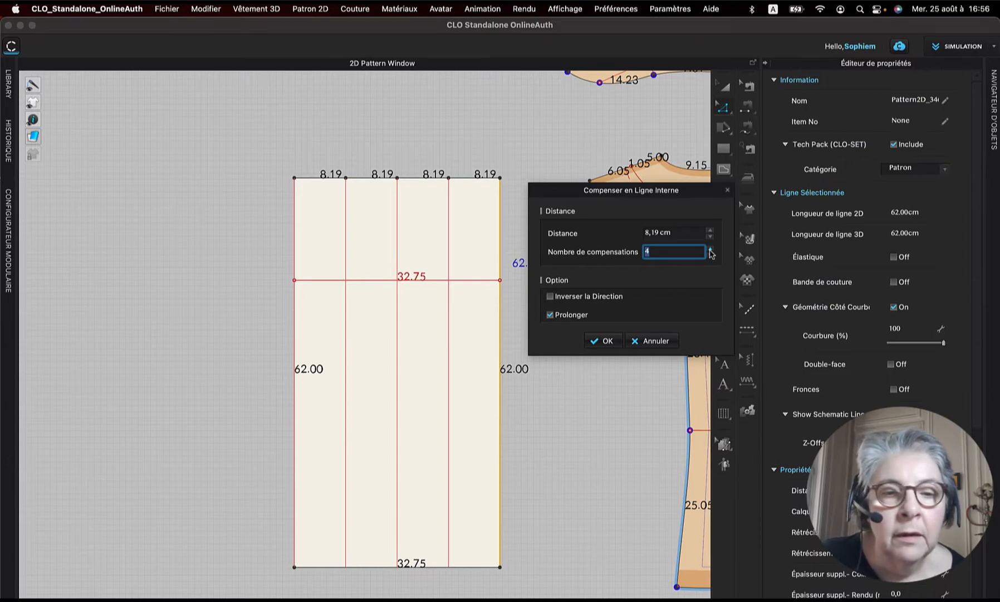
click(607, 342)
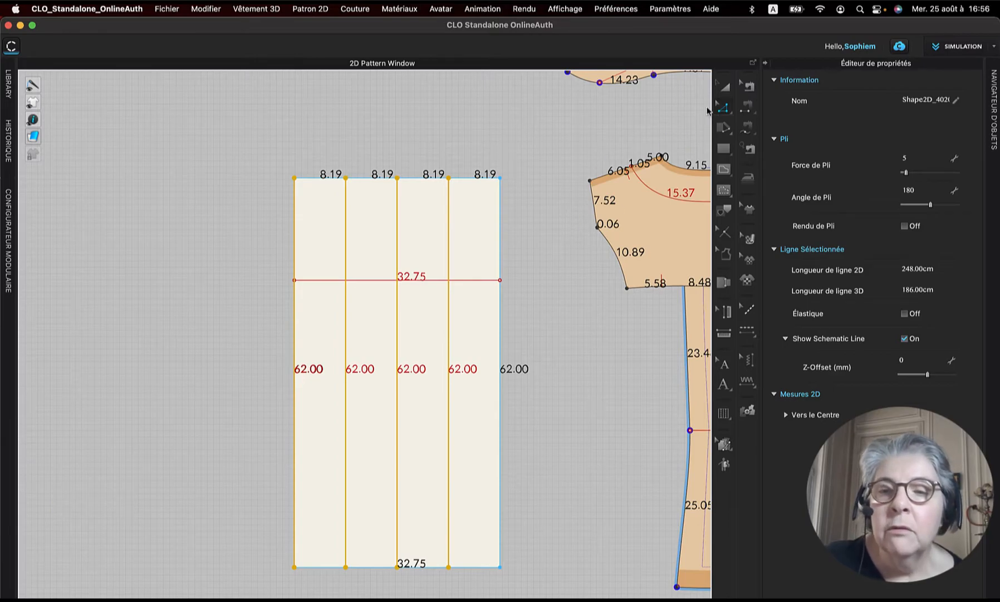
Step: Add points on the sleeve's horizontal internal line where it intersects the vertical internal lines
click(726, 107)
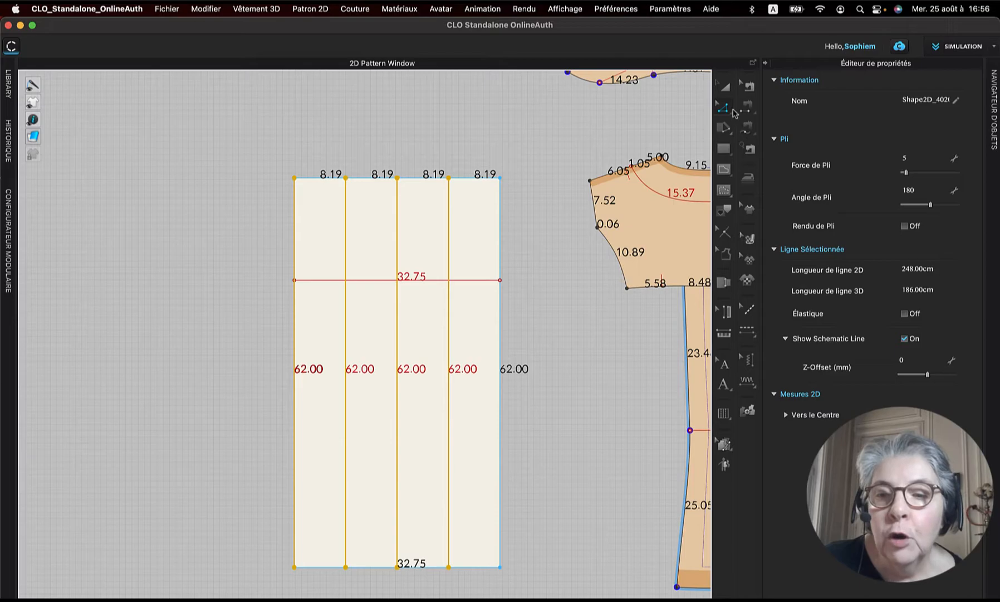
click(508, 277)
click(500, 245)
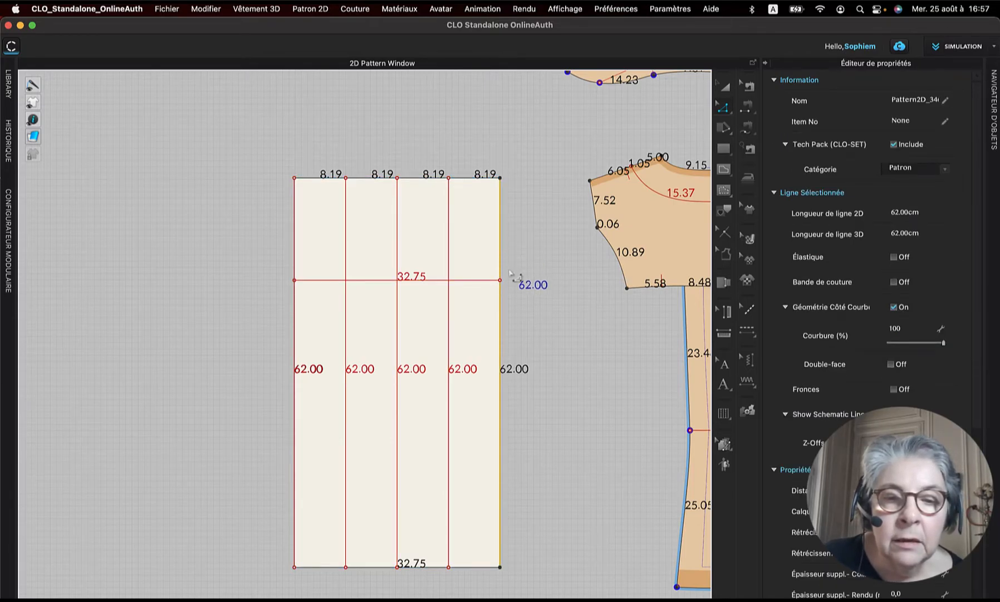
drag(516, 266, 494, 286)
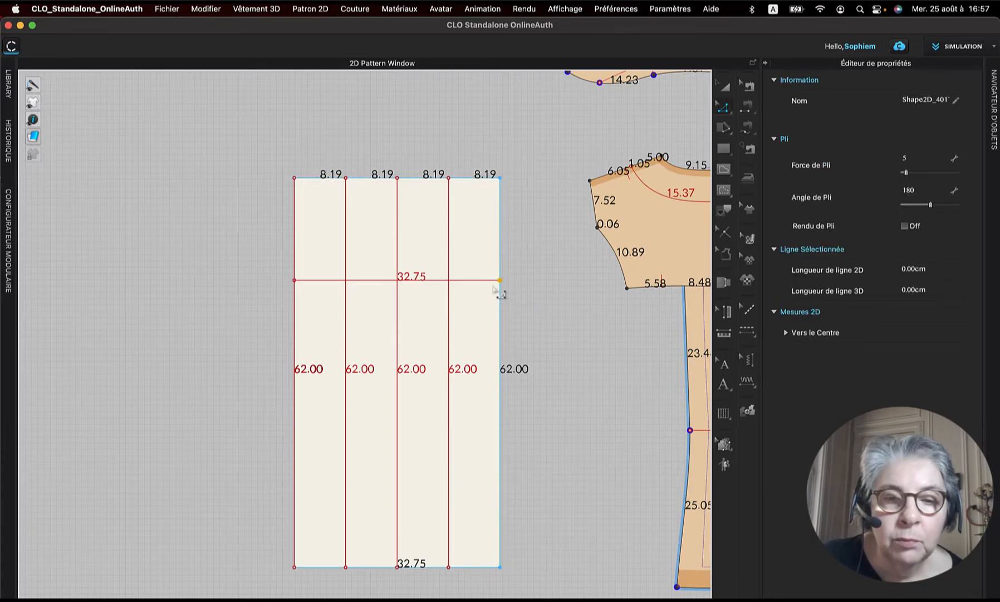
right_click(492, 285)
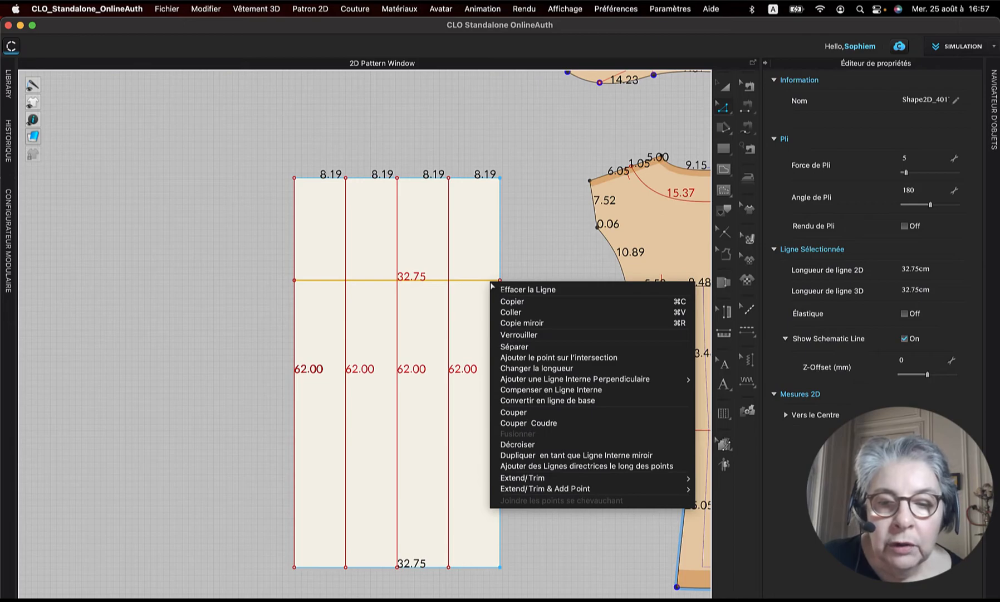
click(576, 357)
click(575, 271)
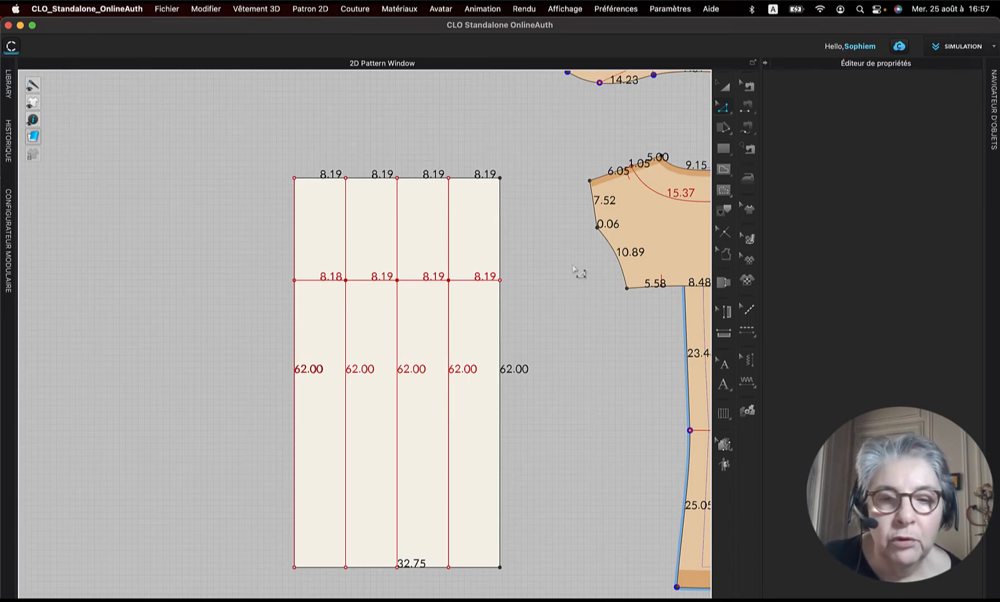
Step: Offset the sleeve's horizontal internal line upward as one internal line at 8 cm, extended to the pattern outline
drag(273, 262, 504, 286)
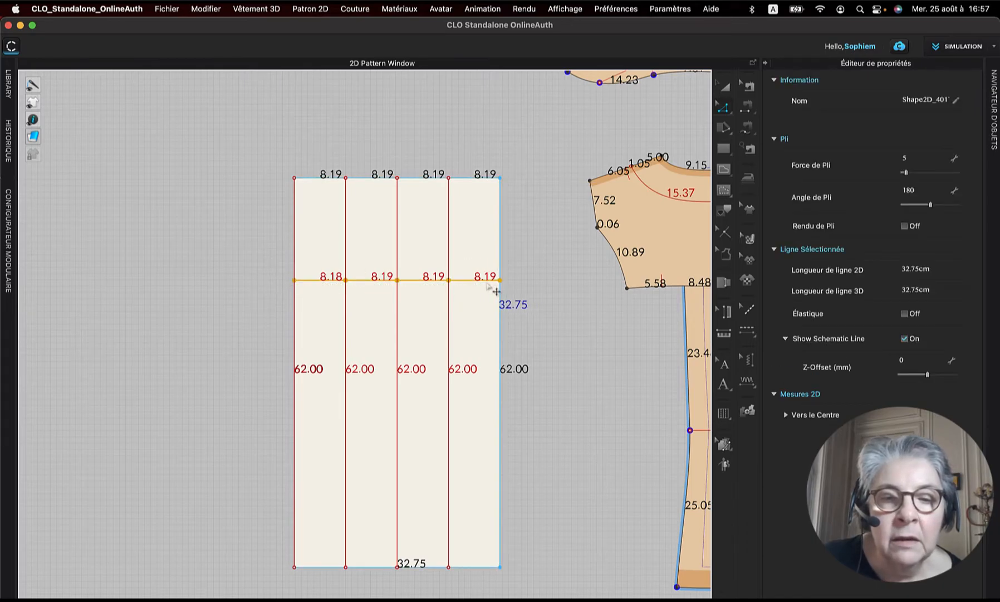
right_click(488, 285)
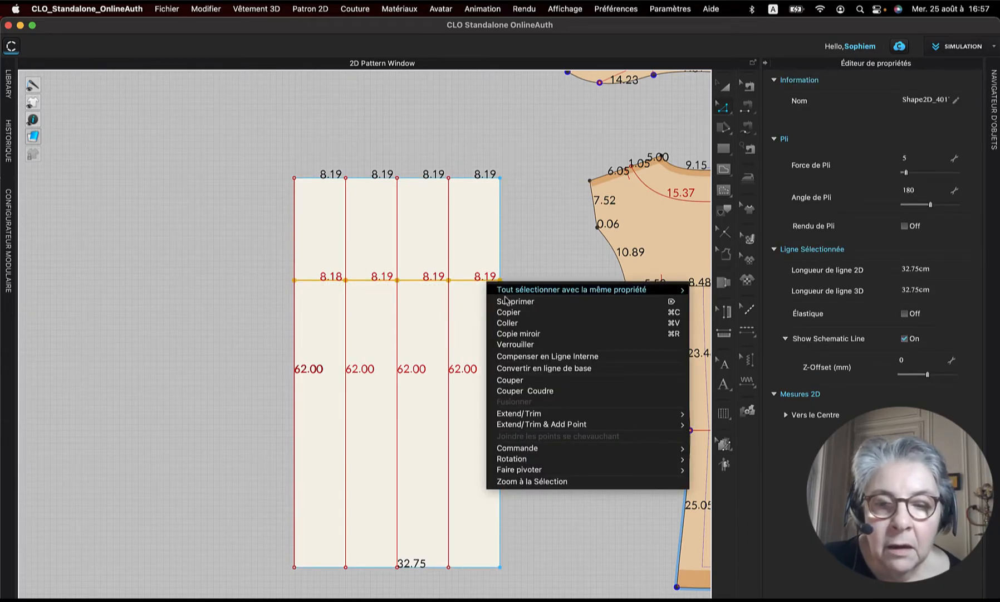
click(557, 360)
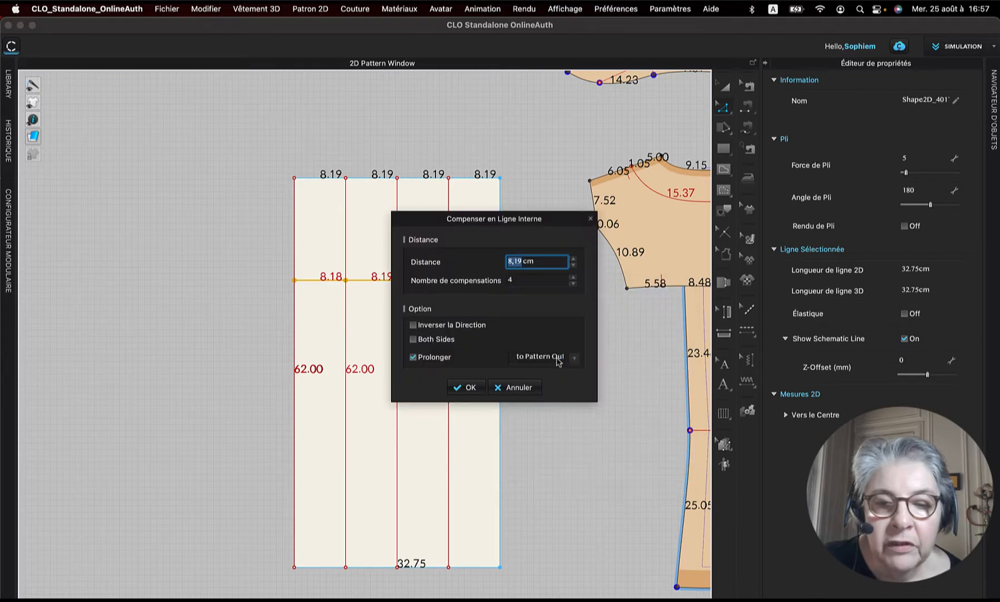
drag(544, 224, 653, 152)
drag(652, 192, 601, 196)
key(BackSpace)
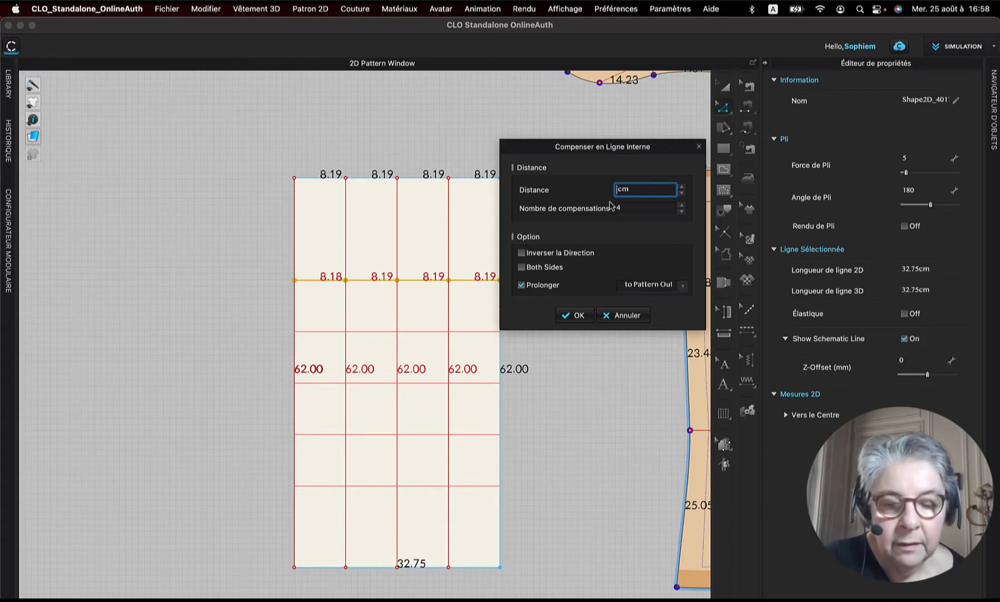
text(8)
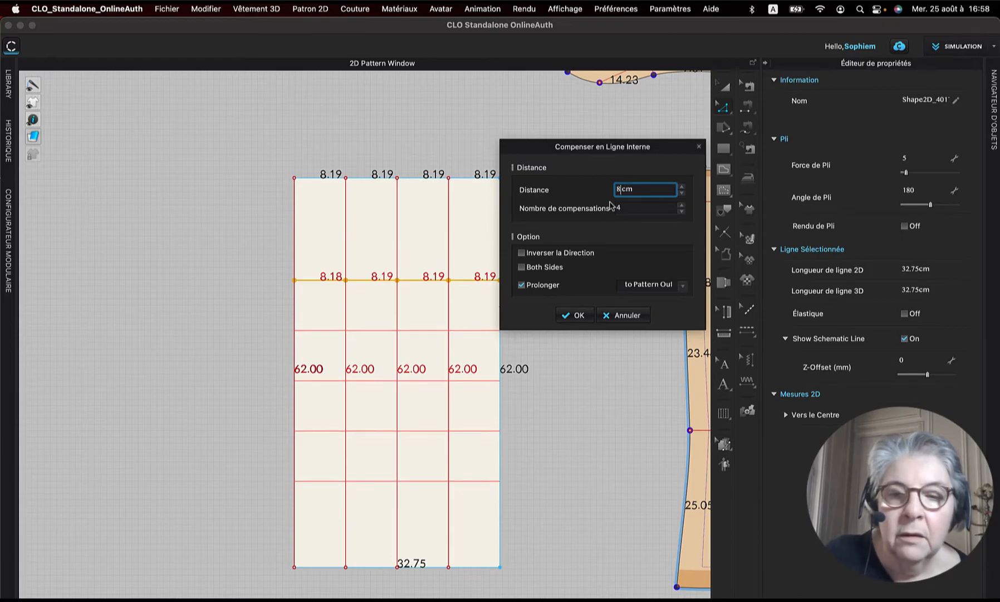
click(682, 212)
click(682, 212)
click(681, 212)
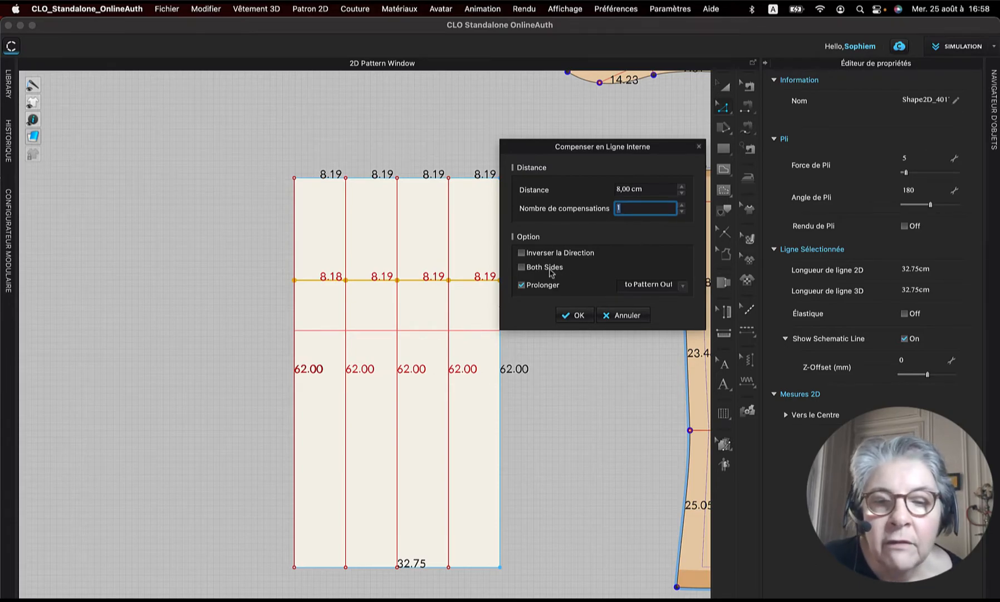
click(522, 254)
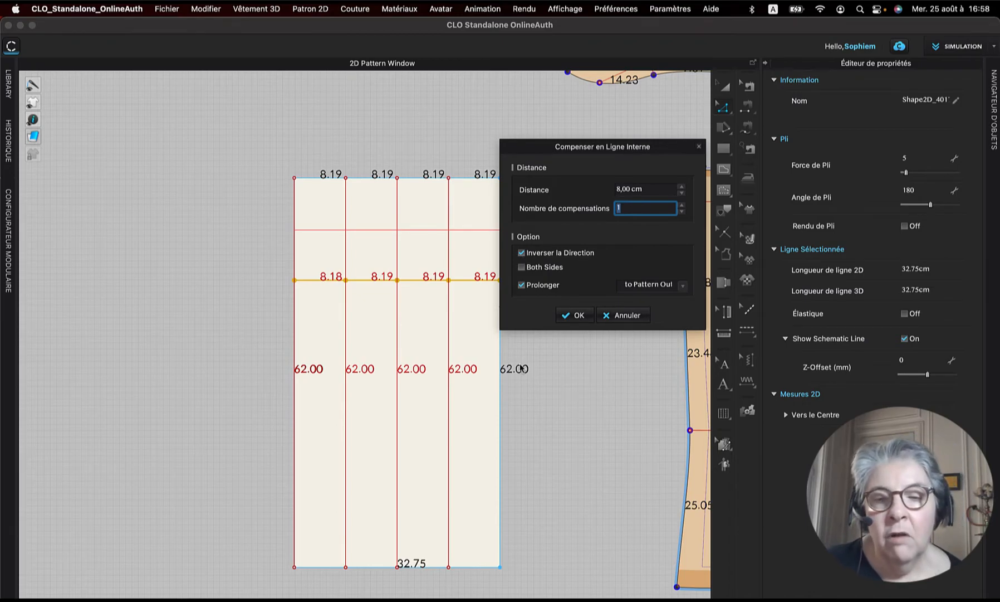
click(578, 315)
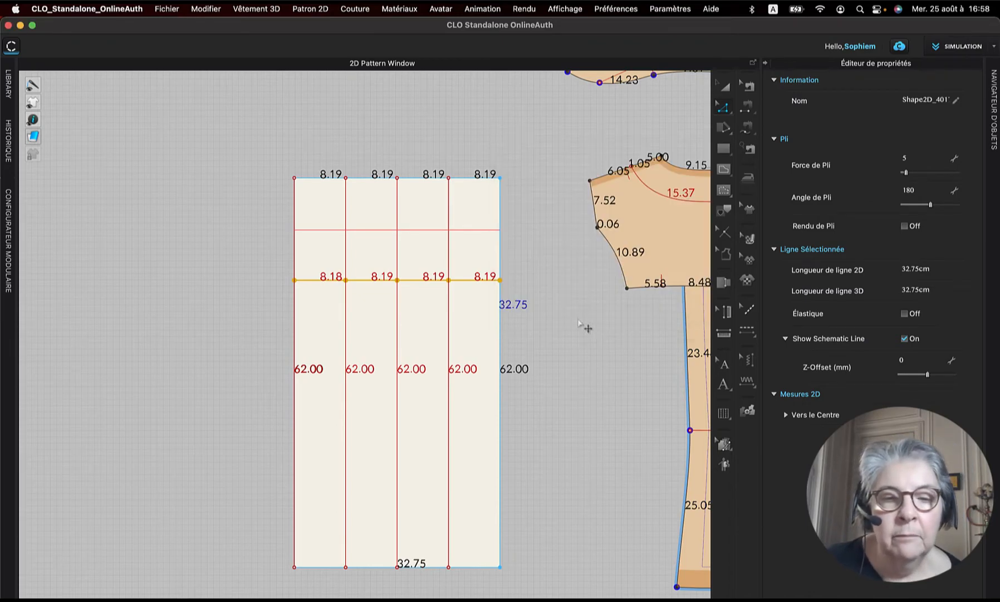
click(559, 243)
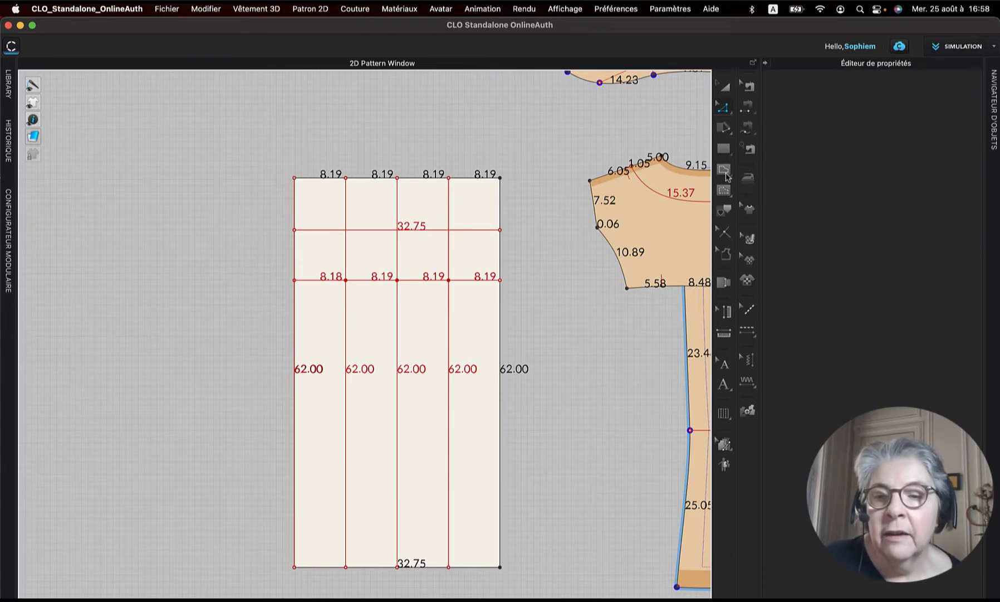
click(725, 172)
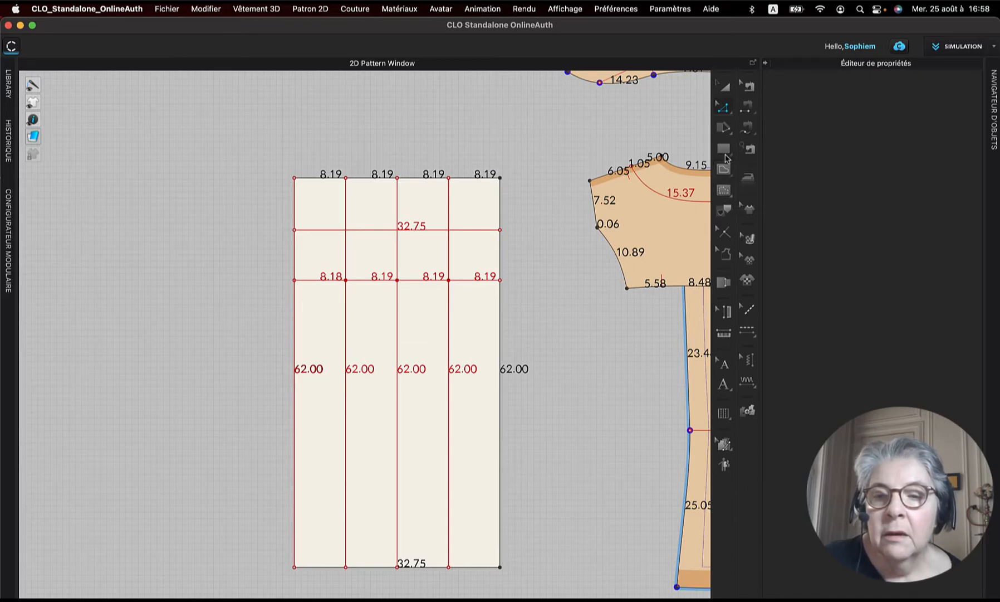
click(726, 173)
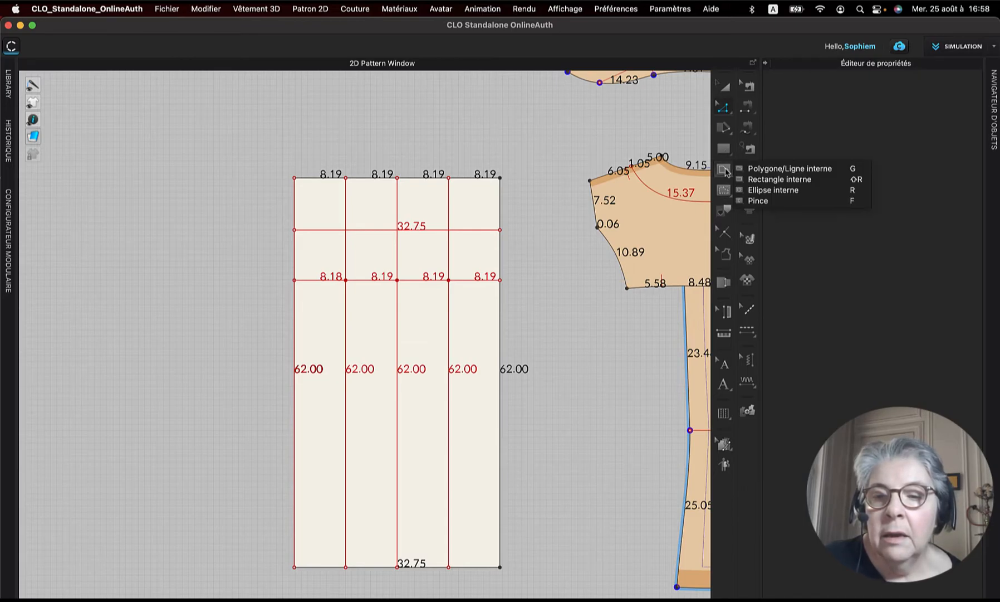
click(750, 170)
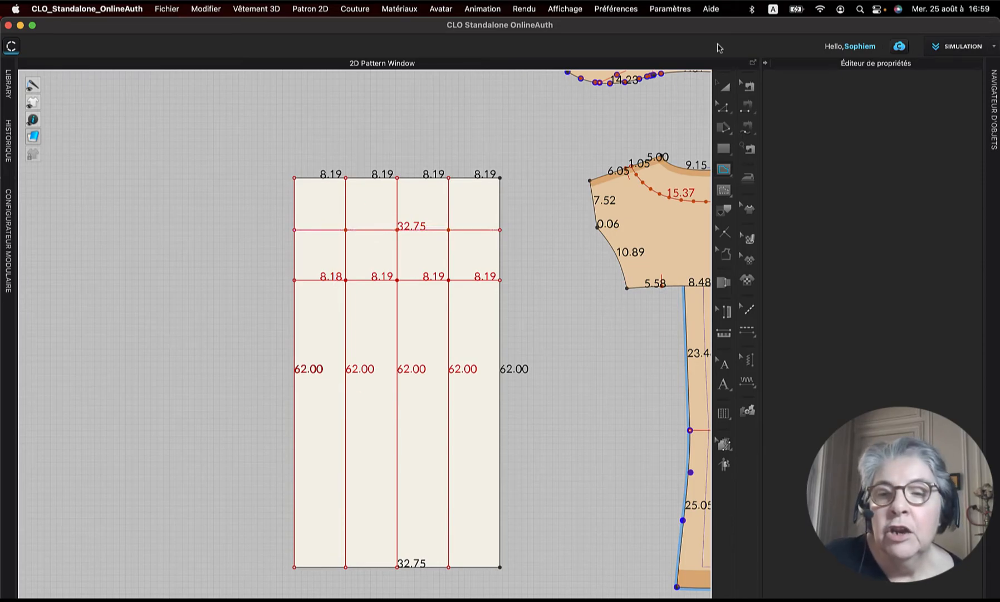
drag(727, 112, 780, 162)
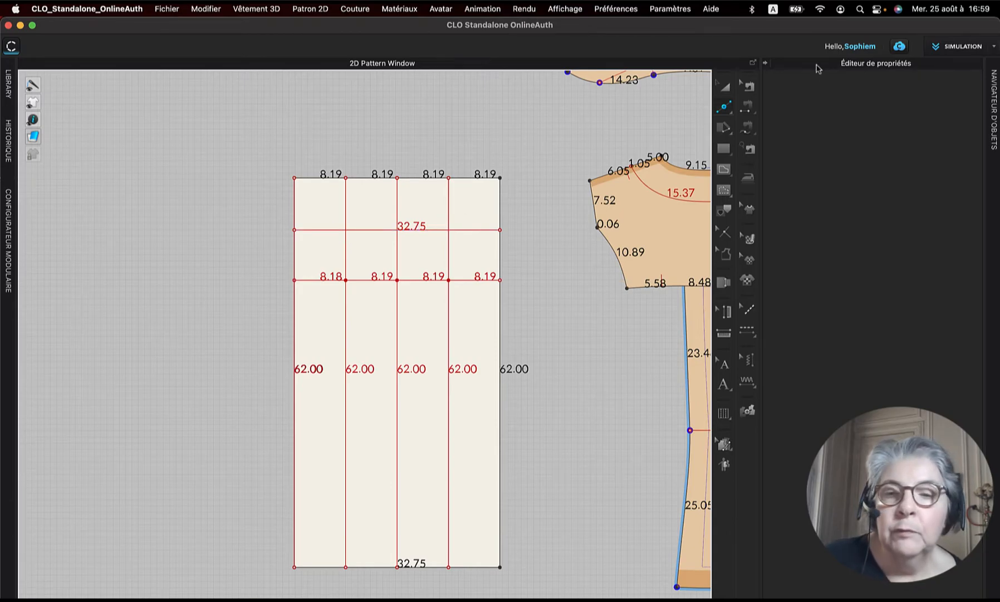
Step: Add points where the upper horizontal internal line and the first vertical internal line intersect the other grid lines
click(728, 111)
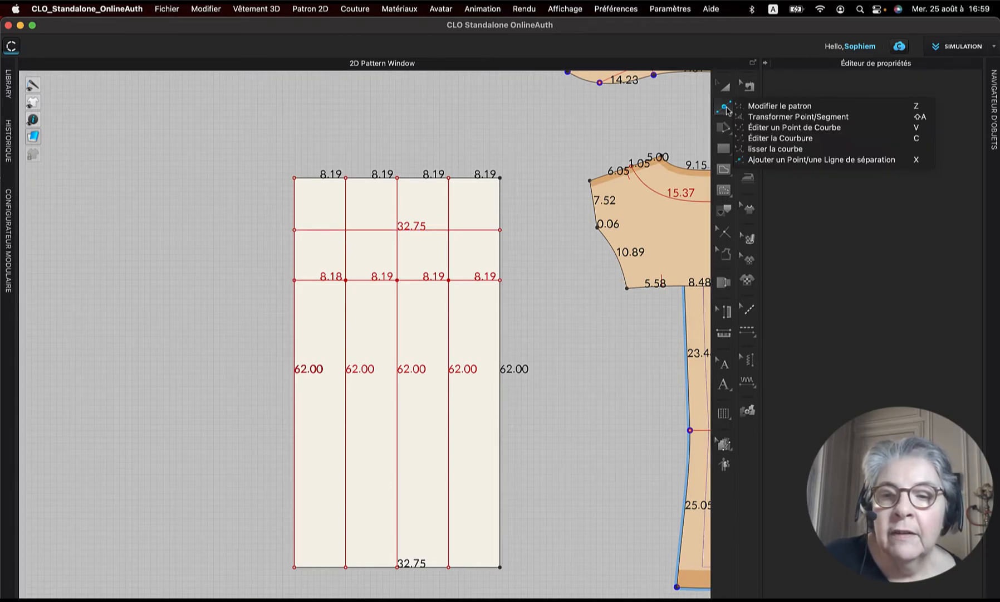
click(760, 104)
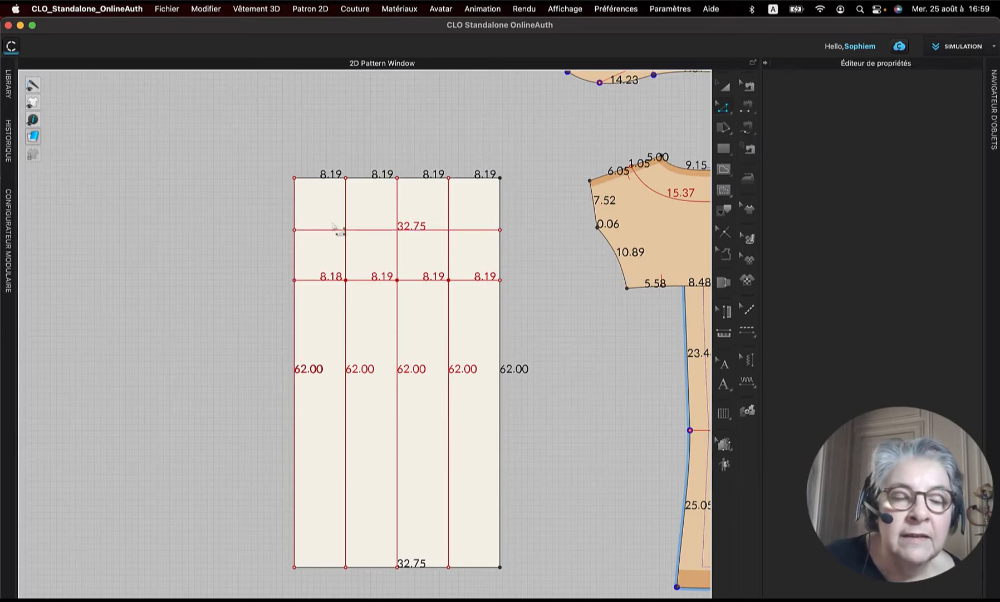
click(354, 230)
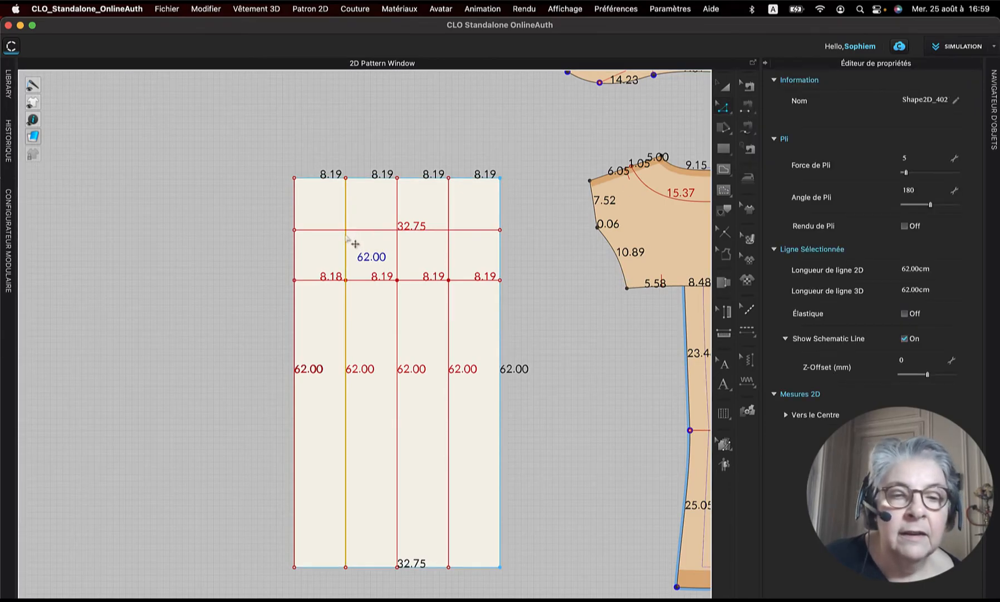
shift+click(348, 230)
right_click(342, 231)
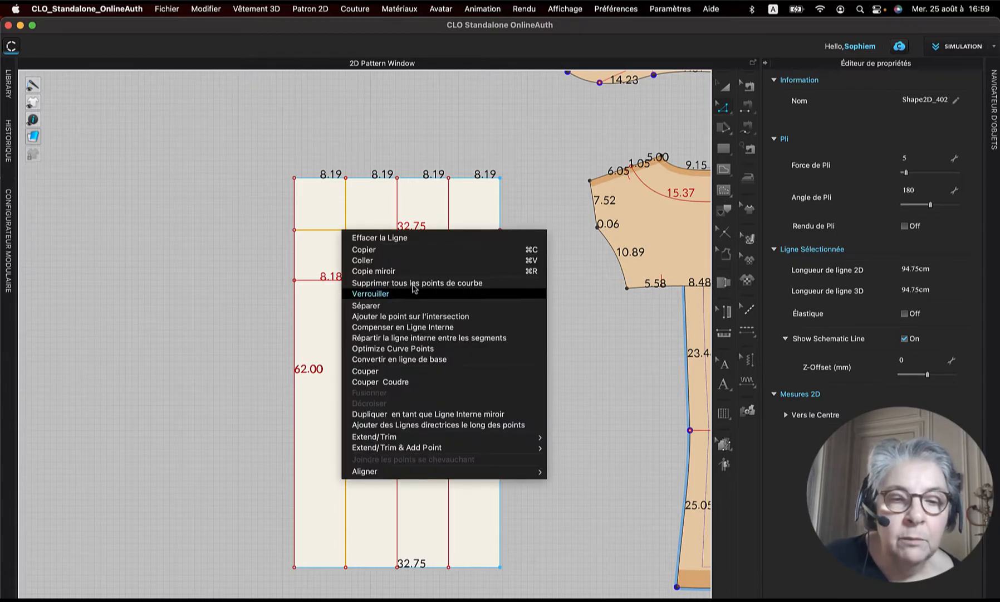
click(438, 321)
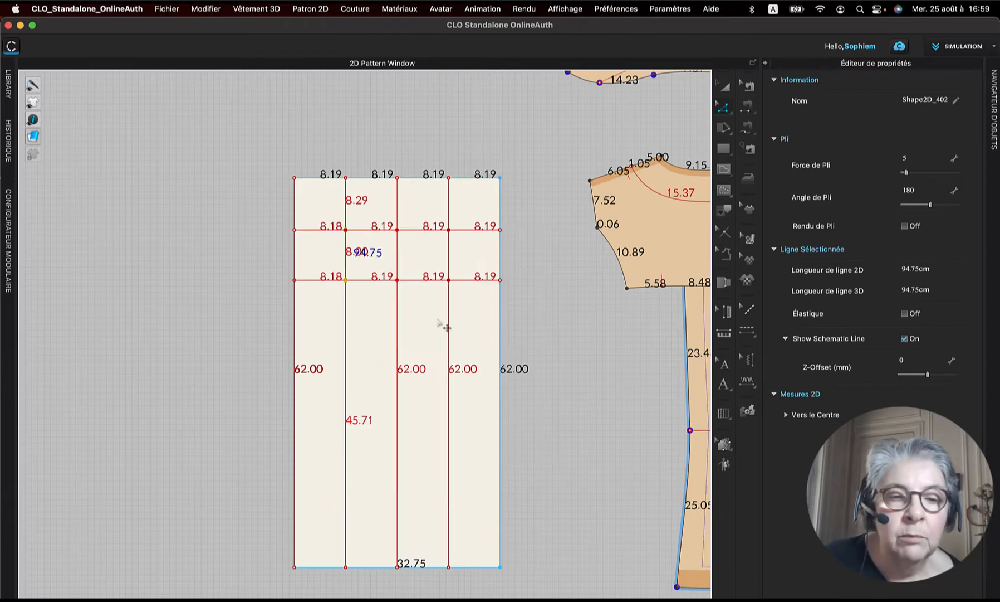
click(544, 182)
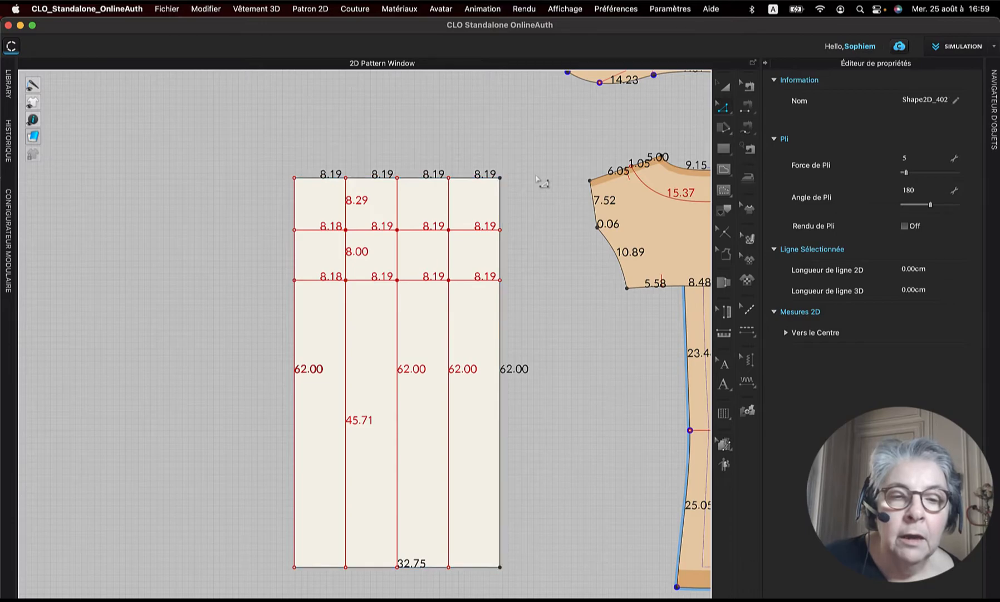
Step: Delete the point on the upper horizontal internal line at the central vertical line
click(397, 230)
right_click(397, 230)
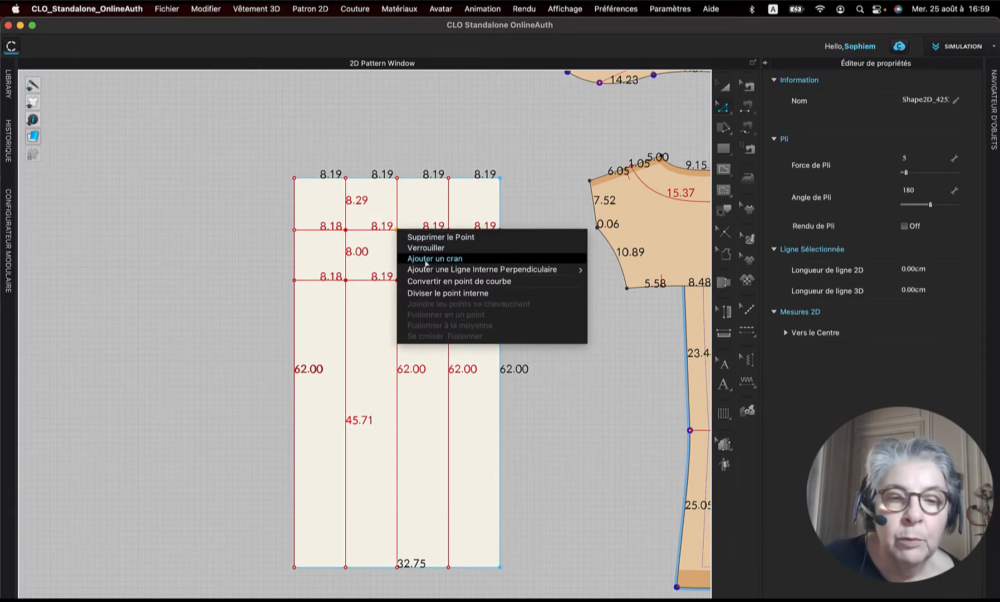
click(438, 237)
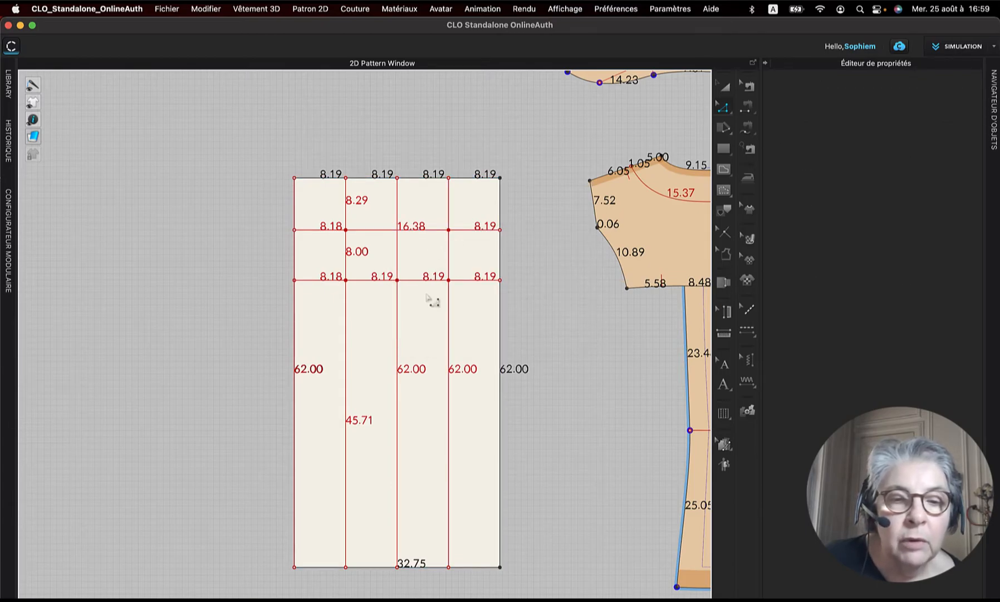
click(398, 284)
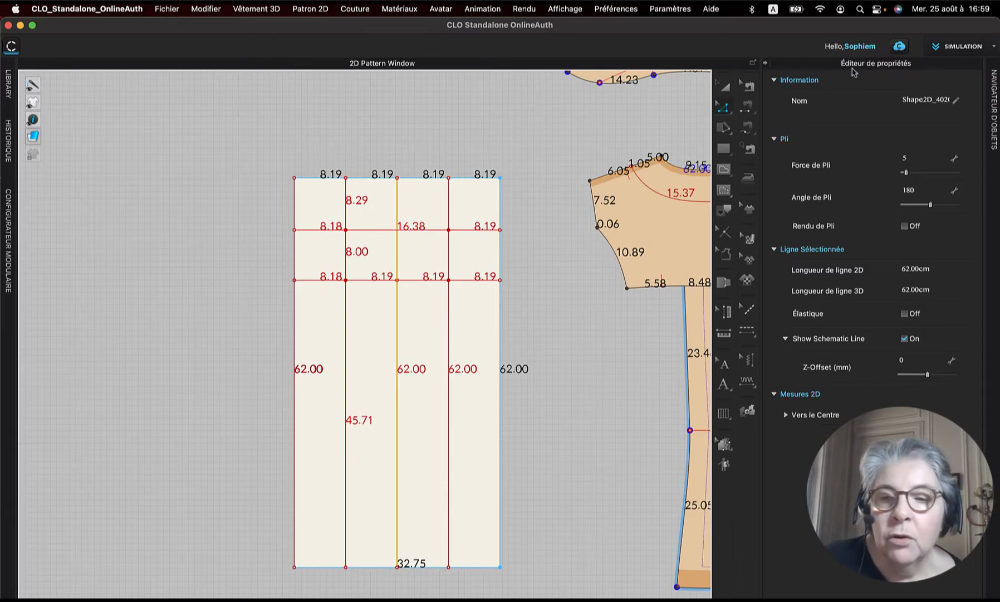
Step: Split the leftmost segment of the upper horizontal internal line 1.5 cm from the first inner vertical line
click(725, 110)
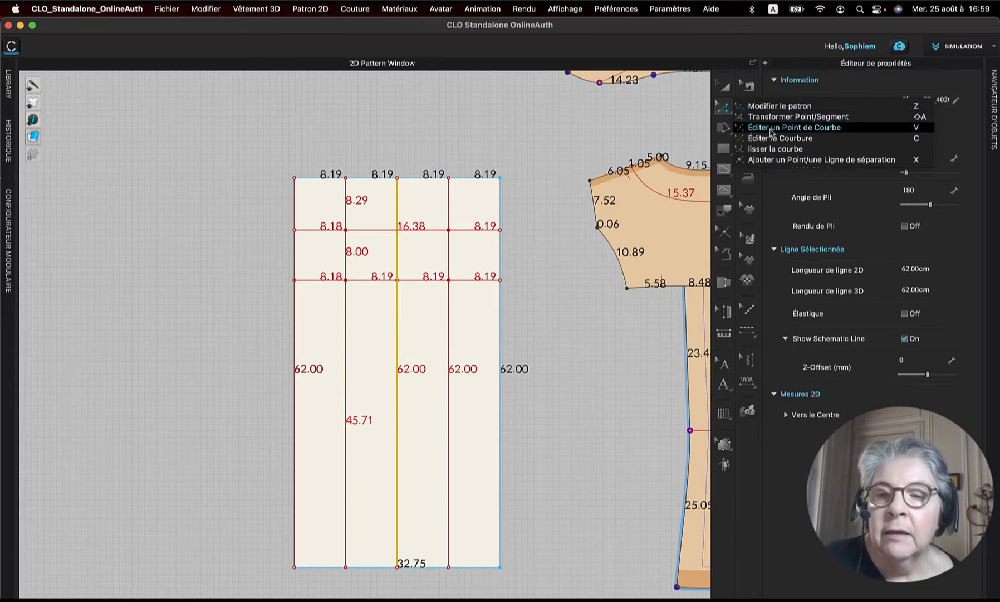
click(783, 160)
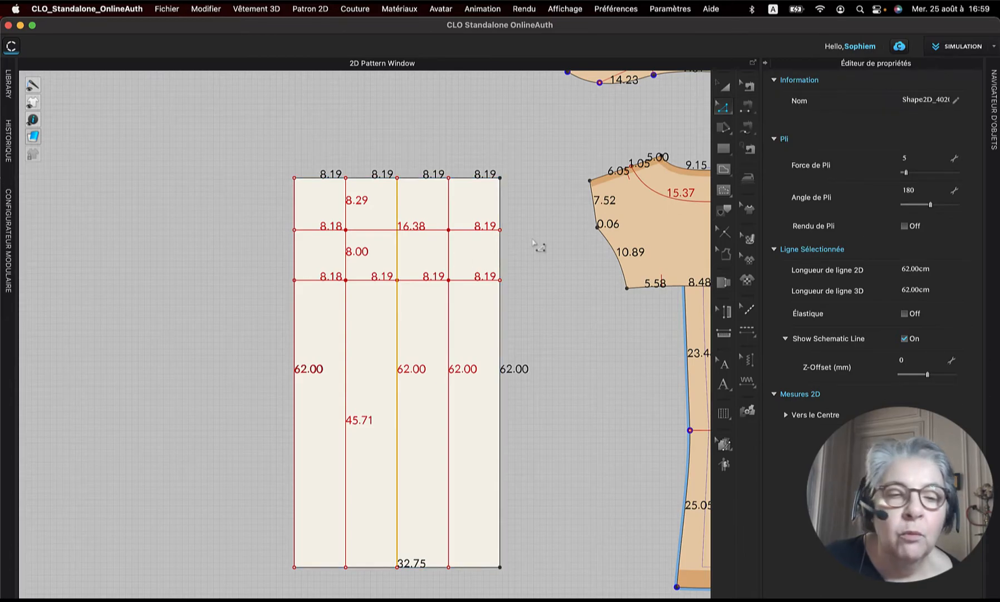
right_click(332, 229)
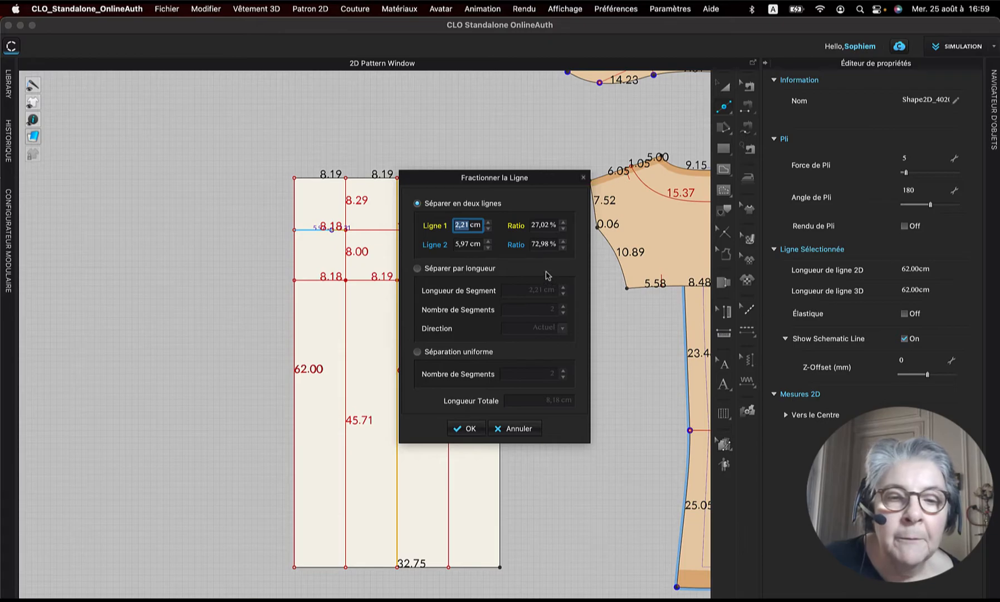
drag(481, 228, 455, 228)
text(1,5)
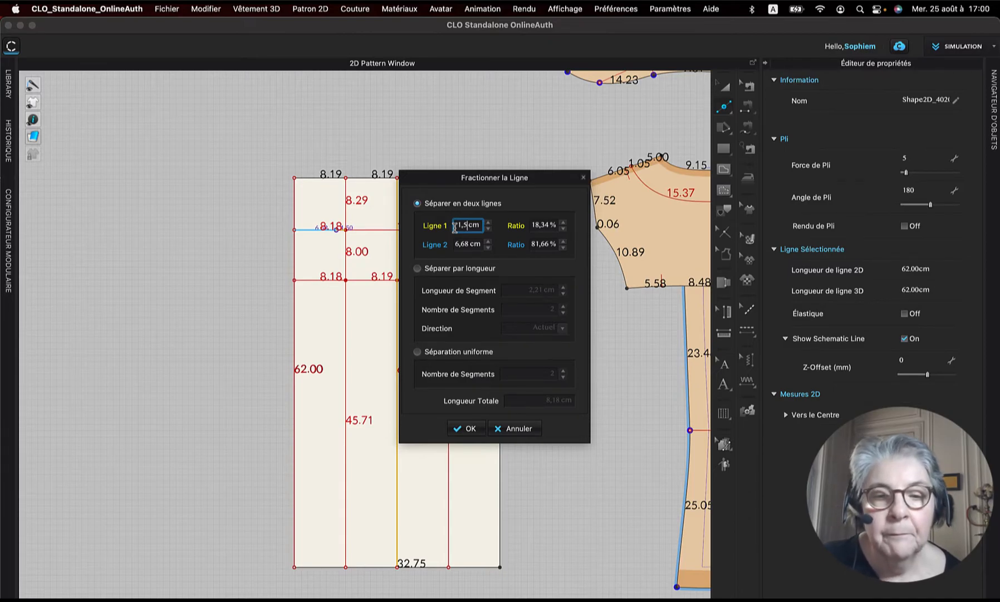
click(479, 429)
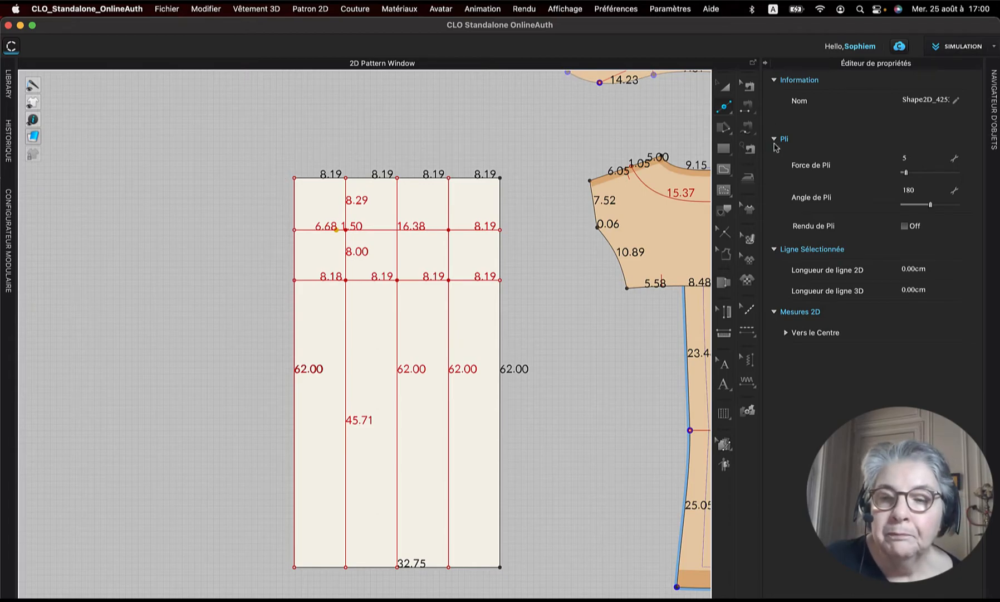
Step: Draw the sleeve cap's left half as a curved internal line from the lower horizontal's left end, through the 1.5 cm split point, to the top centre
drag(724, 168, 772, 164)
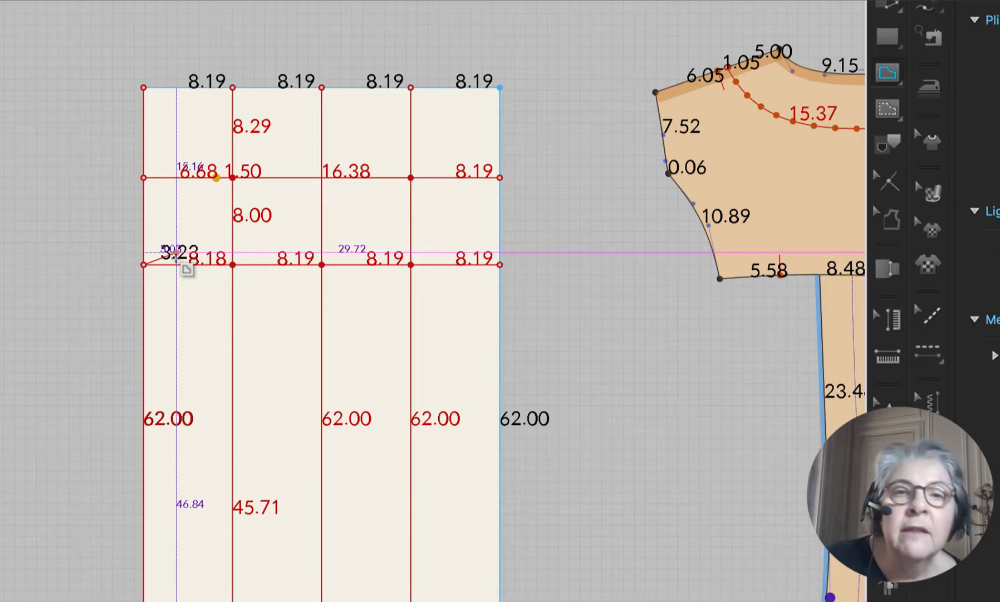
click(177, 252)
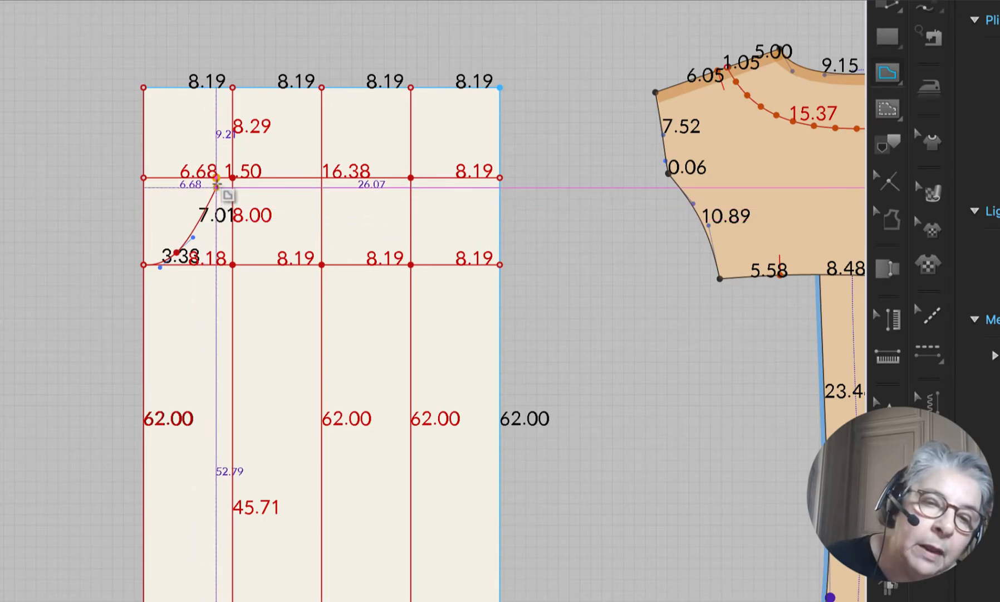
click(216, 177)
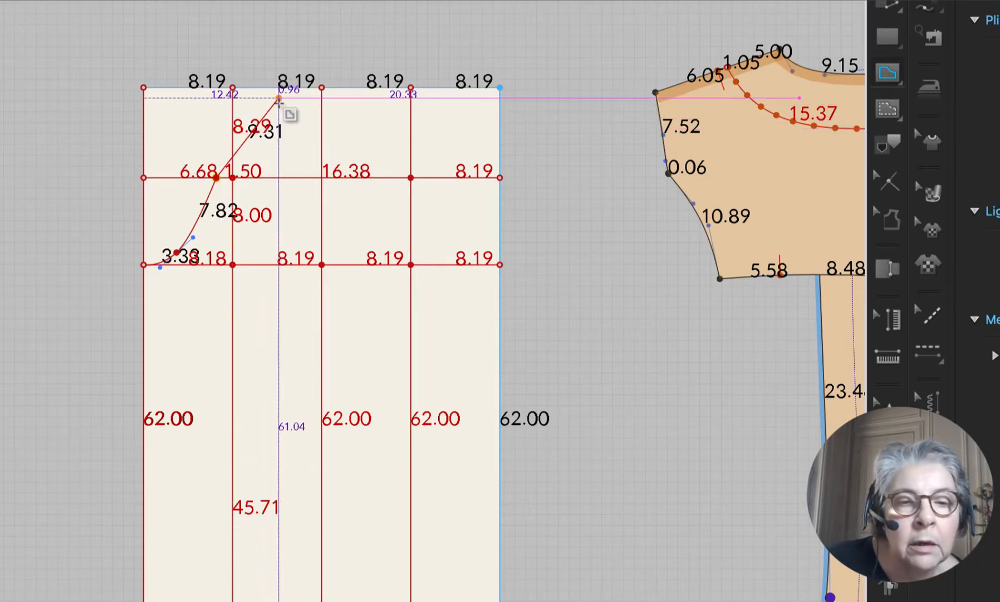
click(286, 97)
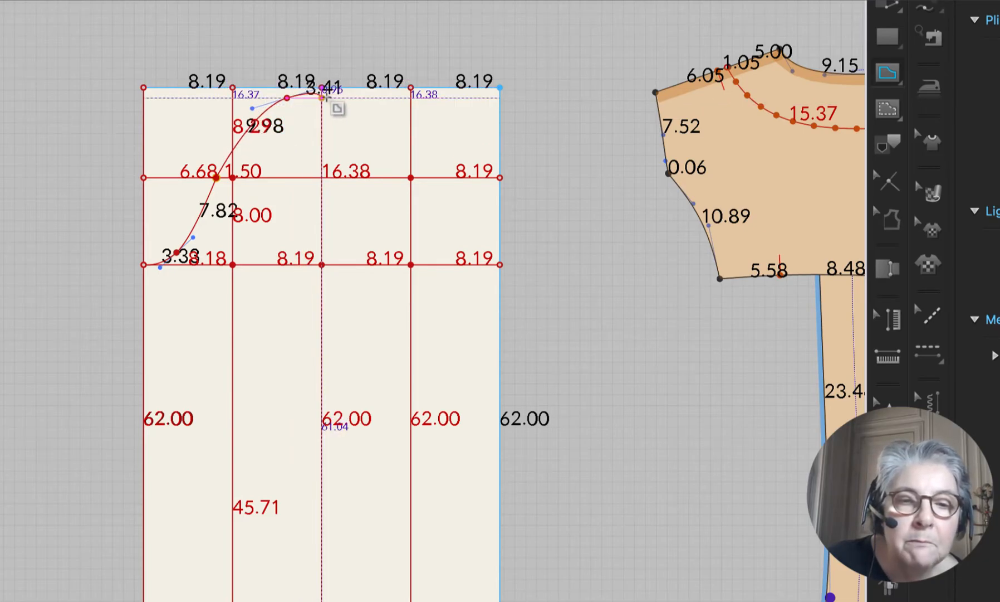
click(323, 88)
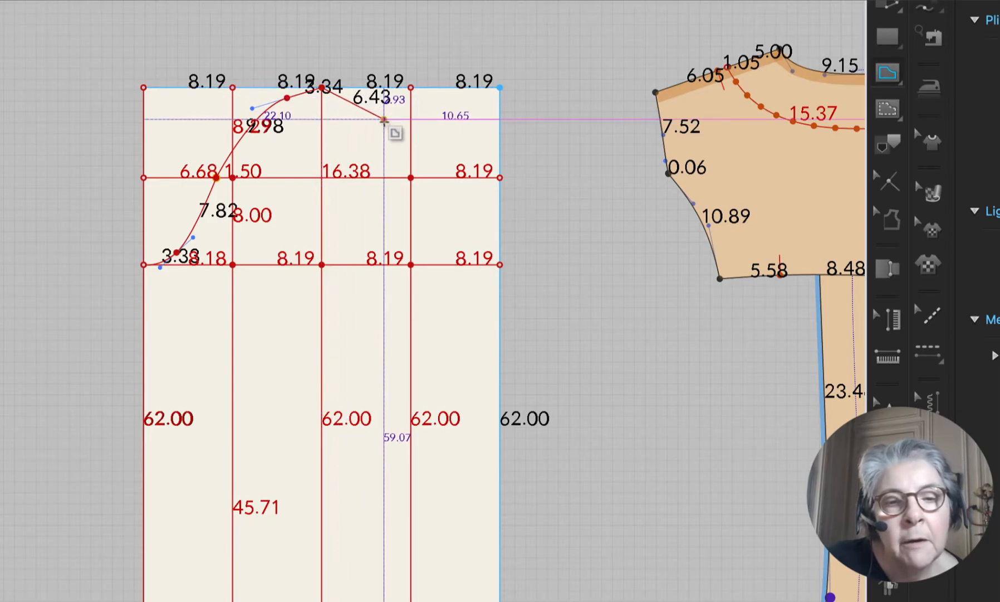
Step: Continue the sleeve cap curve through the upper horizontal's intersection with the third inner vertical and finish at the lower horizontal's right end
click(412, 179)
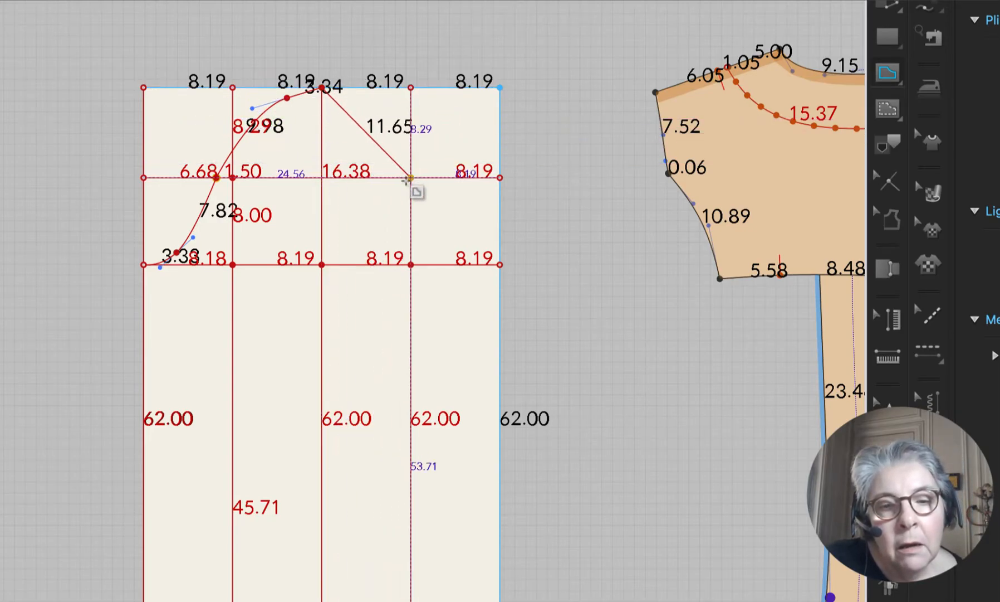
drag(422, 197, 449, 290)
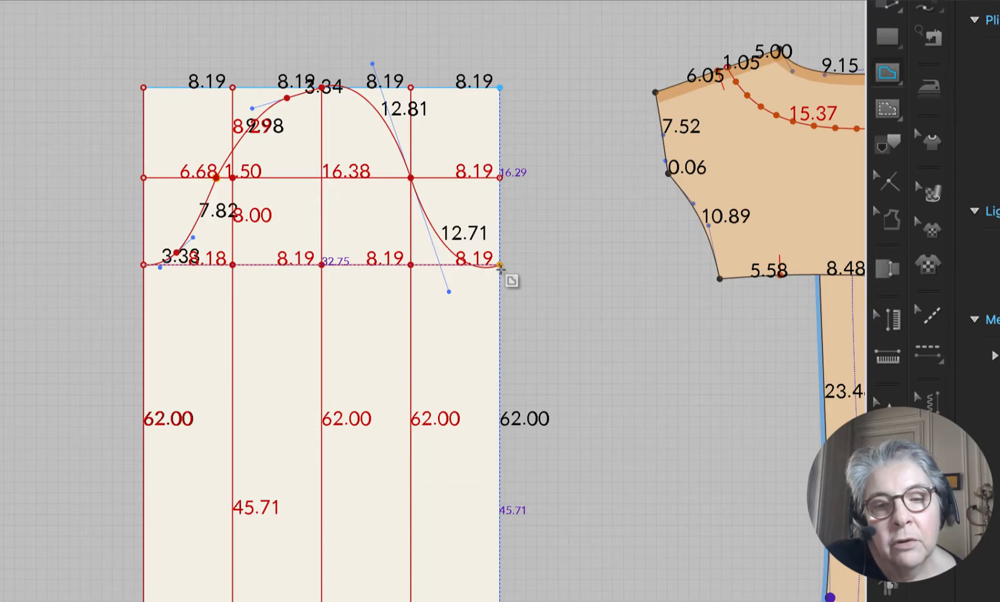
click(500, 266)
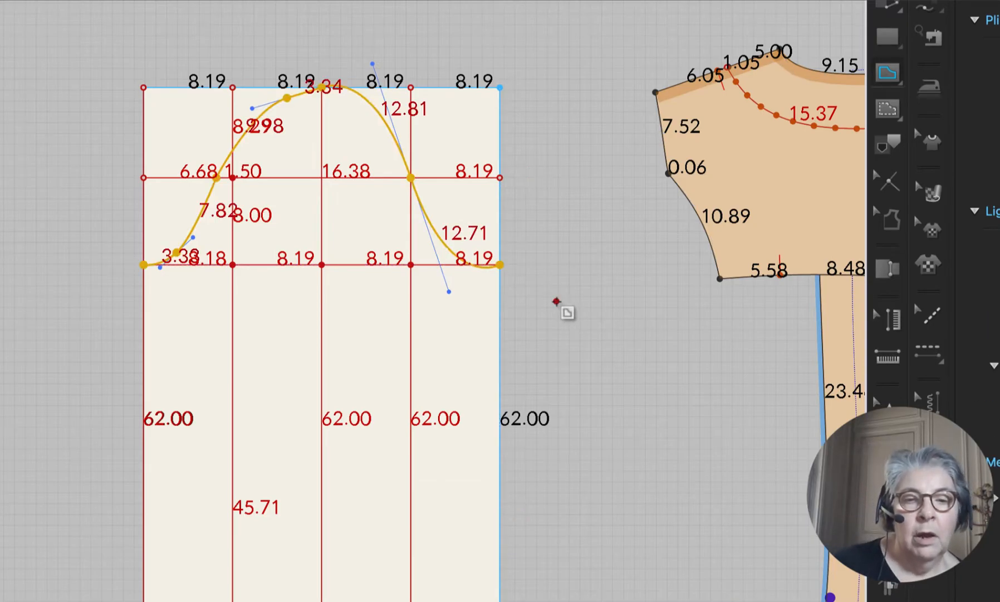
Step: Adjust both curve handles at the upper horizontal's intersection with the third inner vertical to smooth the right half of the sleeve cap
click(889, 2)
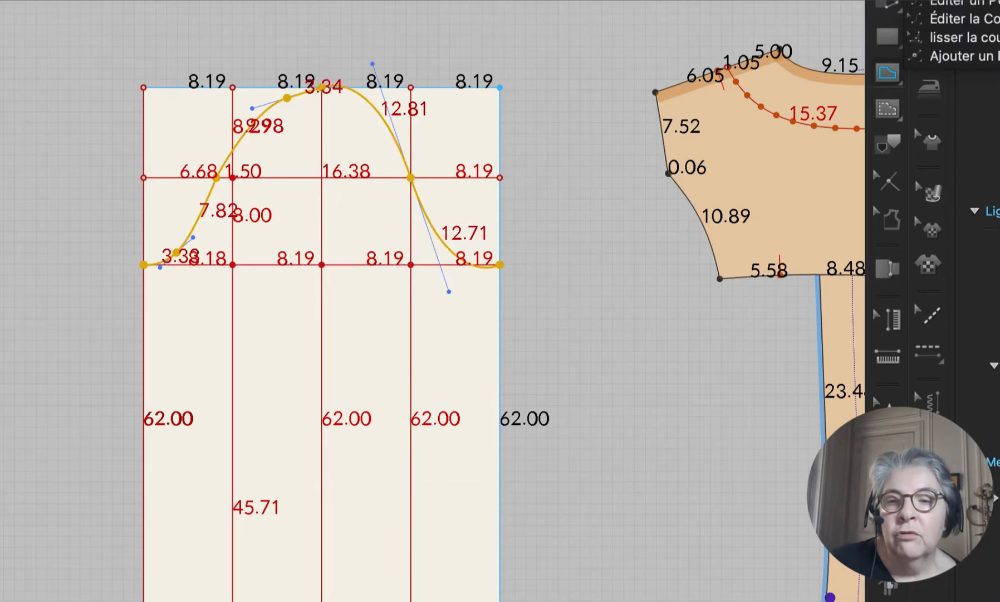
click(953, 1)
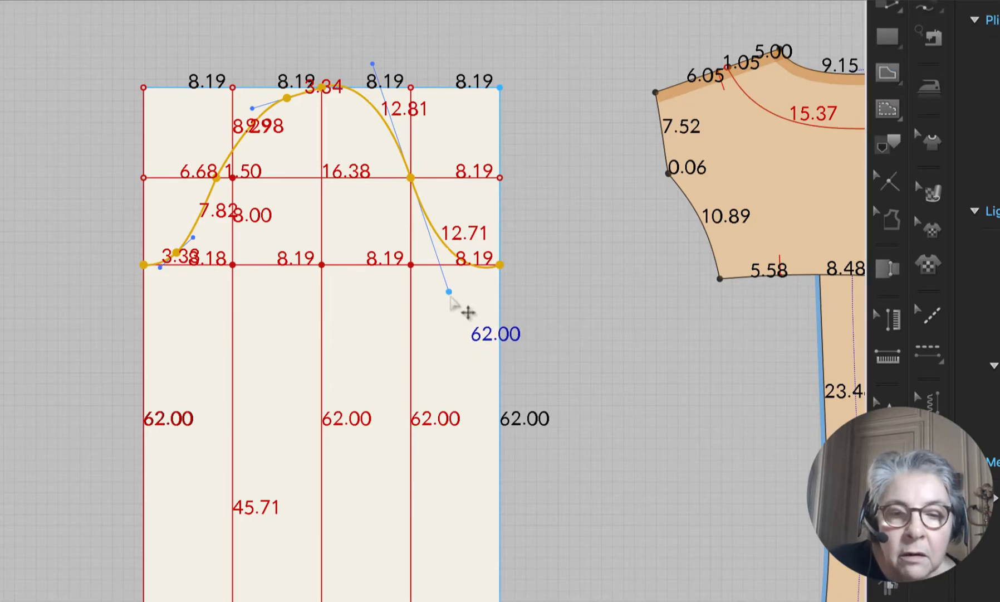
click(449, 293)
drag(448, 295, 446, 277)
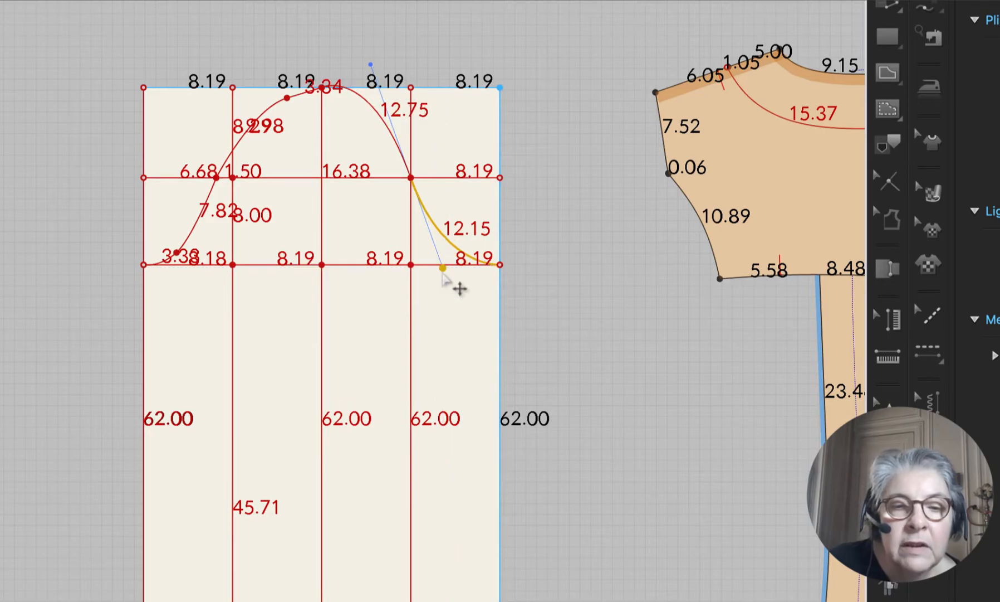
drag(371, 66, 381, 79)
Step: Delete the extra curve point just left of the sleeve cap's top centre
click(287, 99)
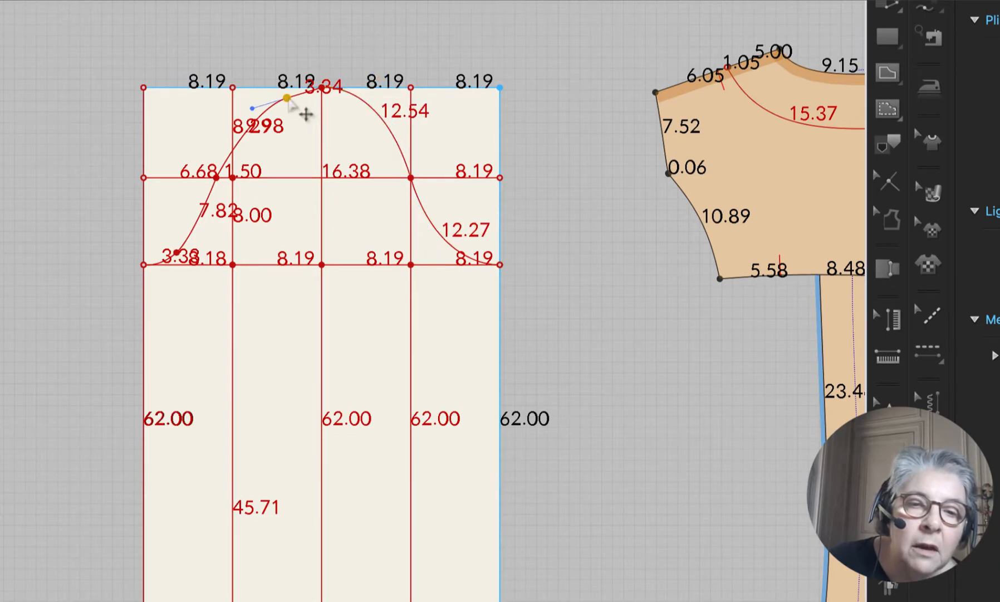
right_click(288, 100)
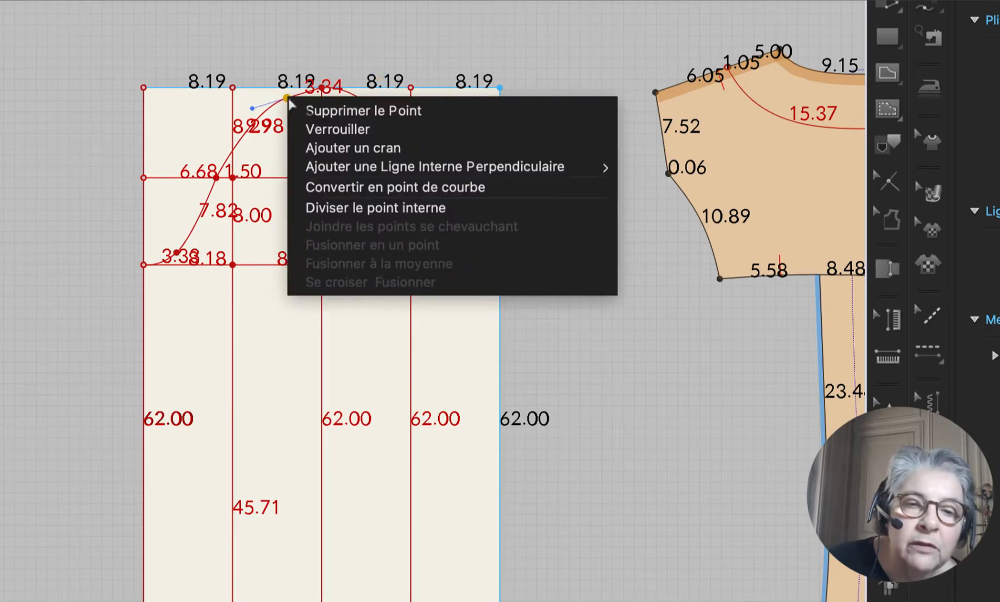
click(326, 116)
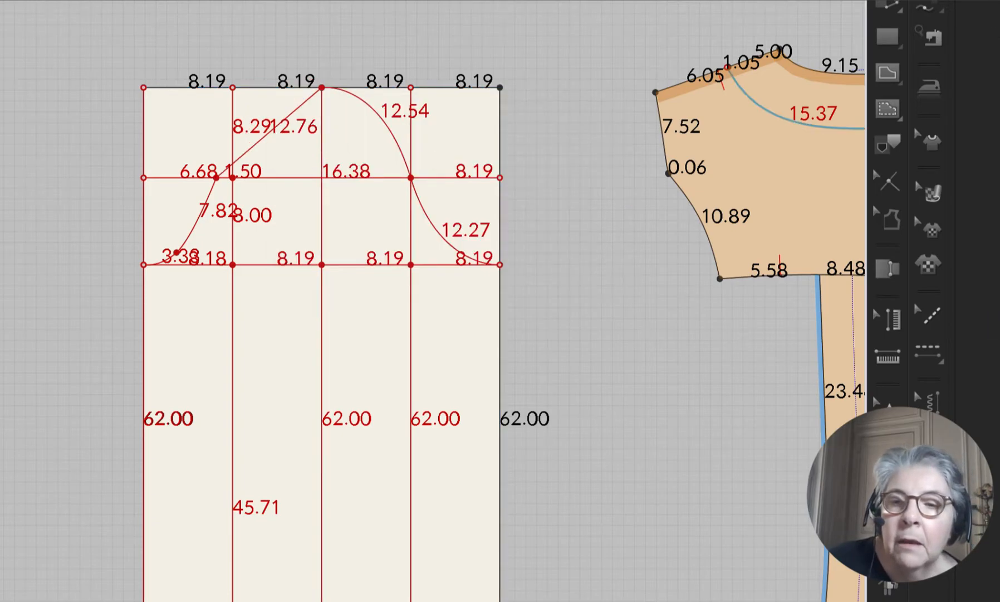
Step: Bend the straight segment between the 1.5 cm split point and the top centre outward into a rounded cap curve
click(889, 2)
click(983, 19)
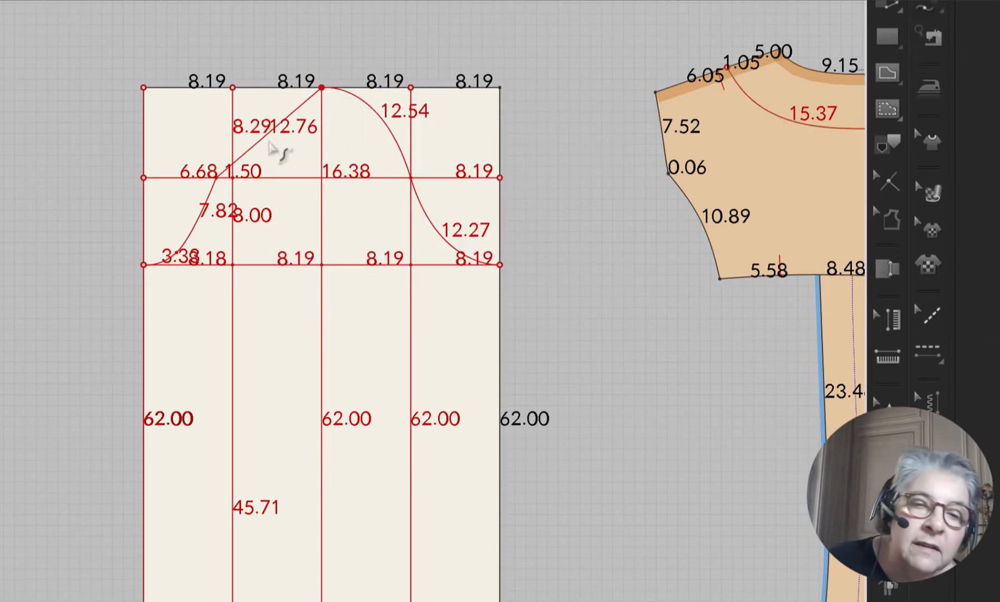
mouse_move(274, 133)
mouse_down()
mouse_move(259, 128)
mouse_move(269, 135)
mouse_move(271, 126)
mouse_up()
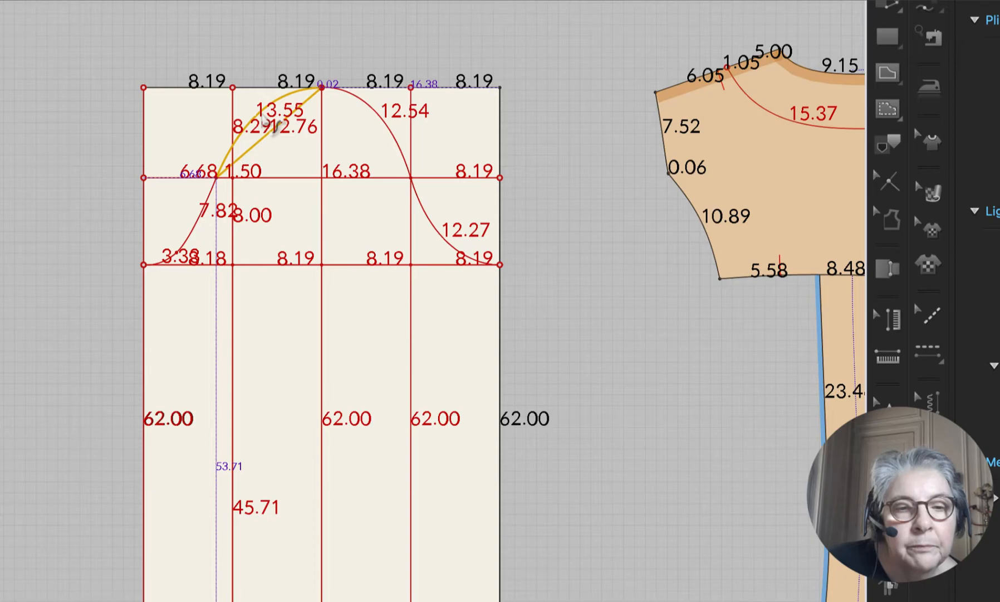
drag(275, 127, 277, 128)
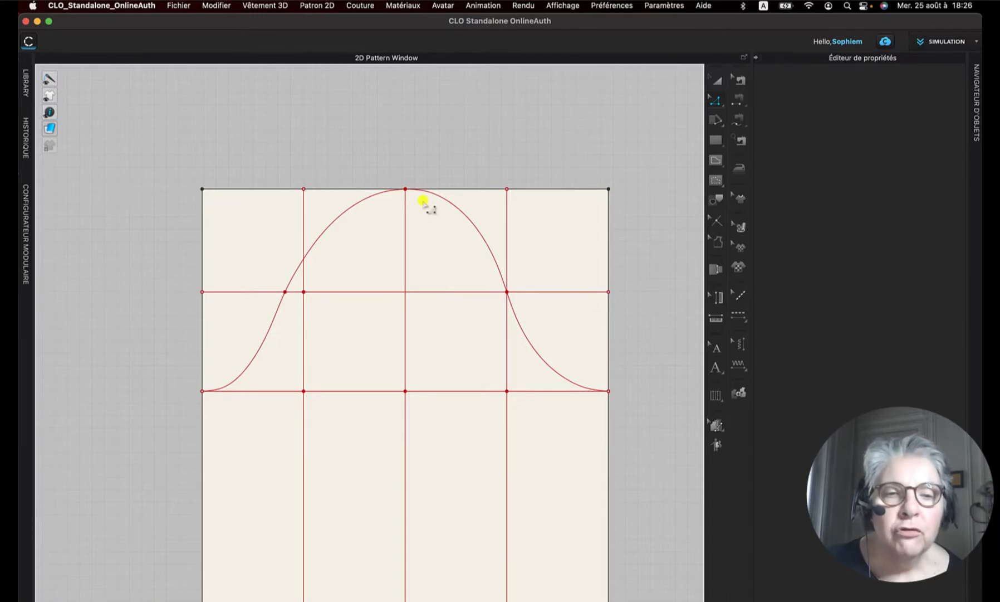
Step: Measure the length of the sleeve cap curve's left half
click(384, 192)
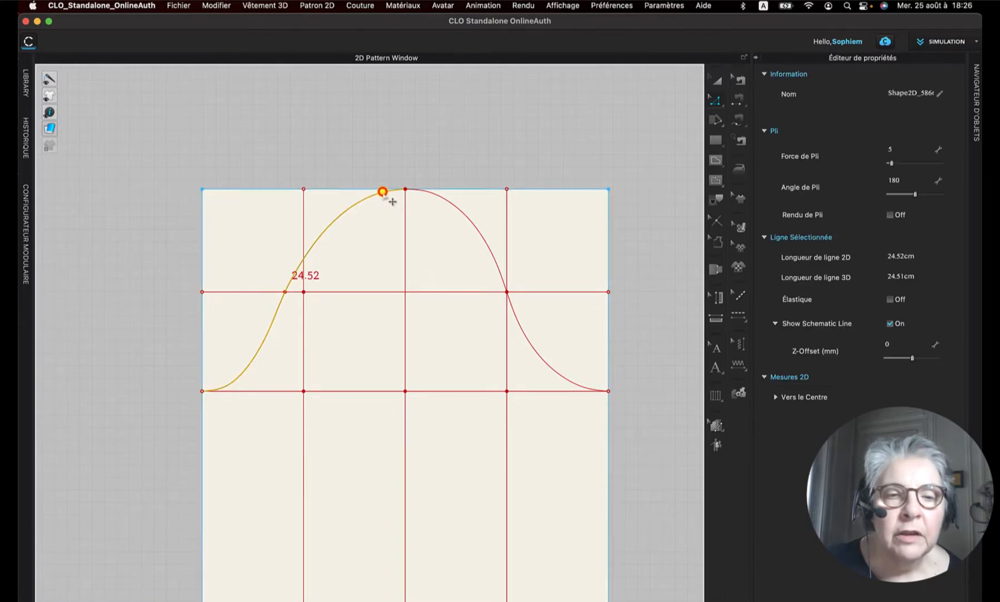
click(465, 218)
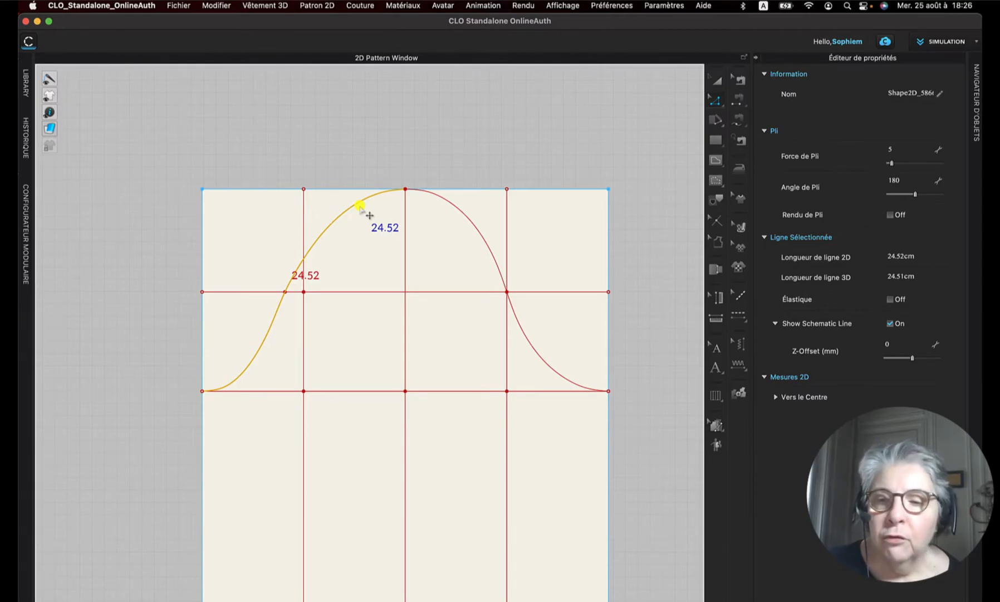
scroll(361, 208, down, 4)
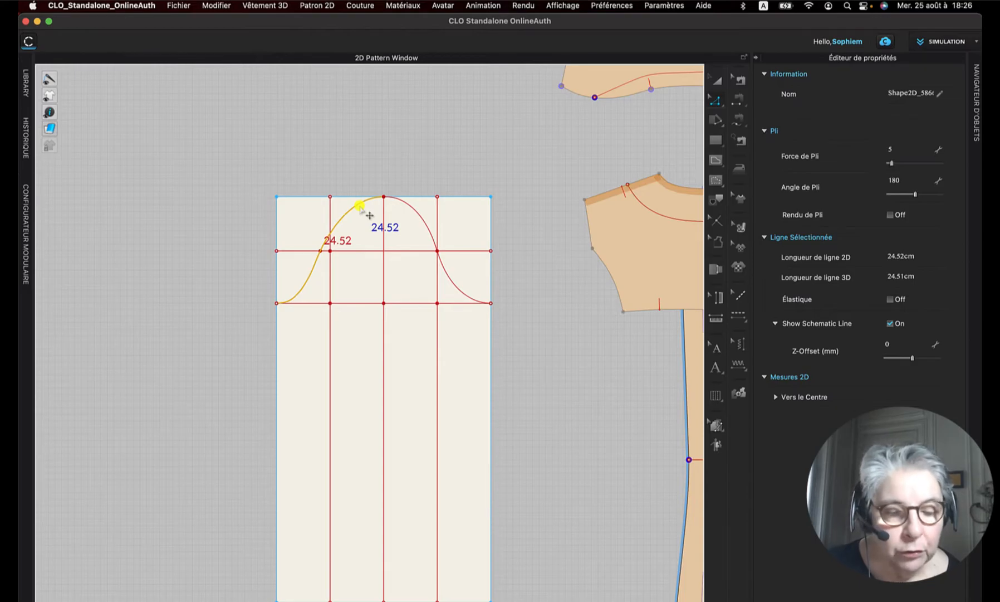
Step: Measure the combined length of the back armhole along the yoke's armhole edge and the adjoining curved panel edge
mouse_move(558, 145)
right_down()
mouse_move(500, 162)
mouse_move(250, 150)
right_up()
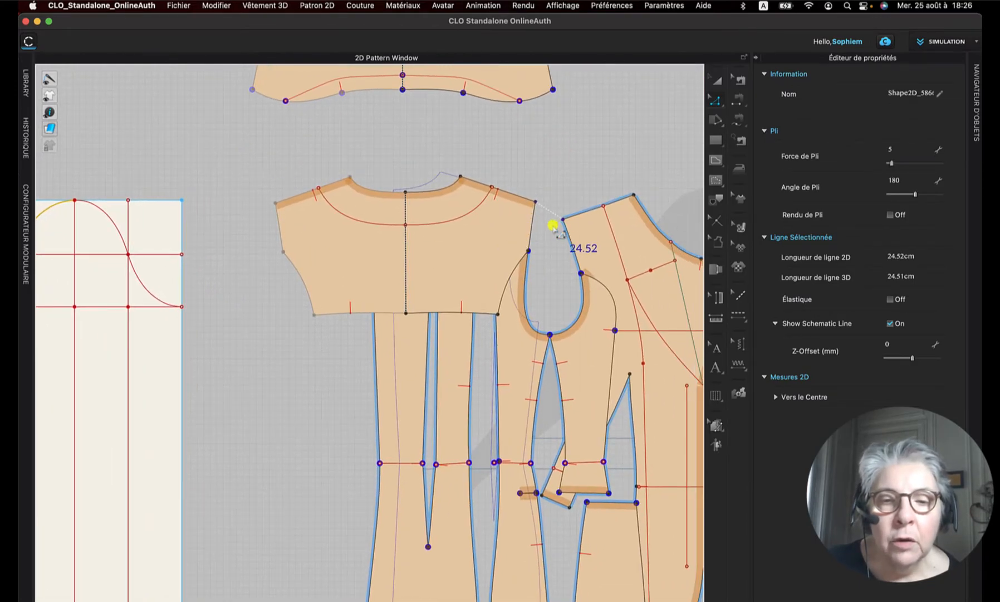
click(532, 224)
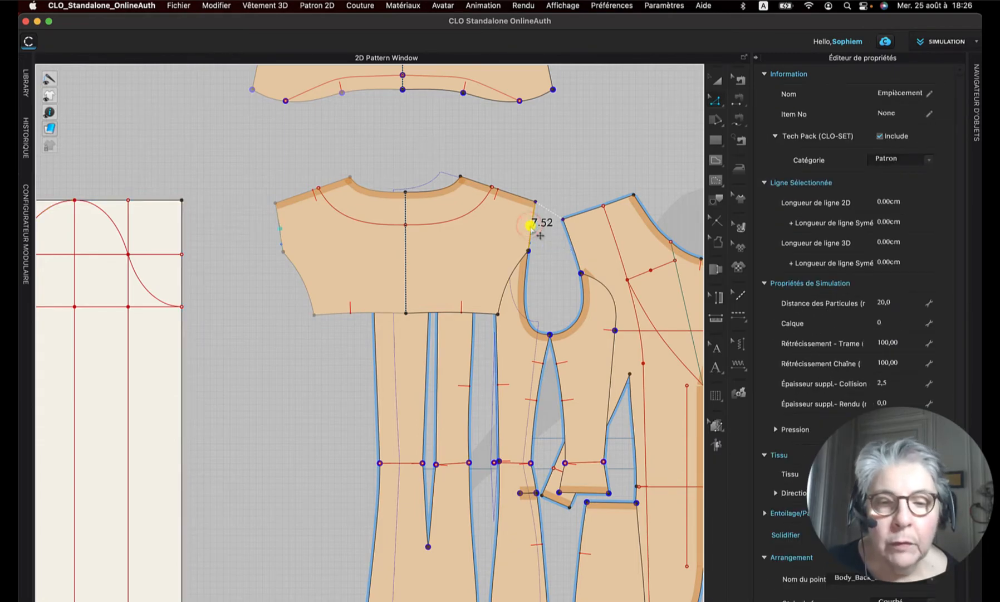
click(524, 285)
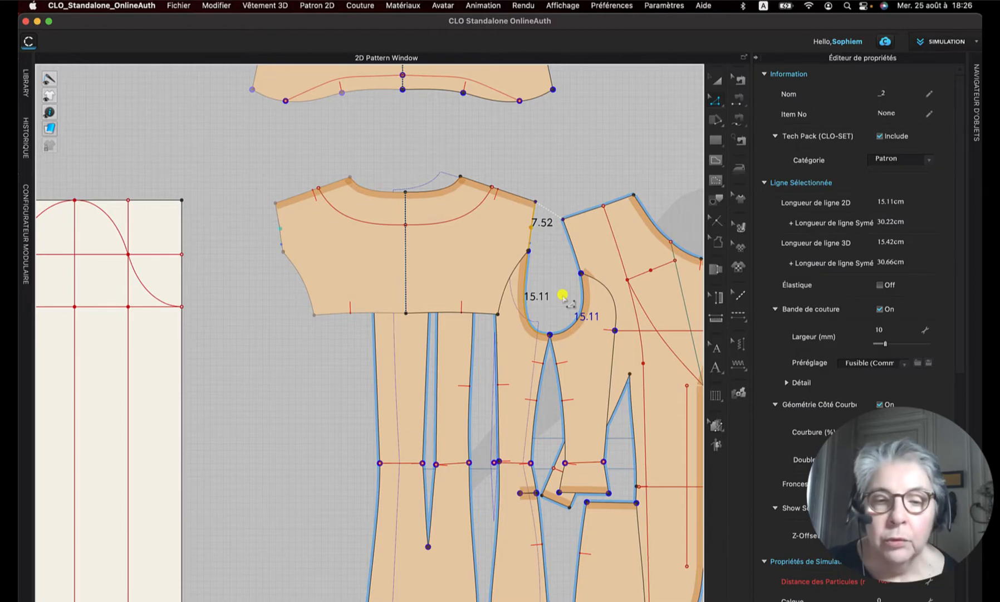
click(559, 270)
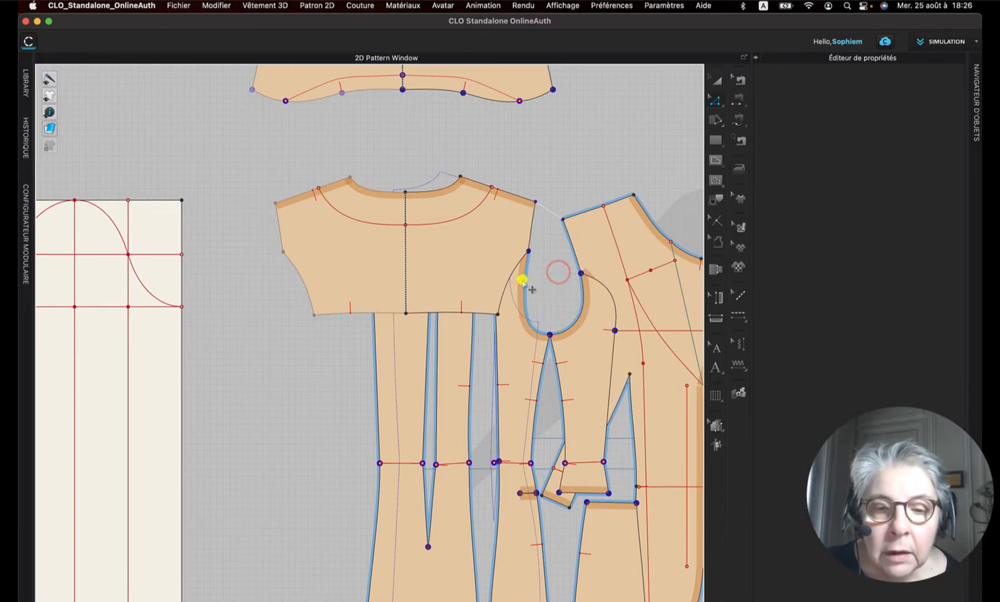
click(522, 279)
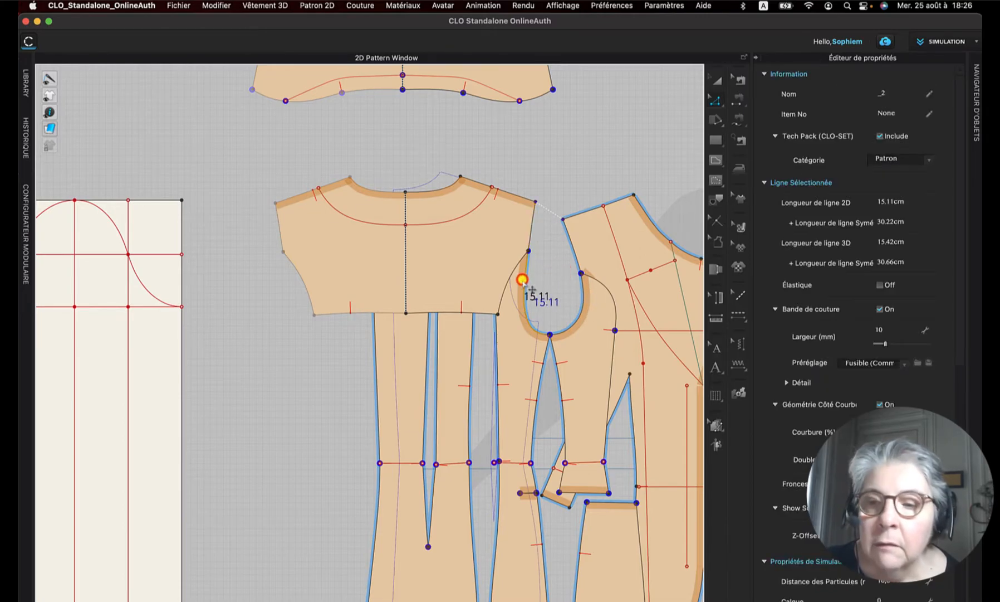
shift+click(529, 230)
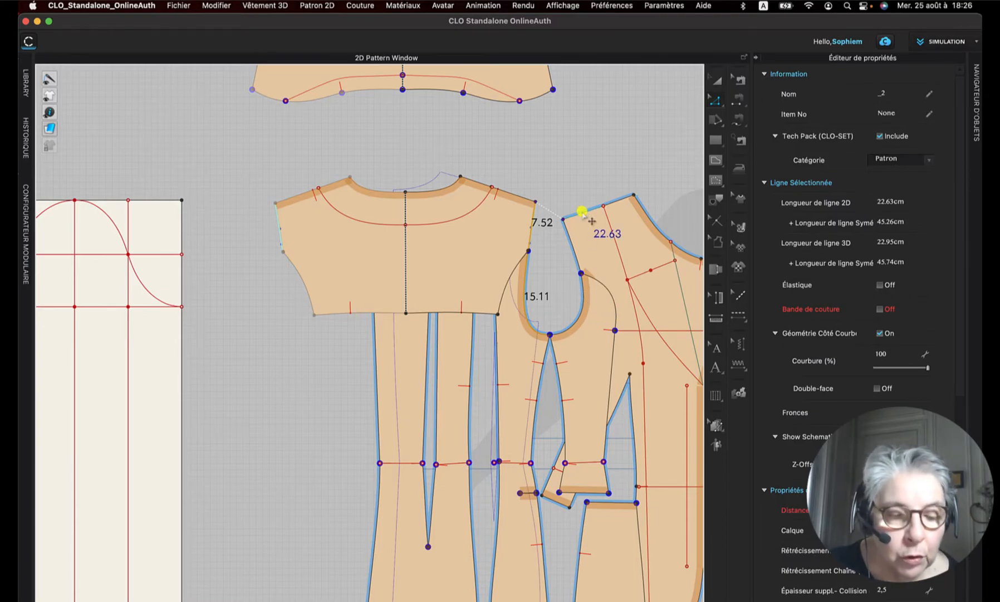
Step: Return to the sleeve and recheck the left cap half's length against the back armhole
middle_drag(229, 276, 487, 281)
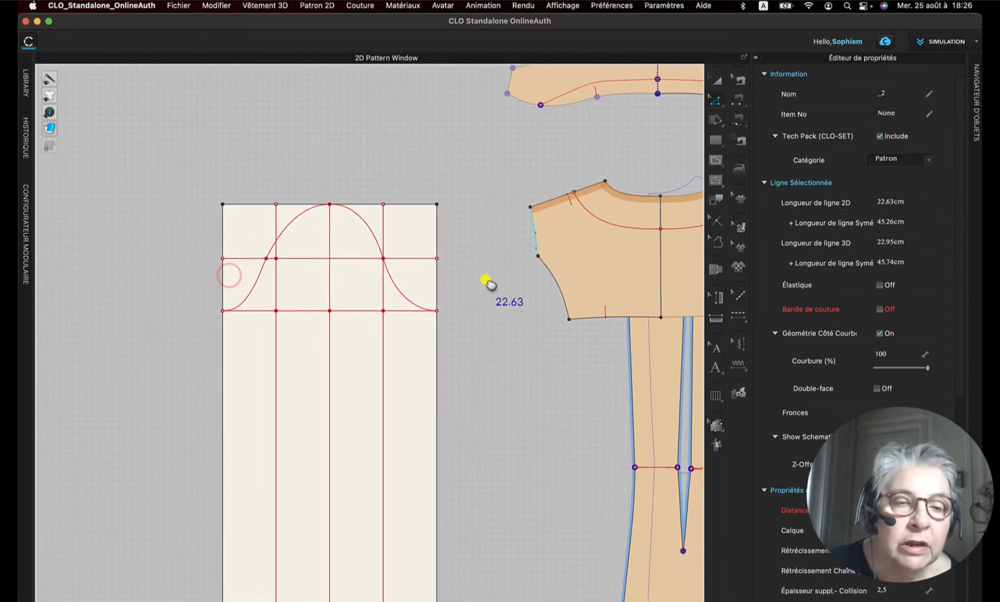
click(300, 215)
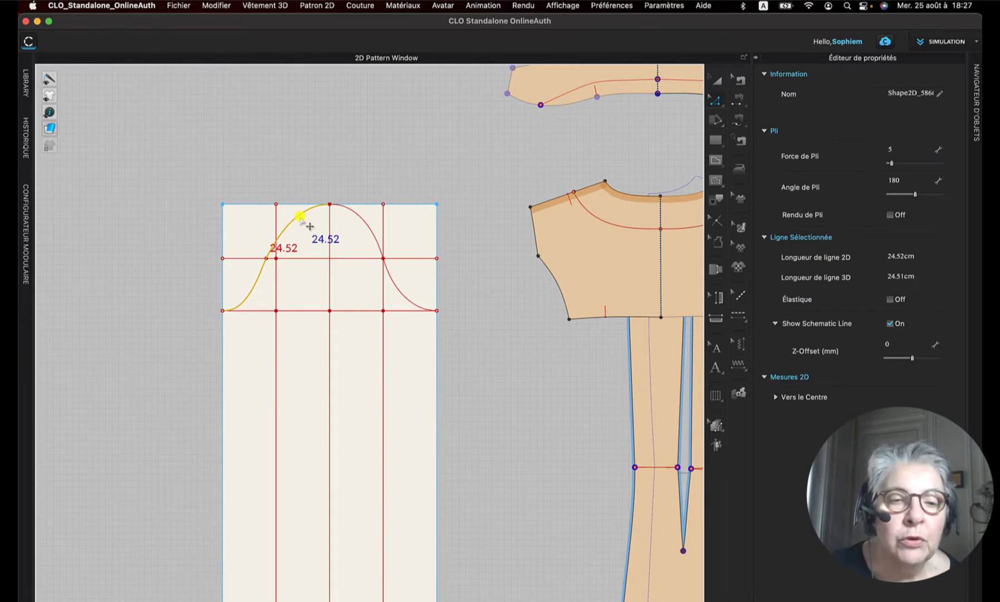
right_click(299, 215)
click(330, 183)
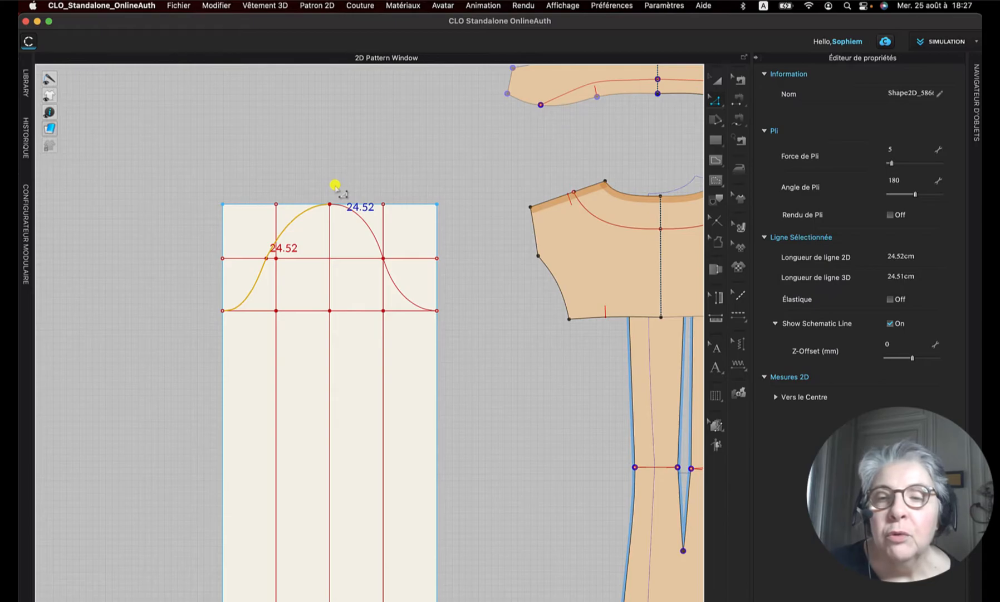
Step: Delete the curve points between the 1.5 cm split point and the top centre, keeping the lowest one and moving it close to the top centre
drag(719, 107, 743, 124)
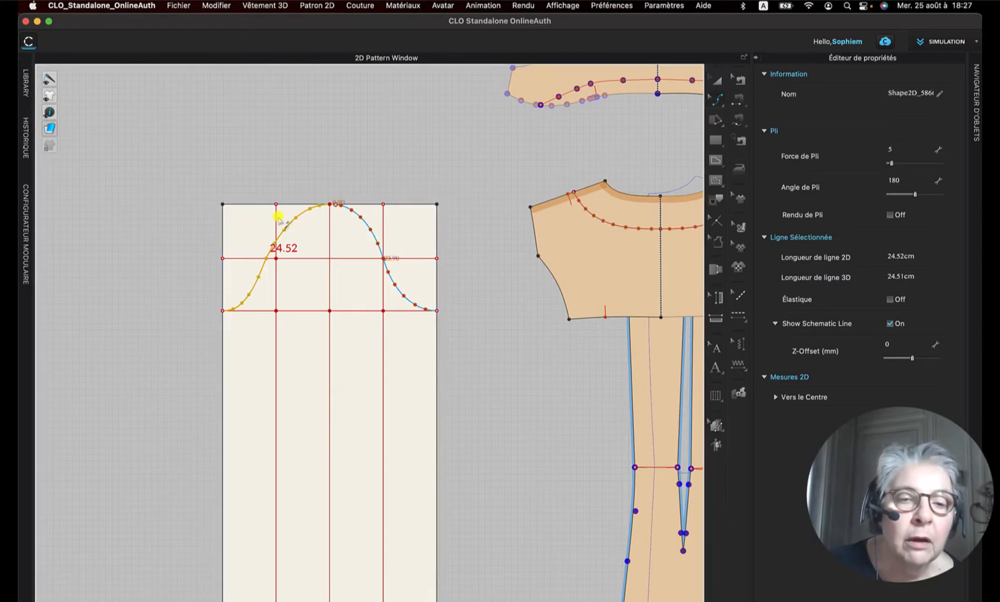
scroll(309, 170, up, 2)
scroll(309, 170, down, 3)
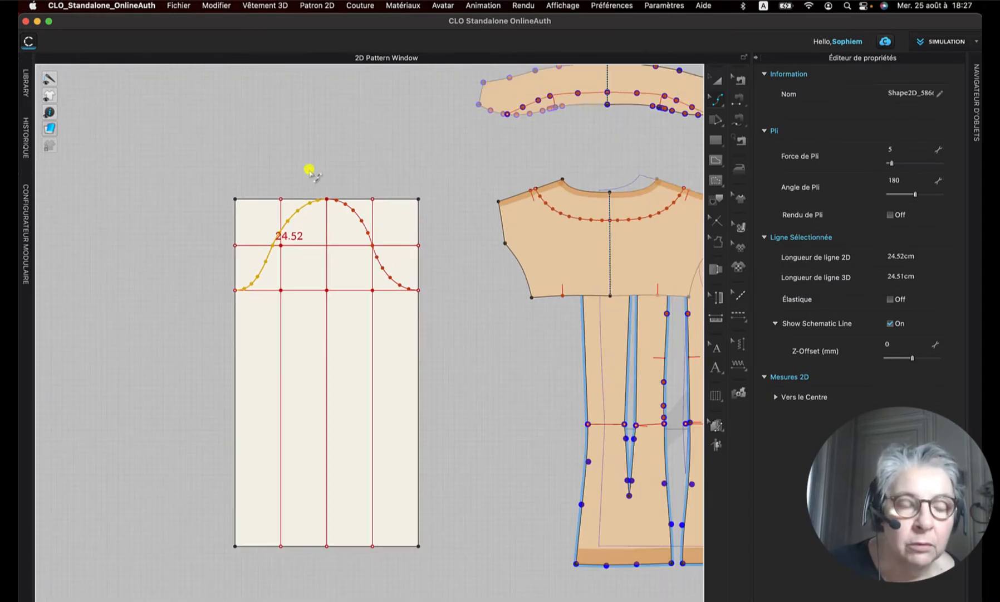
scroll(309, 170, up, 5)
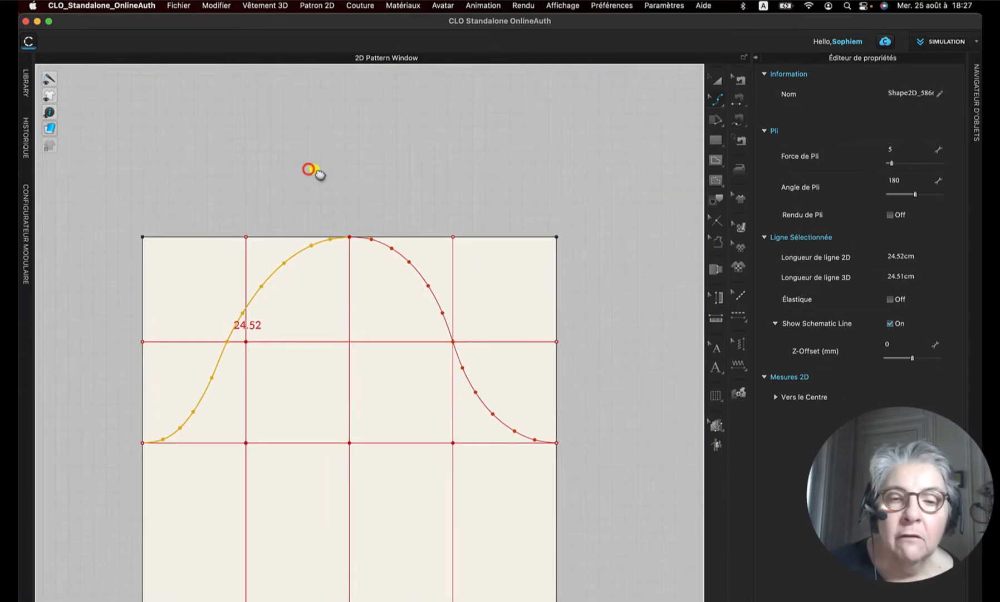
right_drag(309, 170, 513, 119)
drag(537, 169, 440, 263)
click(484, 224)
click(454, 162)
drag(456, 174, 542, 267)
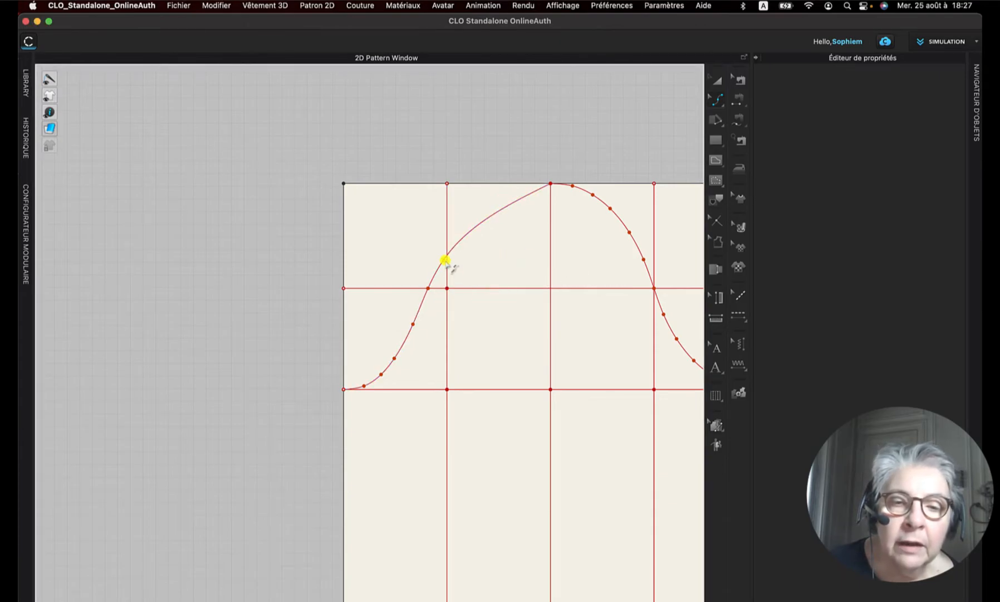
drag(454, 272, 528, 203)
Step: Delete the curve points on the cap's lower left section, keeping only the one nearest the lower horizontal's left end
click(431, 313)
drag(403, 372, 369, 384)
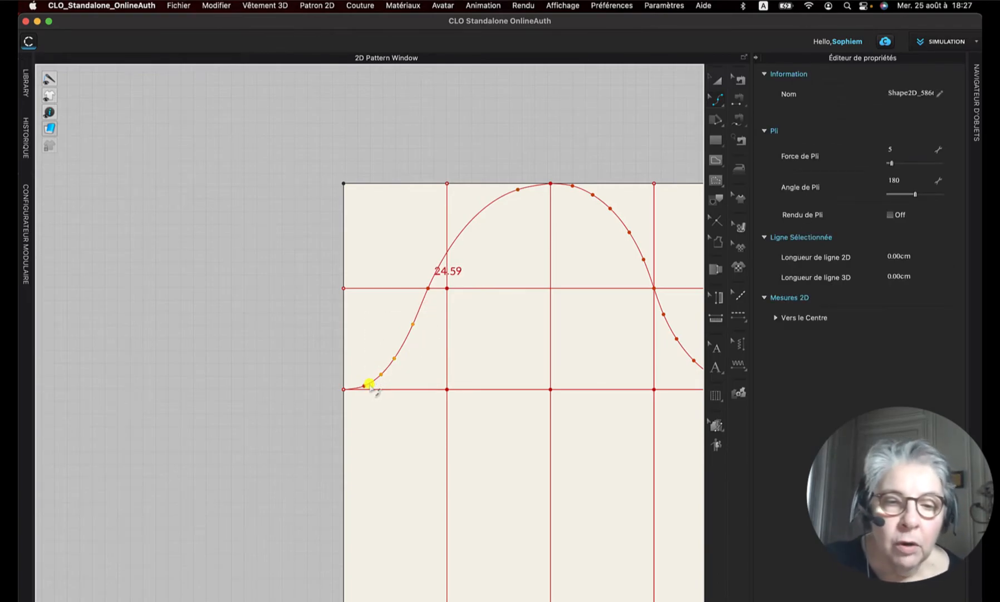
key(Delete)
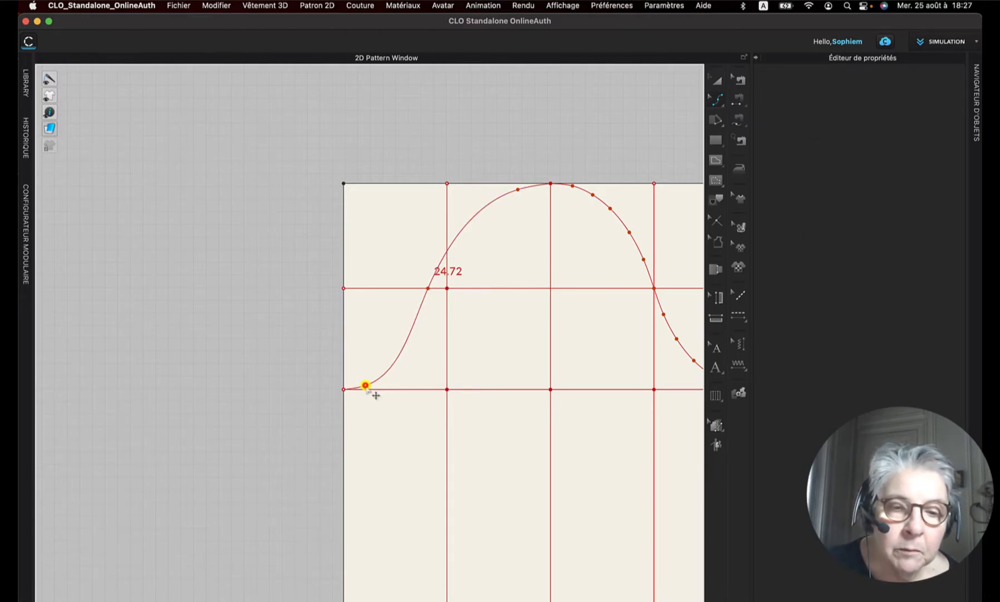
Step: Reshape the cap's left half by shifting its two remaining curve points, one near the lower left end and one near the top centre
click(365, 385)
drag(370, 384, 362, 383)
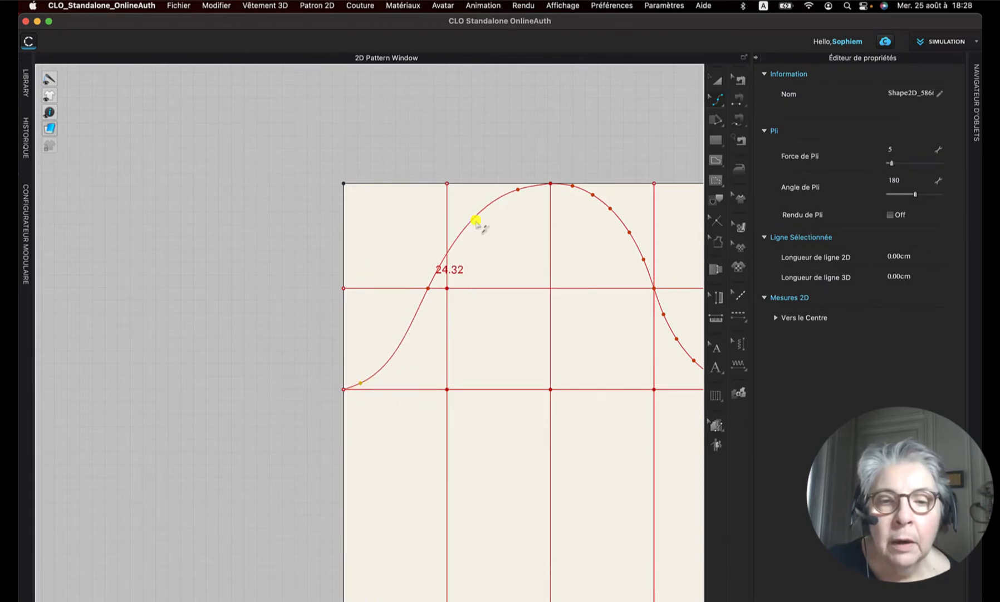
drag(518, 190, 522, 190)
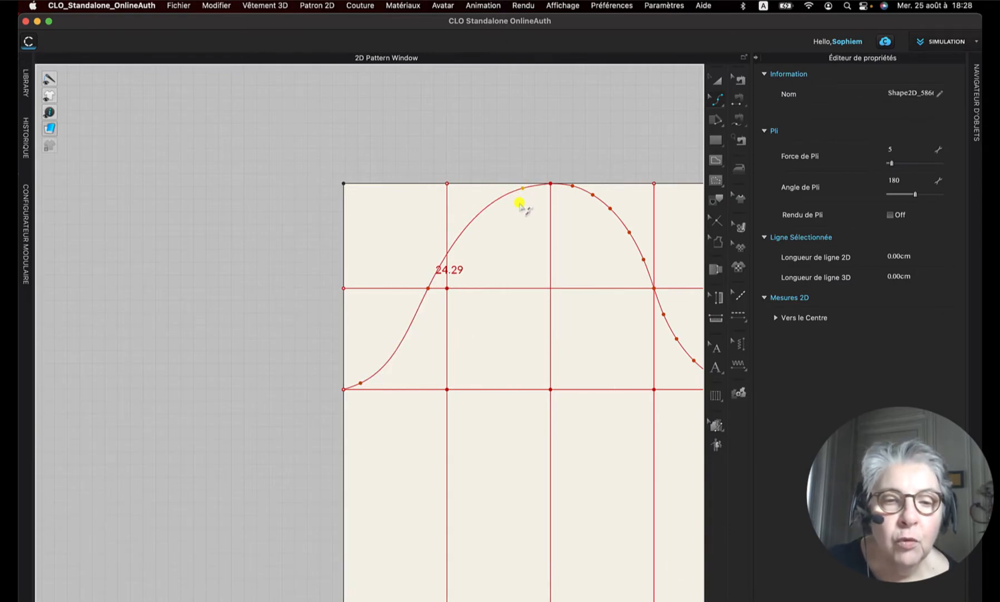
right_drag(523, 205, 370, 216)
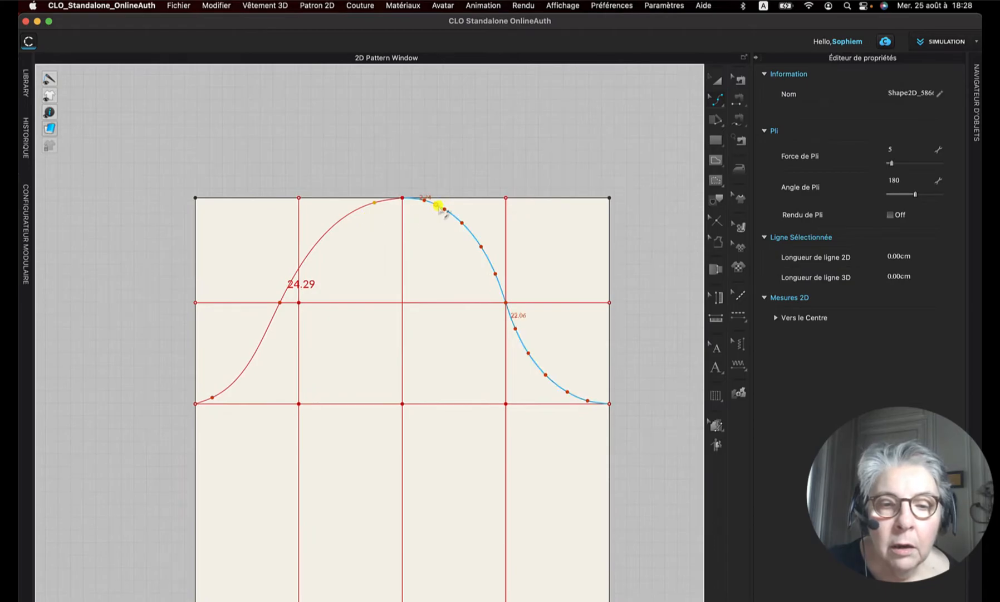
drag(437, 195, 450, 236)
key(super+z)
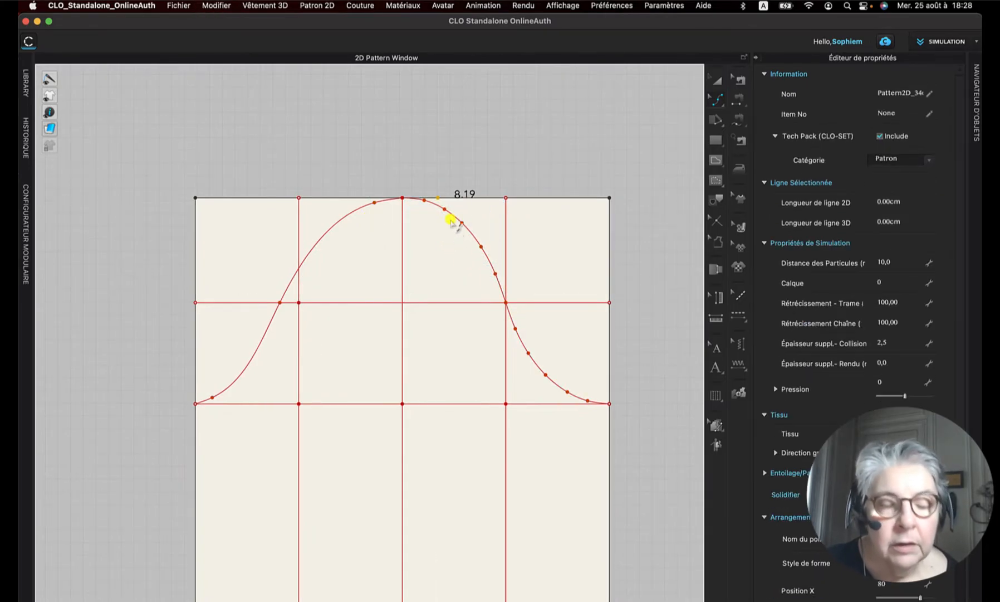
click(455, 171)
key(super+z)
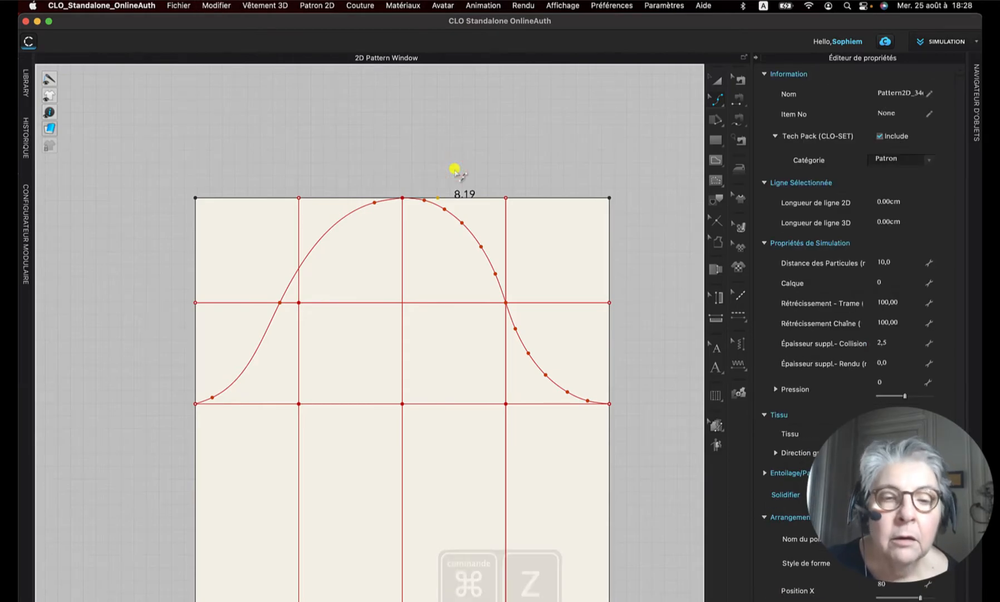
key(super+z)
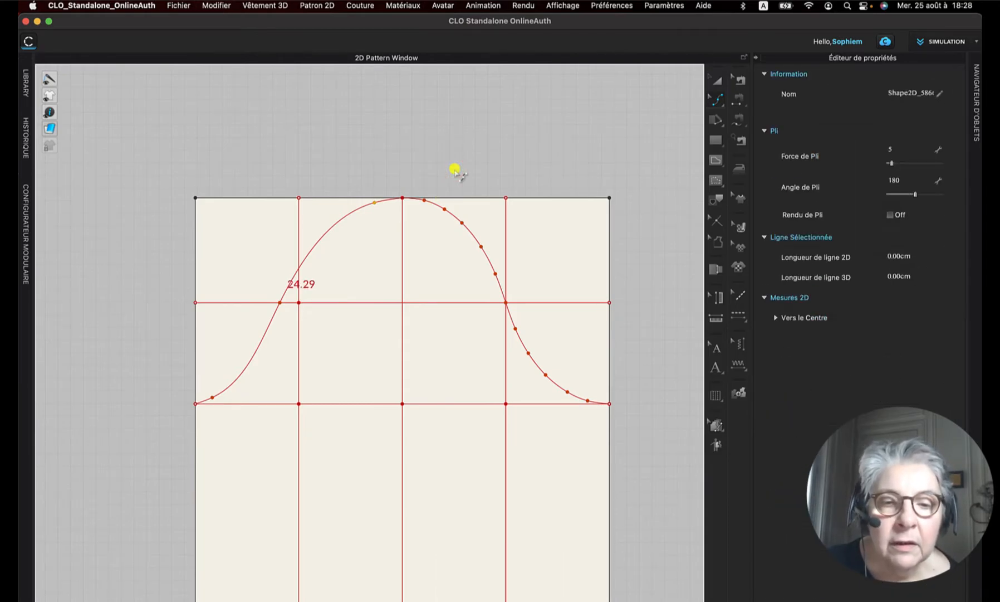
Step: Delete the curve points right of the top centre, keeping only the one just above the third inner vertical's intersection with the upper horizontal
drag(419, 173, 492, 275)
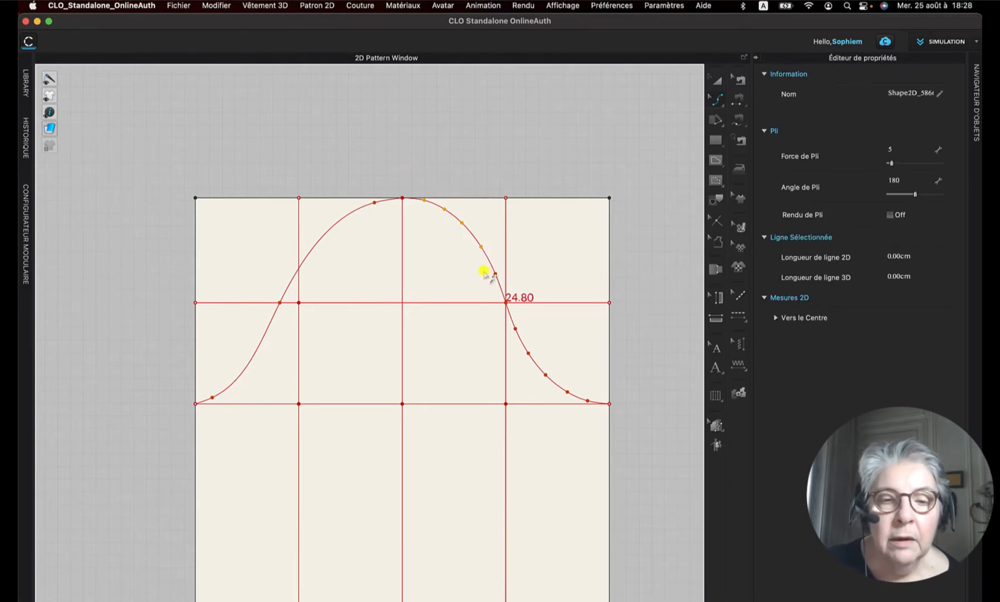
key(Delete)
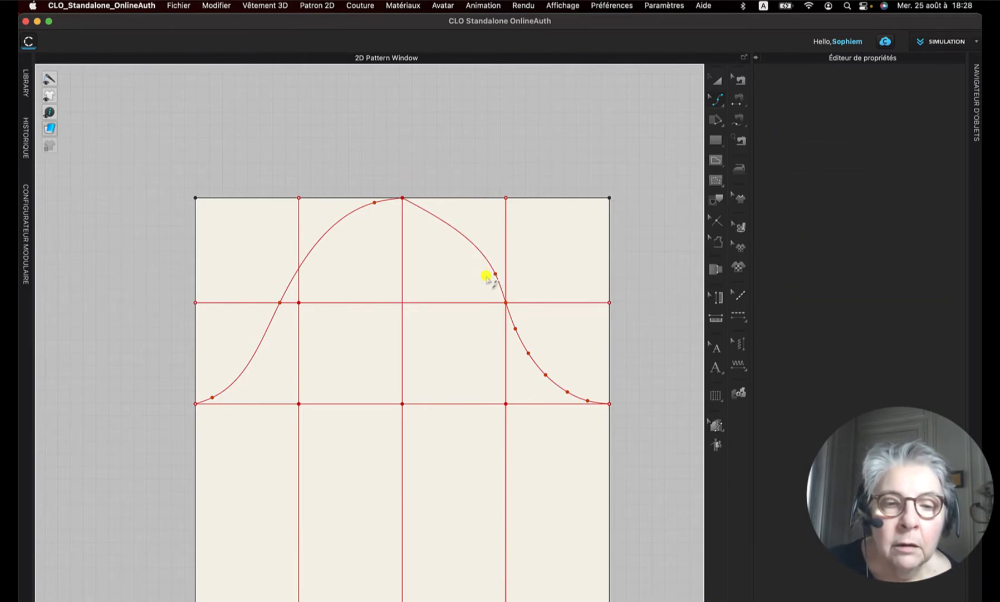
Step: Reshape the cap's right half: move the upper curve point near the top centre and delete the lower ones except the one nearest the lower end
drag(495, 270, 423, 201)
drag(578, 318, 512, 397)
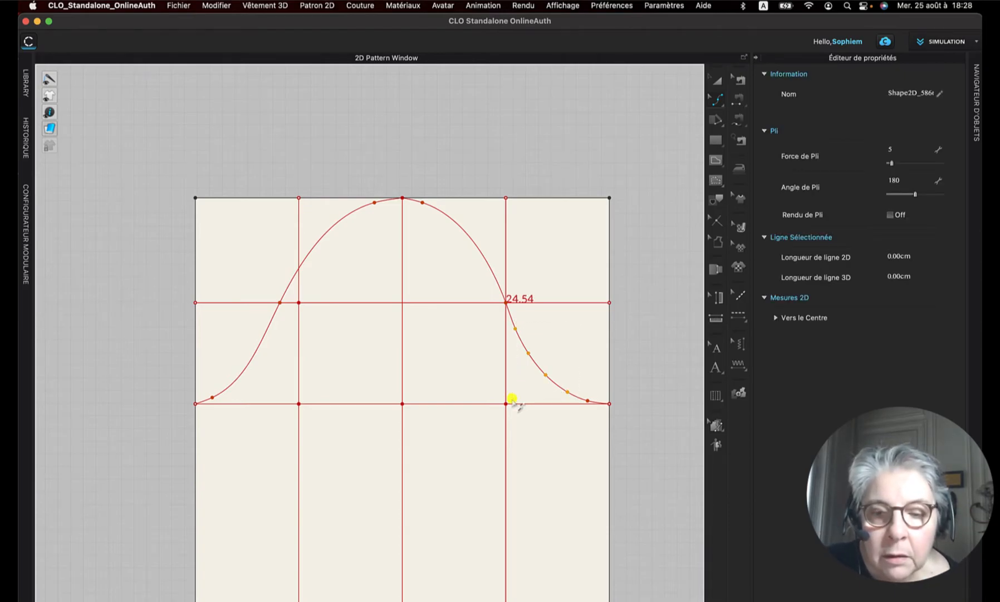
key(Delete)
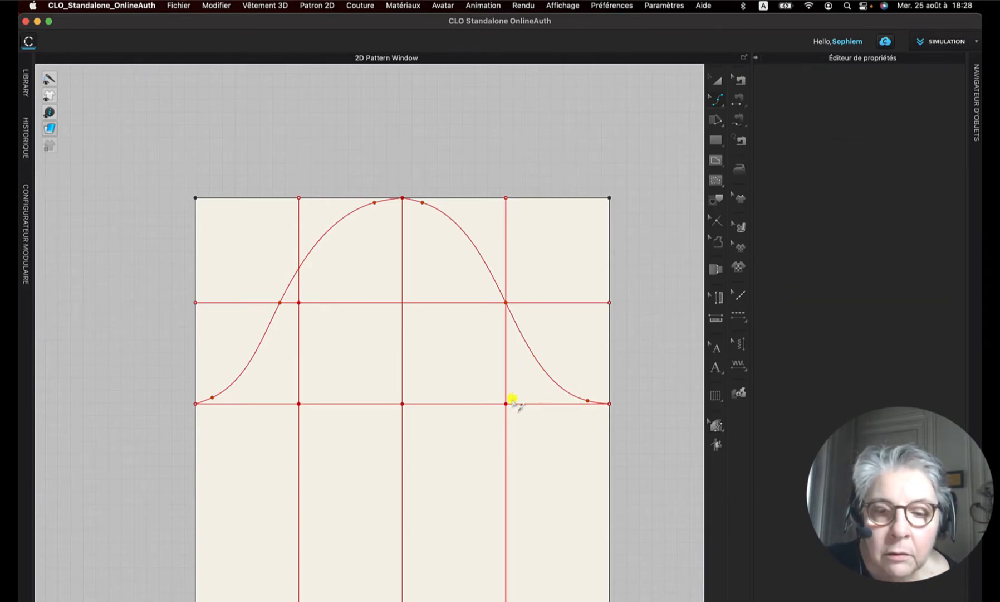
click(588, 401)
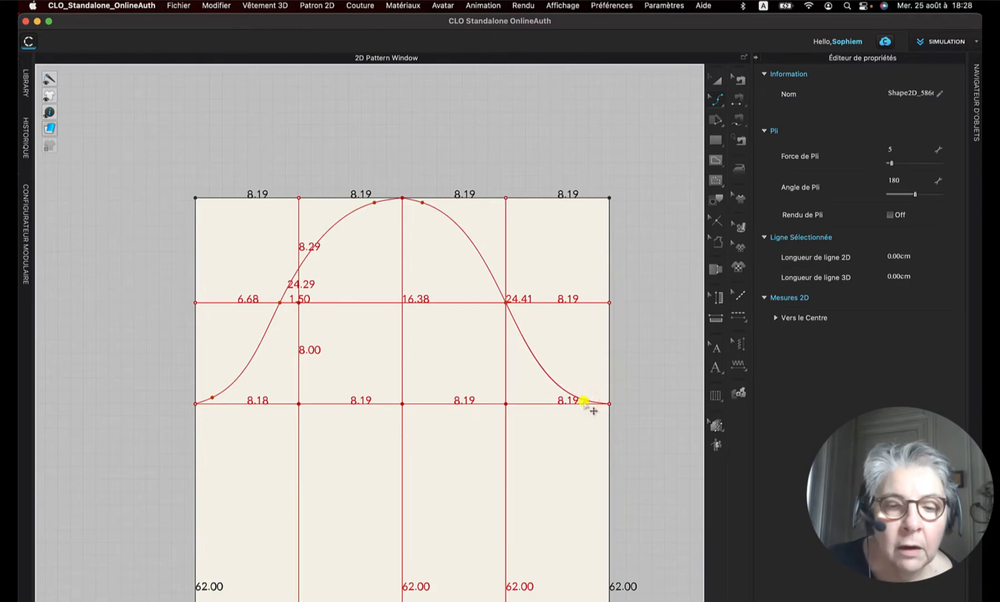
drag(584, 401, 583, 401)
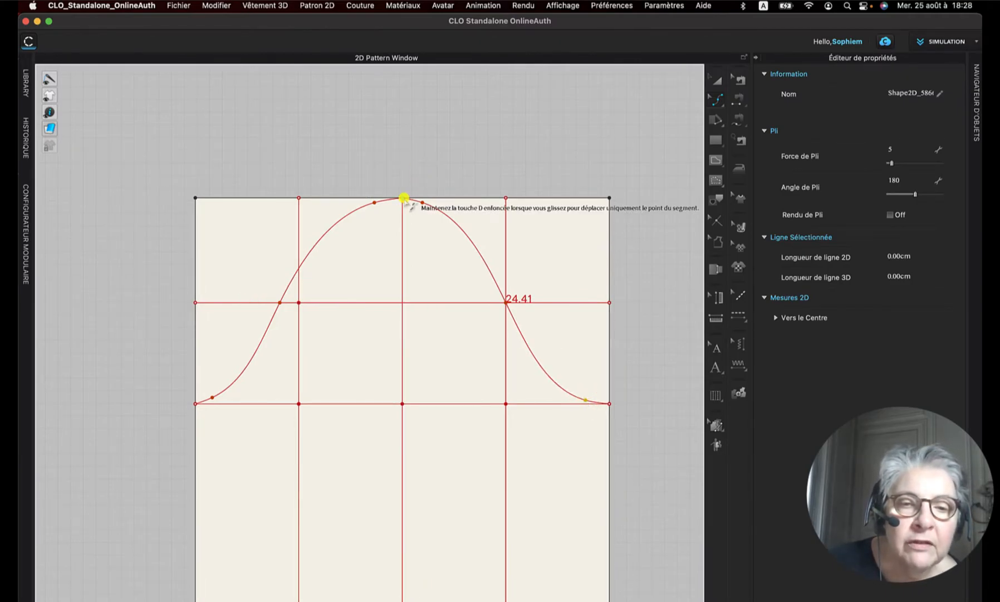
Step: Lower the cap curve's top centre point by 1 cm along the central vertical
scroll(403, 197, up, 2)
scroll(403, 198, up, 2)
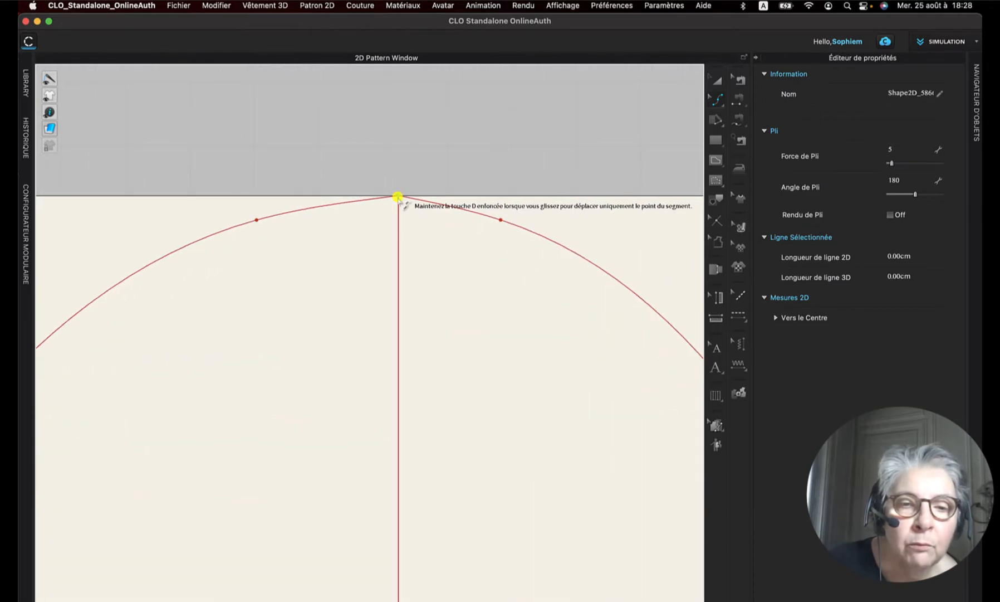
drag(398, 196, 396, 225)
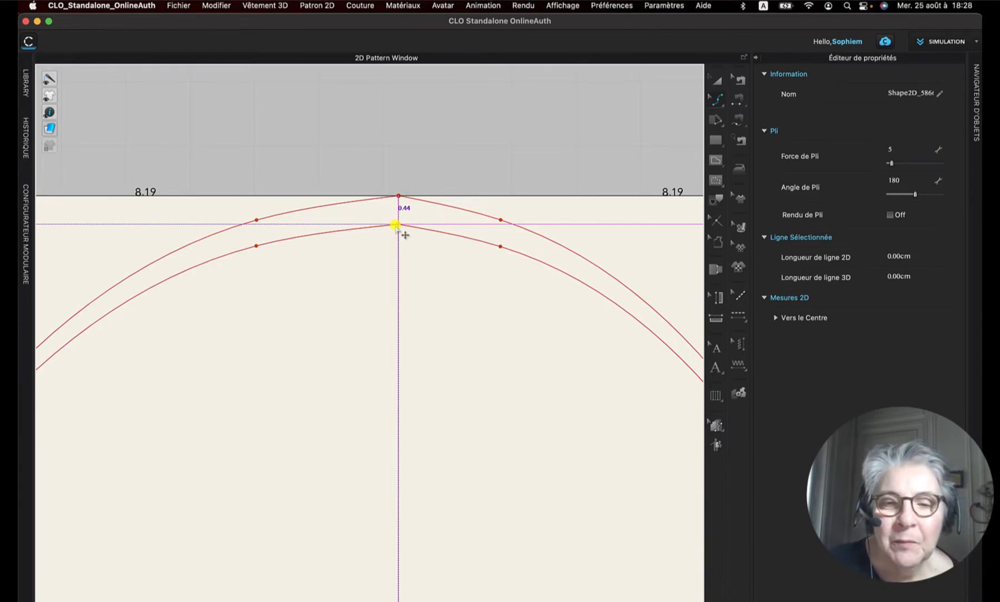
right_click(396, 225)
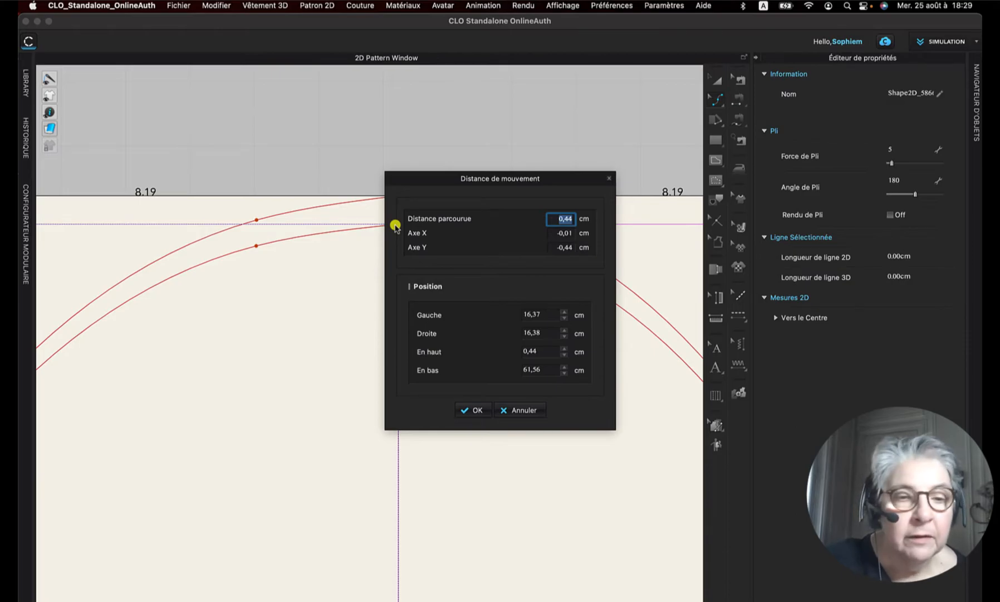
text(1)
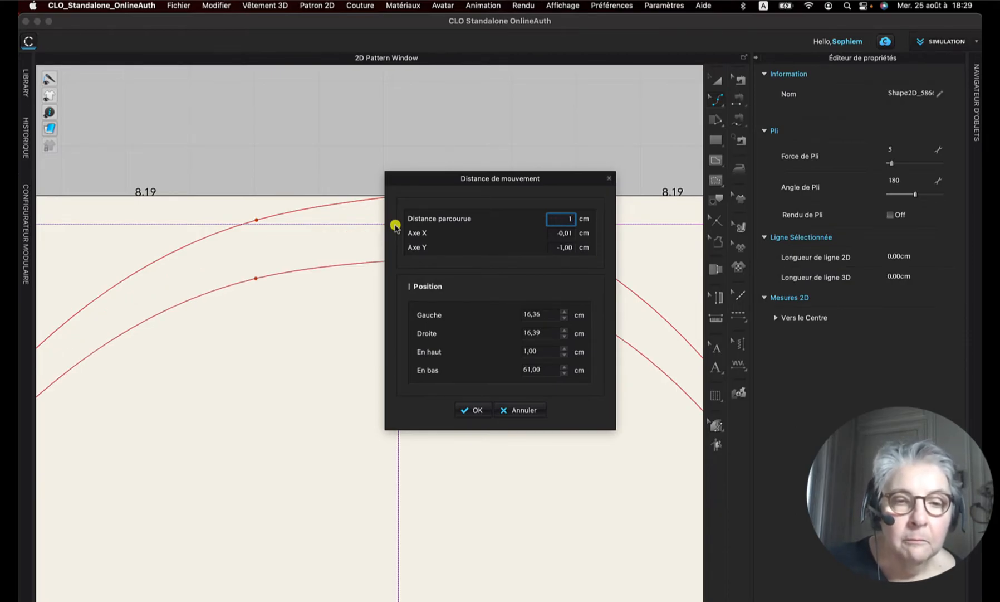
key(Return)
Step: Round the crown by moving the curve points on either side of the top centre closer to it
scroll(396, 226, down, 4)
scroll(390, 231, up, 2)
scroll(368, 236, up, 2)
drag(372, 232, 412, 226)
drag(474, 232, 451, 224)
scroll(513, 359, down, 3)
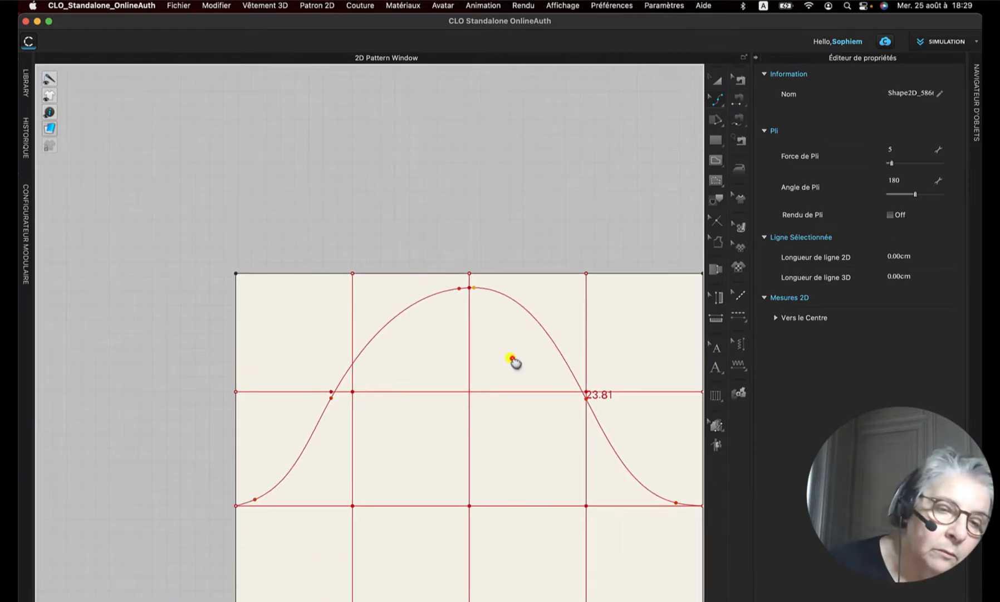
Step: Add a curve point on the cap's lower left section, between the upper horizontal and the lower left end
middle_drag(512, 358, 366, 317)
drag(720, 100, 741, 120)
click(170, 385)
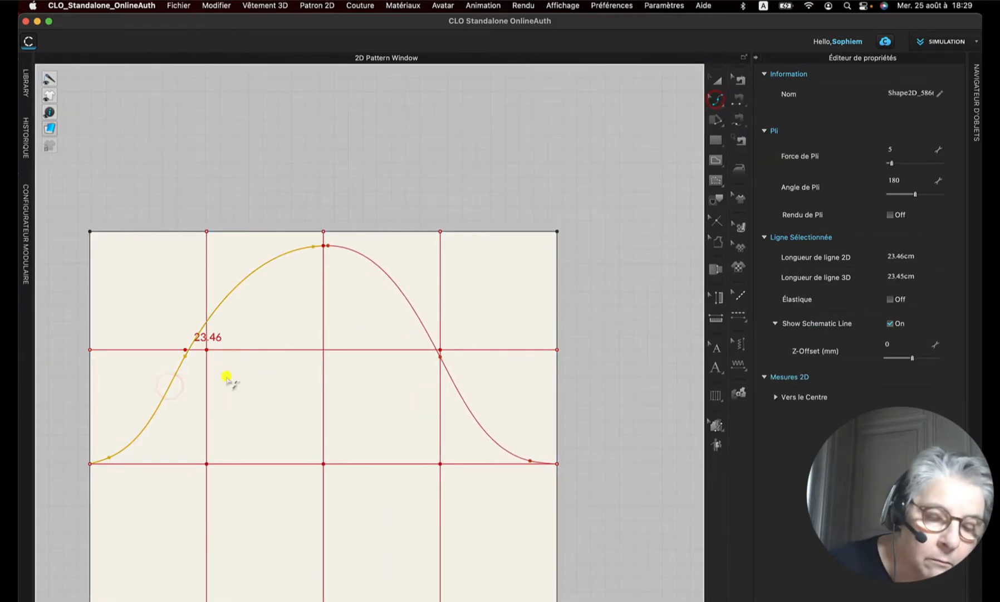
click(185, 355)
click(153, 416)
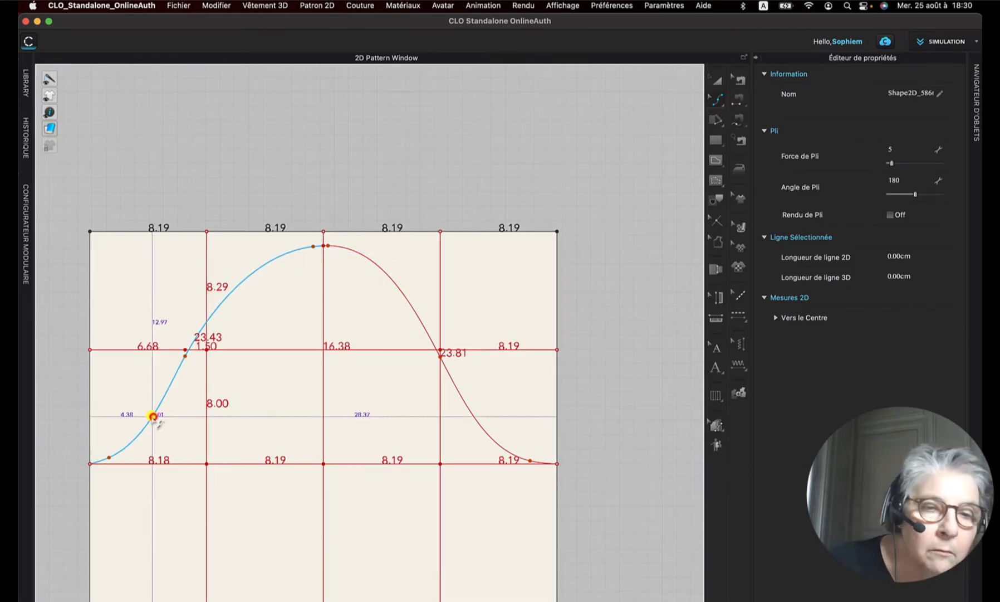
Step: Add curve points above and below the upper horizontal on the cap's right half and shift the crown point farther right of the top centre
click(398, 288)
drag(398, 293, 411, 303)
click(329, 247)
click(456, 385)
drag(444, 352, 444, 350)
drag(334, 246, 354, 249)
Step: Fine-tune the cap's curve points around the third inner vertical and right of the top centre to smooth the right half
scroll(446, 370, up, 3)
drag(443, 341, 442, 342)
drag(383, 248, 393, 257)
drag(441, 340, 440, 350)
drag(440, 349, 442, 350)
drag(469, 396, 483, 418)
scroll(469, 350, down, 5)
drag(193, 347, 158, 406)
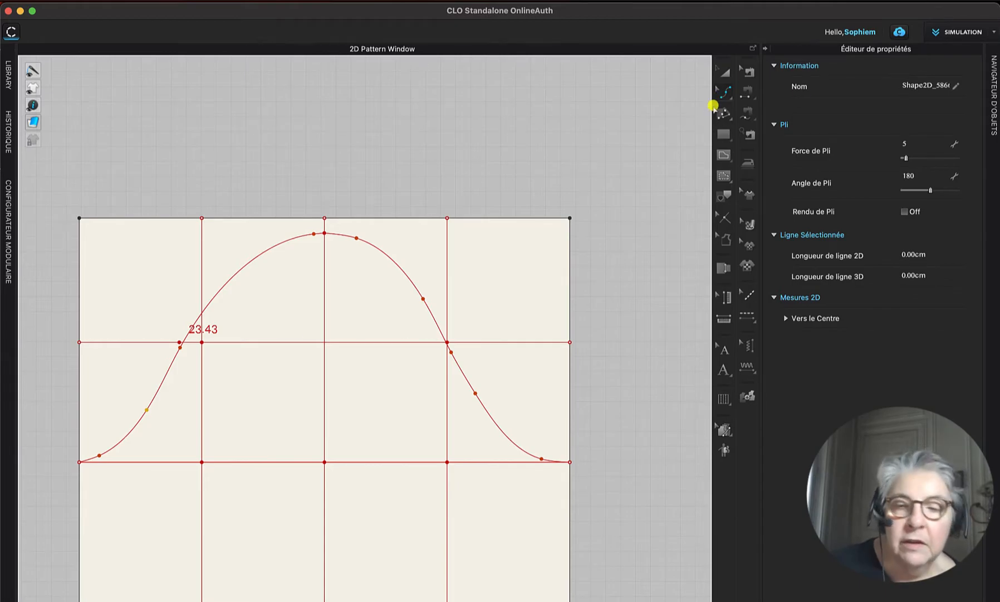
Step: Measure the combined length of the cap curve's left and right halves
click(722, 93)
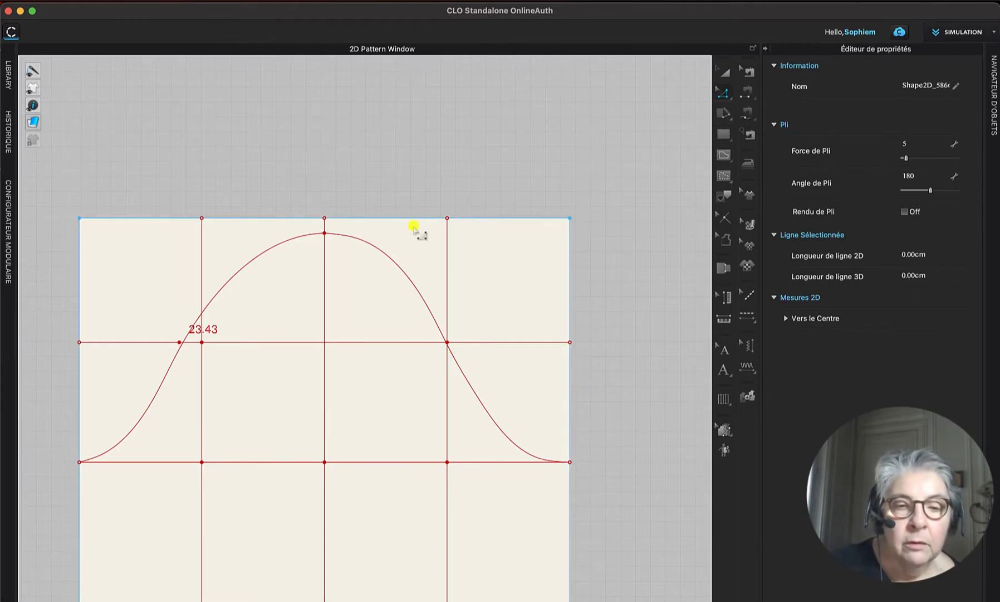
click(287, 242)
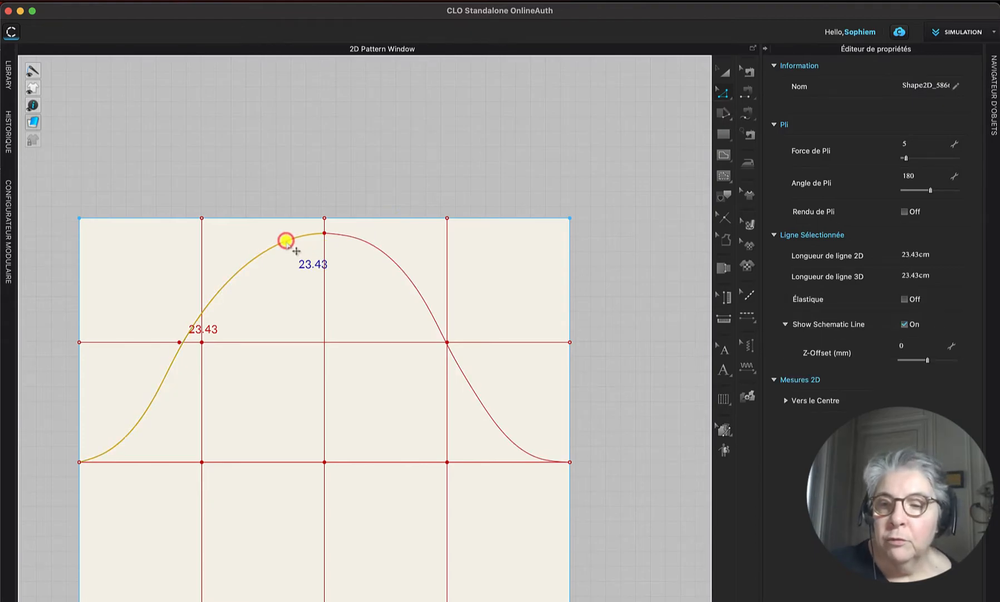
shift+click(414, 283)
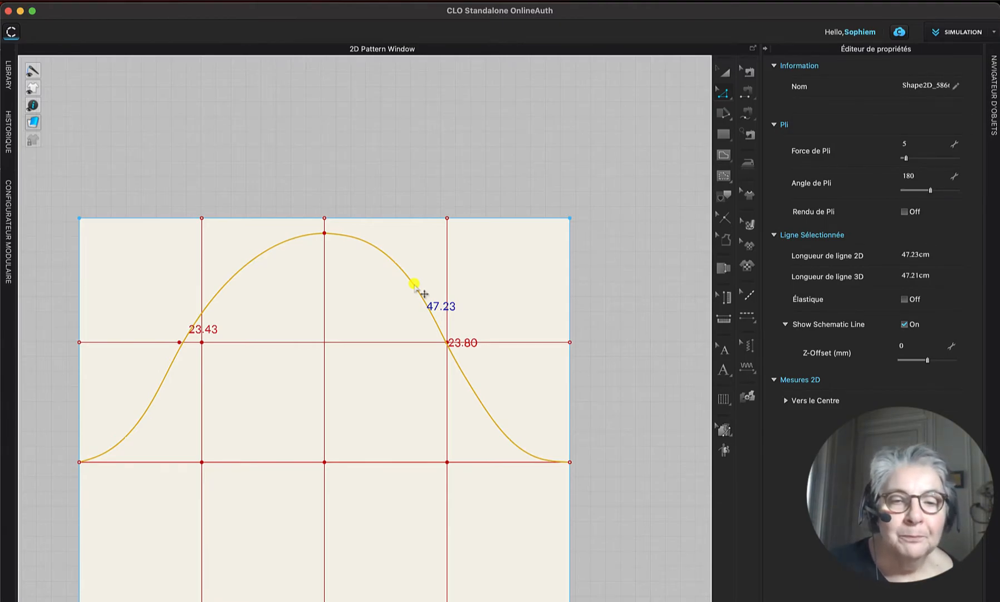
drag(723, 93, 733, 121)
drag(183, 344, 182, 349)
key(super+z)
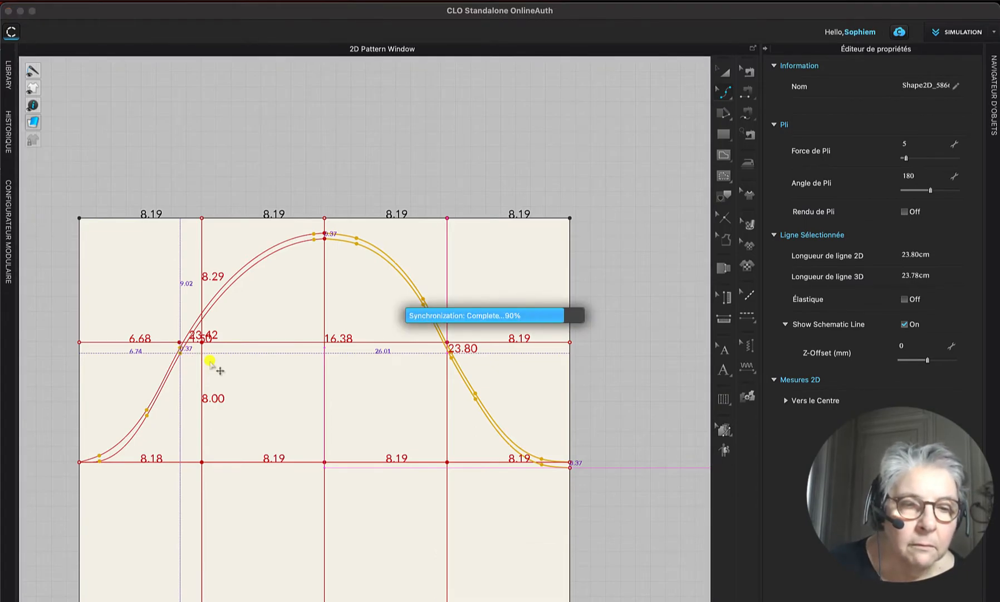
Step: Lower the cap's mid-left curve point slightly and flatten the curve where it meets the lower horizontal
drag(730, 96, 755, 106)
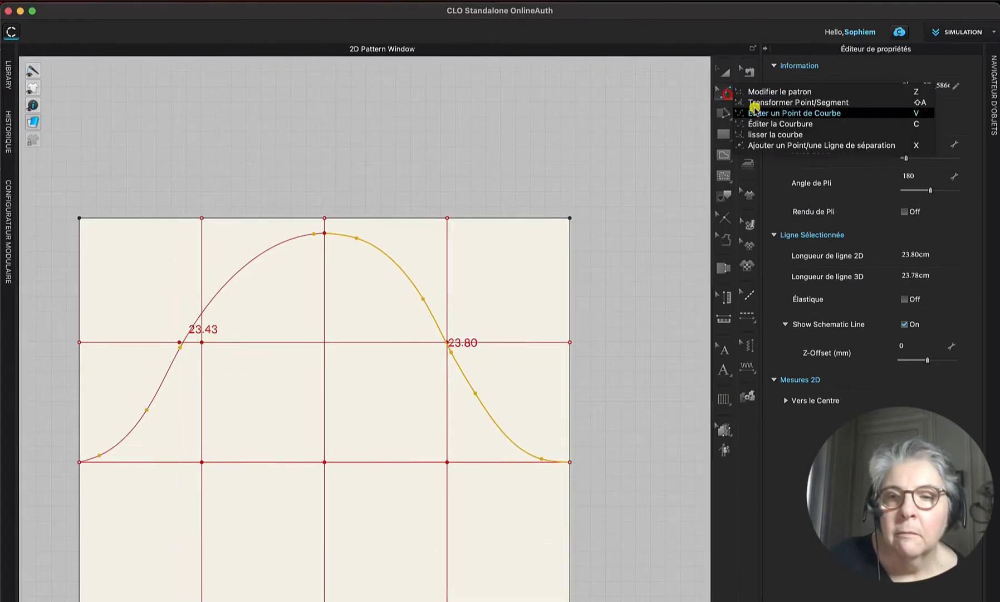
drag(179, 342, 180, 353)
click(541, 463)
drag(569, 465, 571, 464)
scroll(564, 462, up, 5)
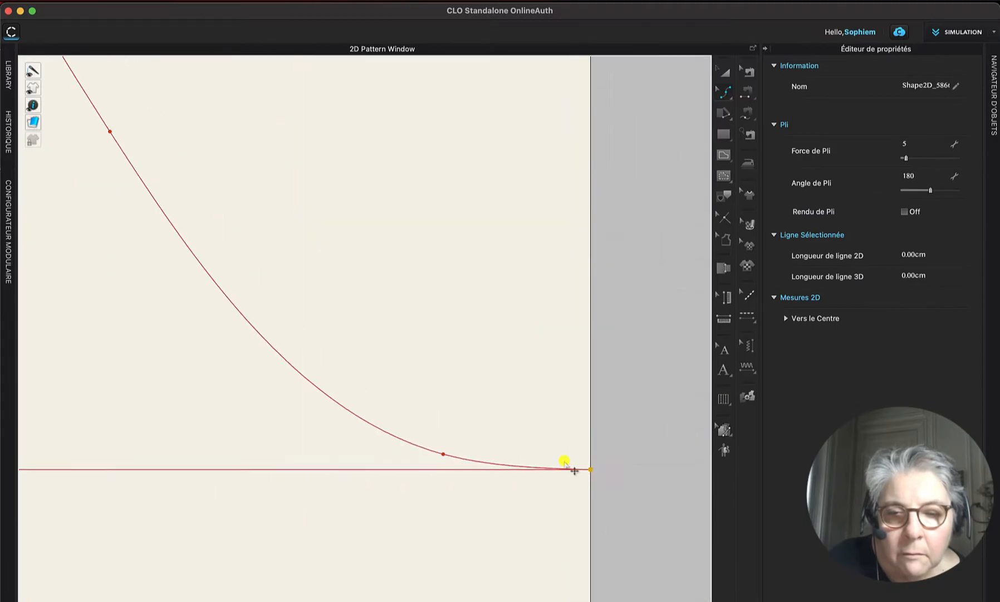
scroll(565, 463, down, 5)
Step: Select both halves of the reshaped sleeve cap and check their combined length
click(724, 91)
click(741, 91)
click(261, 250)
shift+click(405, 279)
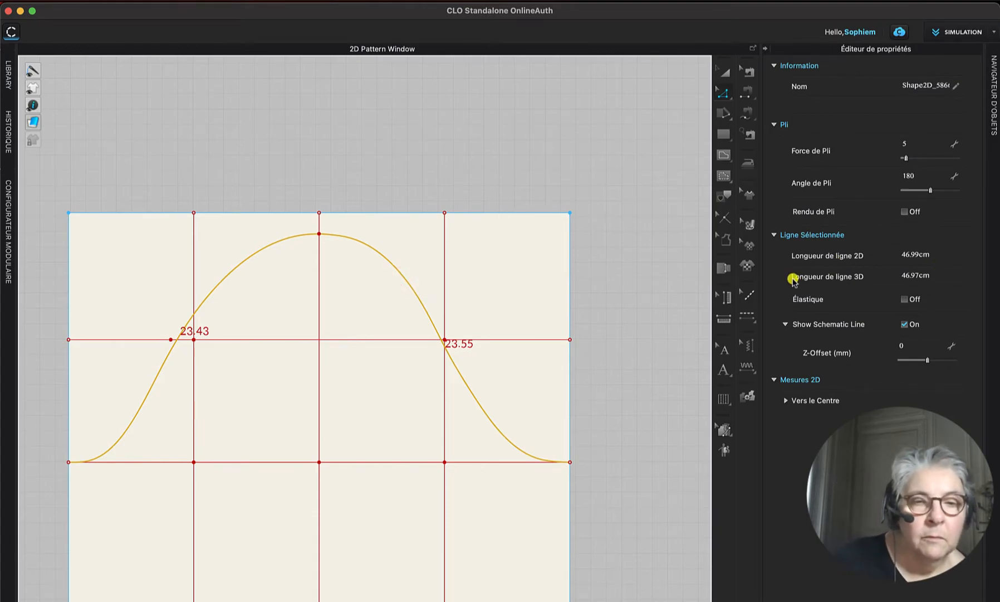
Step: Slightly reduce the bulge of the cap's right and left halves by editing their curvature
click(724, 92)
click(785, 91)
click(399, 270)
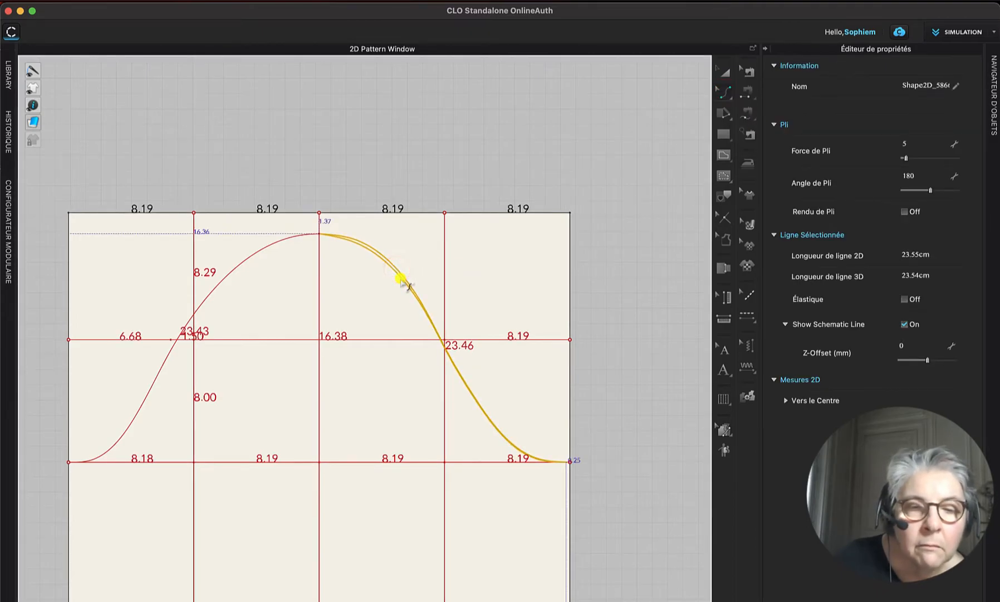
click(250, 256)
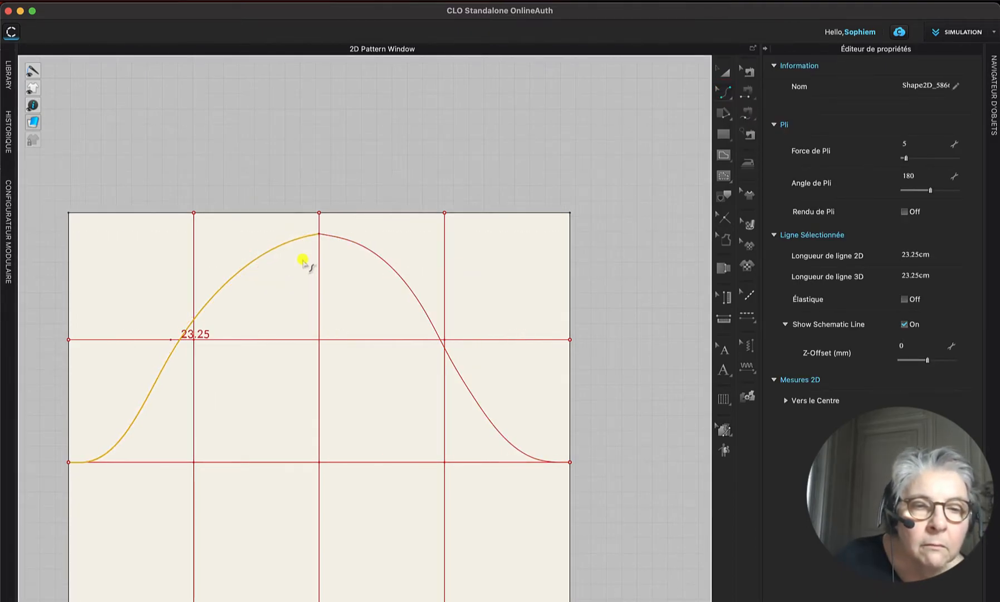
Step: Adjust the curve points on both sides of the top centre so the crown is level across the central vertical
click(725, 95)
click(774, 113)
drag(351, 240, 332, 237)
scroll(346, 236, up, 5)
drag(199, 237, 195, 232)
scroll(291, 237, down, 3)
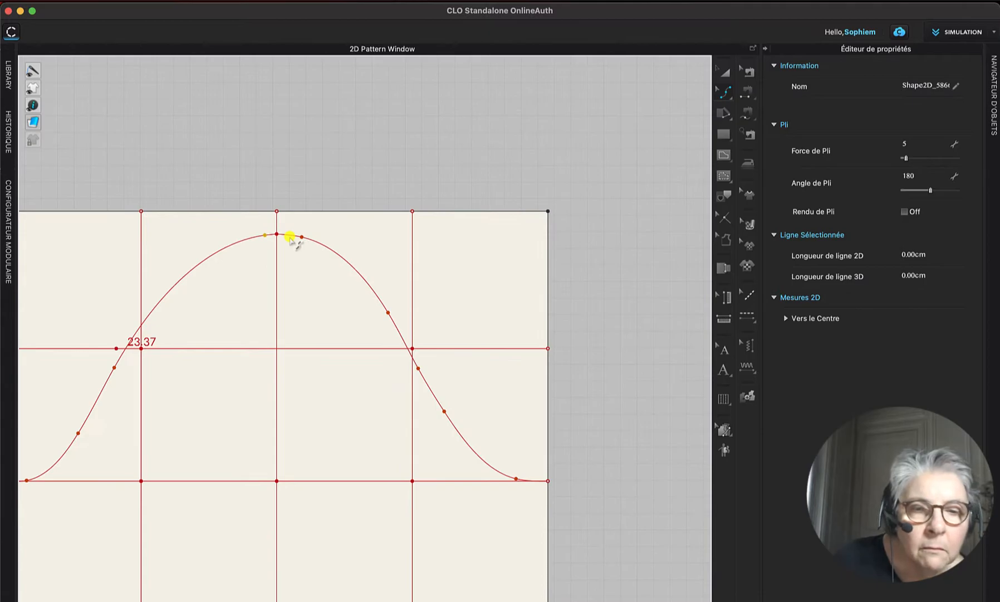
Step: Pull the cap's upper right curve point slightly inward and move the mid-left one just below the upper horizontal to the right
drag(390, 314, 387, 321)
drag(115, 368, 118, 367)
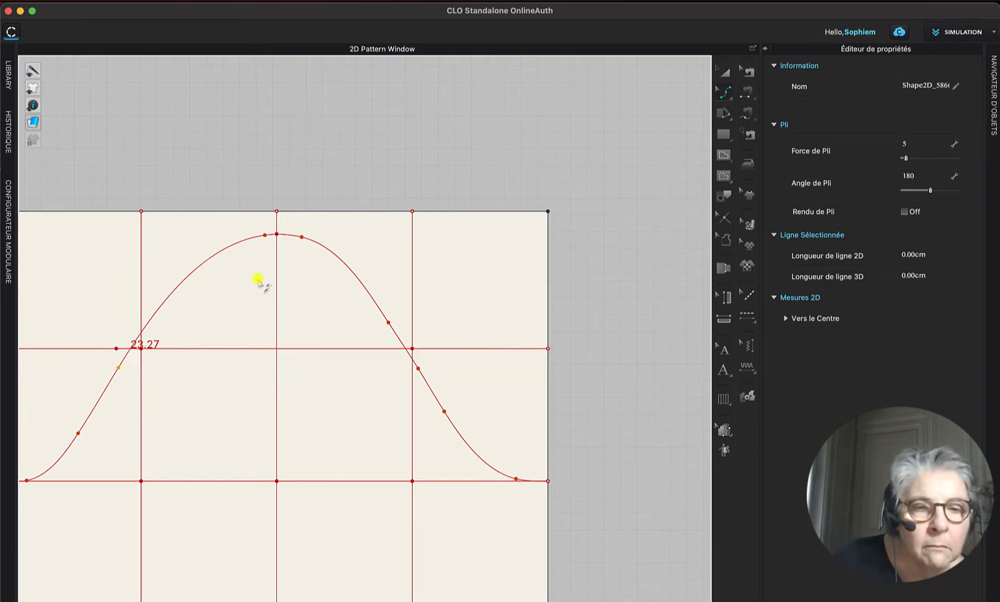
drag(388, 323, 390, 317)
scroll(372, 332, down, 3)
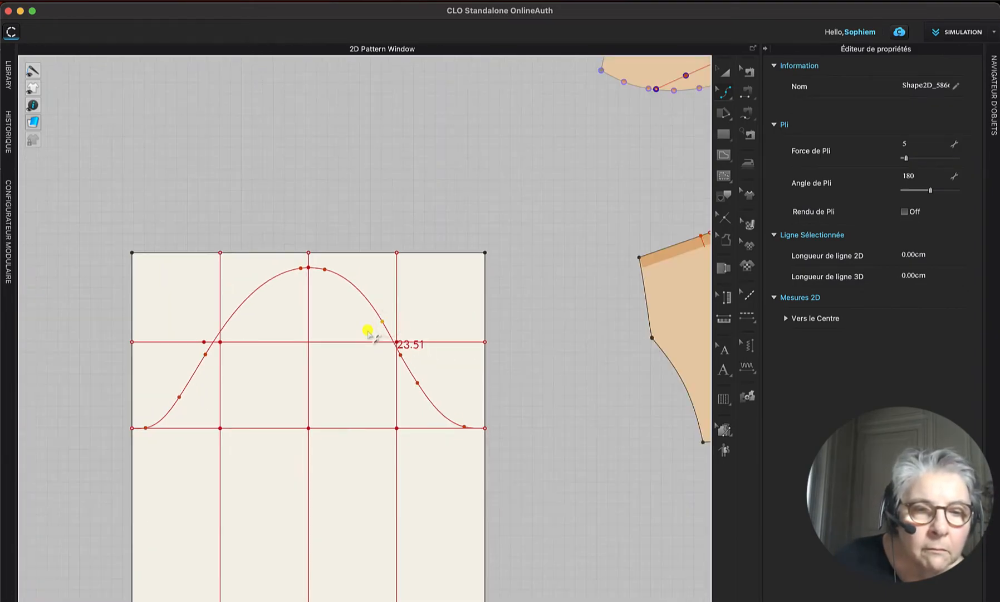
Step: Measure the total length of the adjusted cap curve across both halves
click(730, 95)
click(747, 95)
click(231, 314)
shift+click(371, 308)
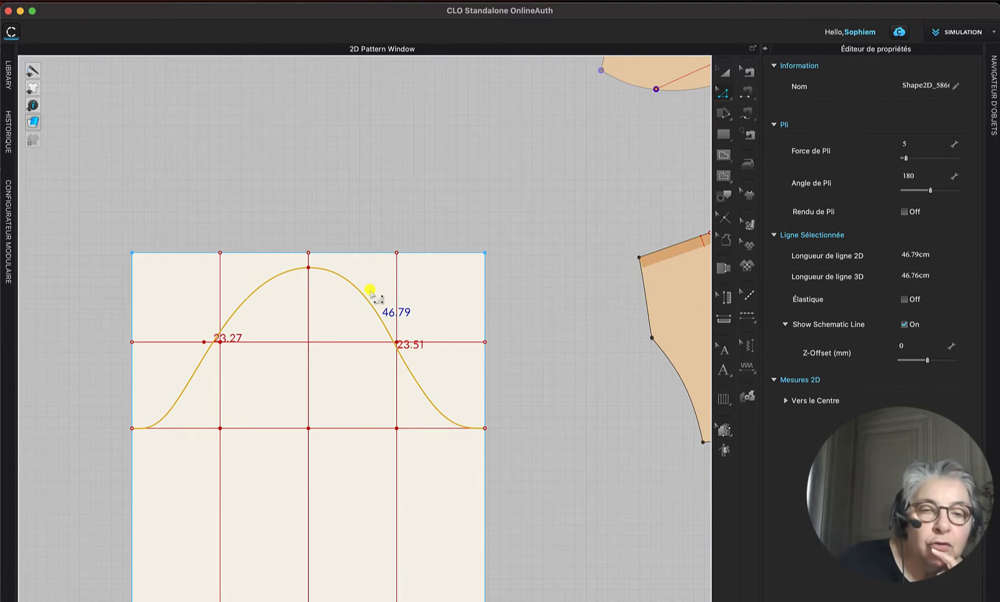
scroll(370, 291, up, 3)
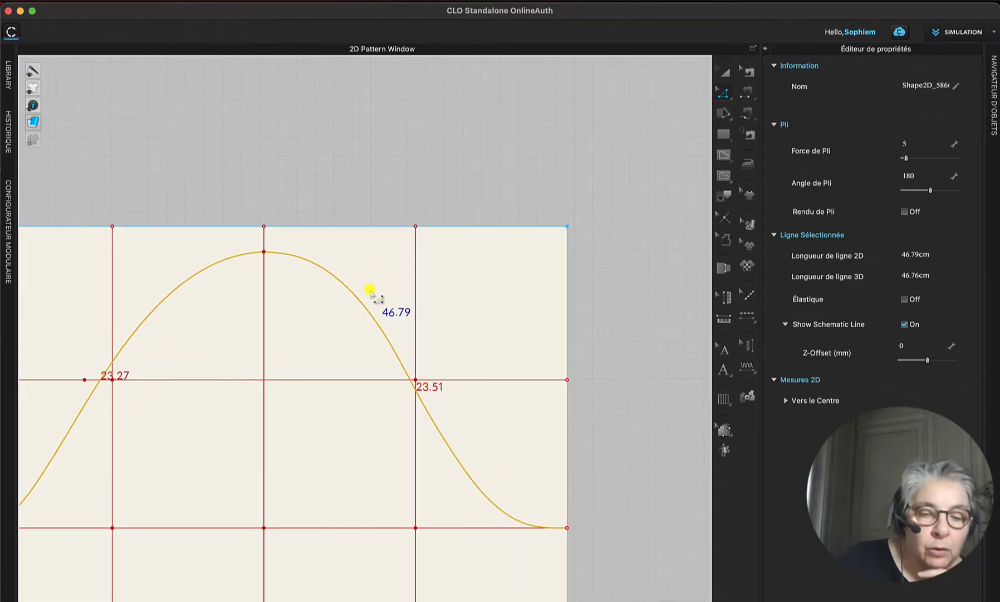
right_drag(371, 291, 488, 183)
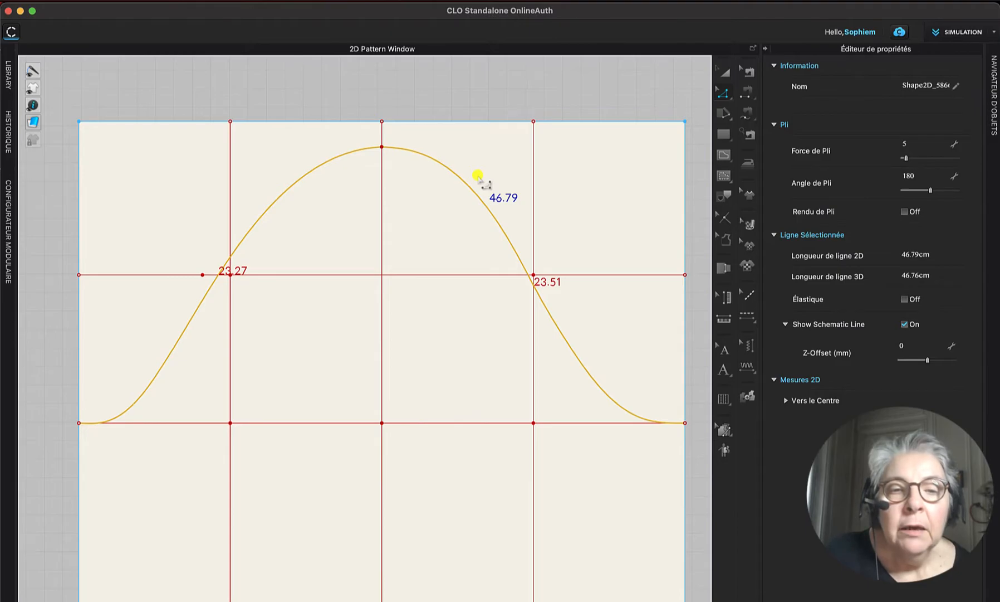
scroll(478, 176, down, 3)
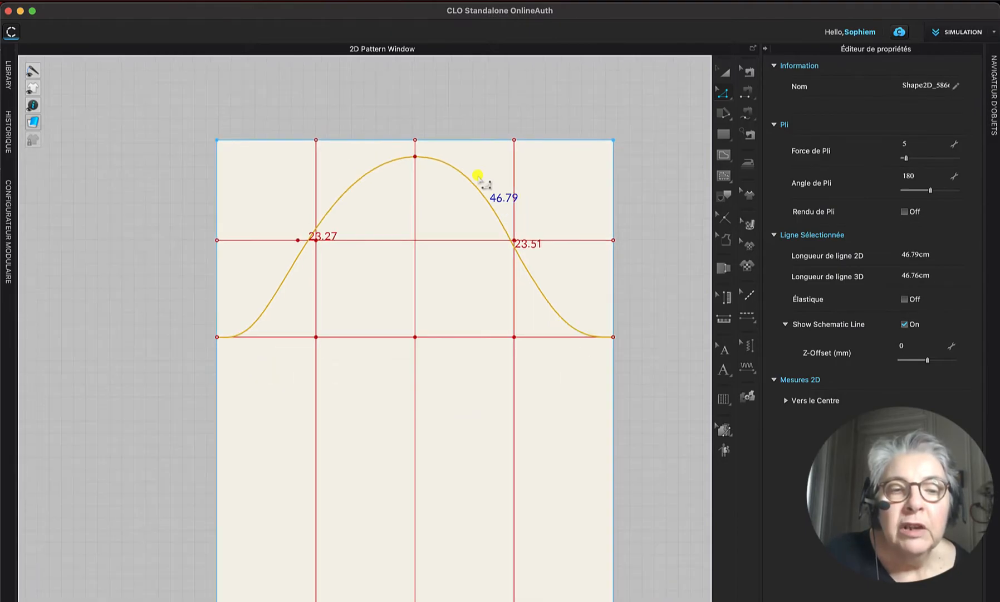
right_drag(476, 173, 459, 116)
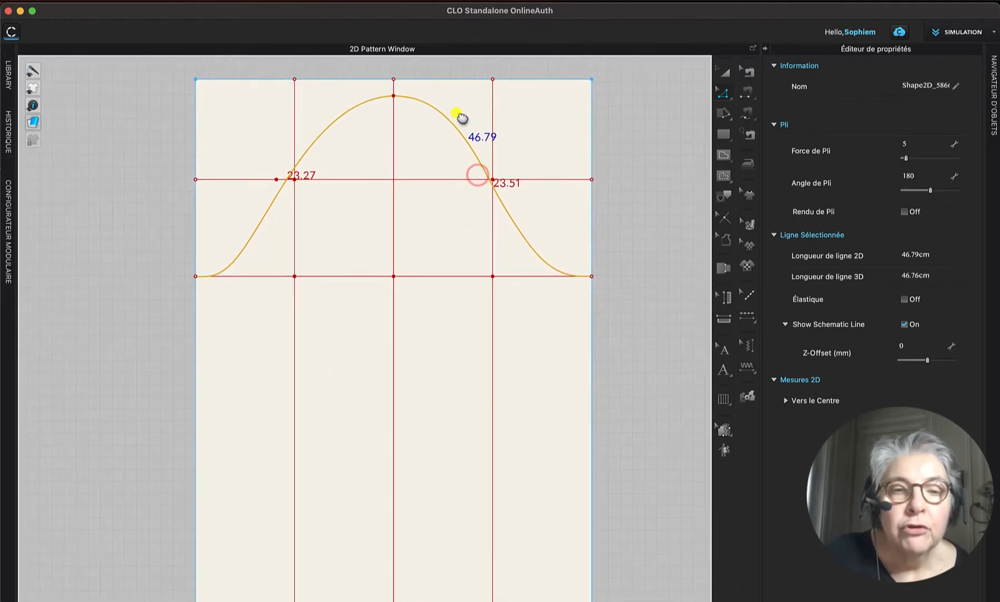
scroll(461, 117, down, 2)
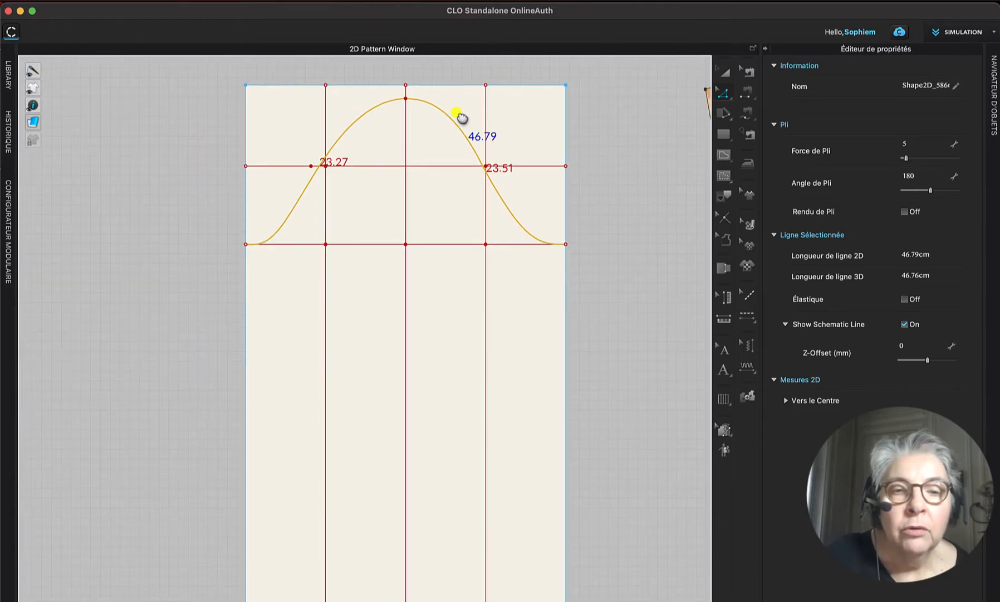
scroll(460, 116, down, 2)
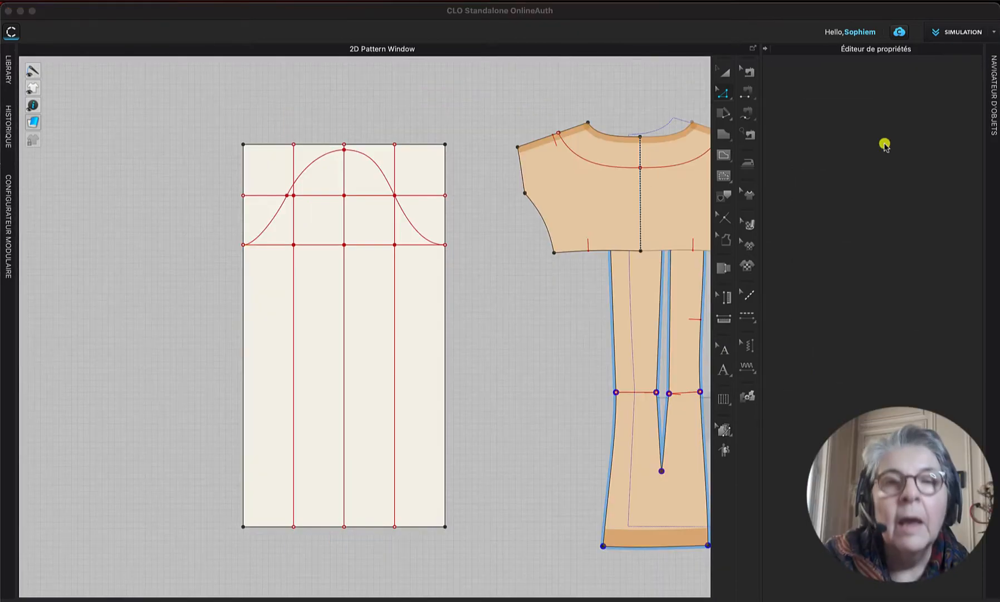
Step: Offset the sleeve block's top edge 35 cm downward as an internal line extended to the pattern outline
click(332, 153)
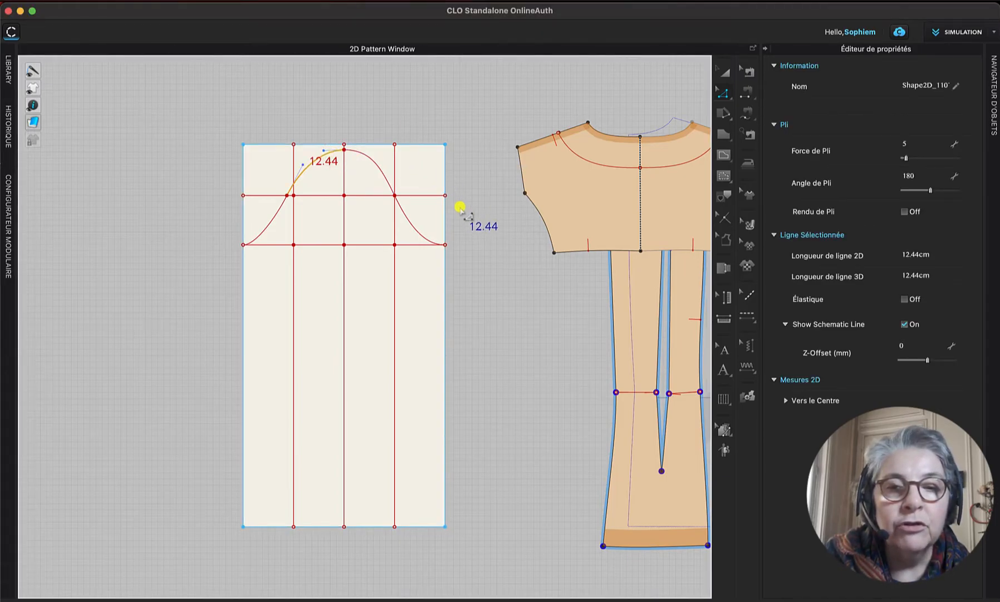
drag(218, 120, 450, 157)
right_click(384, 144)
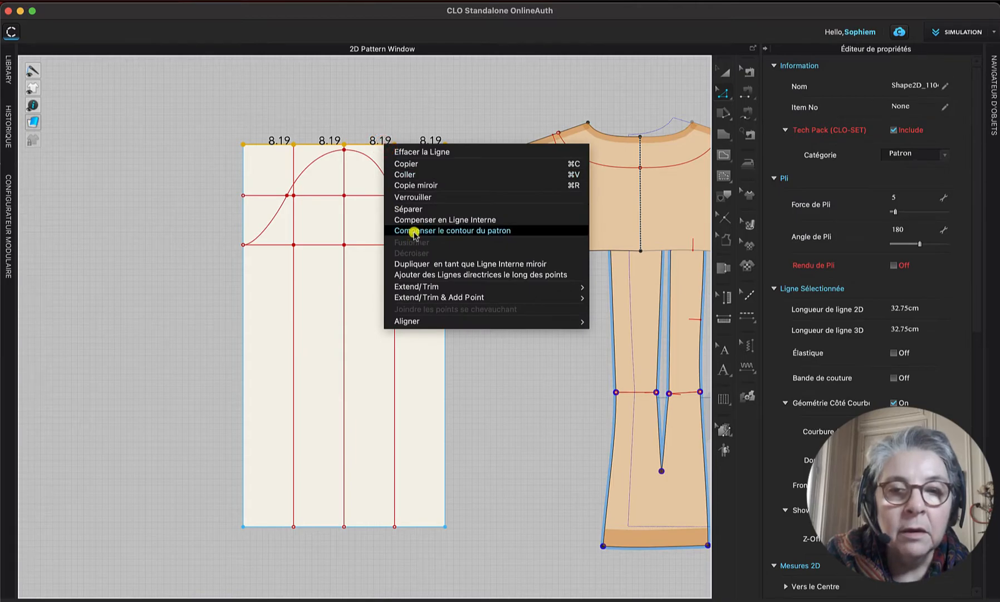
click(414, 220)
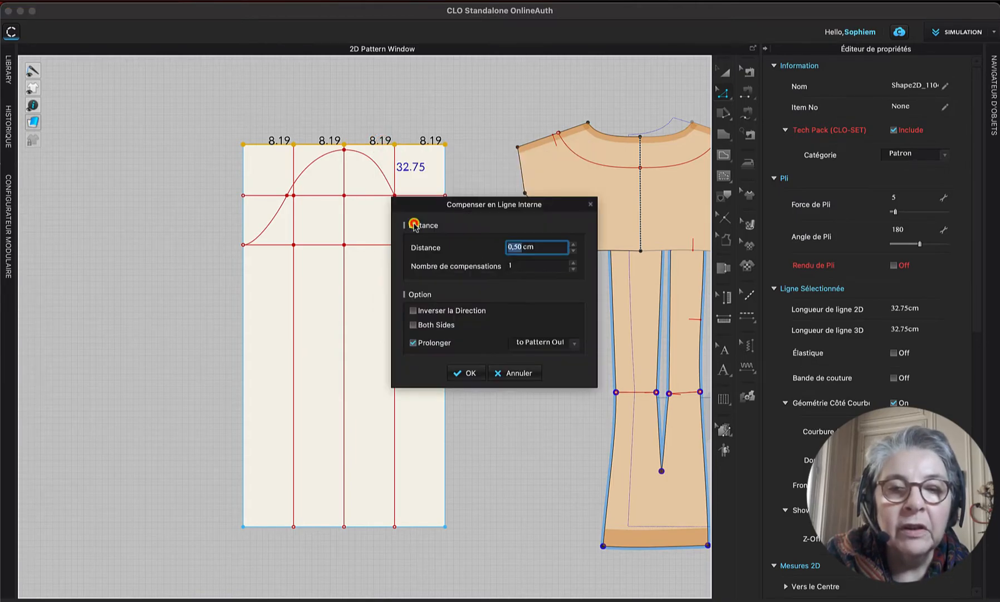
text(35)
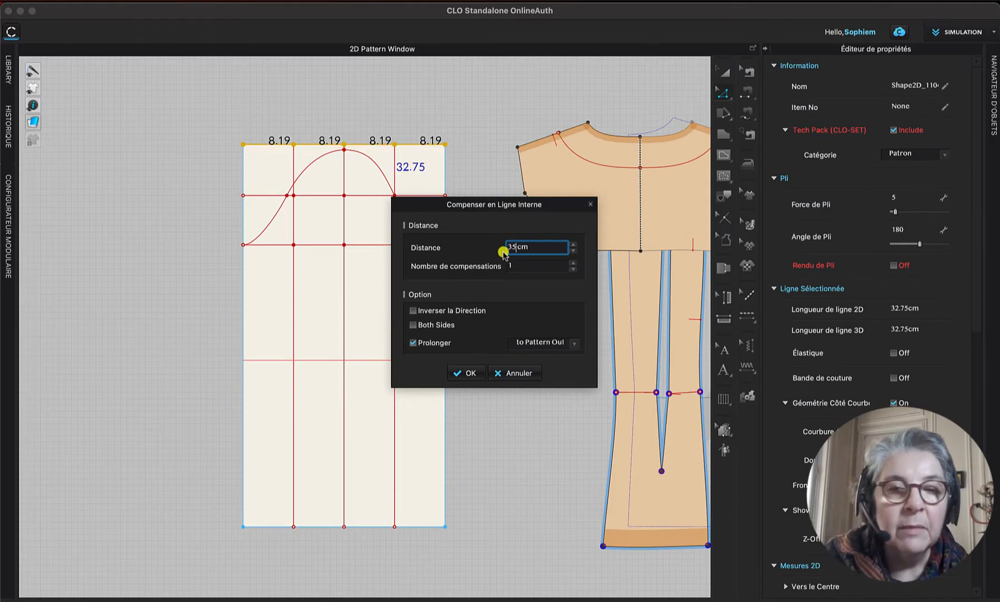
drag(497, 204, 620, 131)
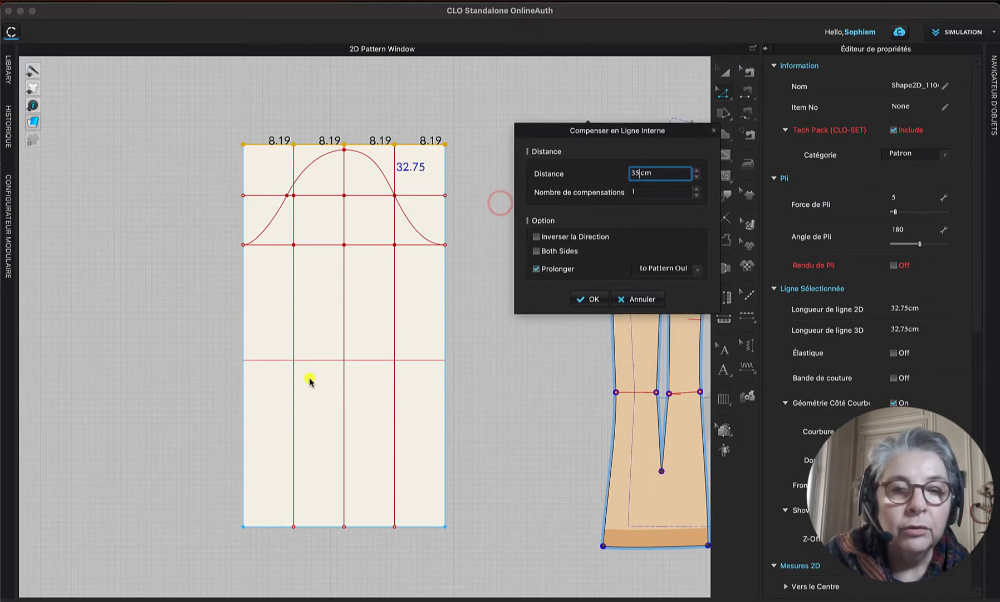
click(591, 299)
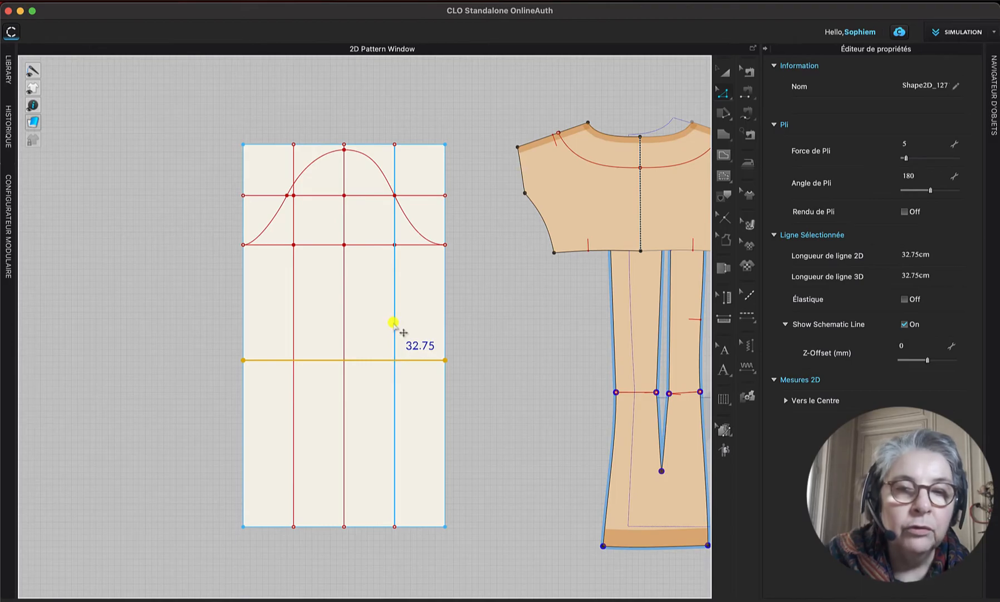
Step: Offset the left quarter vertical line 2 cm to both sides as internal lines extended to the pattern outline
click(294, 221)
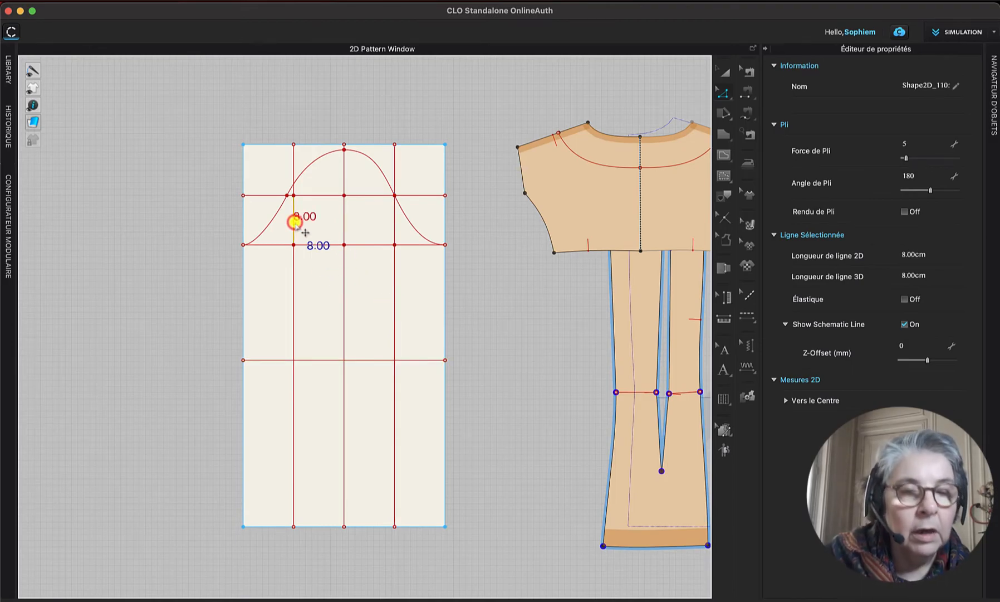
shift+click(293, 286)
right_click(294, 285)
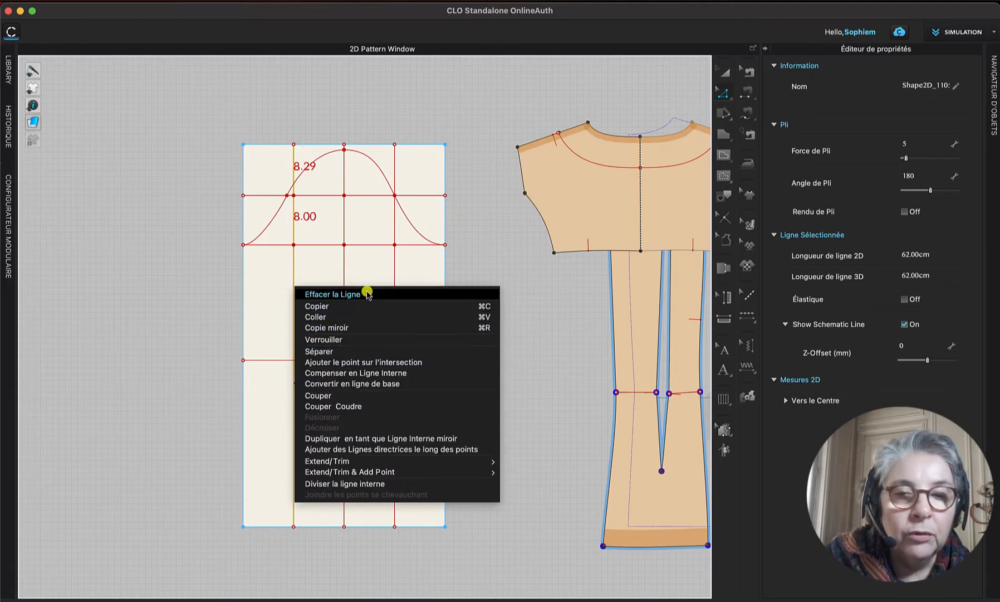
click(393, 373)
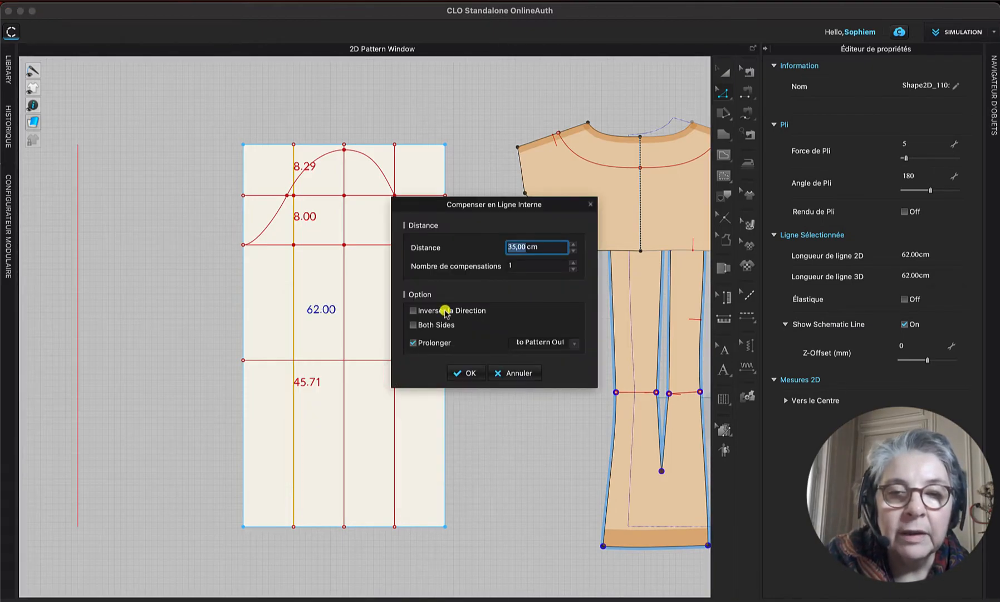
click(413, 326)
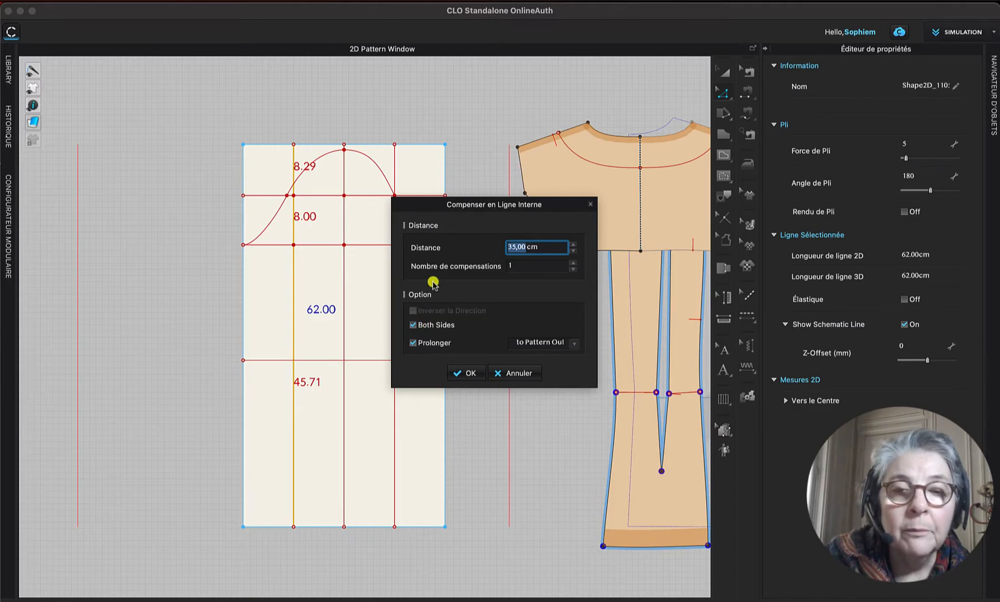
drag(545, 248, 500, 248)
text(2)
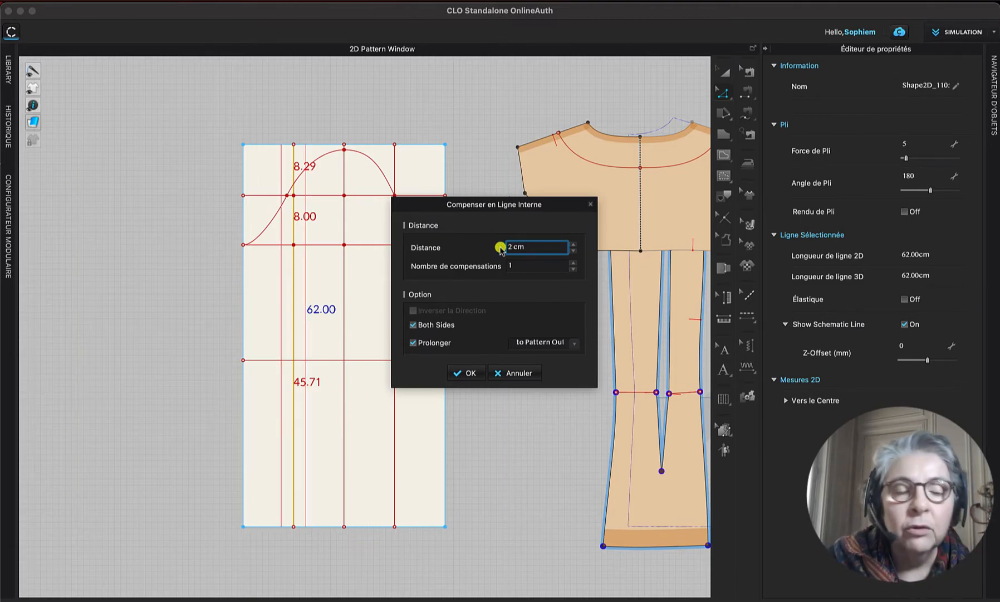
click(474, 372)
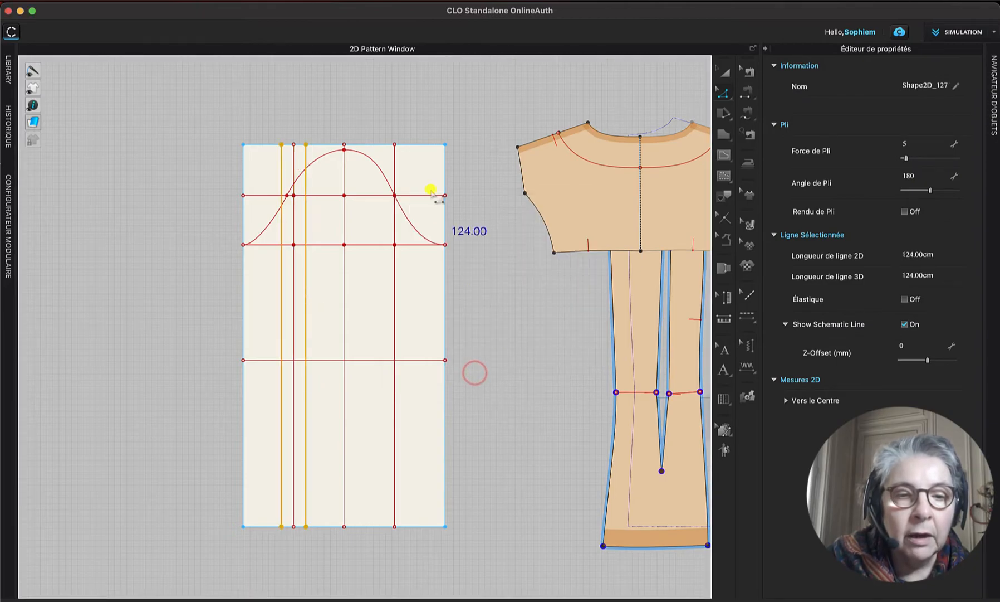
Step: Offset the right quarter vertical line 2 cm to both sides as internal lines extended to the pattern outline
click(394, 227)
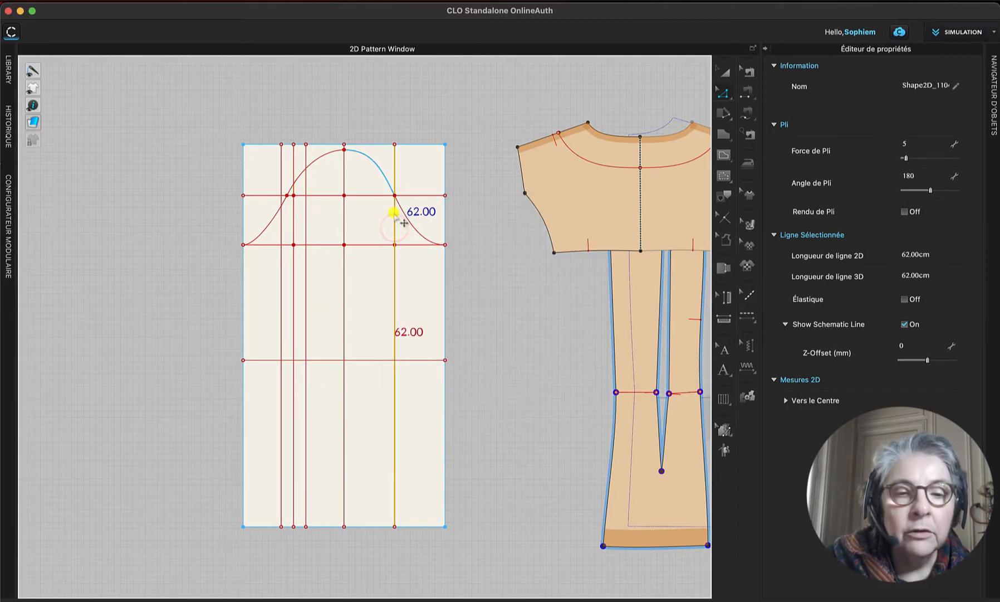
right_click(394, 265)
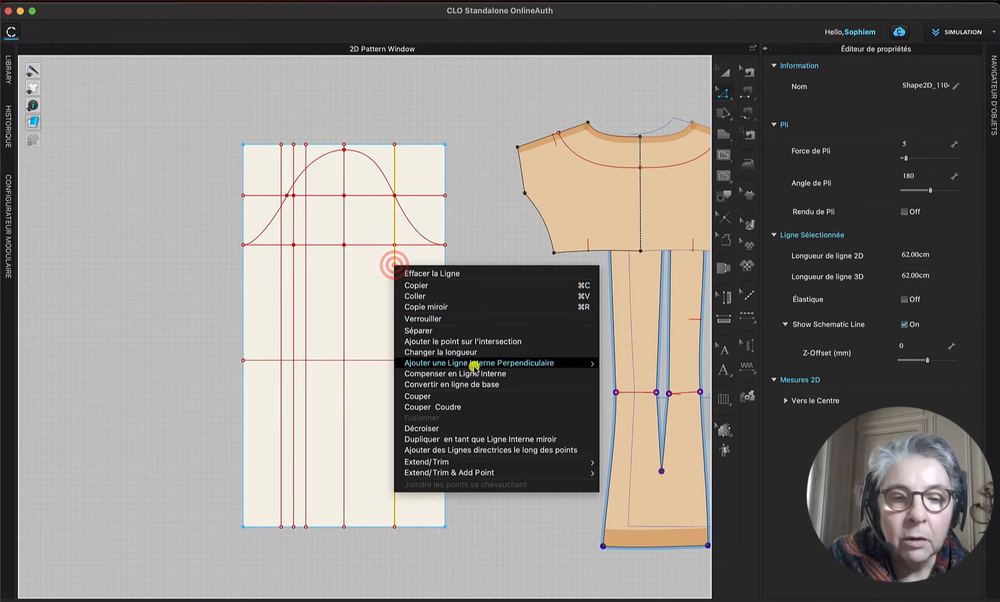
click(472, 373)
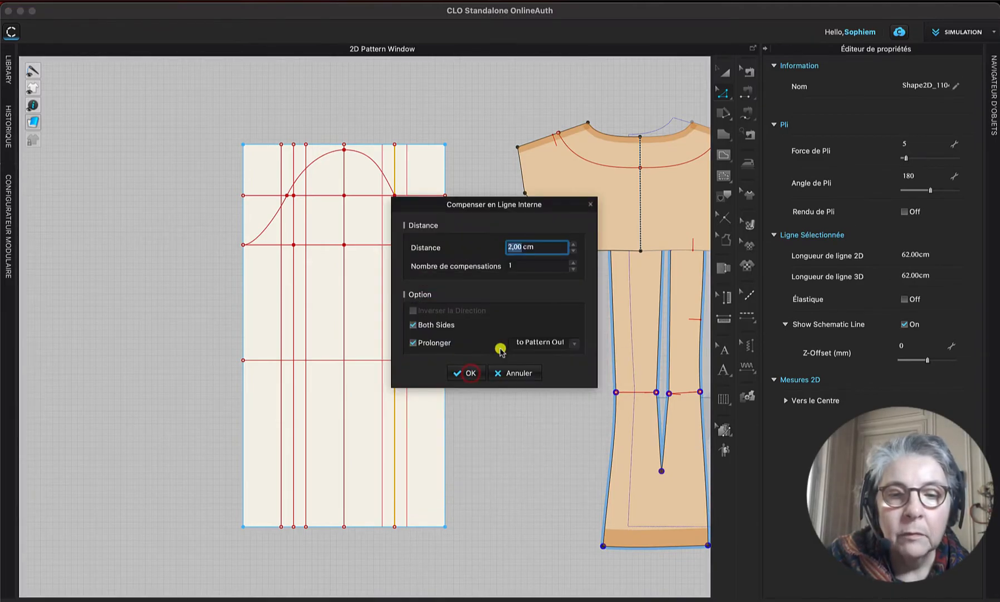
click(468, 373)
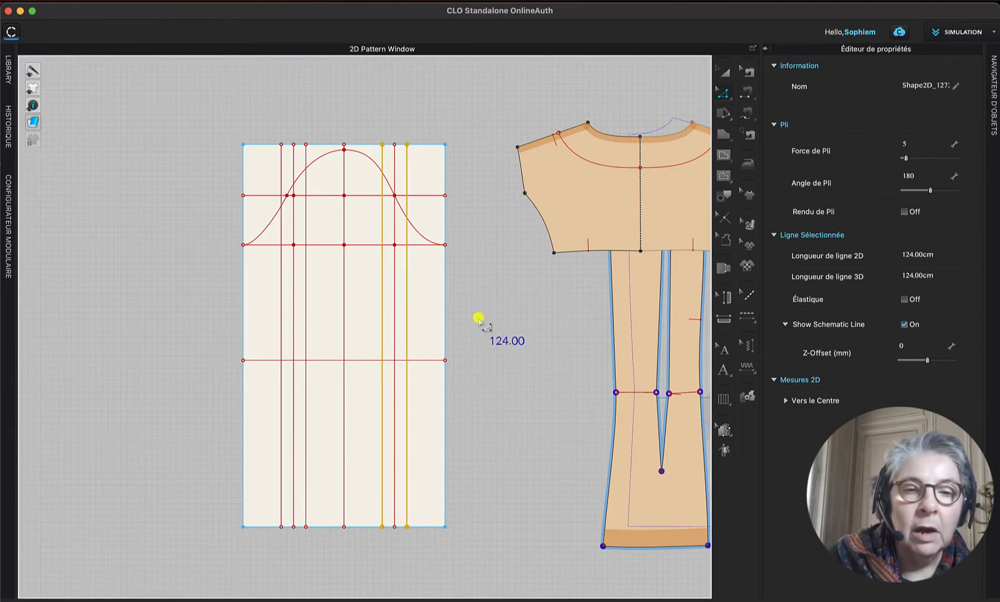
click(496, 198)
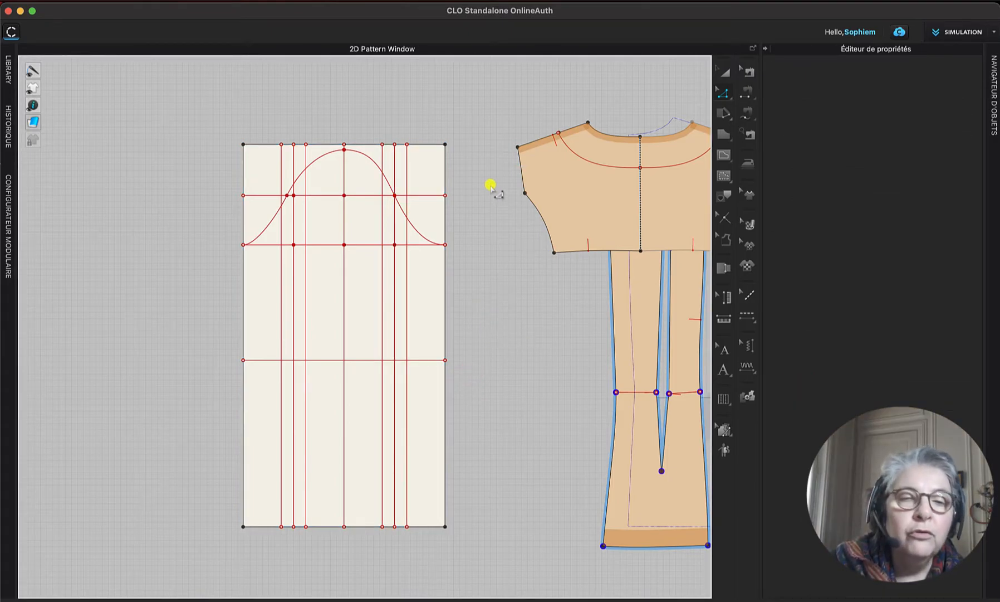
Step: Duplicate the cap's lower left curve as a mirrored internal line about the left quarter vertical
click(270, 225)
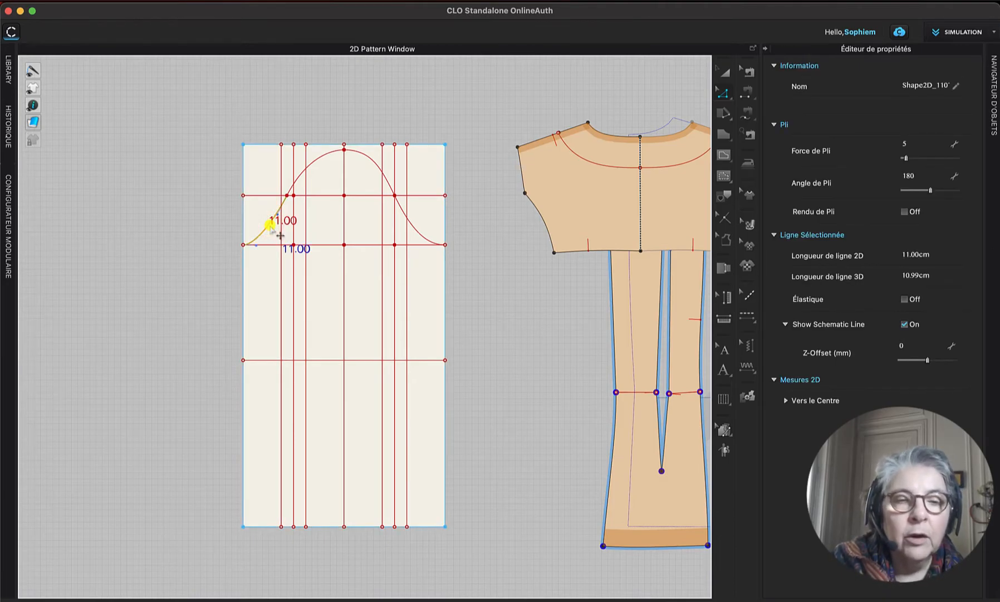
right_click(270, 227)
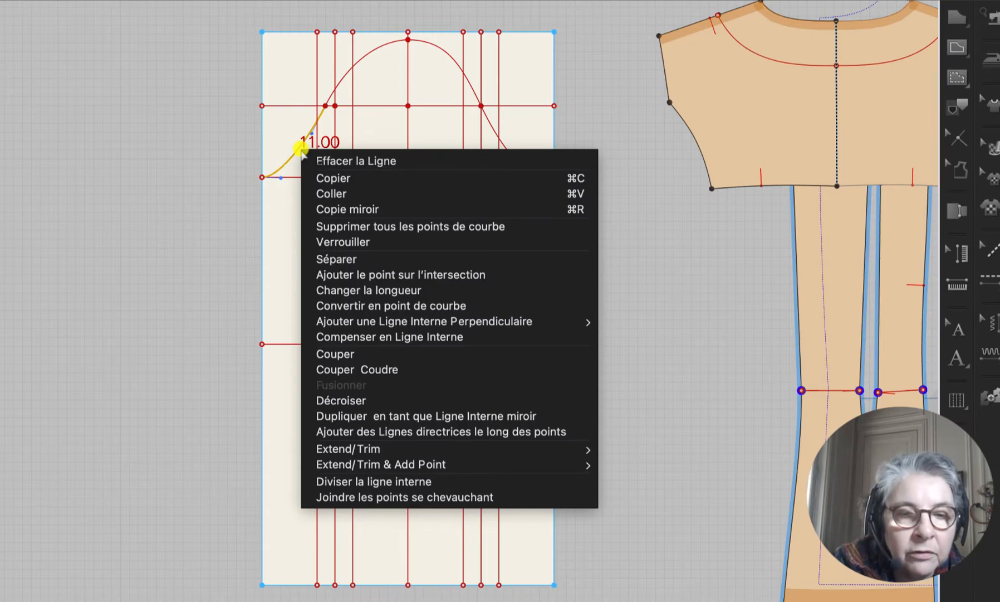
click(479, 417)
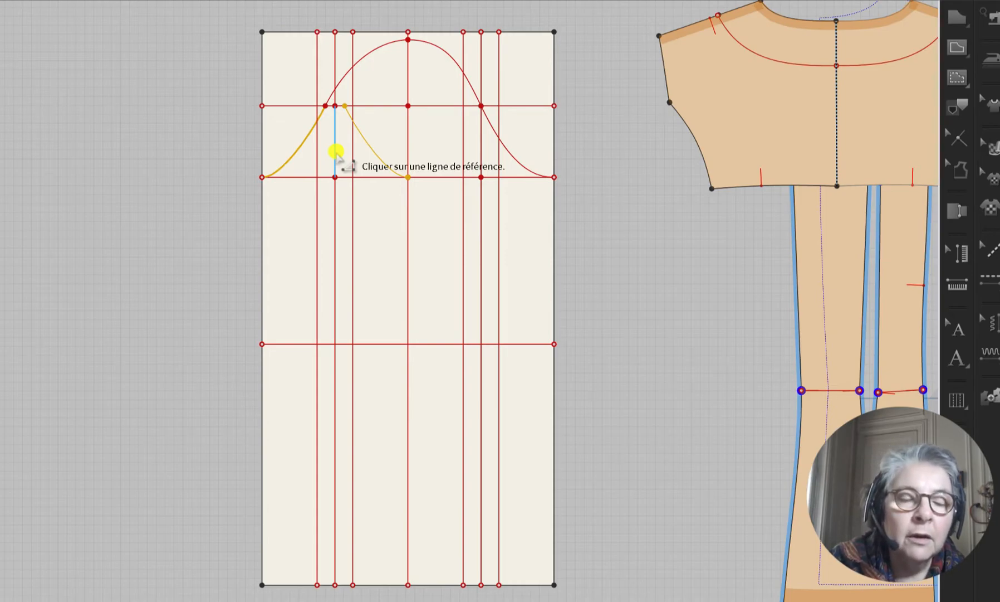
click(336, 151)
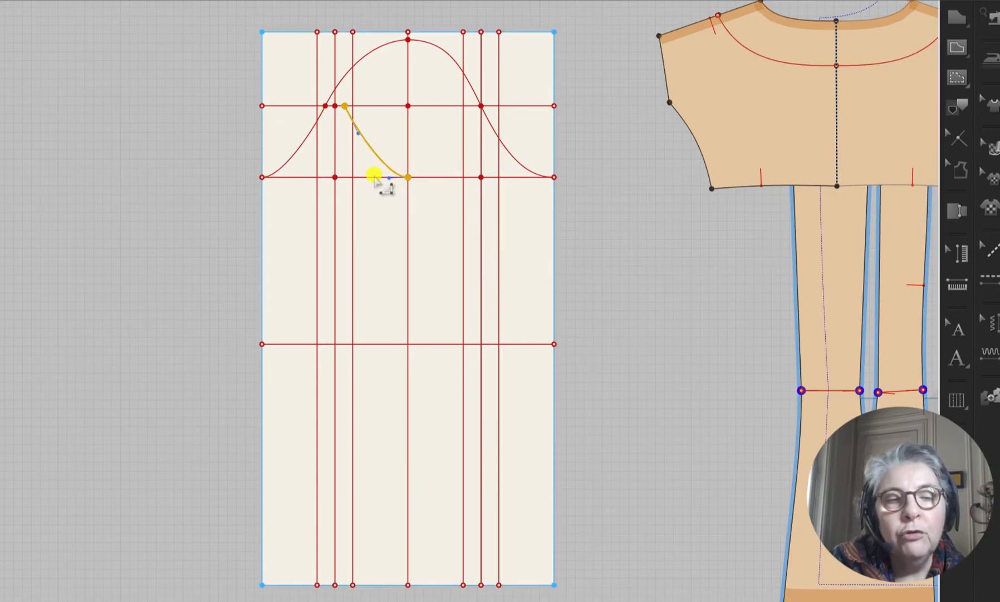
click(512, 155)
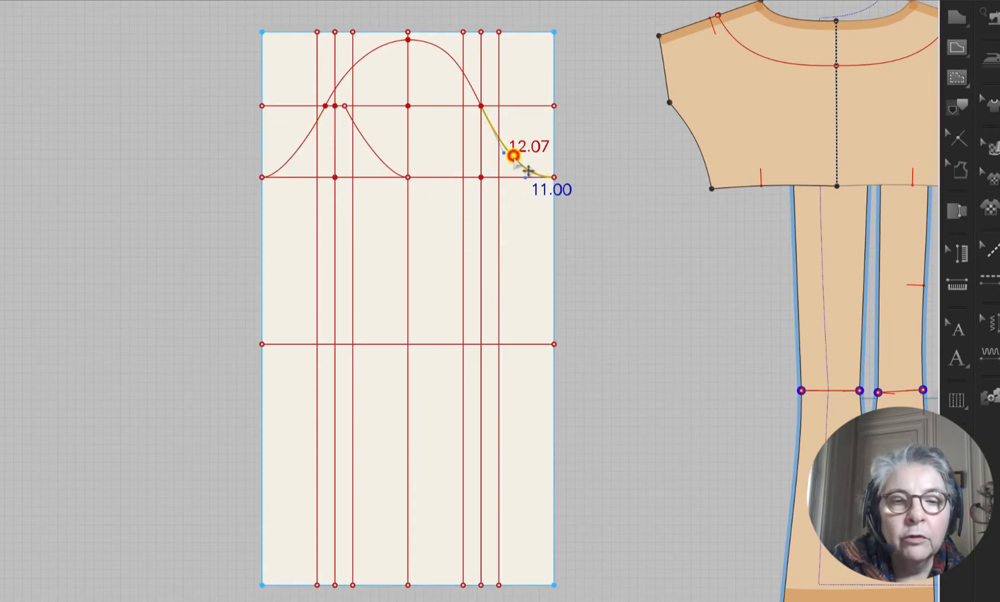
right_click(512, 154)
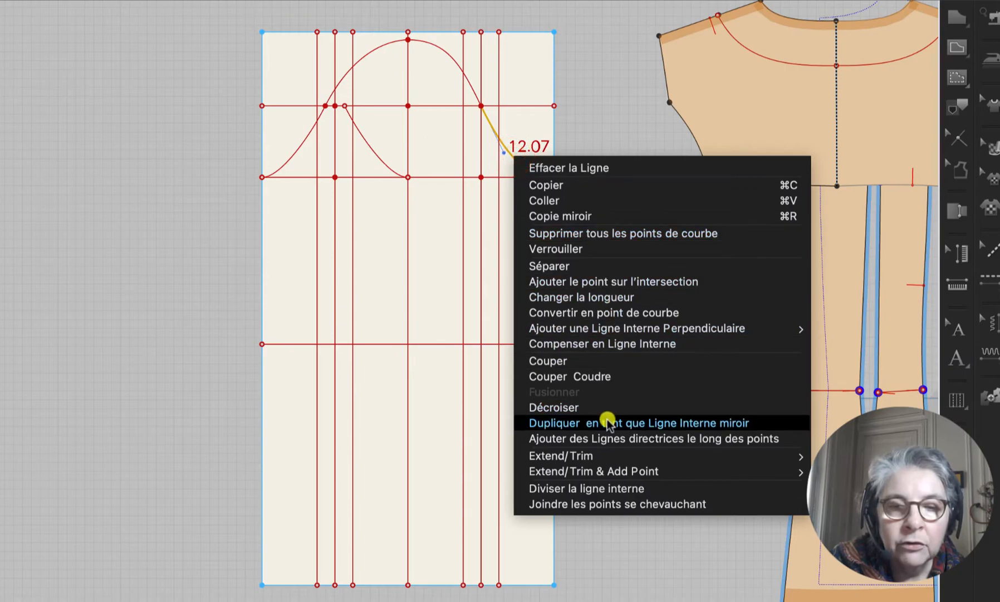
click(610, 440)
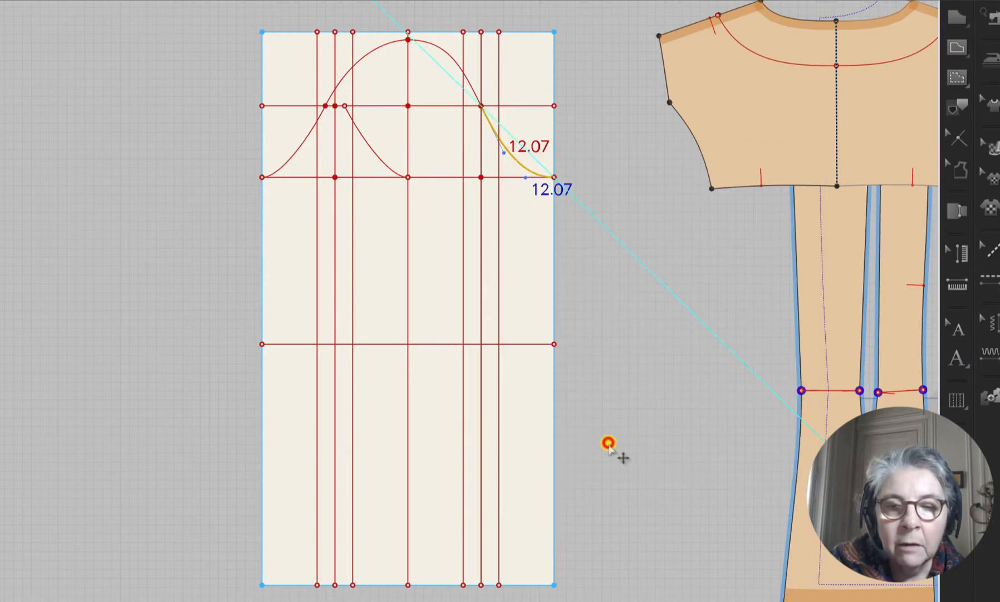
key(super+z)
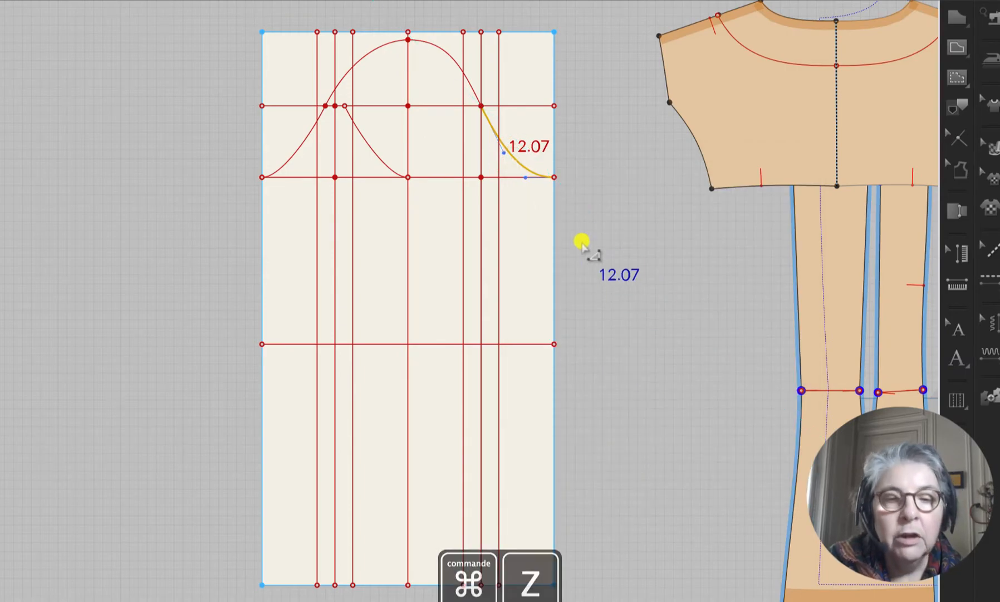
Step: Duplicate the cap's lower right curve as a mirrored internal line about the right quarter vertical
click(518, 160)
right_click(517, 161)
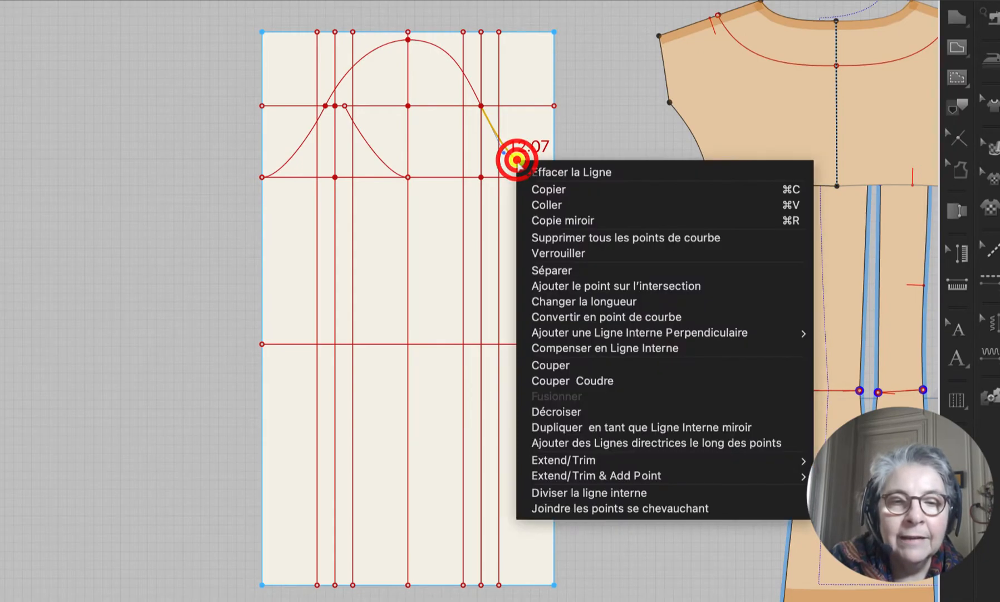
click(566, 427)
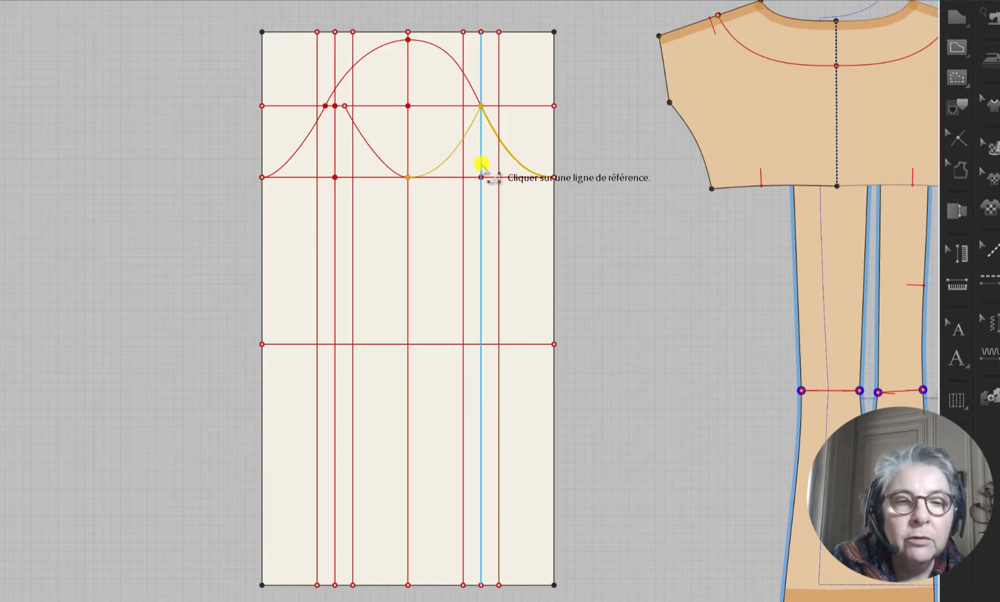
click(482, 164)
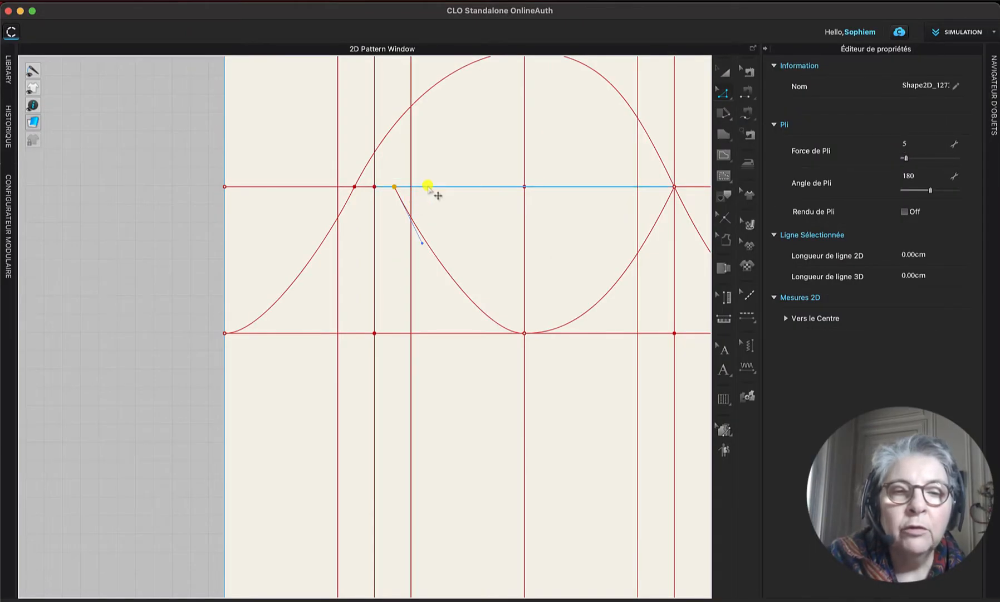
Step: Split the upper horizontal line with a point 3 cm from the left quarter vertical, towards the sleeve's centre
click(428, 186)
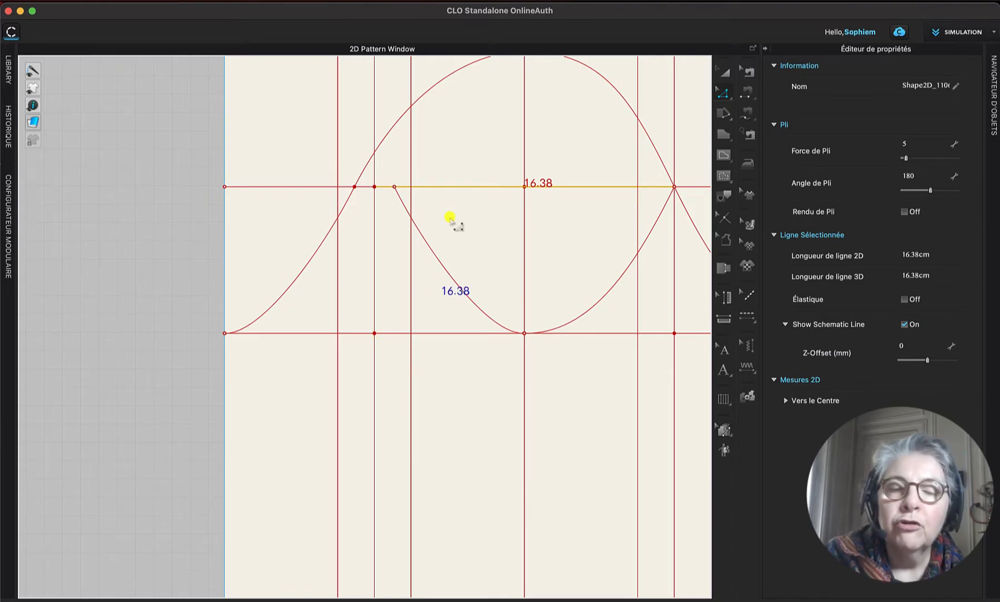
click(724, 93)
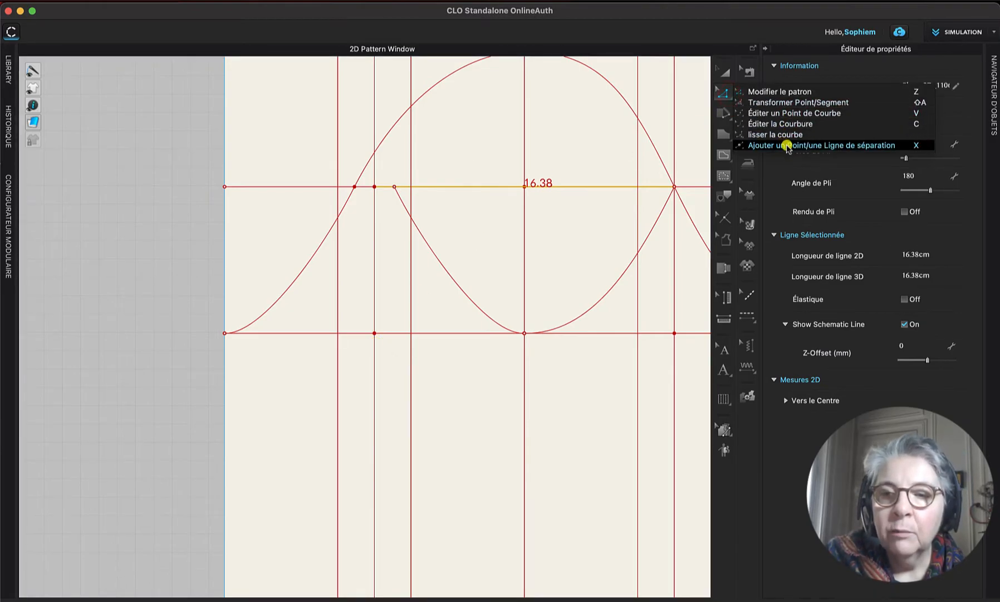
click(816, 144)
click(444, 189)
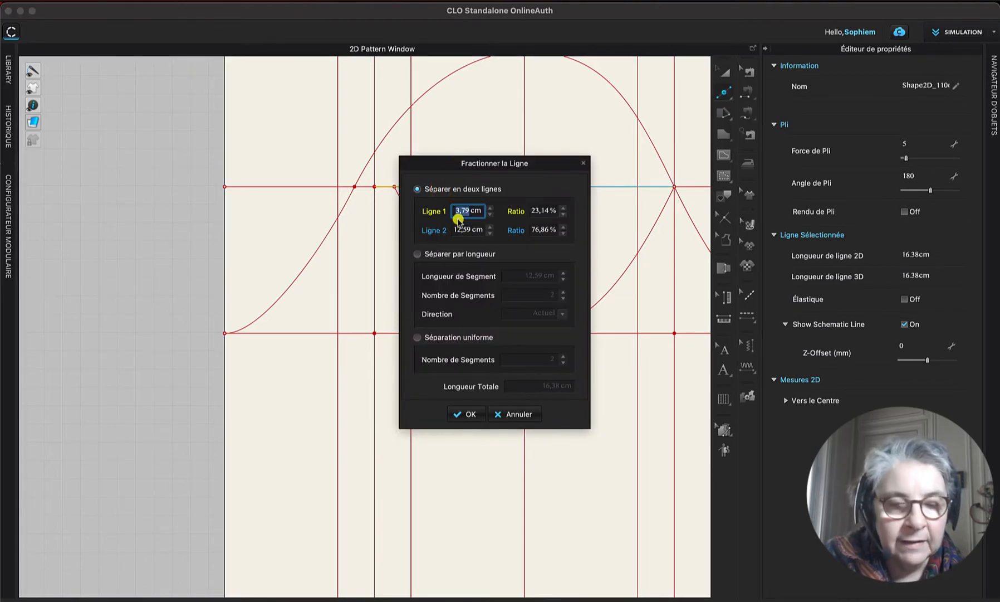
text(5)
drag(467, 163, 546, 201)
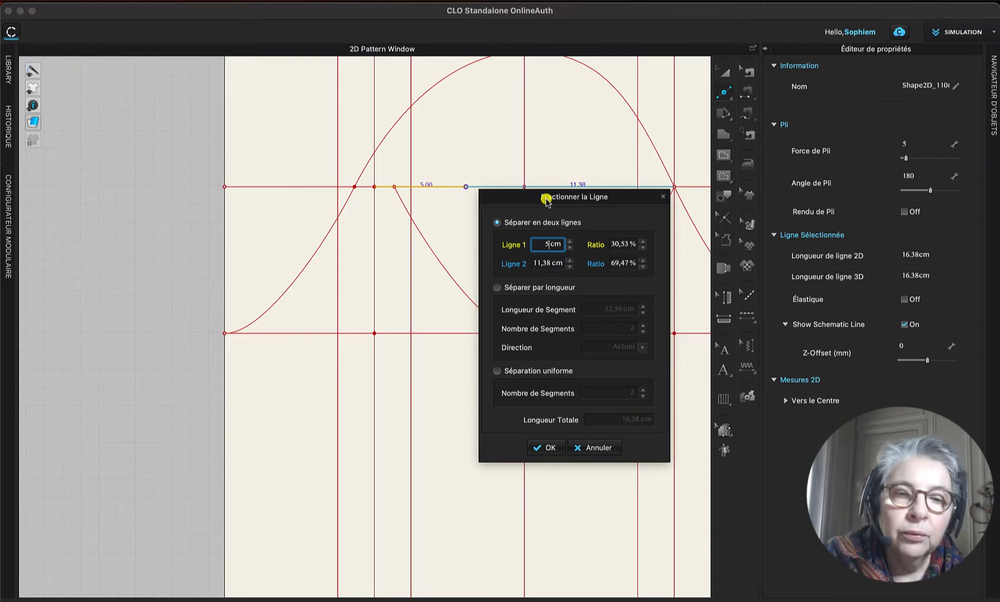
drag(546, 199, 545, 199)
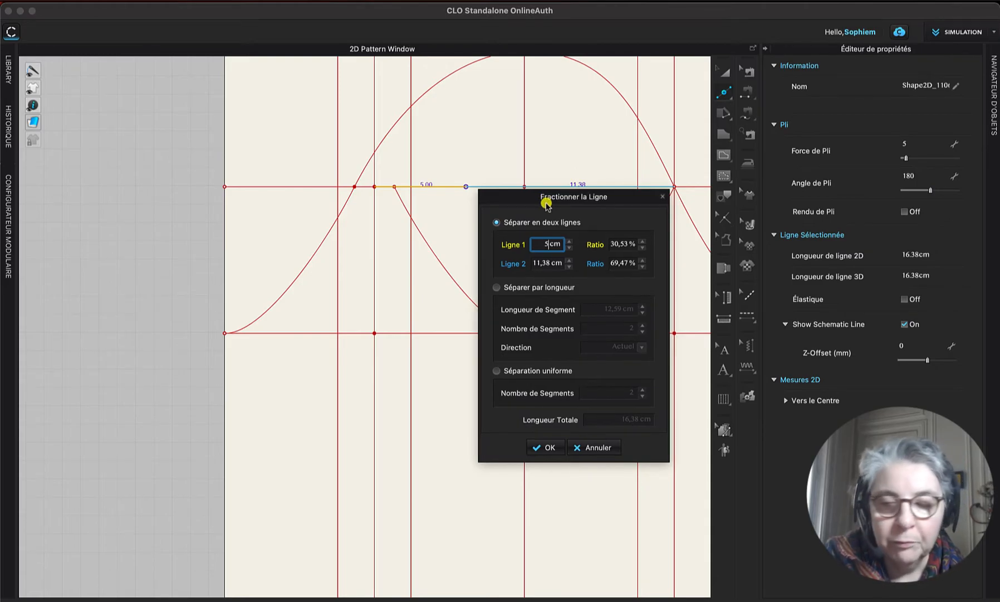
text(3)
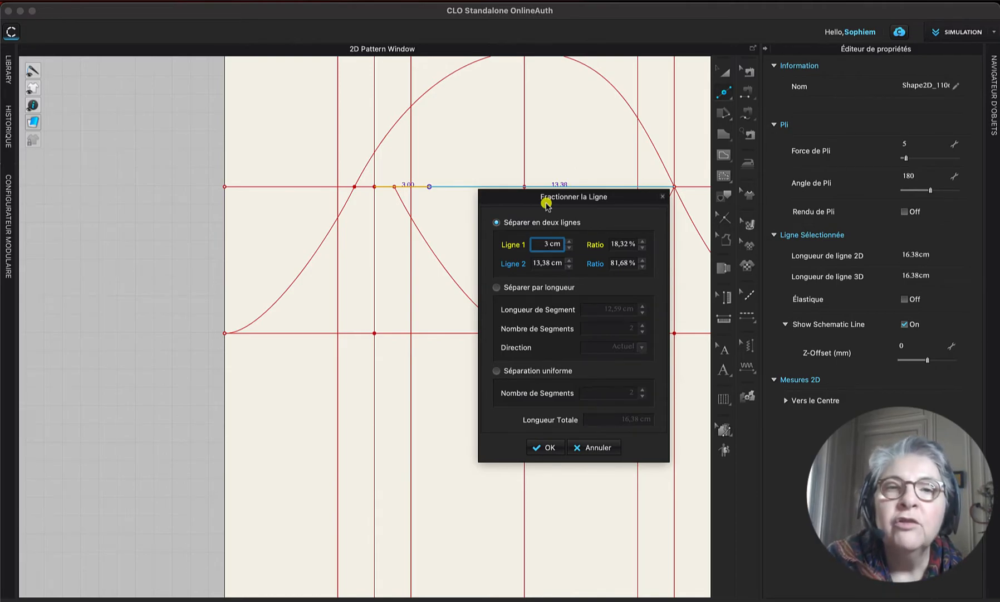
click(550, 448)
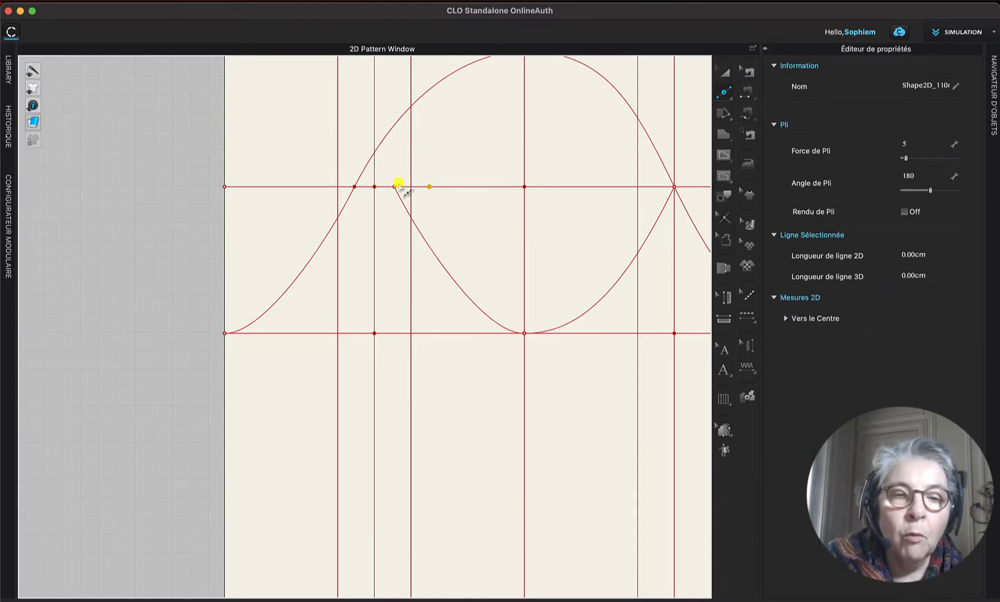
Step: Move the mirrored left curve's upper endpoint onto the point 3 cm from the left quarter vertical
click(394, 186)
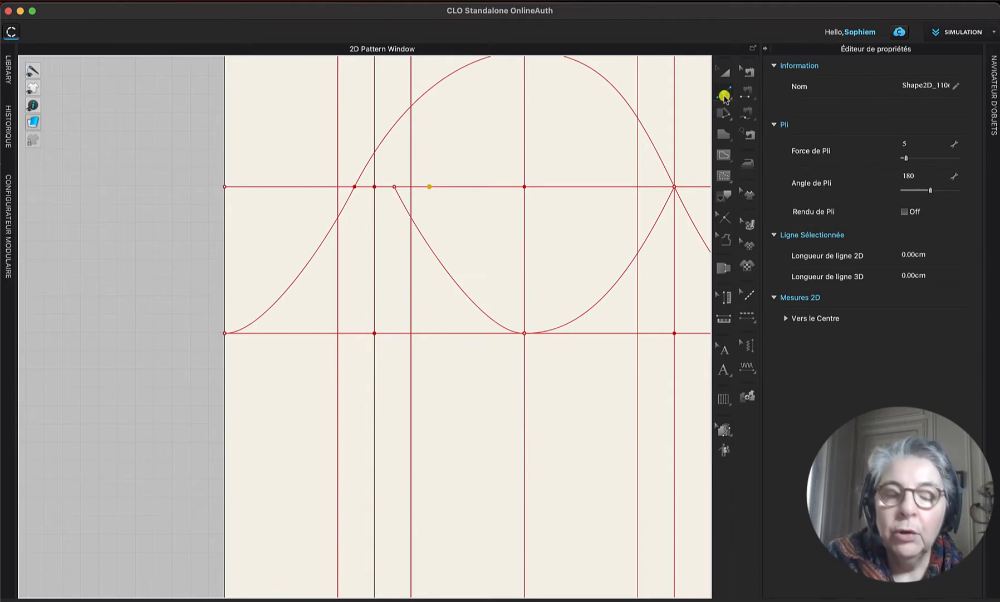
click(724, 96)
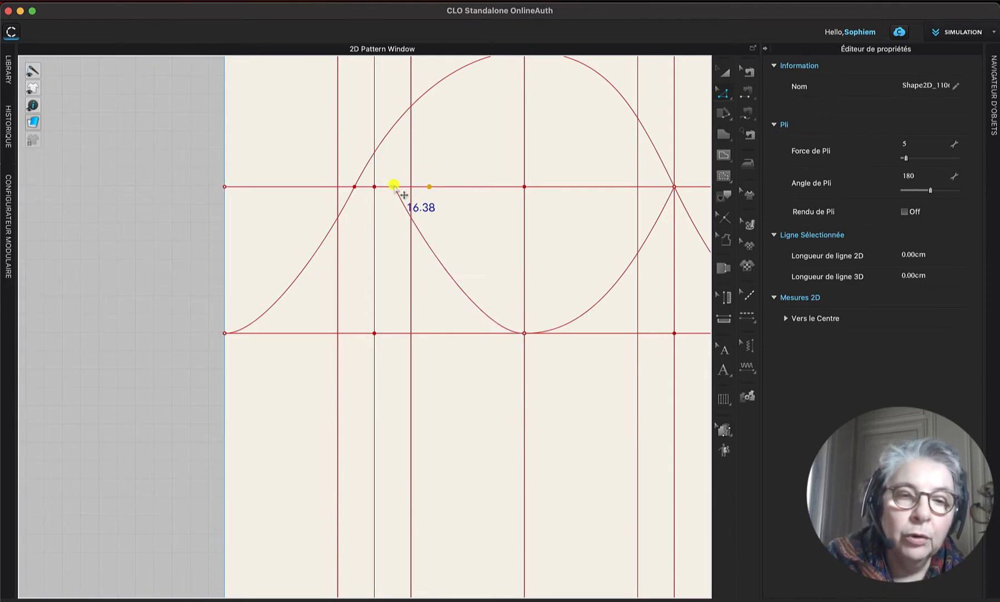
click(393, 186)
click(393, 186)
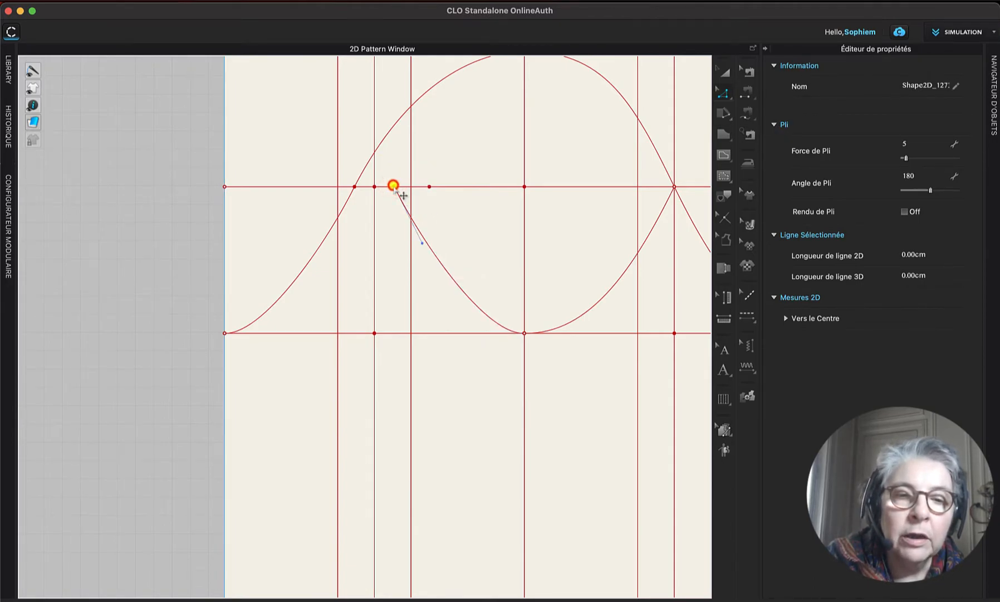
drag(394, 187, 426, 186)
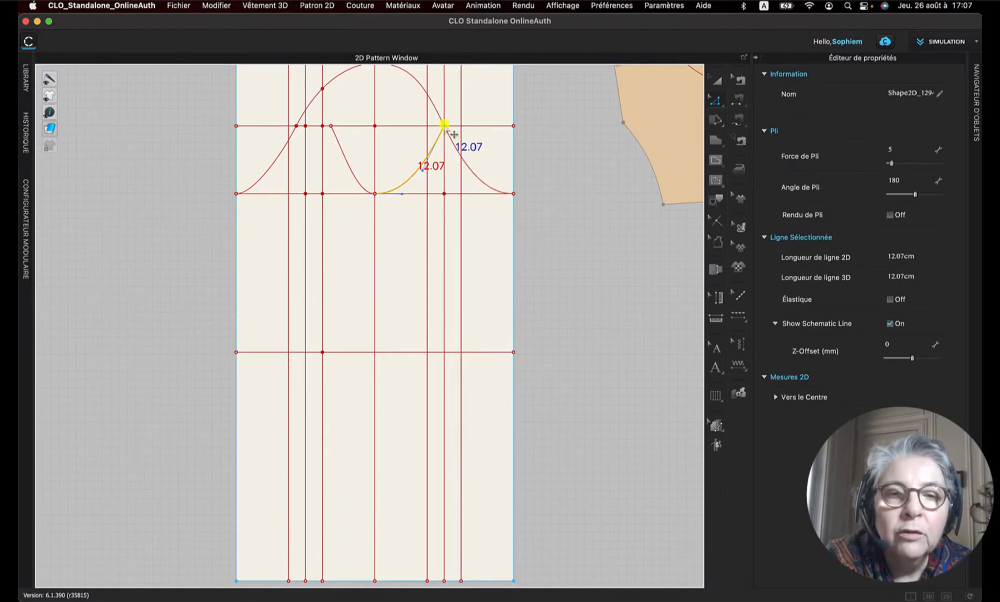
Step: Add intersection points where the mirrored right curve and the cap's lower right curve cross the 2 cm offset verticals
right_click(414, 171)
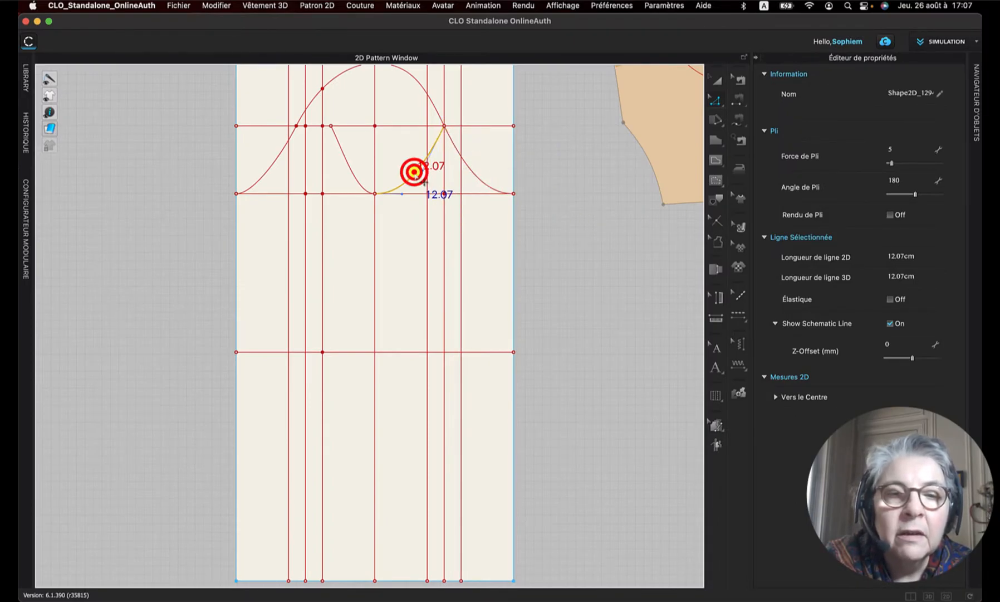
mouse_move(501, 289)
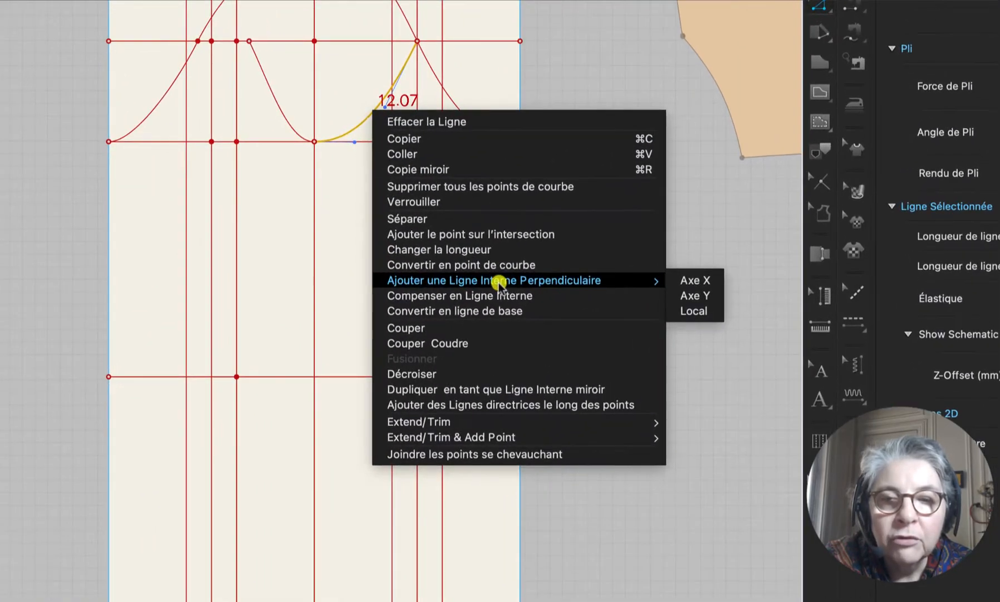
click(481, 235)
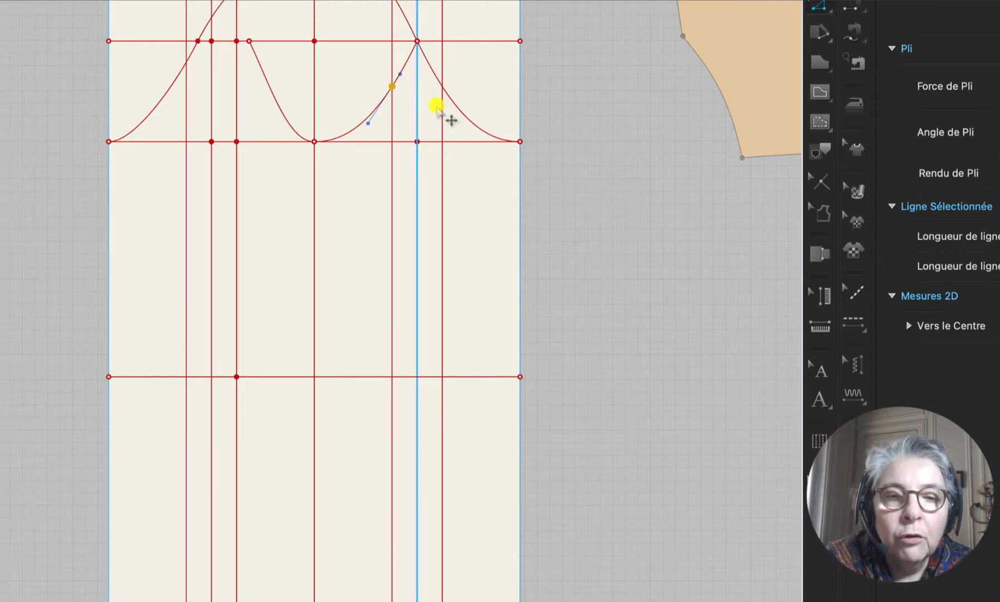
click(450, 101)
right_click(454, 102)
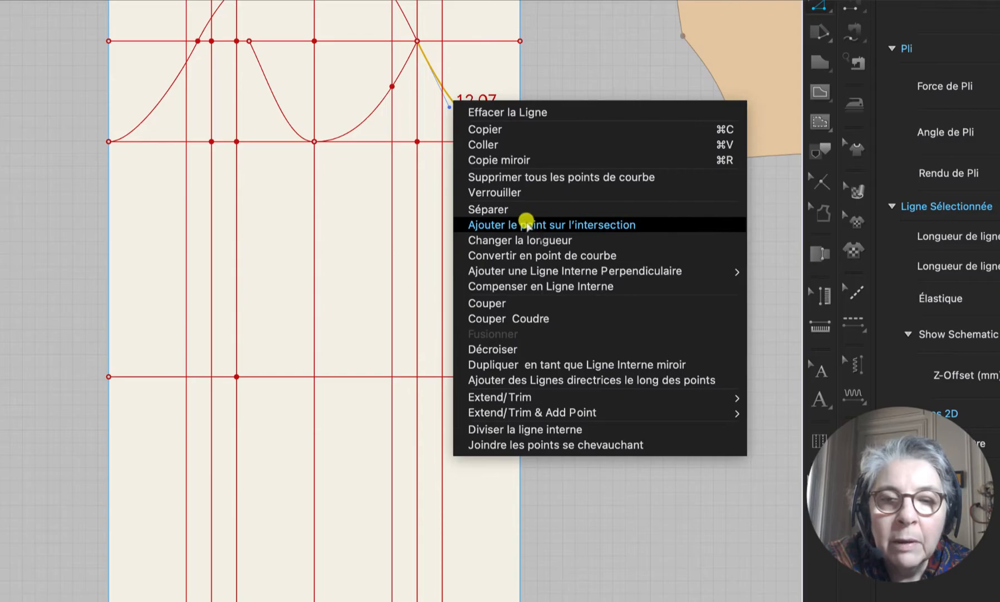
click(526, 225)
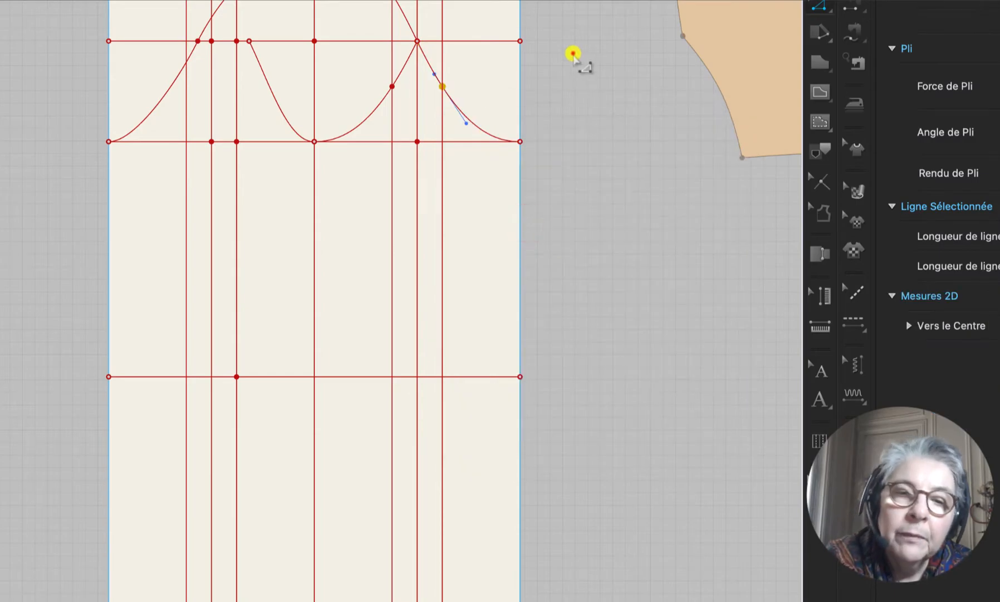
click(574, 52)
drag(389, 81, 461, 96)
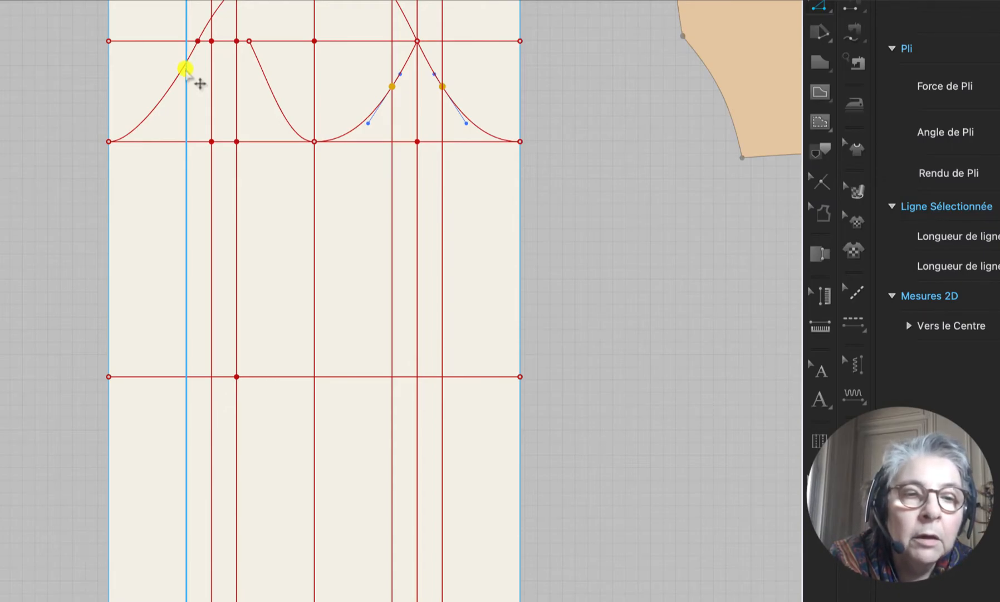
Step: Add an intersection point where the cap's lower left curve crosses the outer 2 cm offset vertical
click(179, 72)
right_click(179, 72)
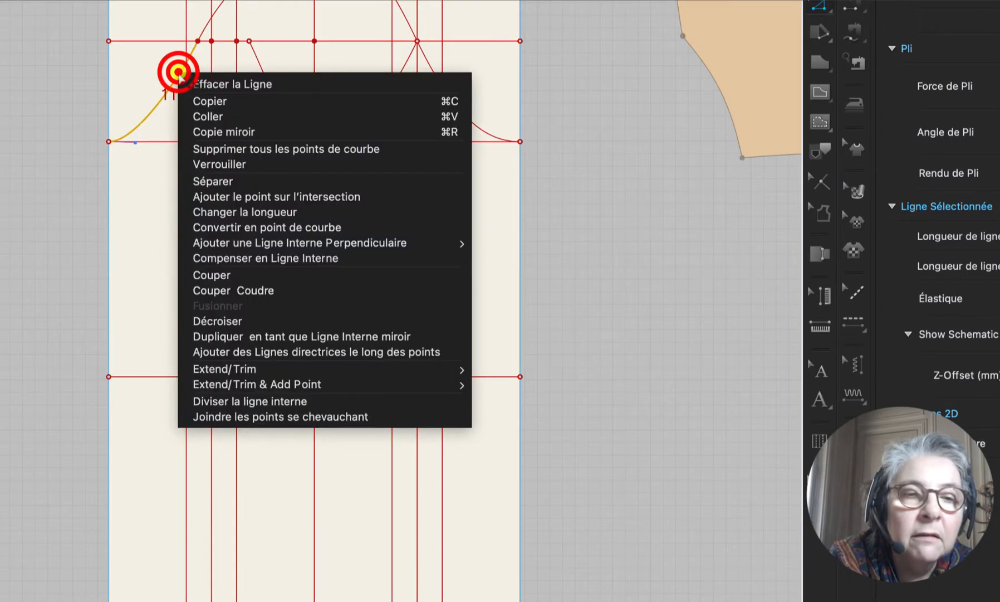
click(341, 197)
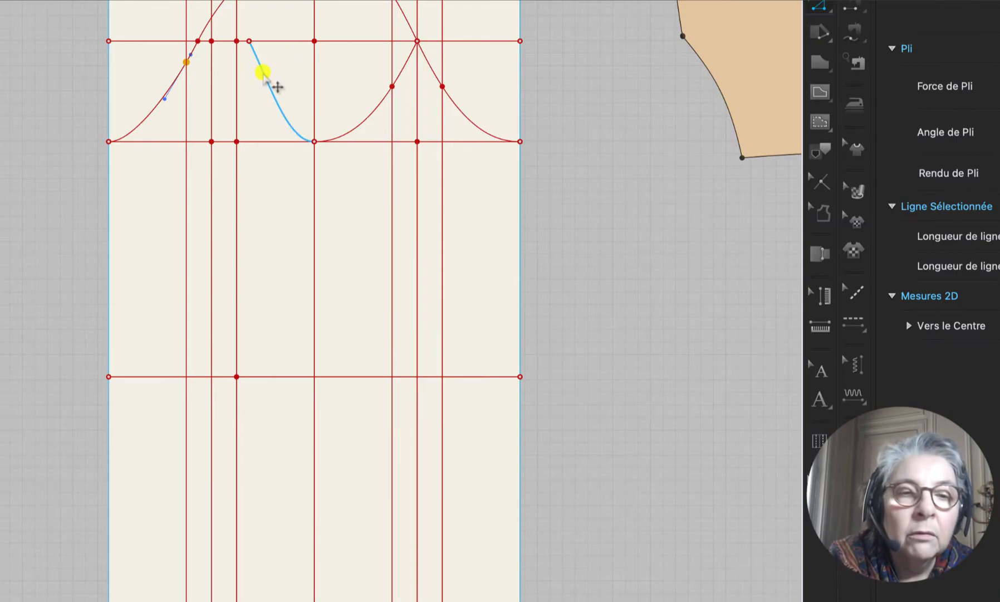
Step: Replace the mirrored left curve with a mirrored internal duplicate of the cap's lowest left segment about the left quarter vertical
click(264, 77)
click(264, 103)
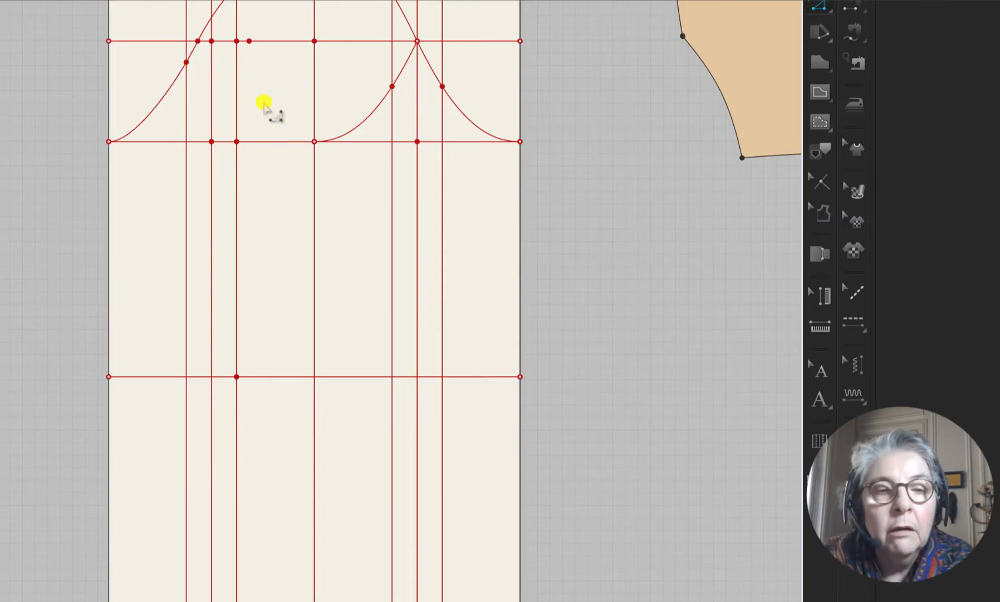
click(168, 94)
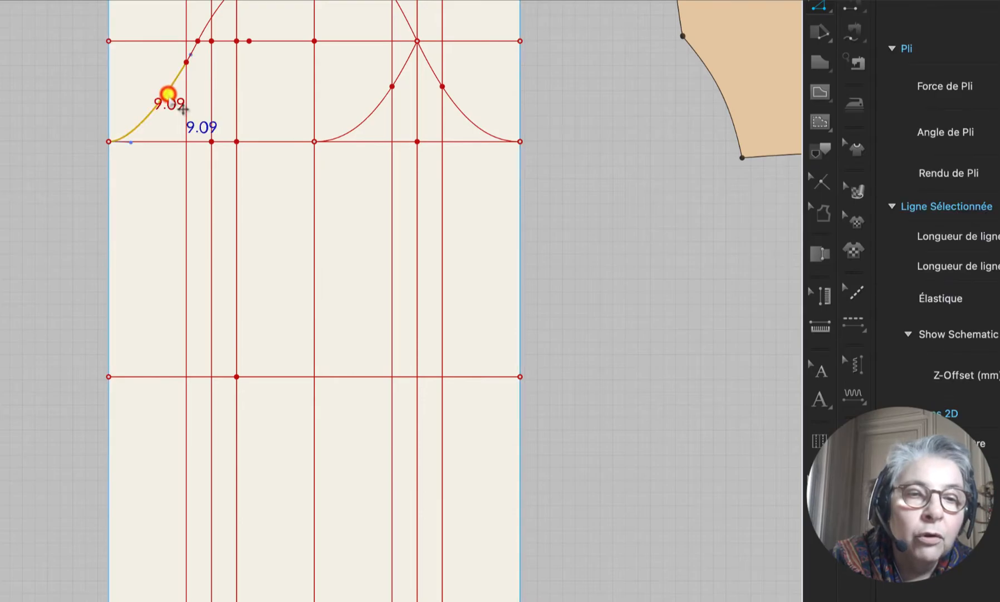
right_click(167, 93)
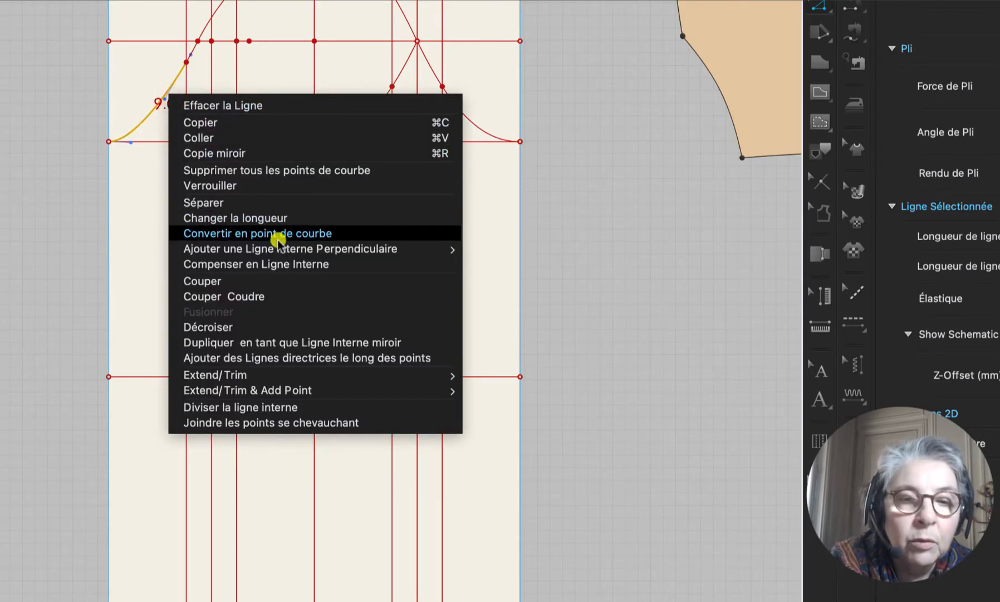
click(292, 342)
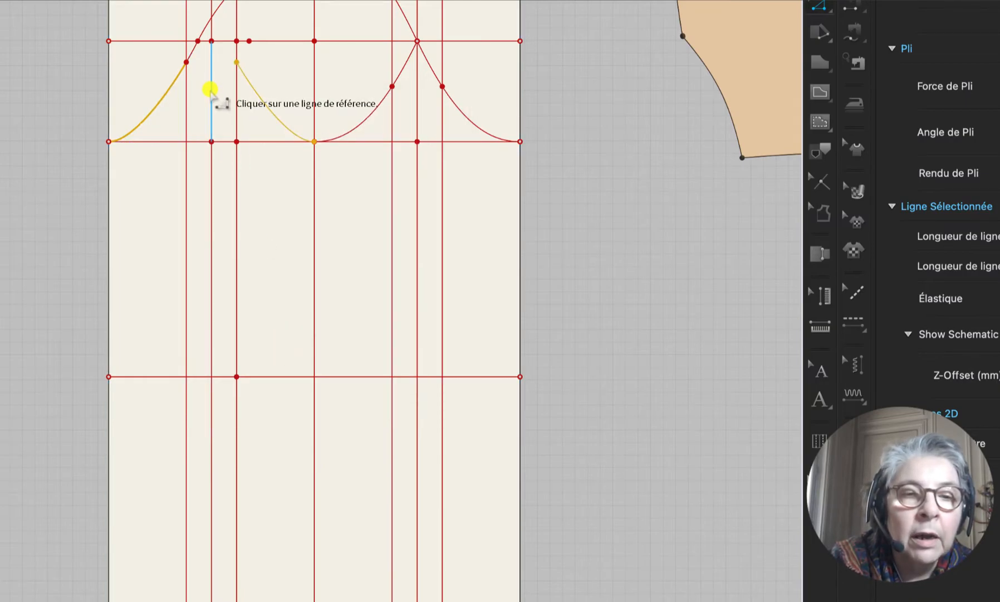
click(211, 89)
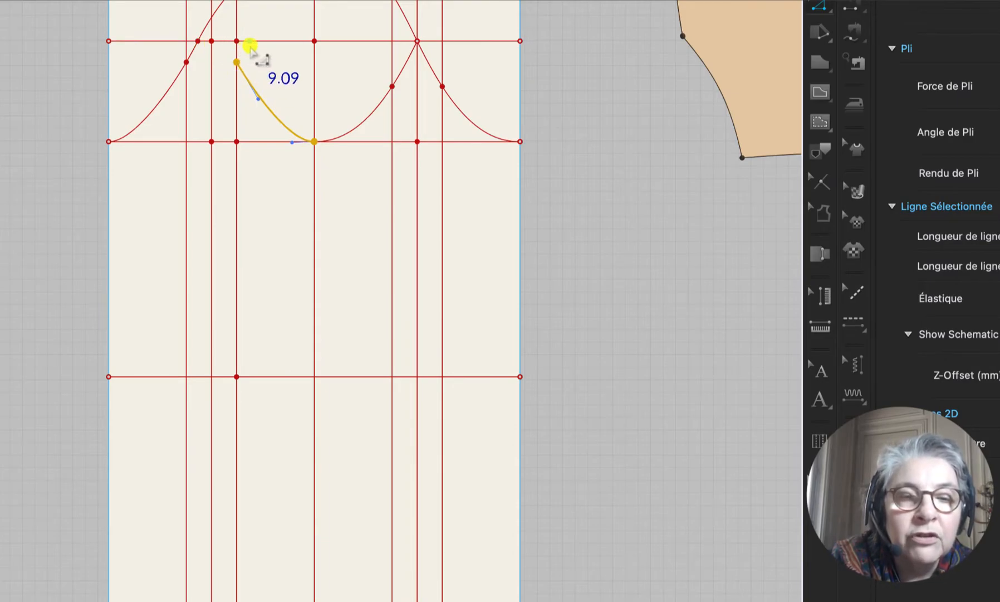
Step: Try to shift the new mirrored left curve to bring its upper endpoint below the 3 cm point, and undo the shift
scroll(255, 58, up, 3)
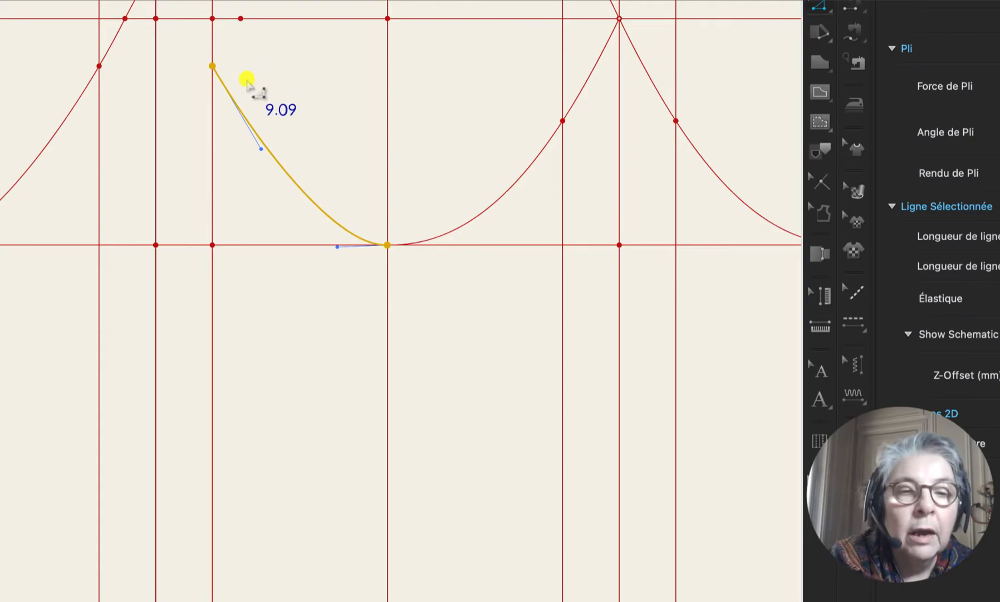
click(213, 66)
drag(218, 67, 244, 70)
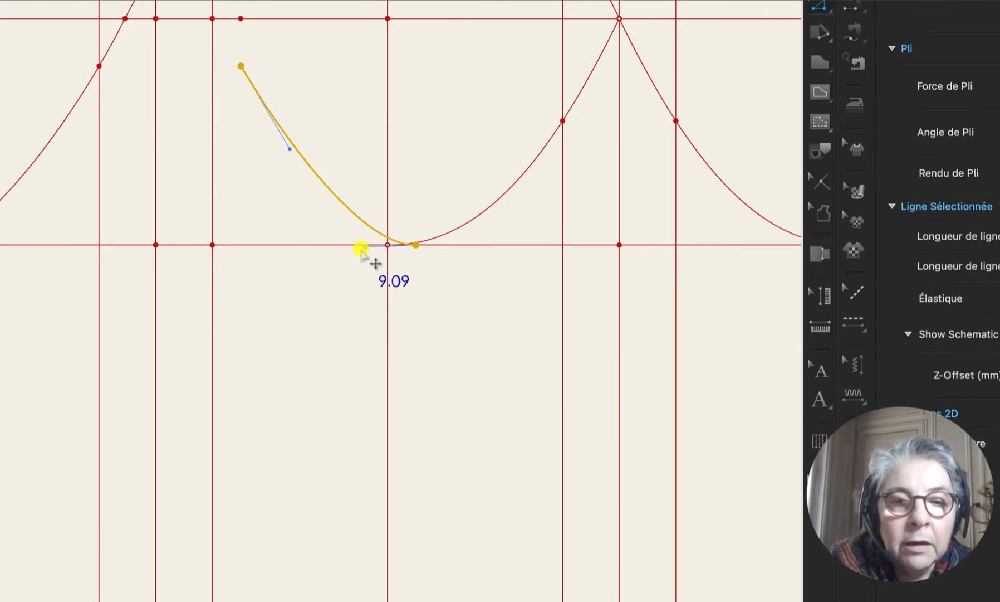
key(super+z)
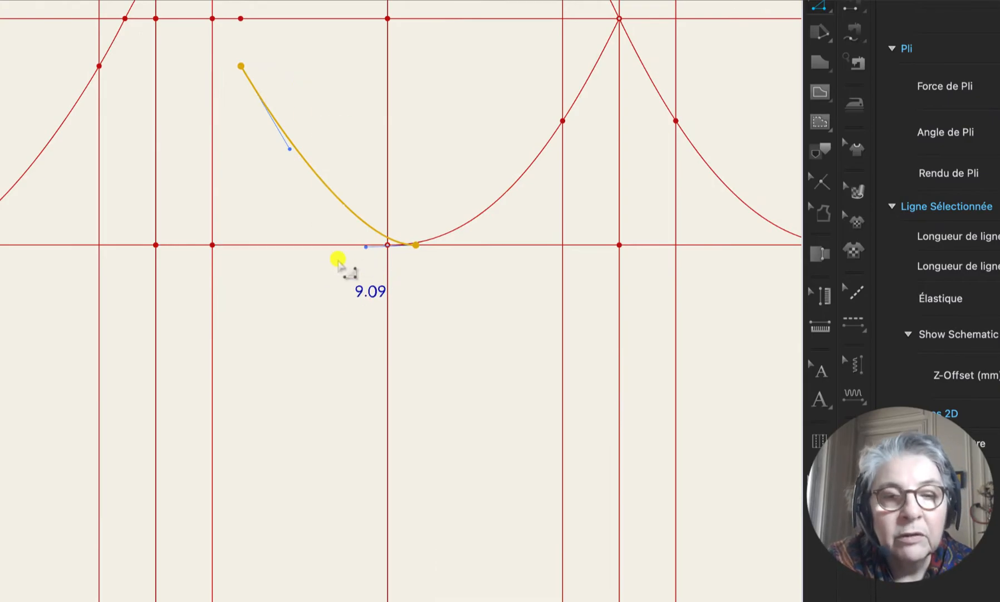
click(320, 104)
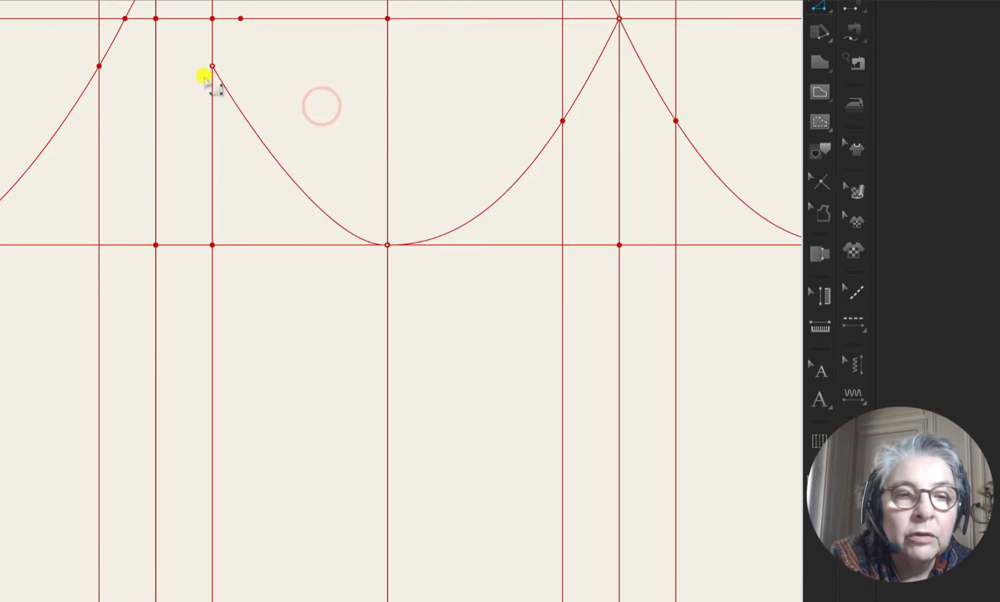
Step: Move only the mirrored left curve's upper endpoint horizontally towards the sleeve's centre, vertically aligned with the 3 cm point
drag(214, 66, 239, 71)
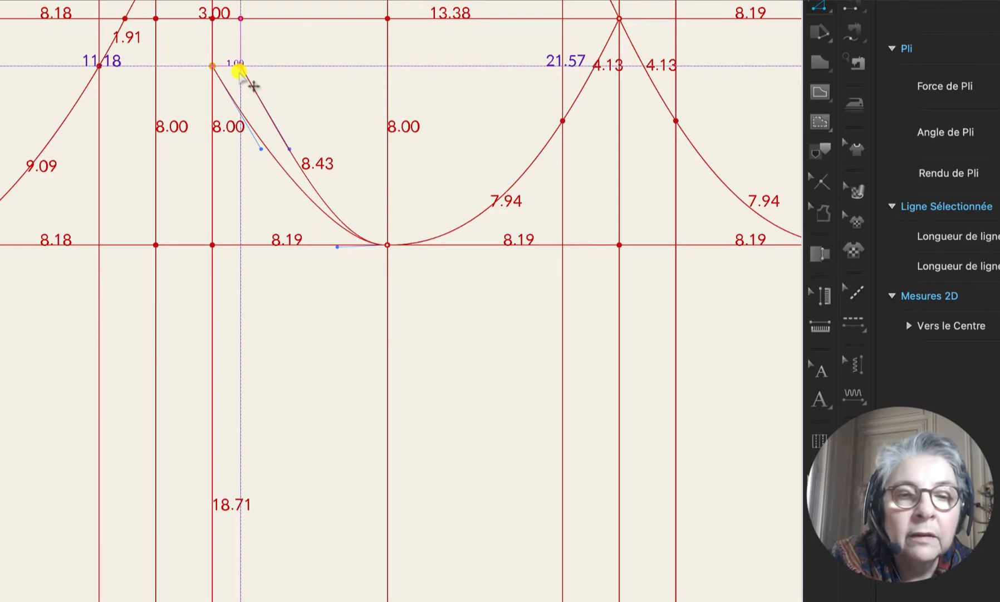
drag(239, 71, 241, 67)
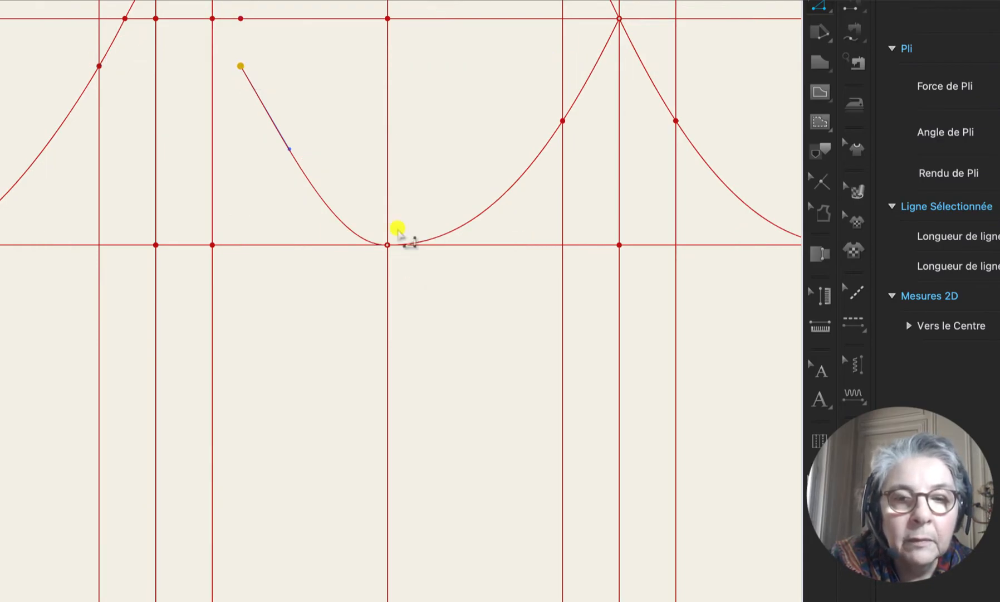
click(324, 198)
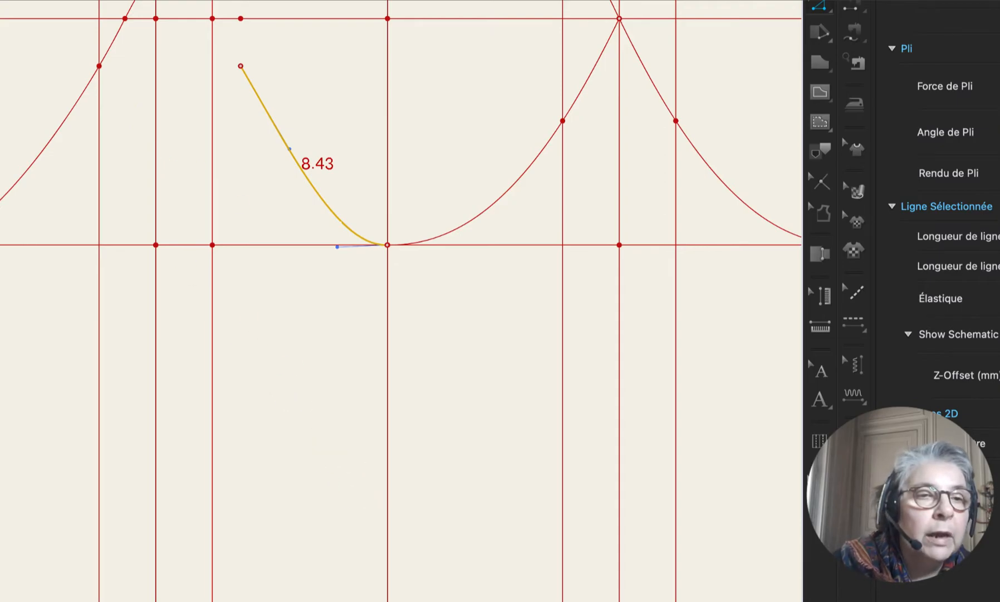
Step: Examine the reshaped under-sleeve curves, the full cap curve's line length and the construction lines below the cap
key(a)
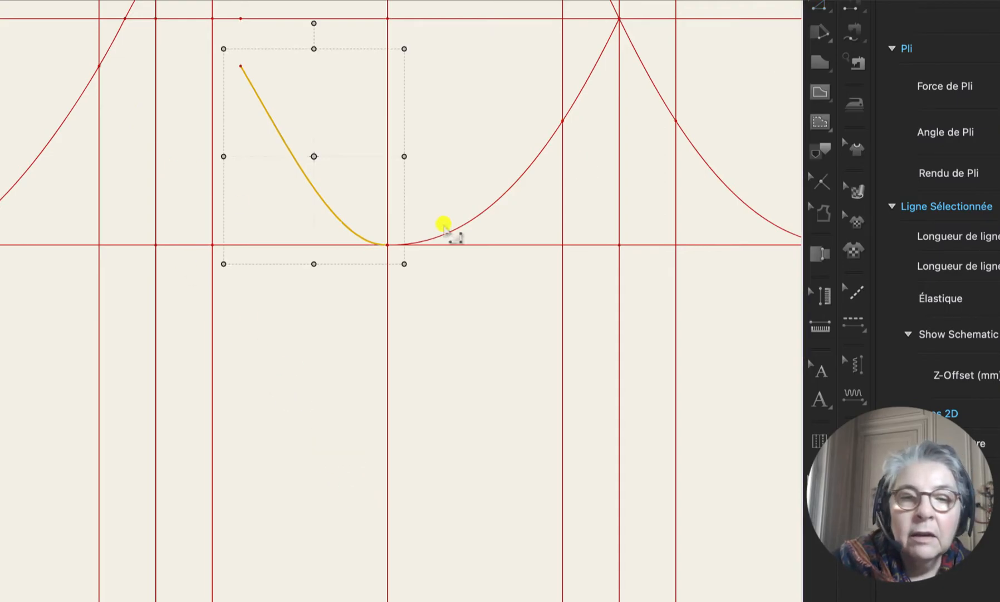
scroll(154, 312, down, 5)
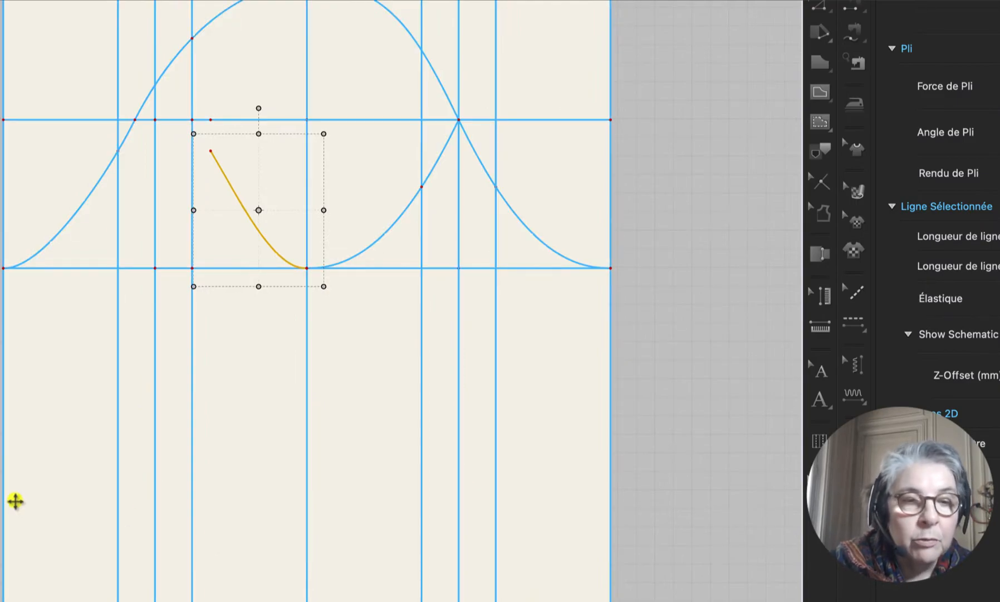
click(1, 501)
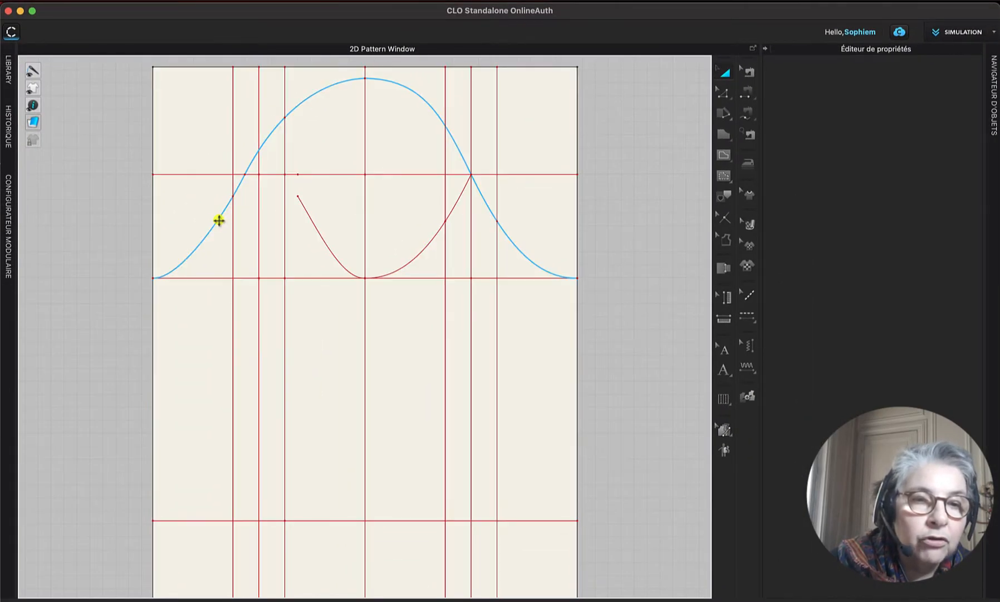
click(219, 220)
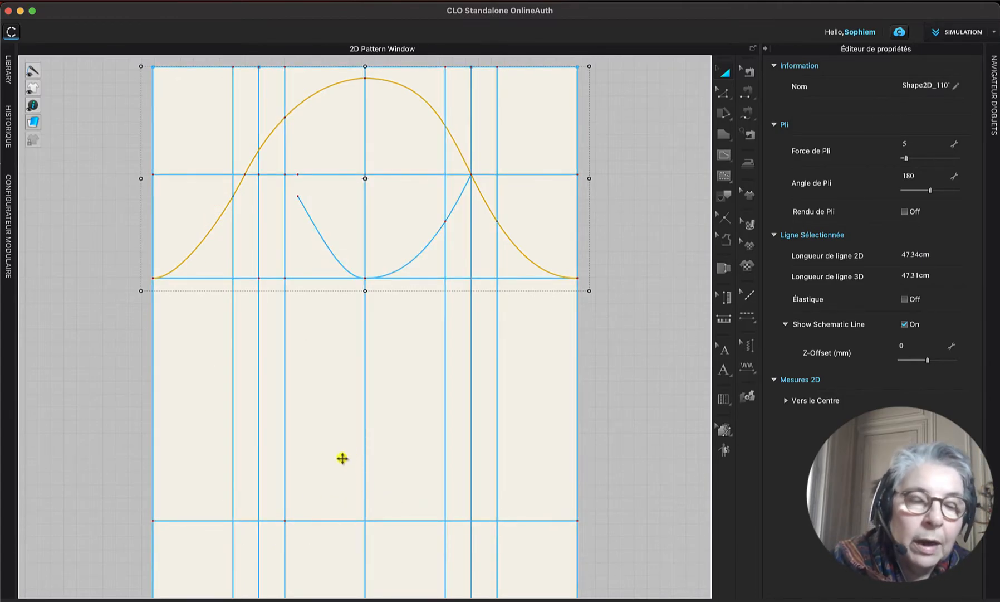
scroll(342, 458, up, 2)
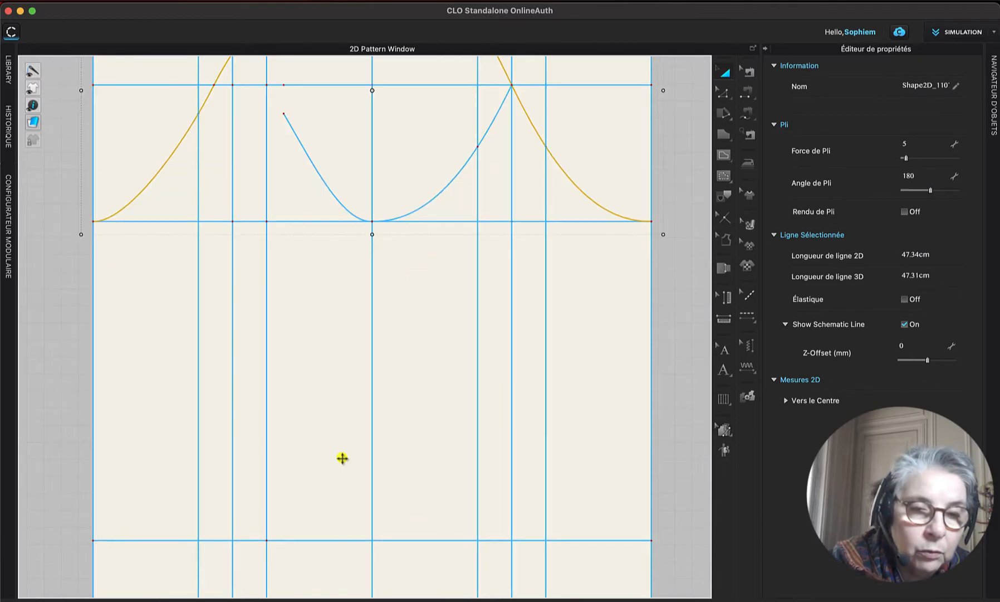
scroll(342, 458, down, 2)
right_drag(343, 458, 360, 362)
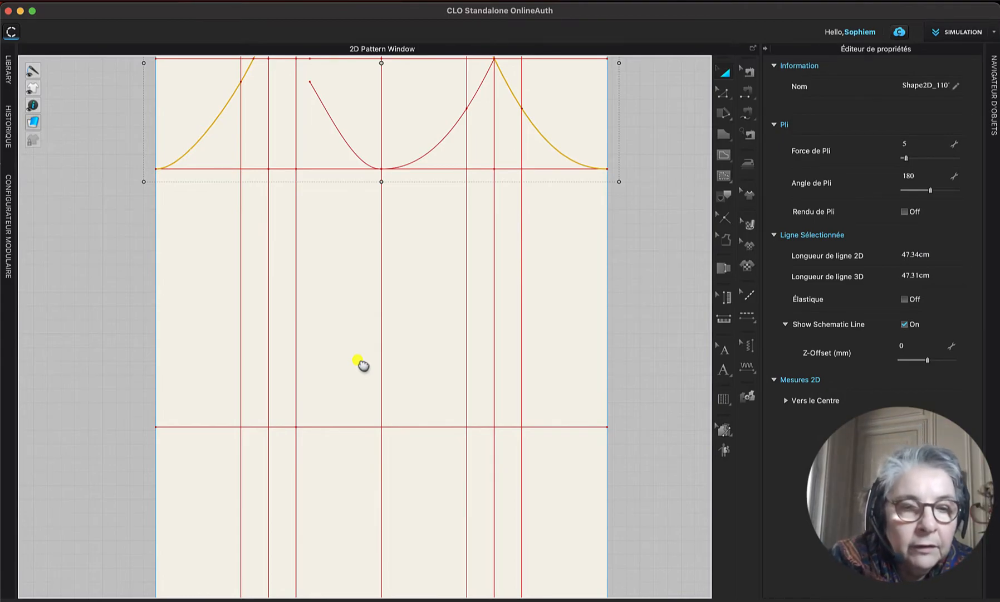
scroll(362, 364, up, 3)
scroll(362, 364, down, 2)
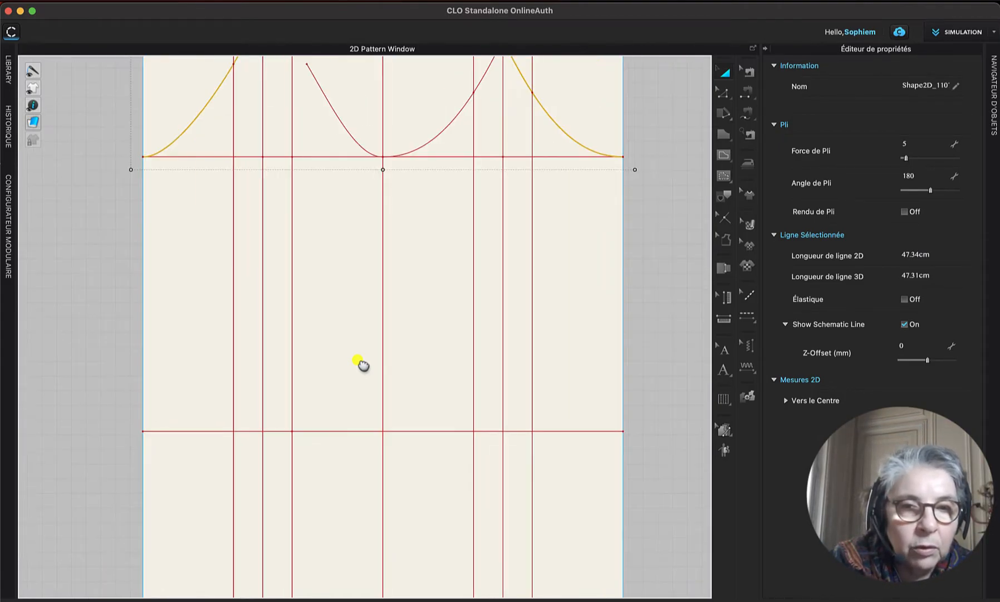
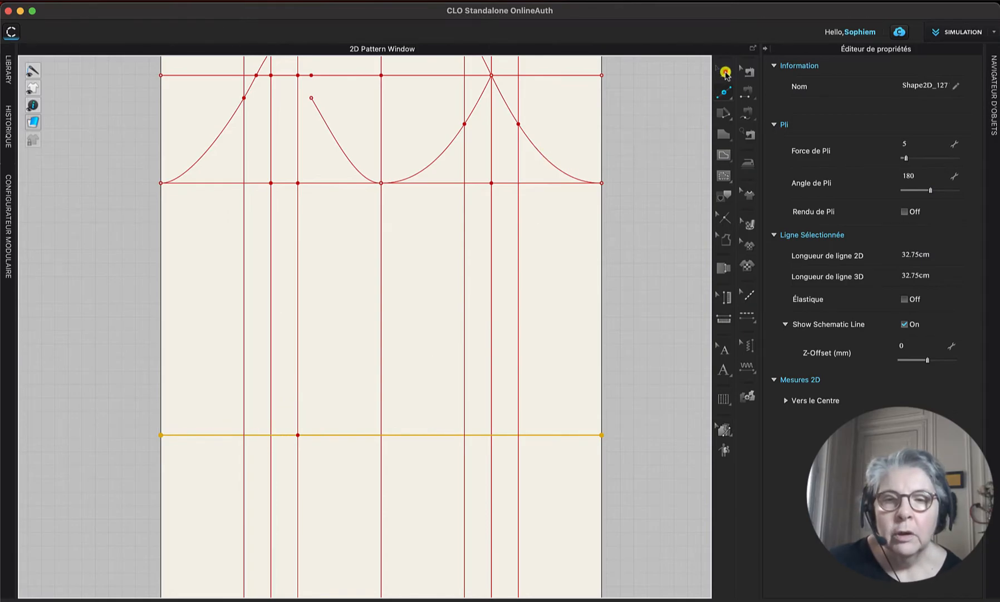
Step: Add intersection points on the horizontal line below the cap base wherever the vertical lines cross it
click(725, 72)
right_click(208, 438)
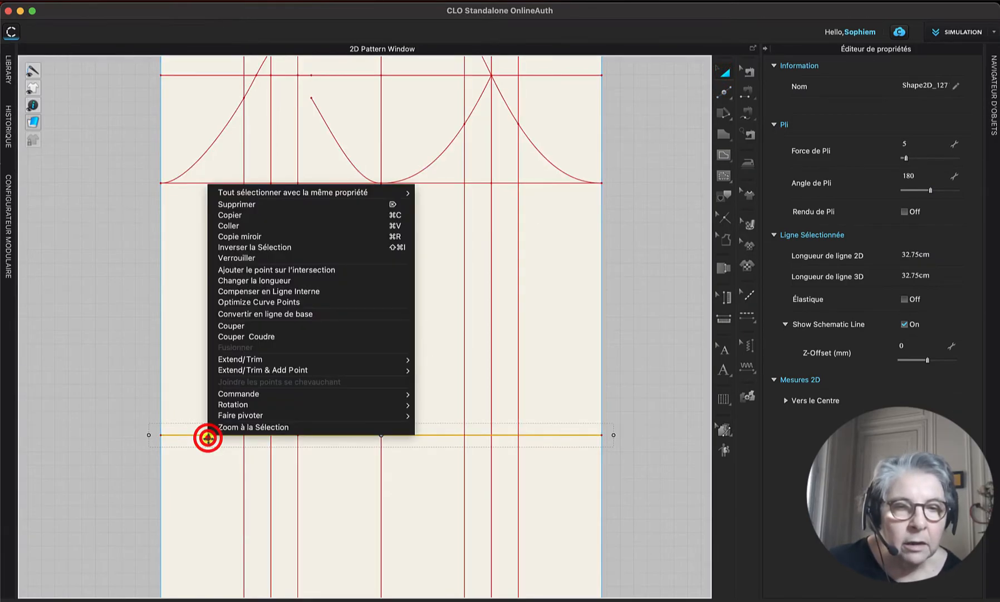
click(317, 270)
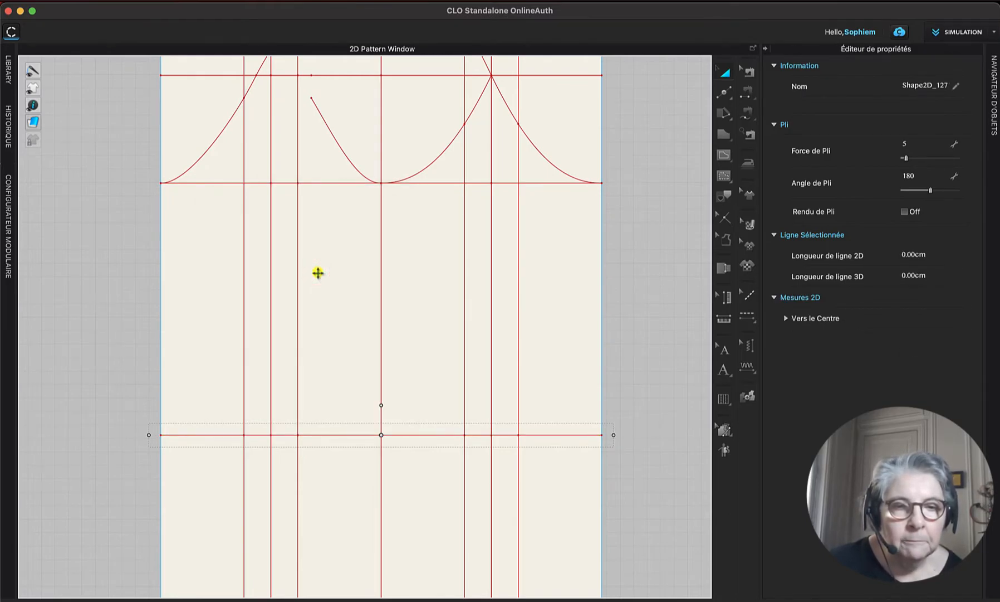
click(618, 298)
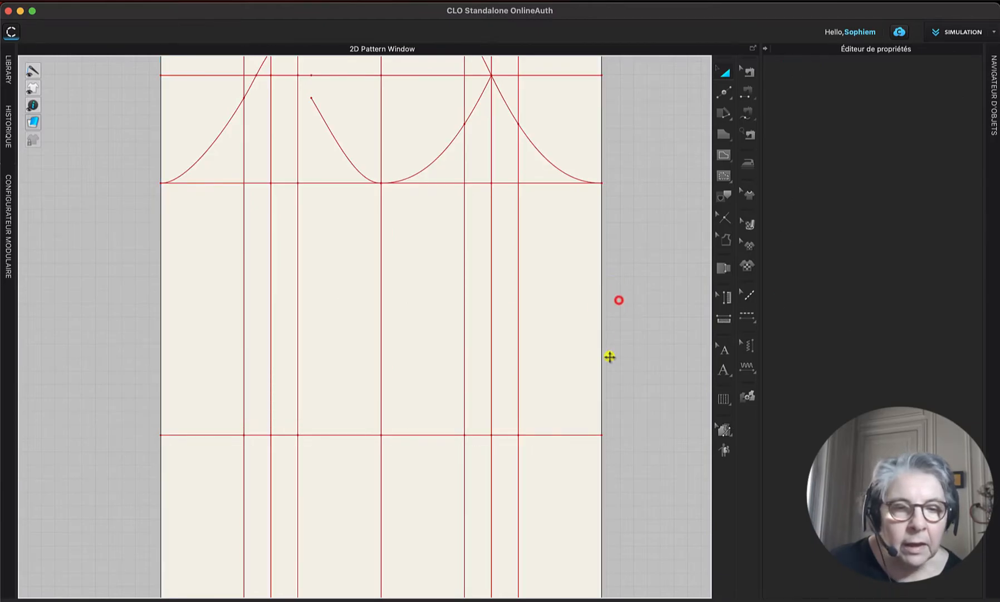
Step: Add a point on the horizontal line below the cap base, 0.5 cm left of the leftmost inner vertical line
click(723, 90)
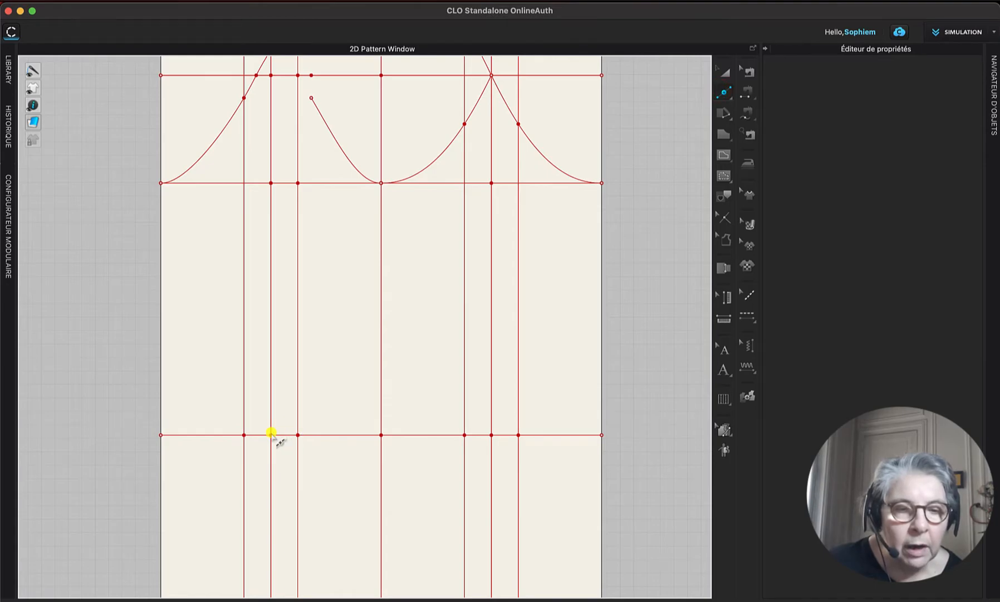
click(233, 434)
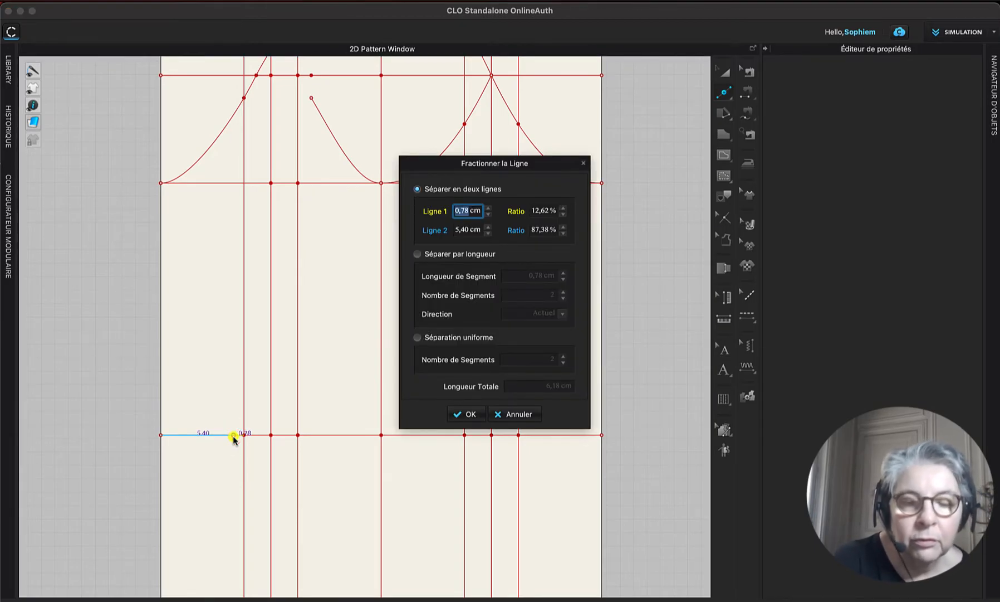
text(0,5)
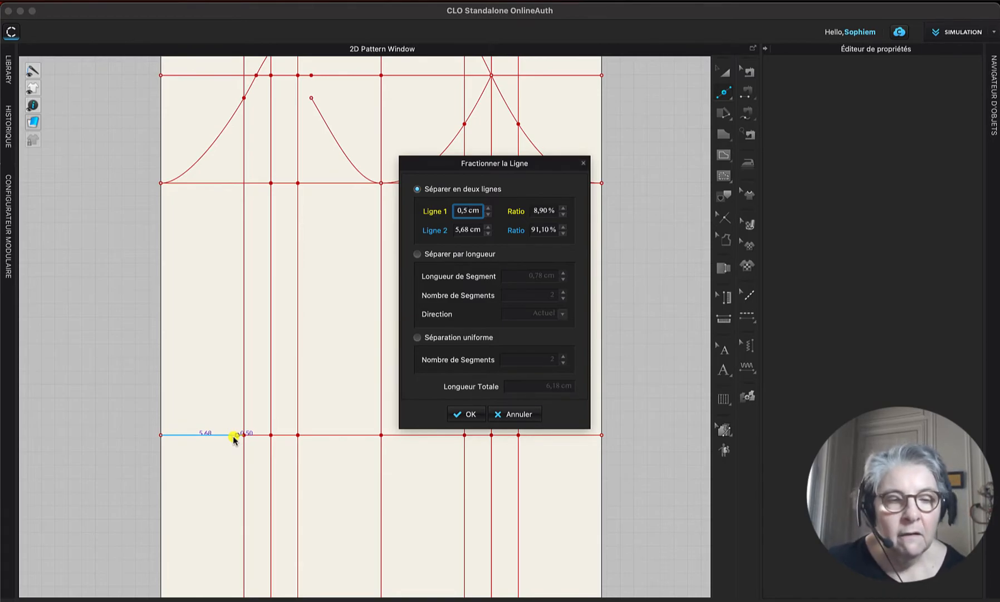
click(475, 416)
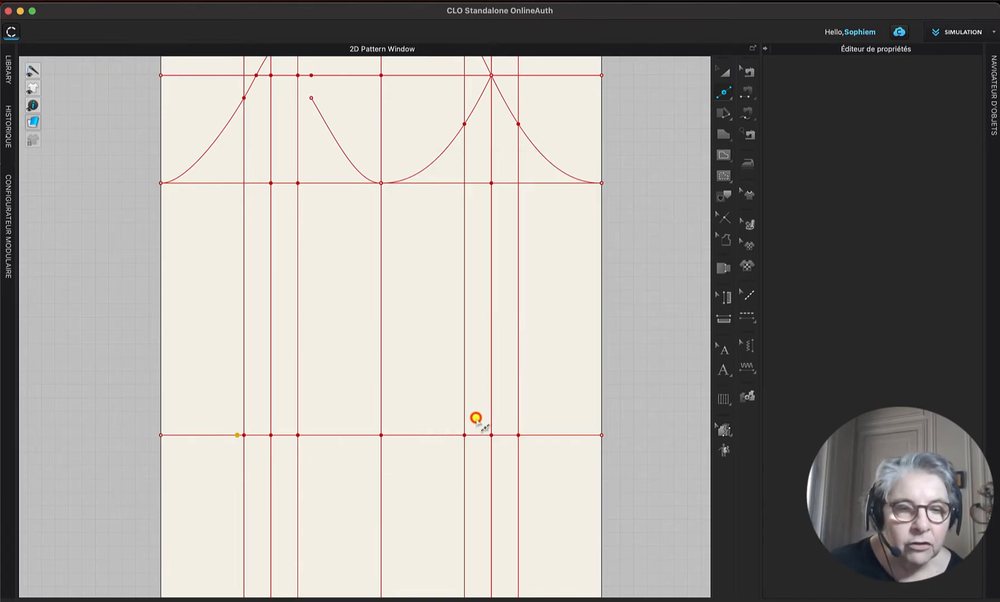
Step: Split the same horizontal line 0.5 cm left of the third inner vertical, the one nearest the centre line on its left
click(289, 436)
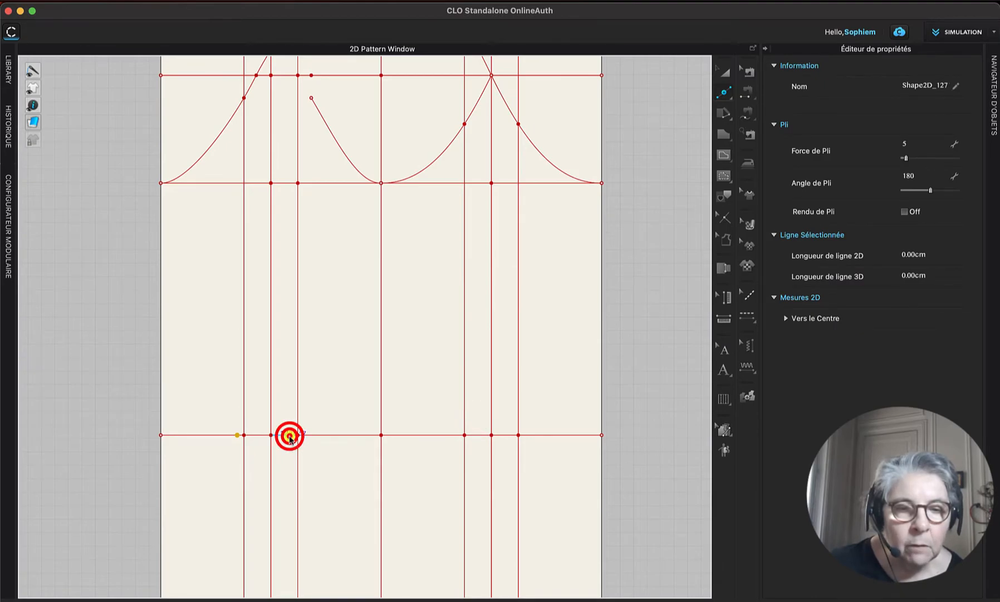
text(0)
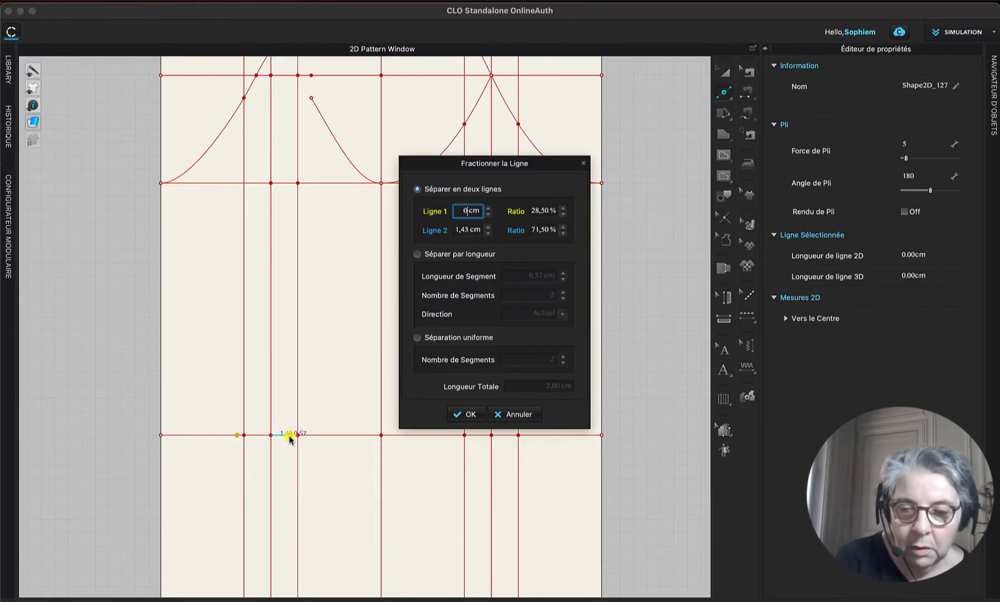
text(,5)
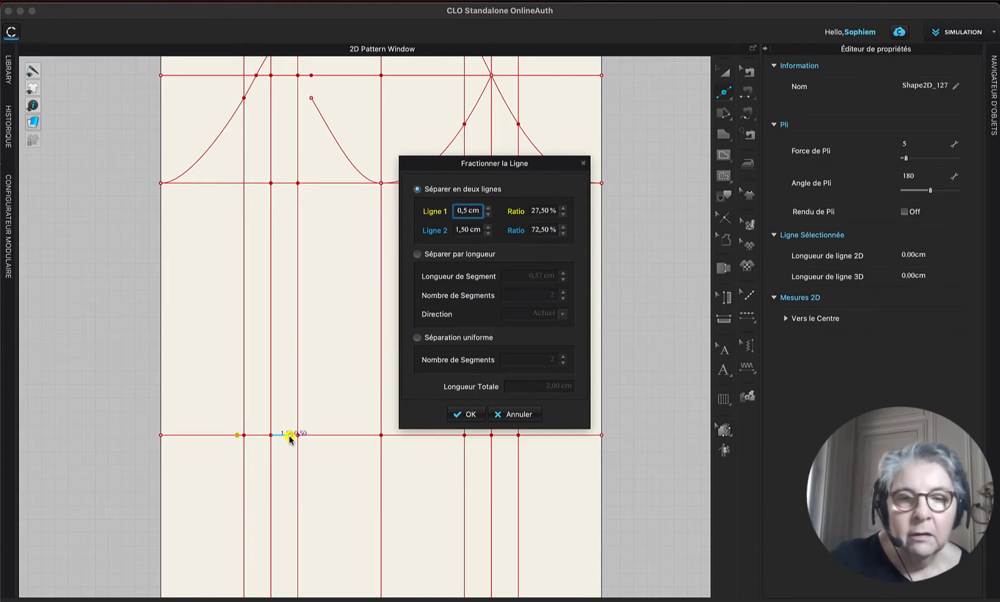
click(472, 413)
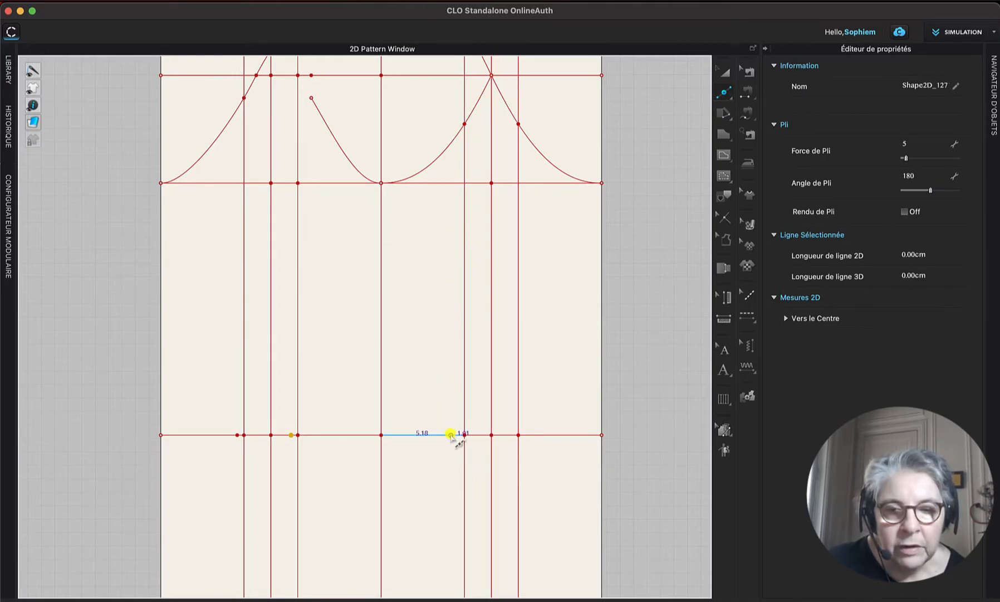
Step: Place a point on that horizontal line 0.5 cm left of the first vertical to the right of the centre line
click(451, 434)
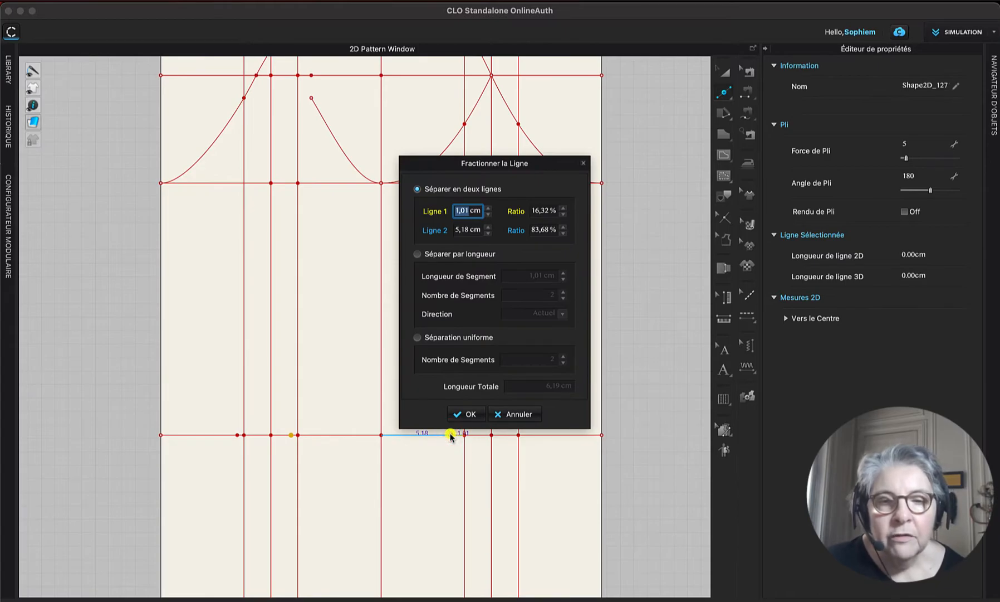
text(0)
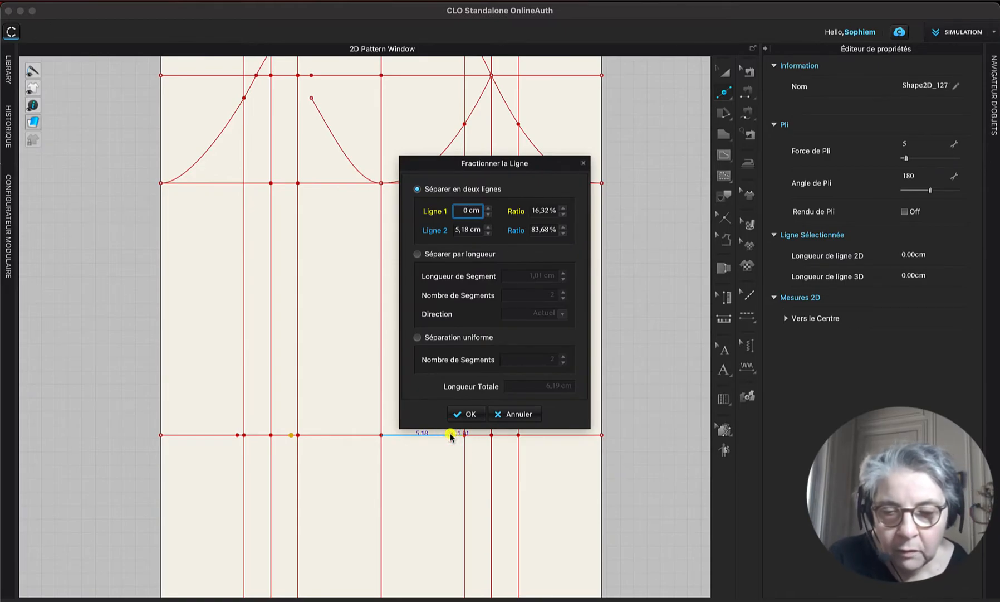
text(,5)
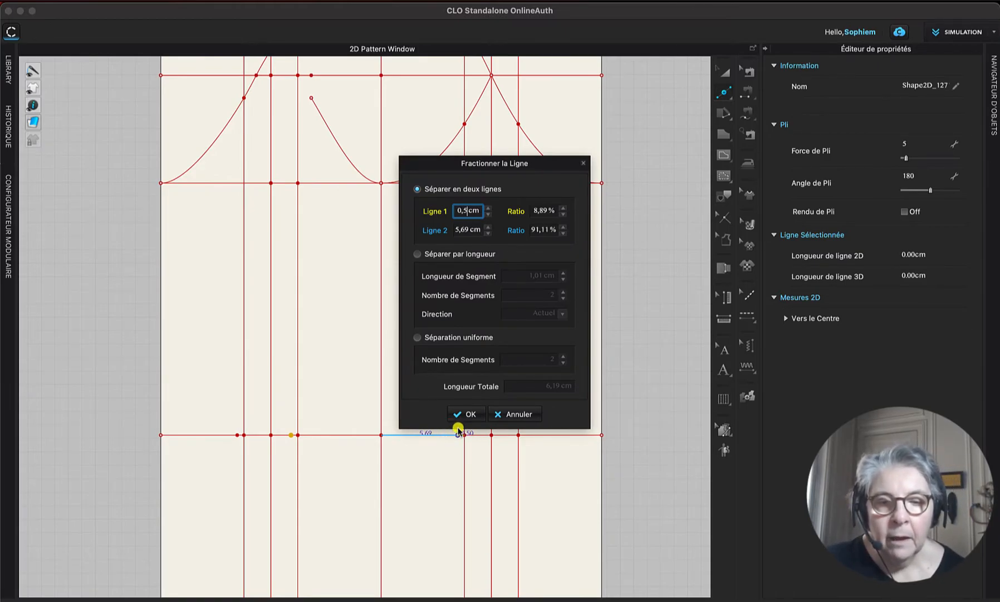
click(458, 415)
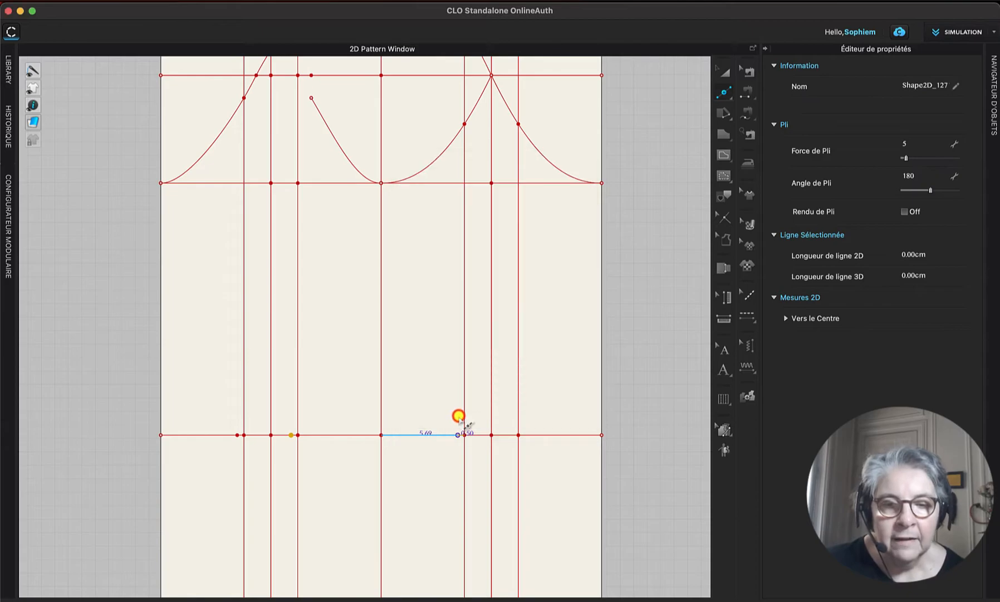
Step: Split the lower horizontal line with a point 0.5 cm to the left of the rightmost interior vertical
click(510, 434)
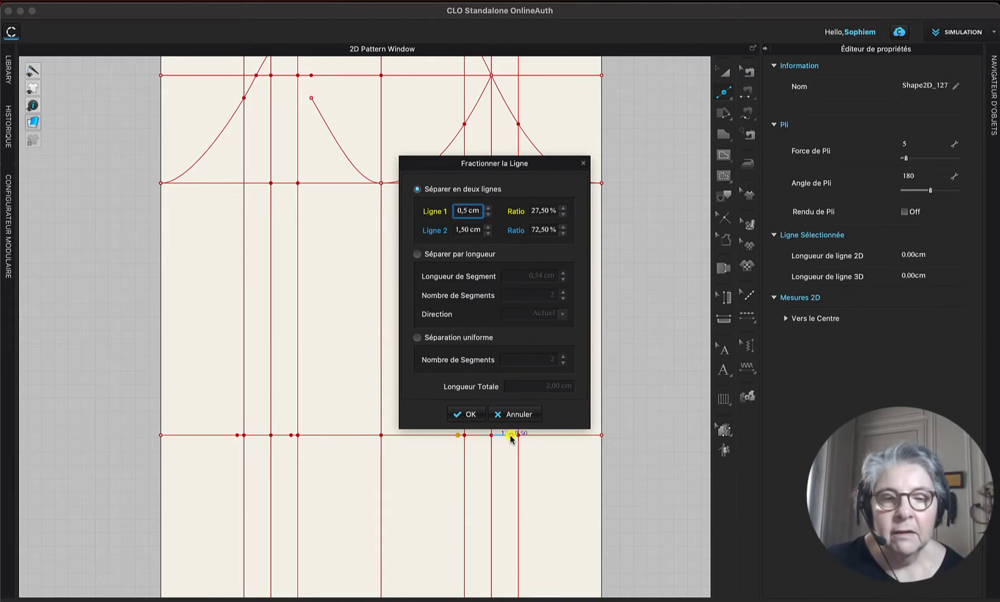
click(468, 413)
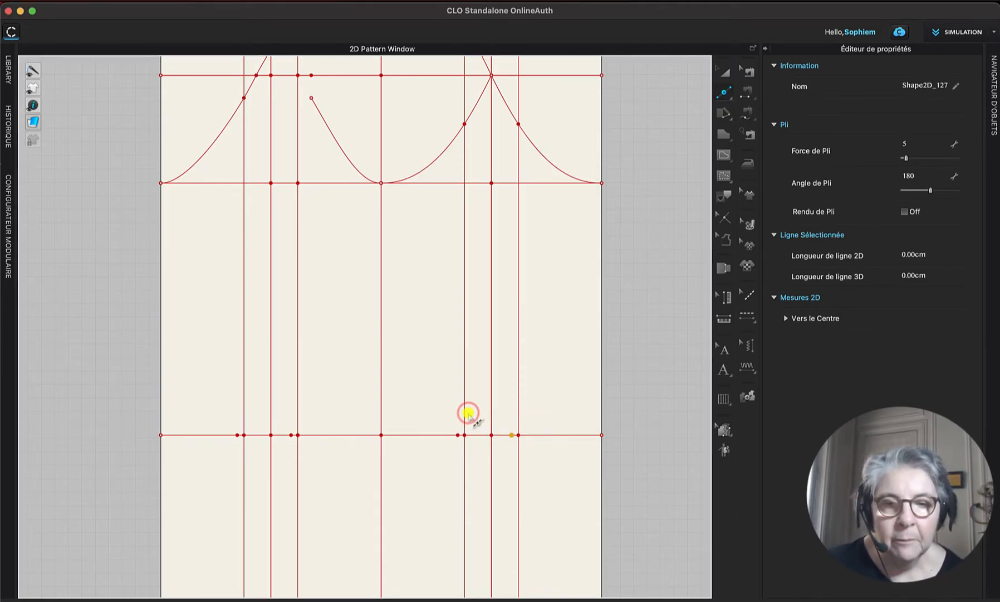
click(722, 158)
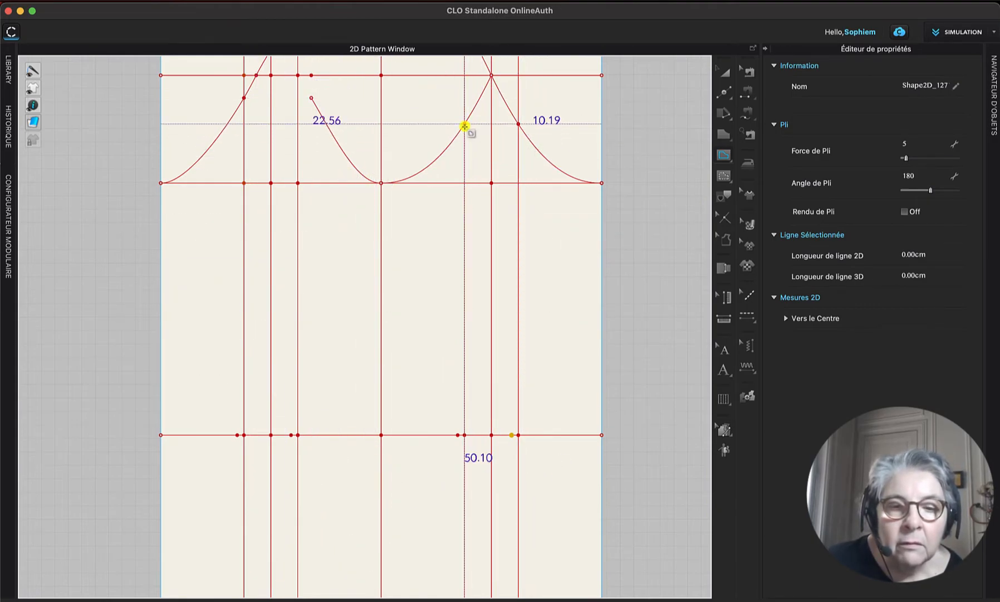
click(724, 92)
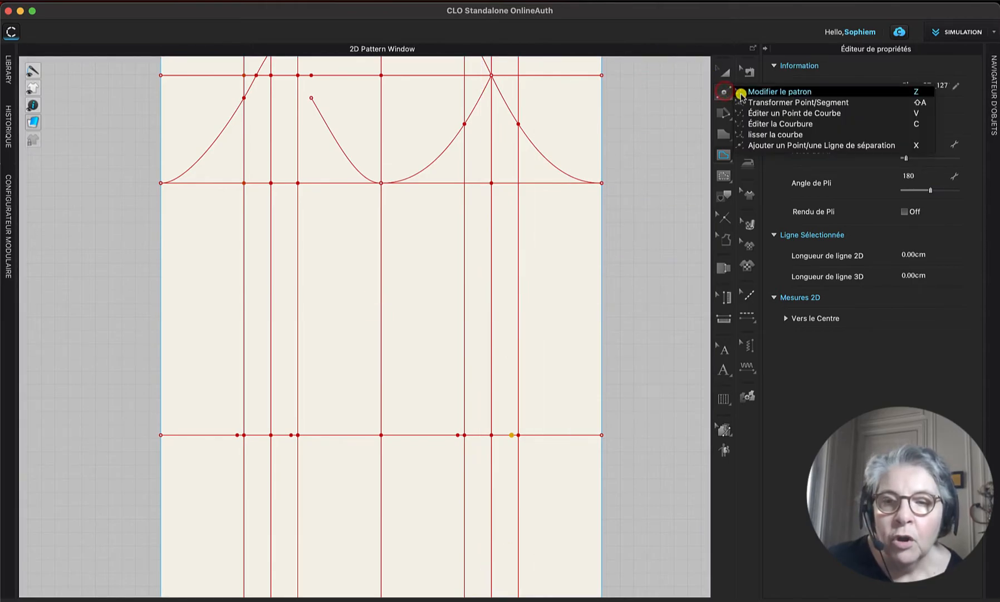
click(758, 88)
click(464, 435)
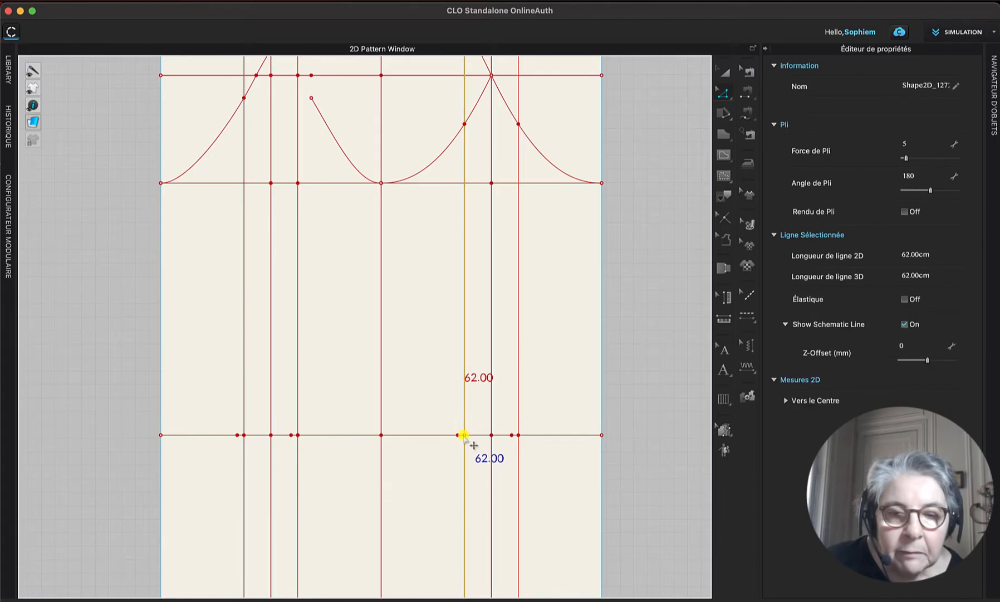
drag(464, 433, 462, 433)
key(super+z)
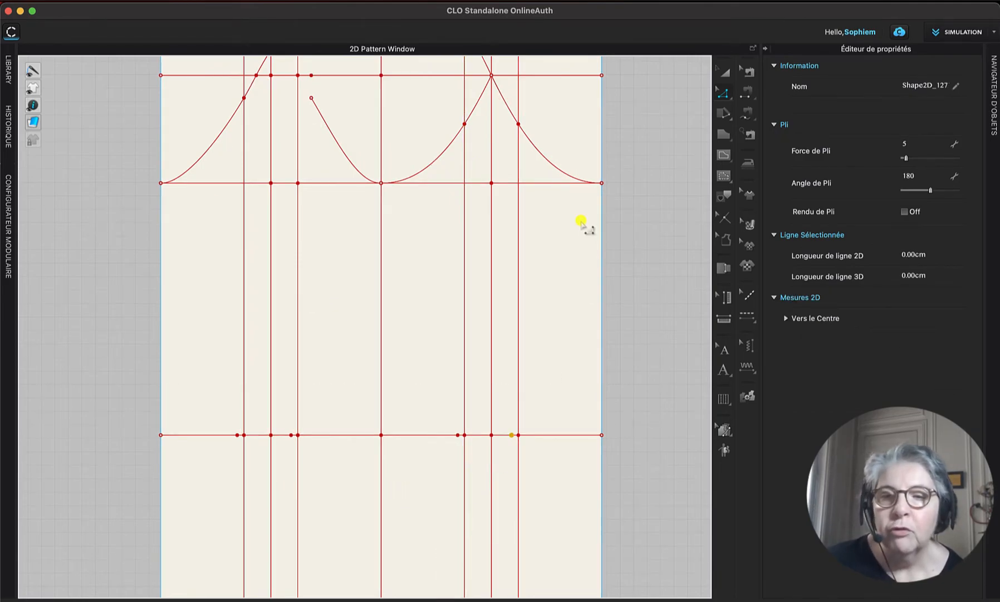
Step: Draw straight internal lines from the third curve's point on its vertical and the short curve's open end down to their nearest 0.5 cm split points
click(724, 154)
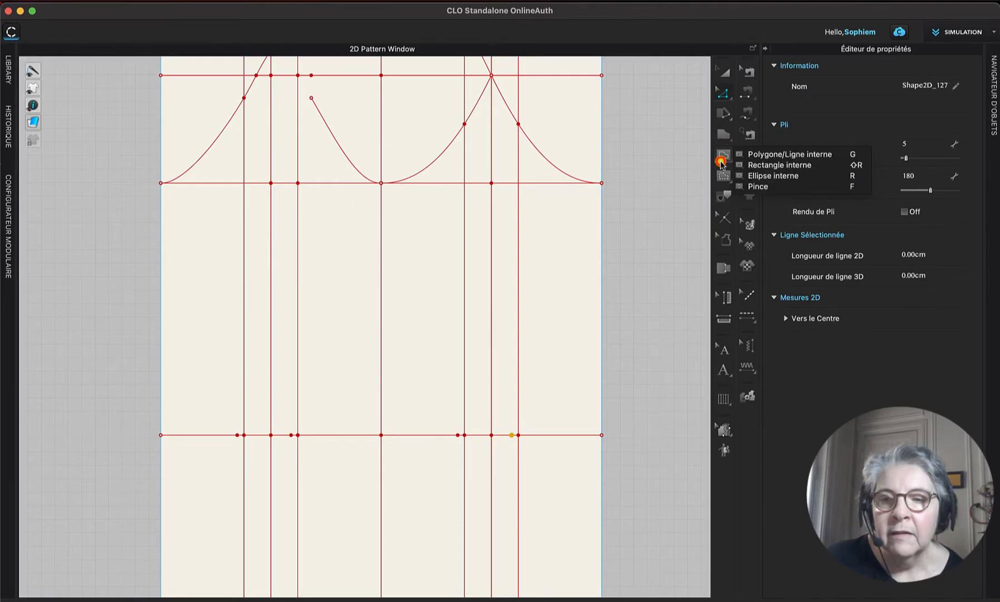
click(757, 152)
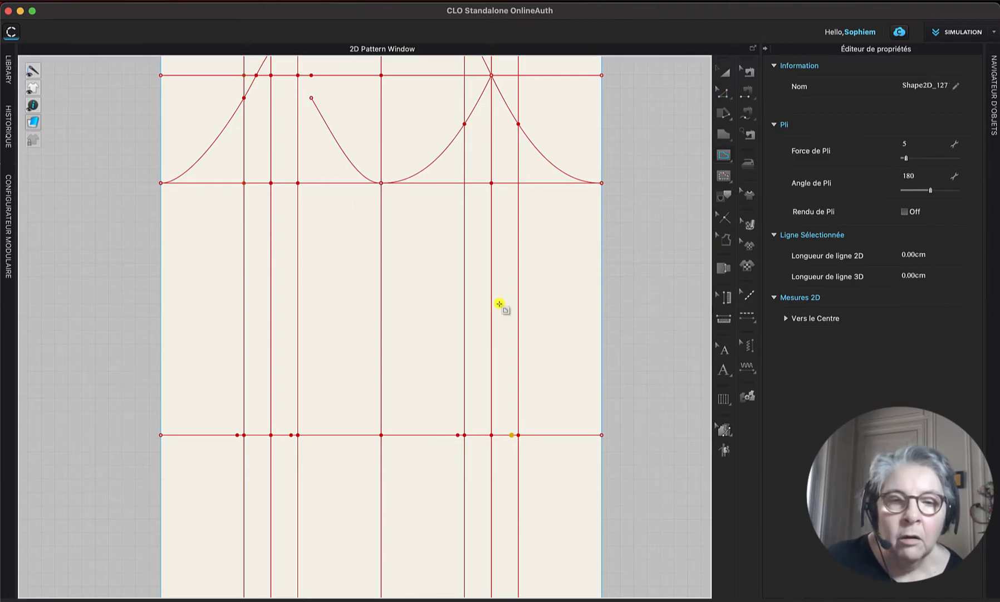
click(464, 126)
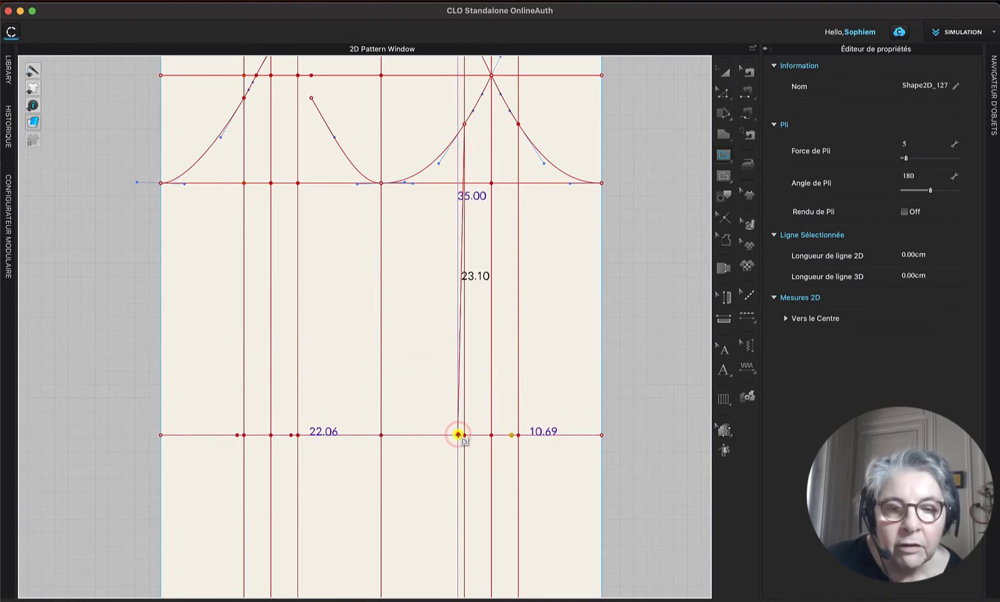
double_click(458, 434)
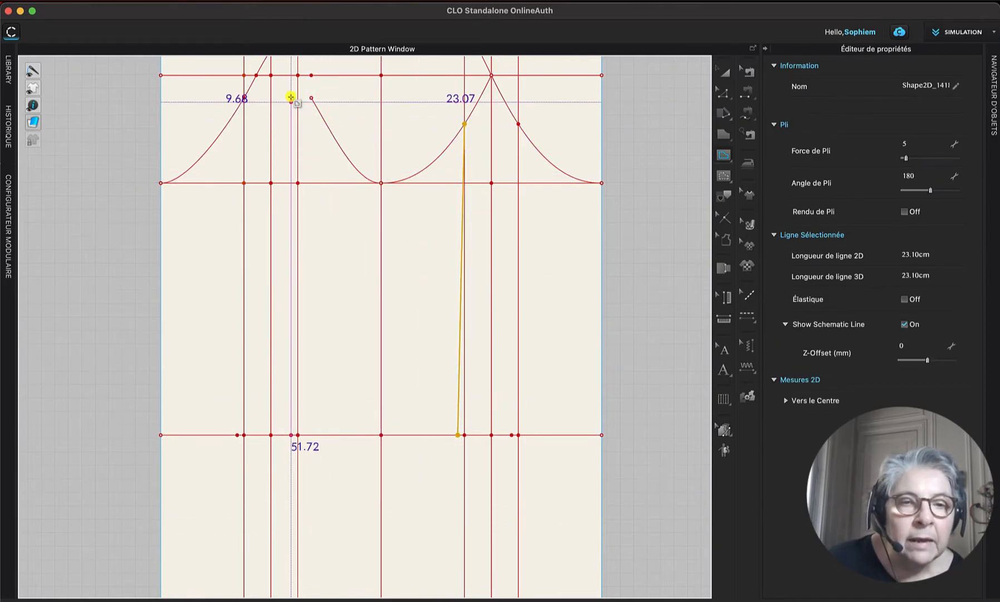
click(311, 98)
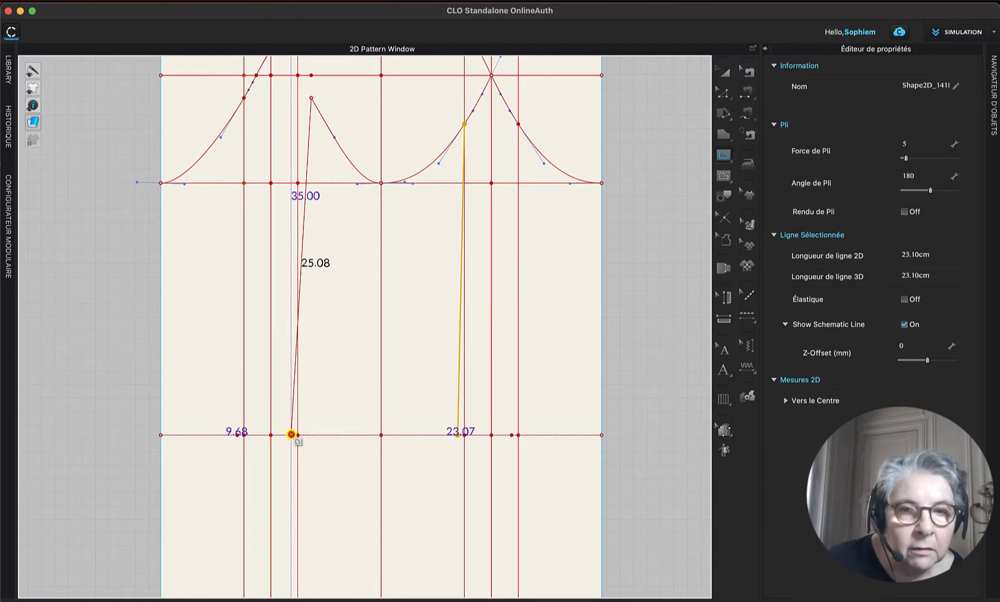
double_click(292, 433)
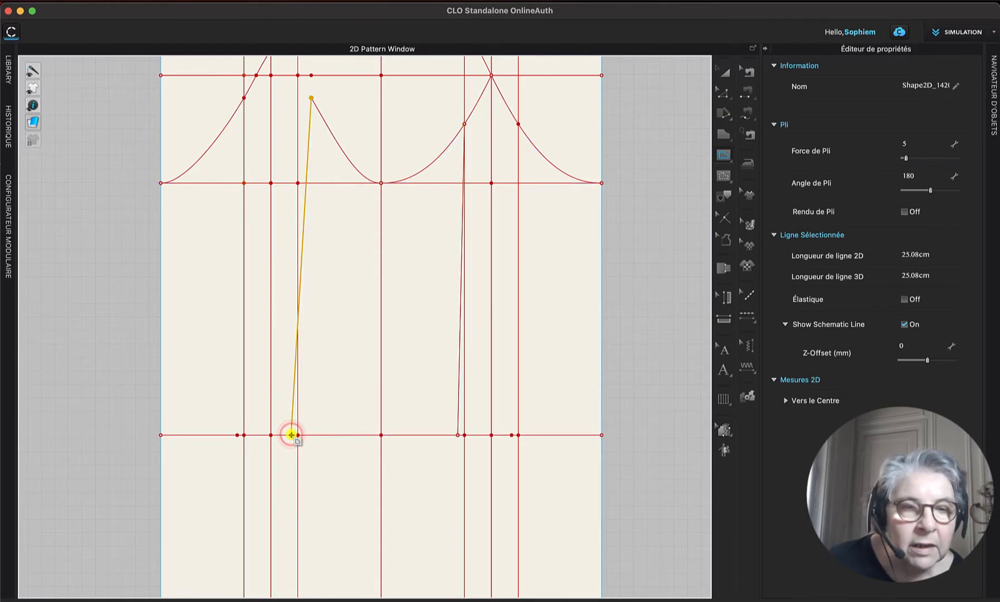
Step: Draw straight internal lines from the outer-left and outer-right curve points on their verticals down to the matching 0.5 cm split points
click(244, 98)
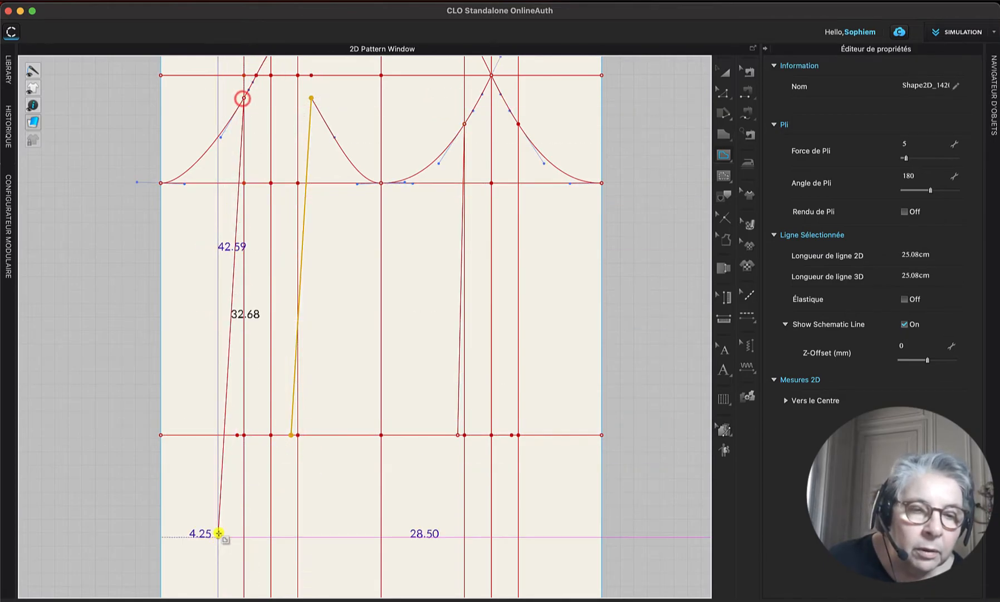
double_click(237, 435)
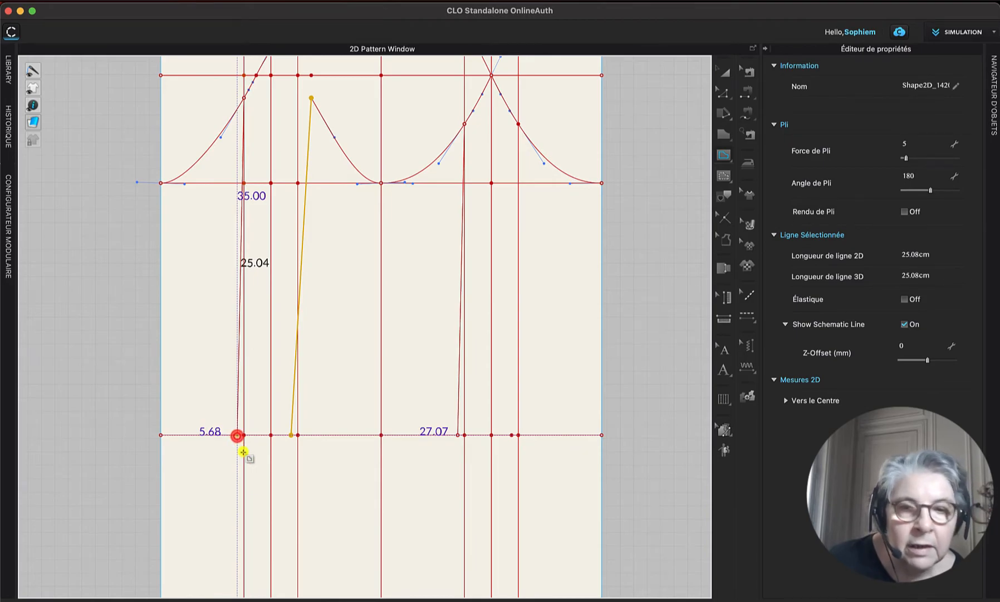
click(519, 125)
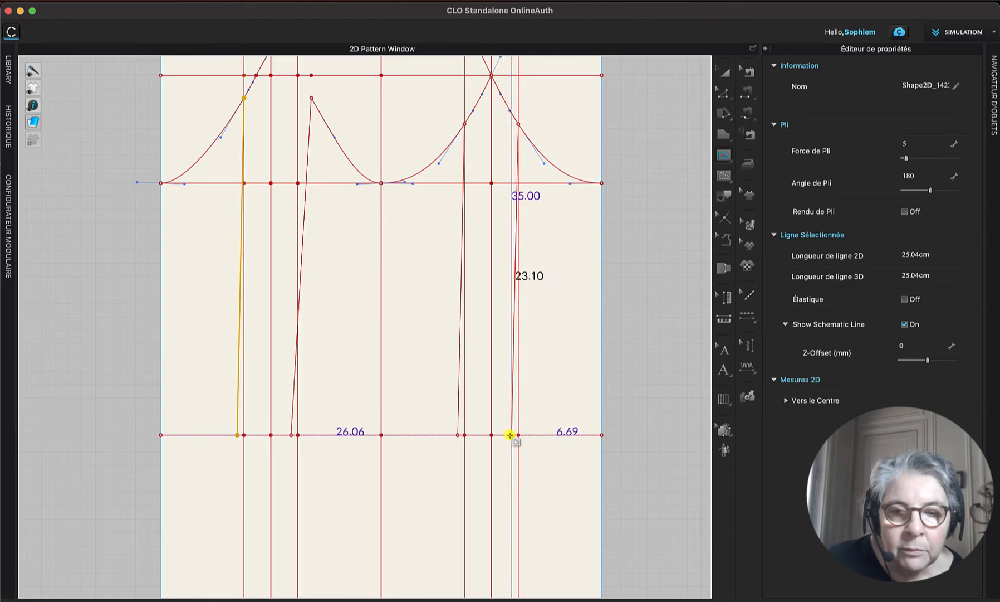
double_click(510, 435)
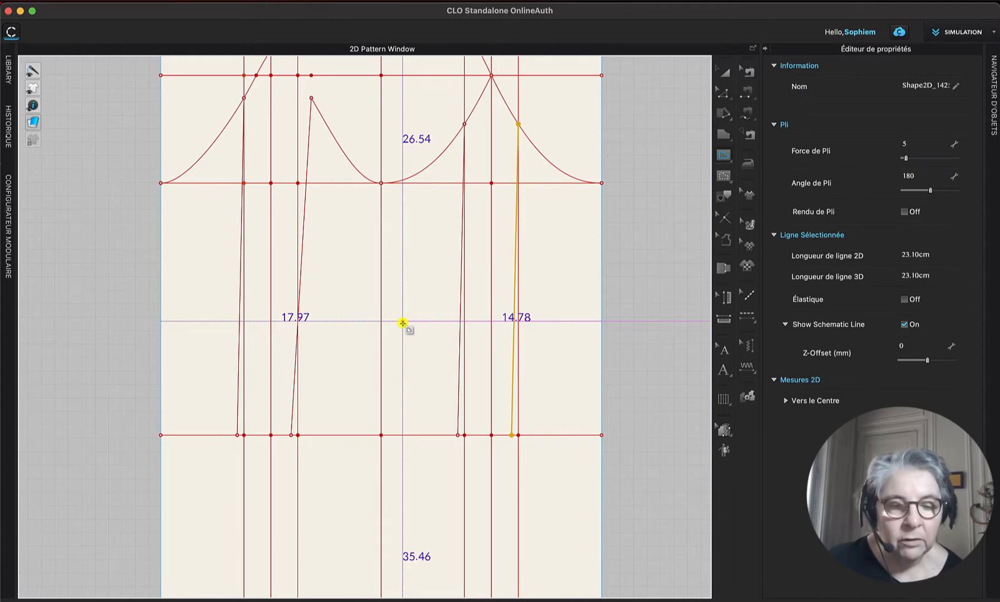
Step: Offset the pattern's bottom edge as one internal line 2 cm inside, on one side only and extended to the pattern outline
middle_drag(401, 365, 420, 129)
middle_drag(462, 337, 457, 225)
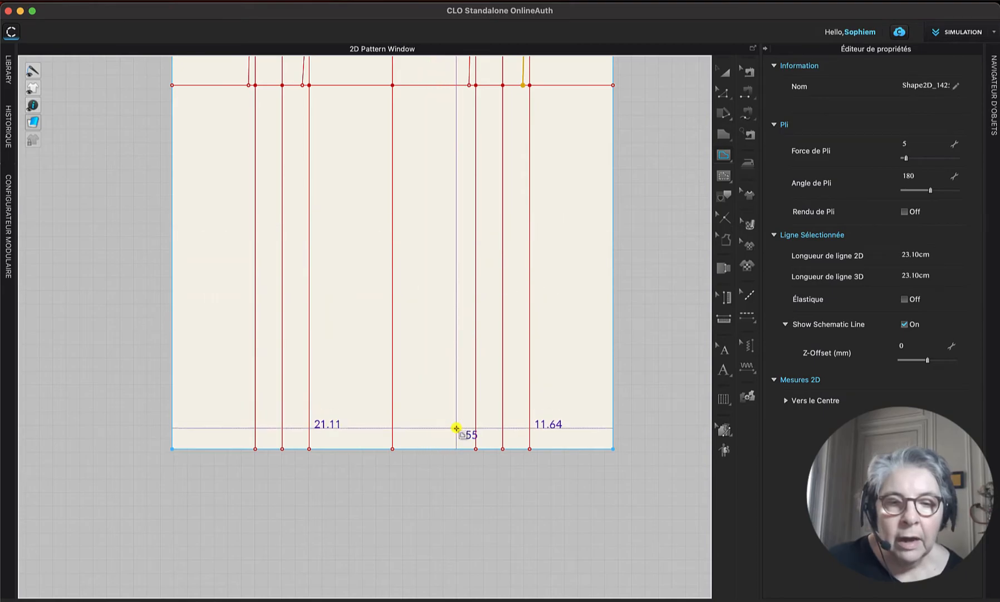
click(724, 76)
click(723, 95)
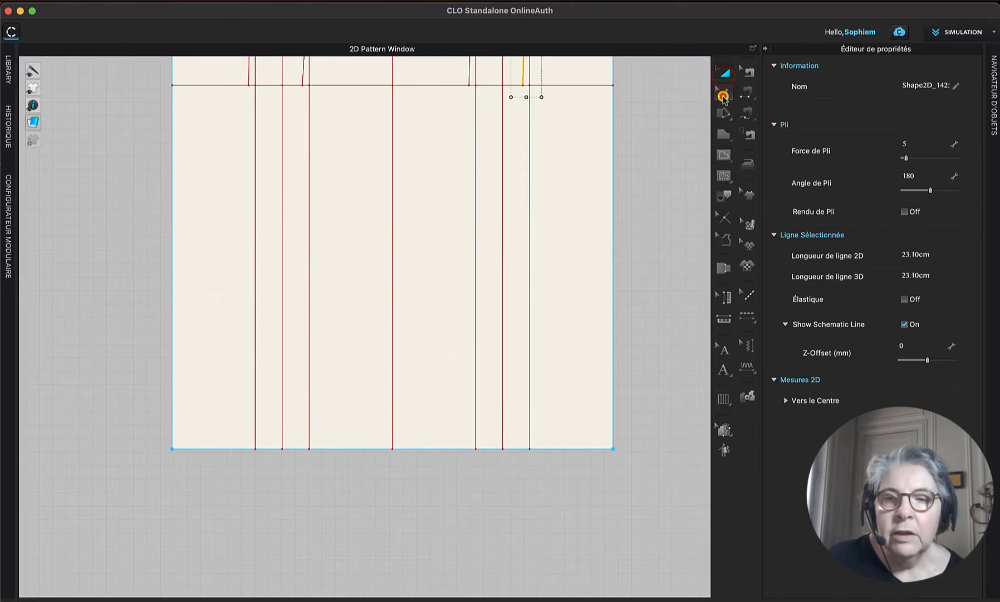
click(744, 94)
drag(155, 436, 699, 468)
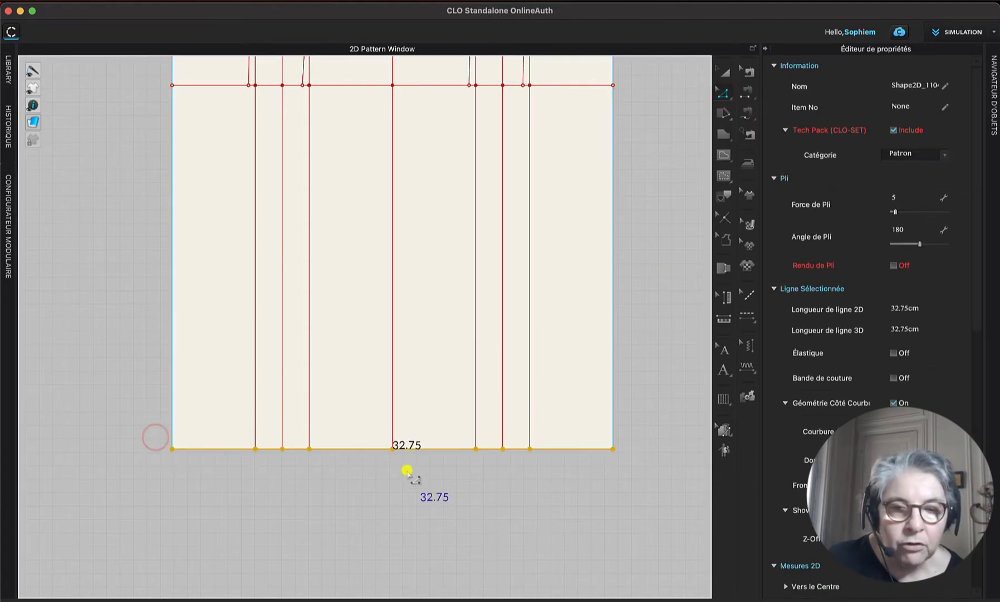
right_click(427, 447)
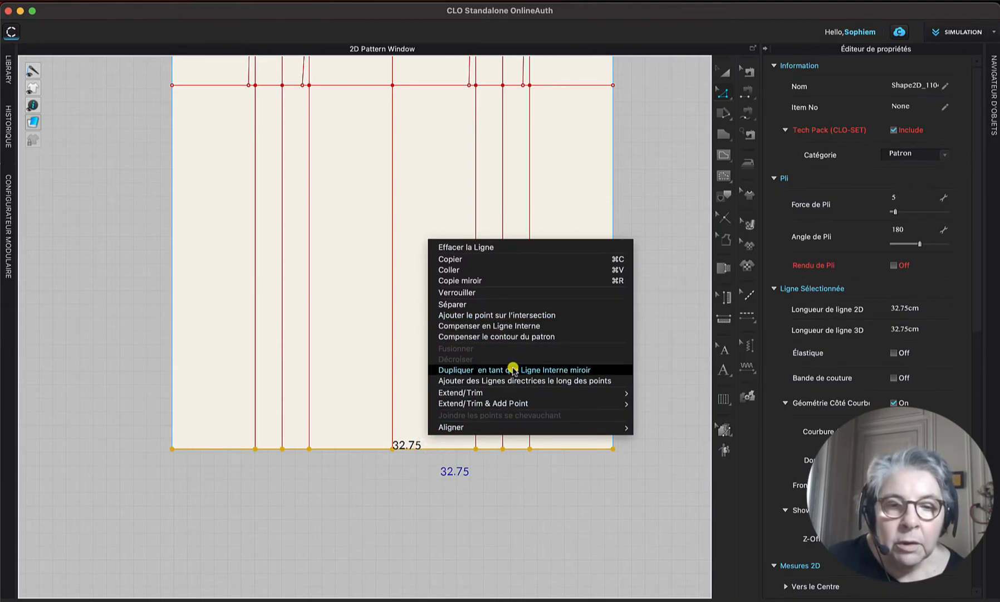
click(502, 326)
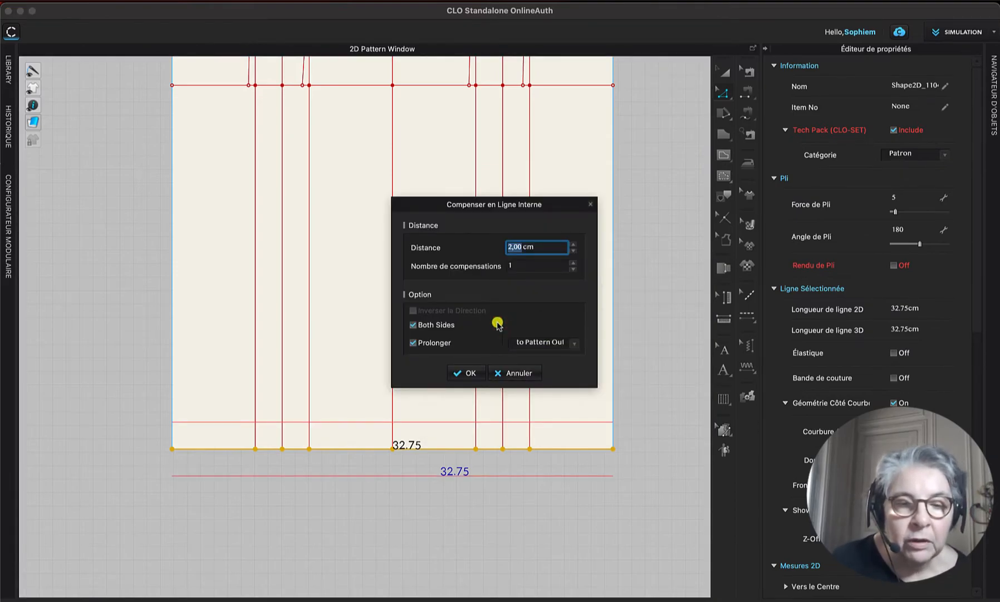
click(413, 325)
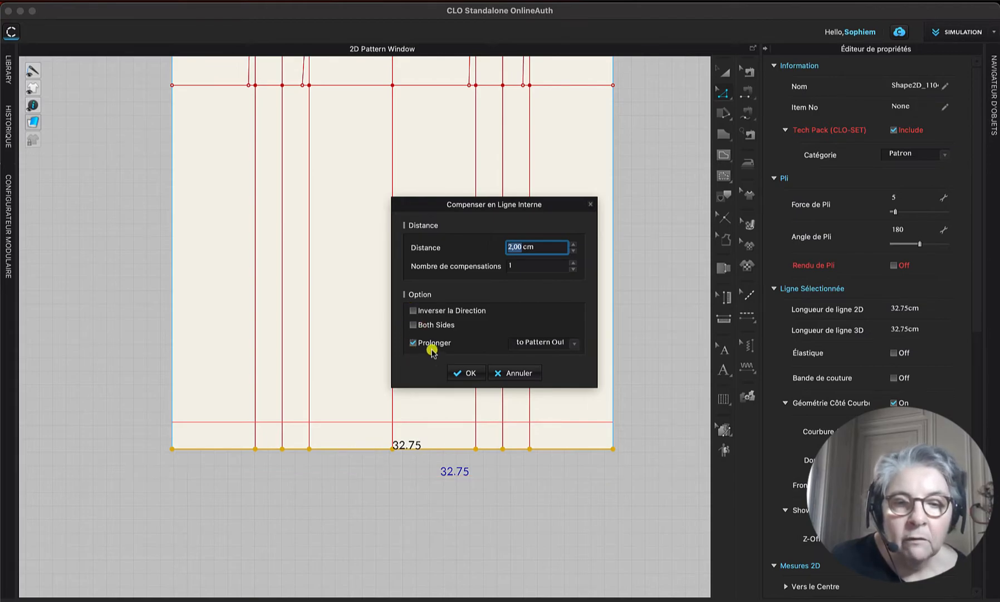
click(468, 373)
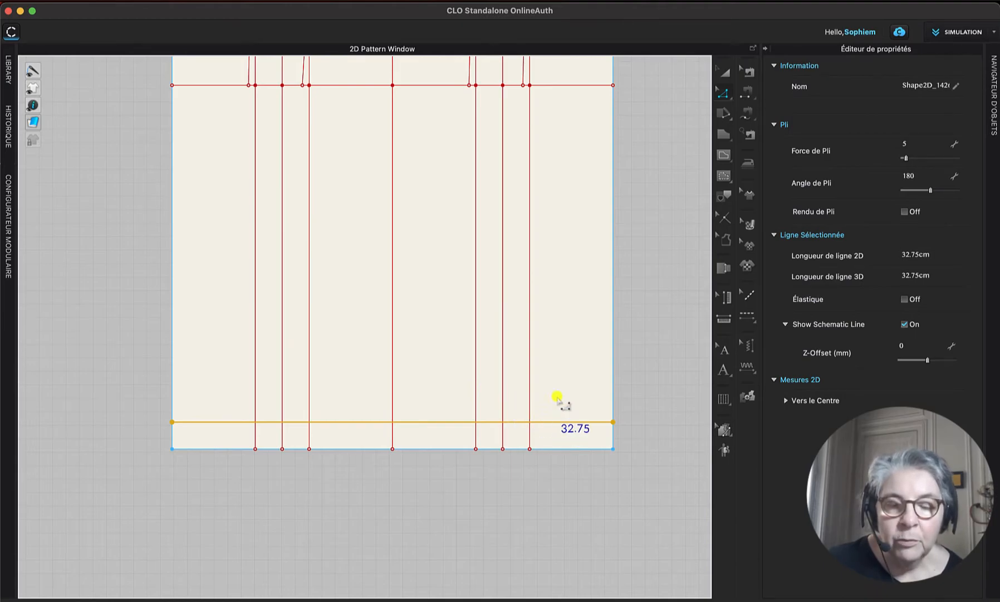
Step: Add intersection points on the two outer verticals of the right-hand group where they cross other lines, including the 2 cm hem line
drag(560, 384, 464, 436)
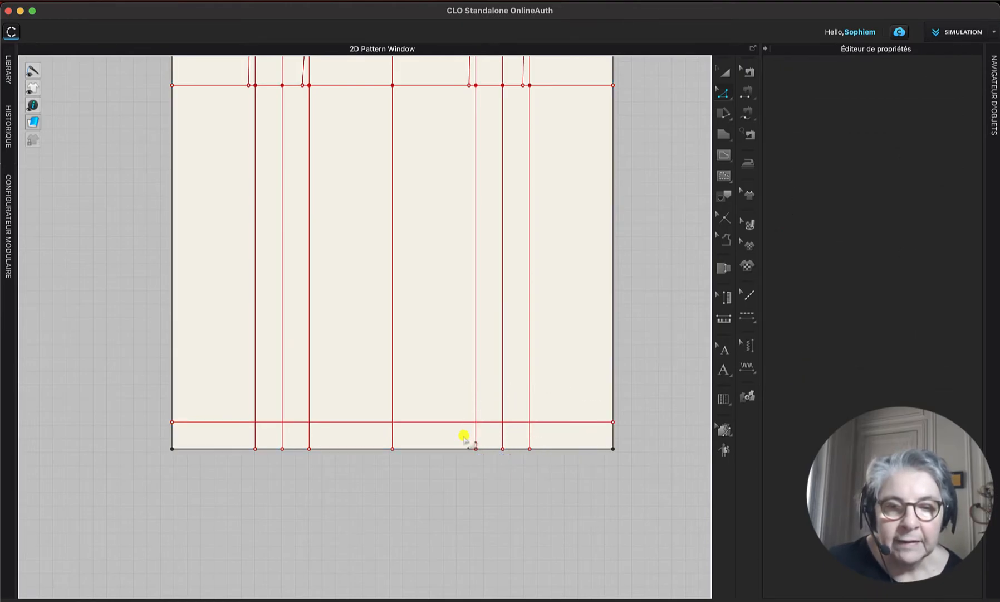
click(477, 395)
shift+click(529, 409)
right_click(528, 407)
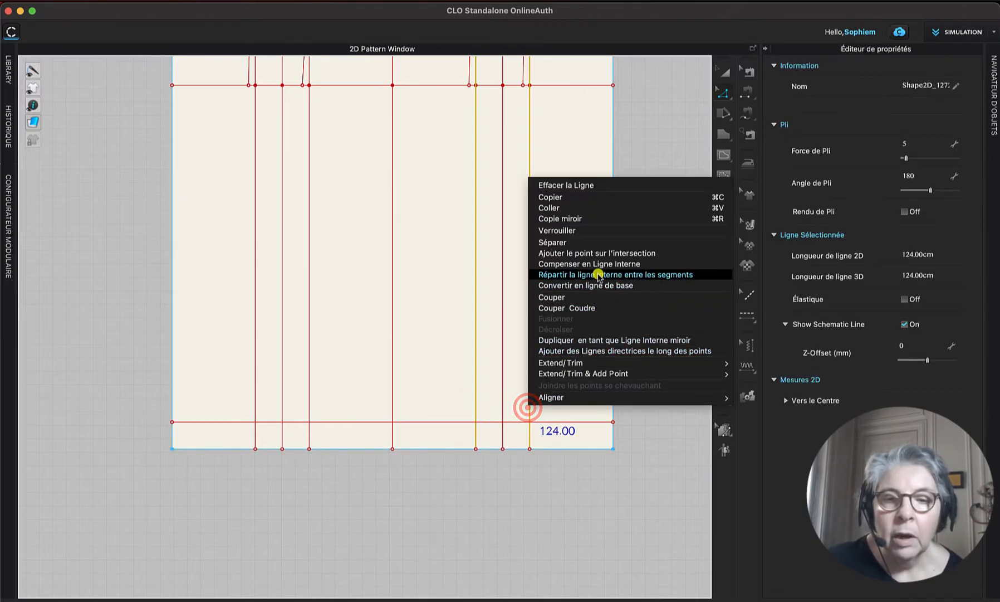
click(594, 254)
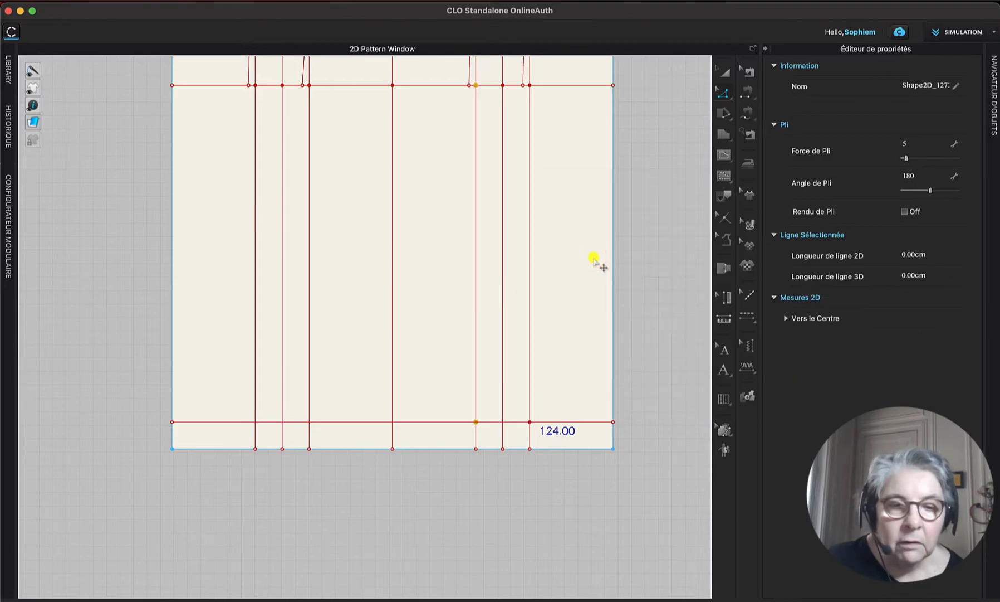
click(629, 256)
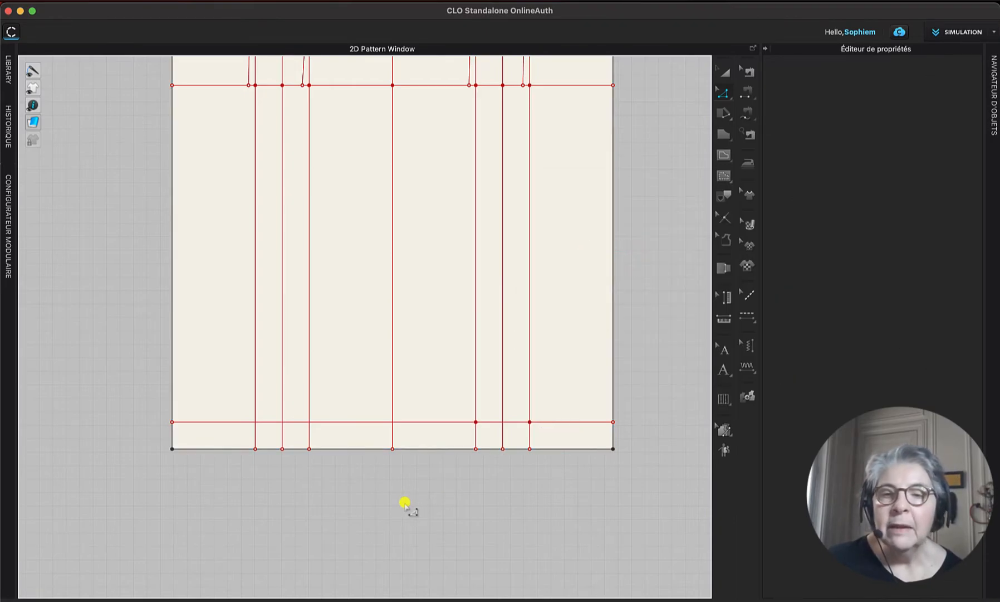
Step: Add a point on the 2 cm hem line at the right group's first vertical, and split the segment beyond it by an exact length
click(722, 160)
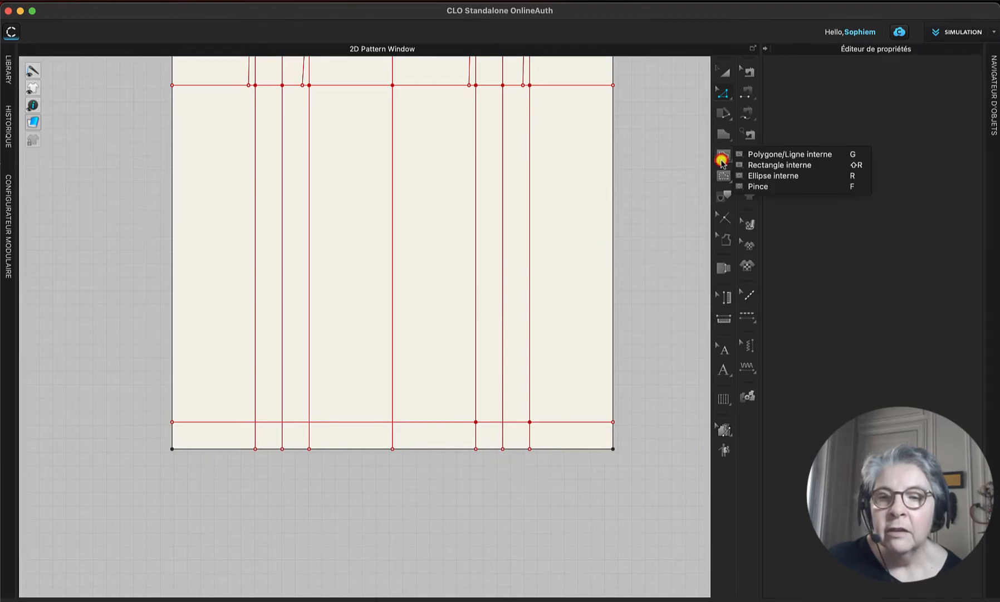
click(760, 151)
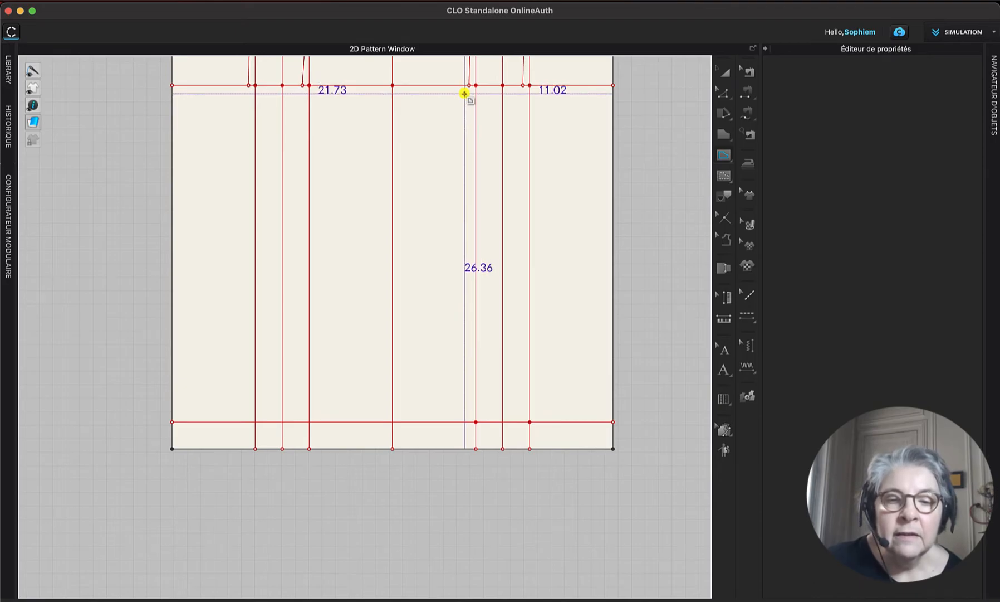
click(725, 94)
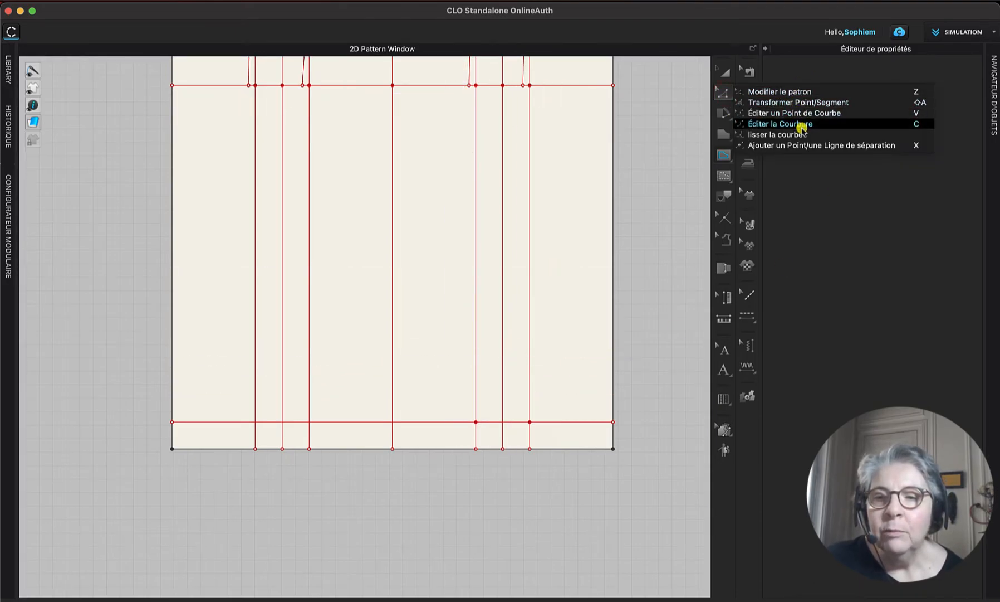
click(813, 146)
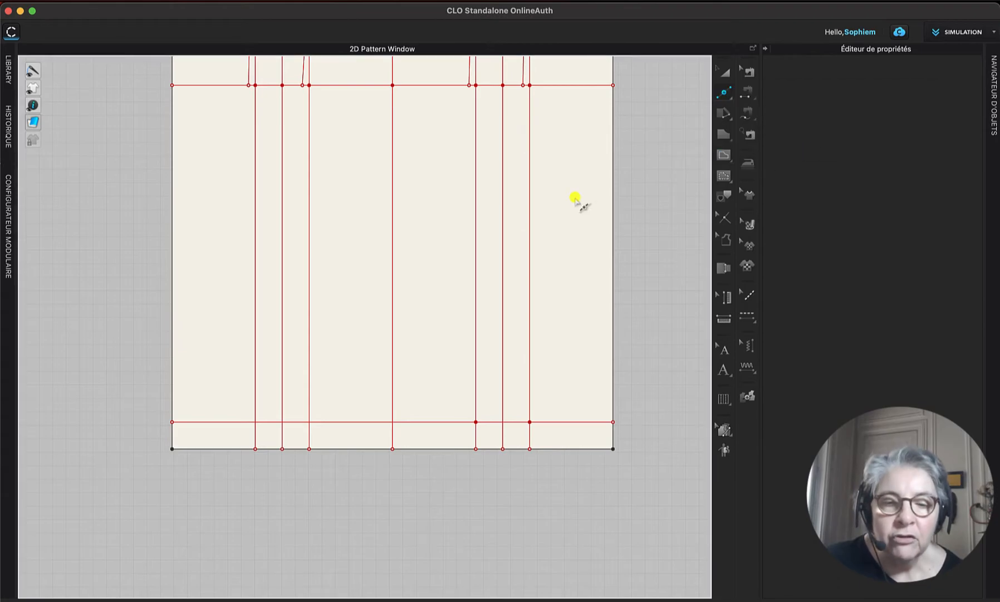
click(477, 422)
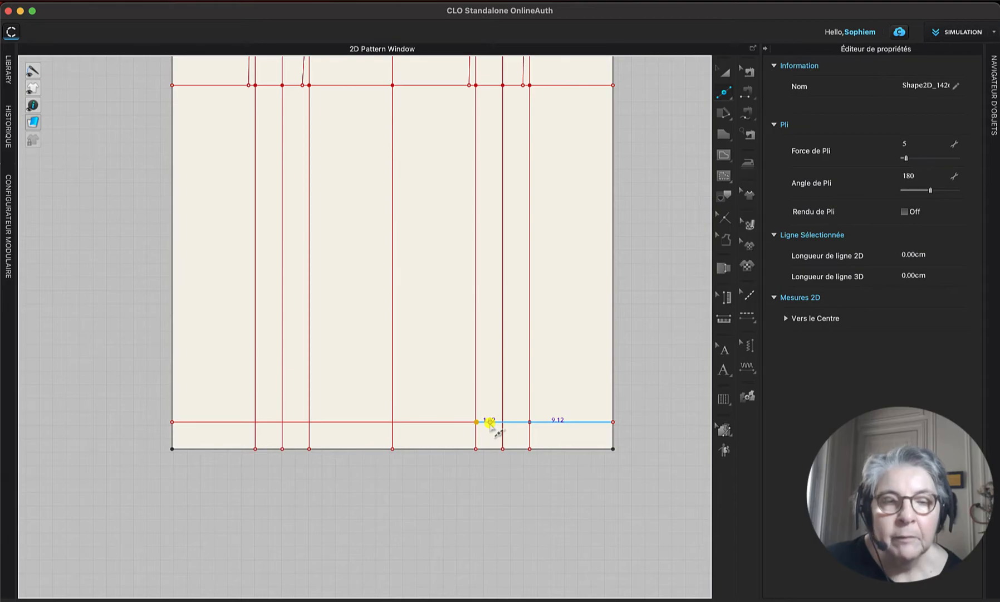
right_click(489, 422)
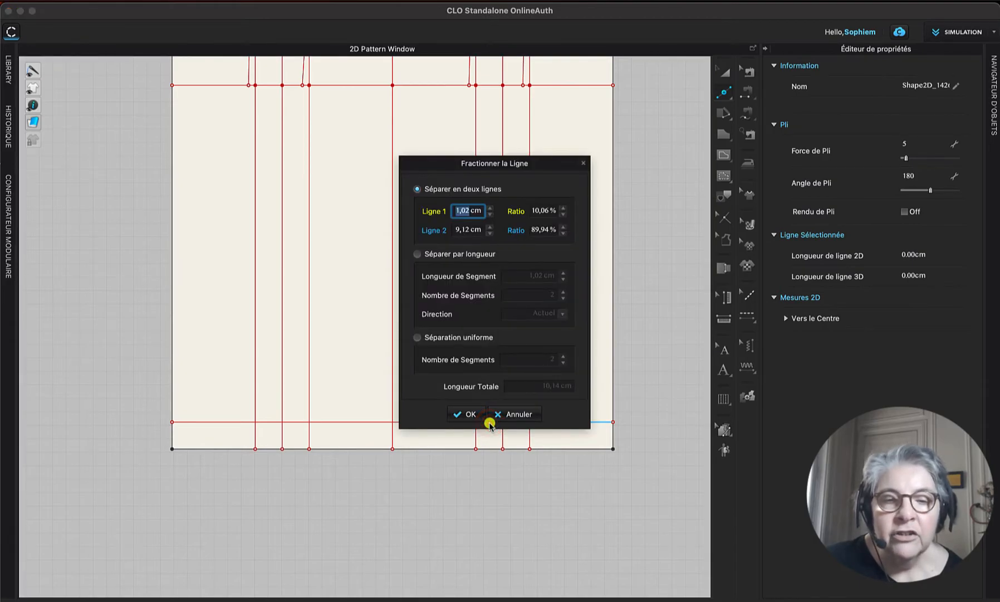
text(1)
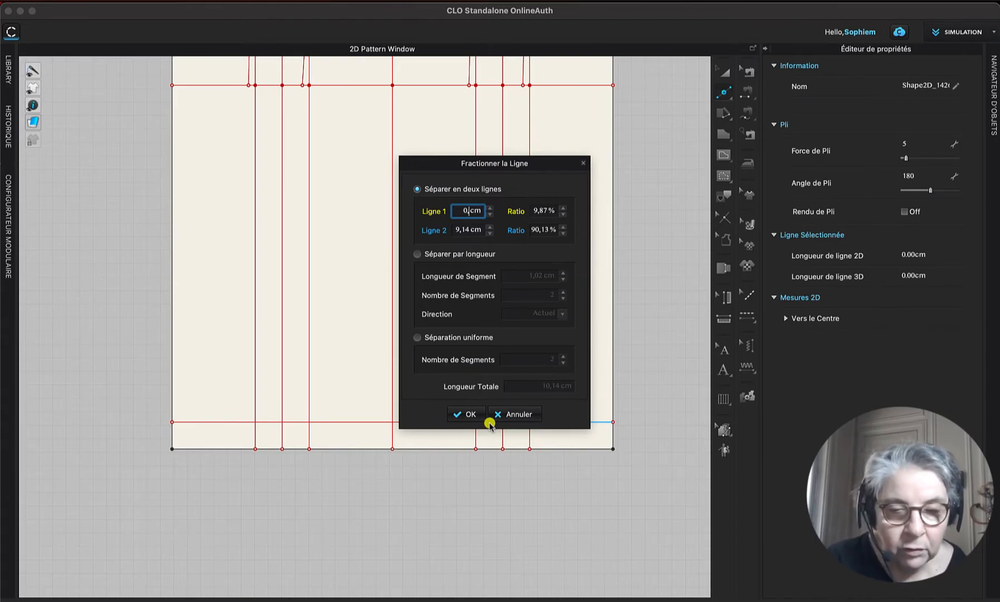
key(Return)
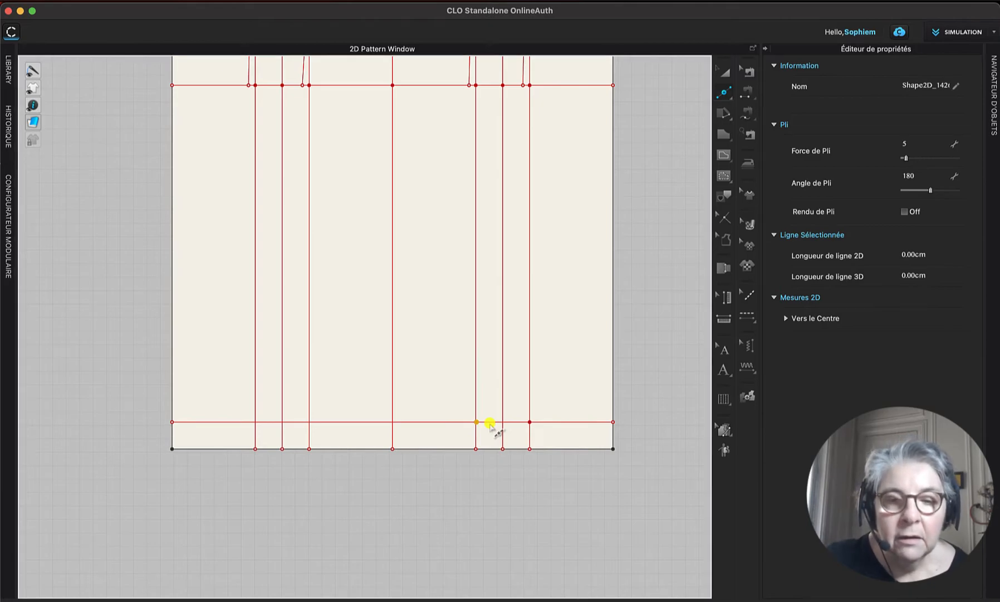
Step: Undo the last split made on the 2 cm hem line
key(super+z)
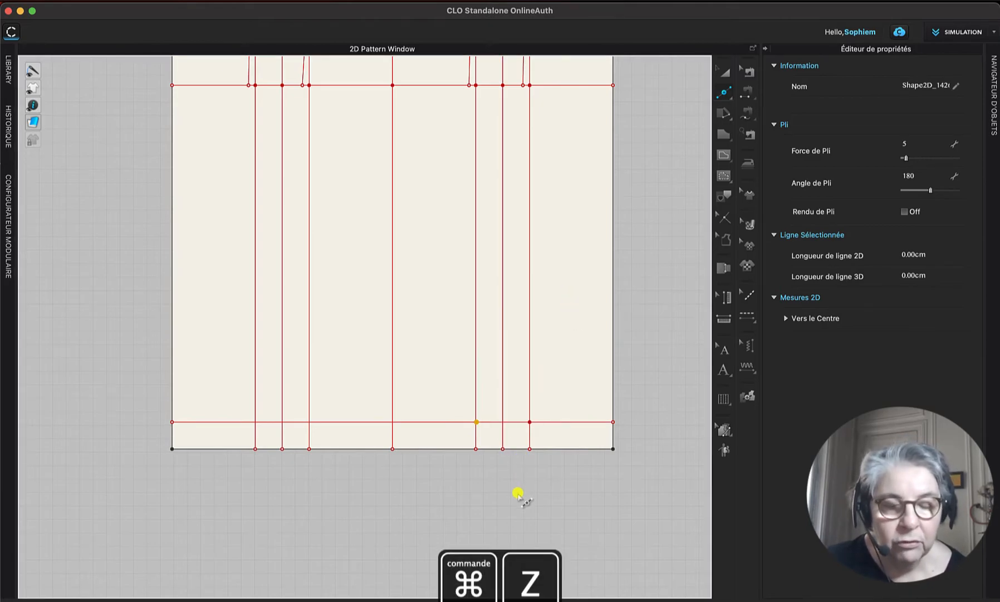
click(489, 422)
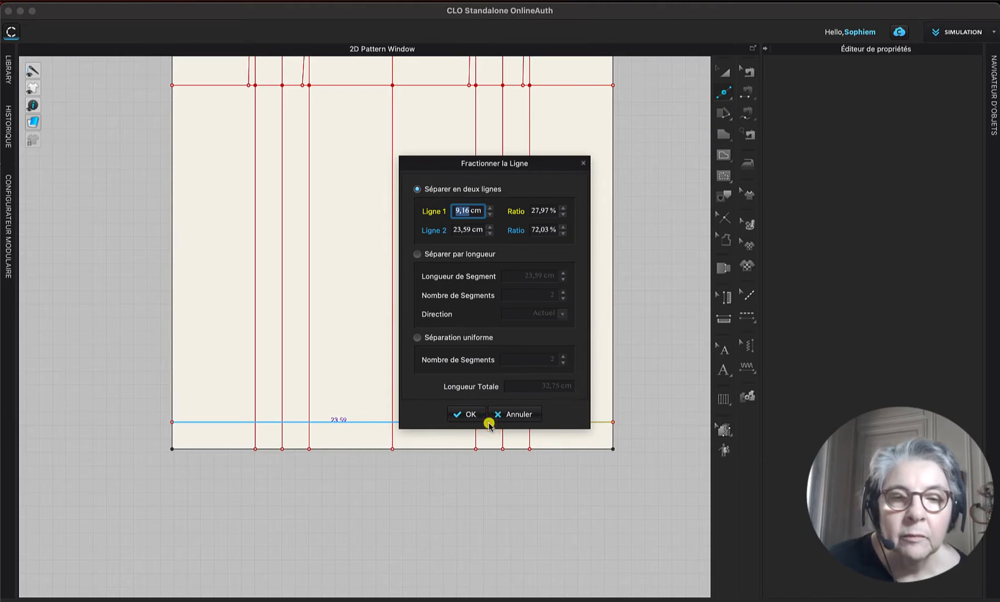
drag(527, 164, 692, 186)
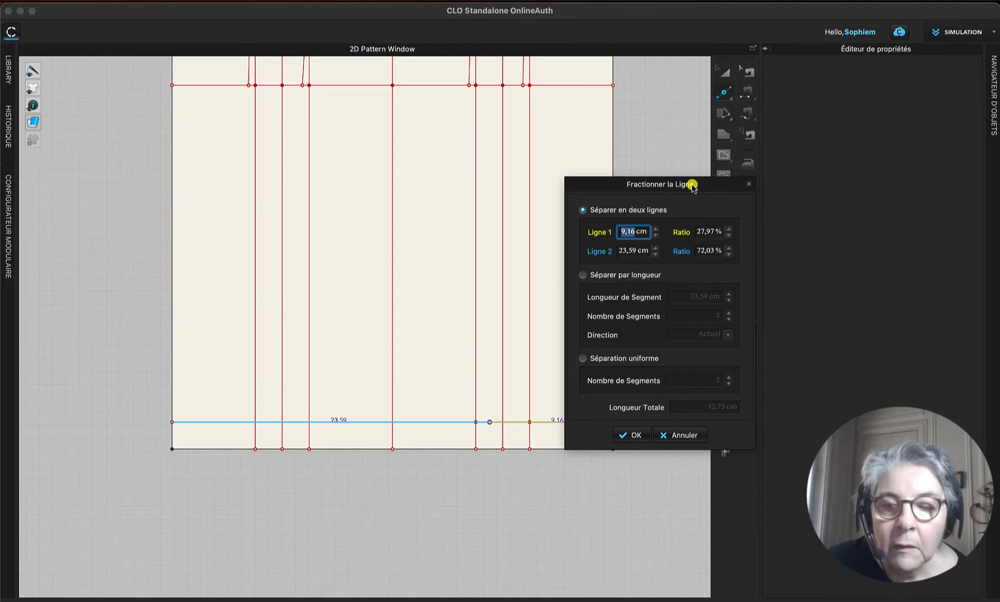
click(681, 432)
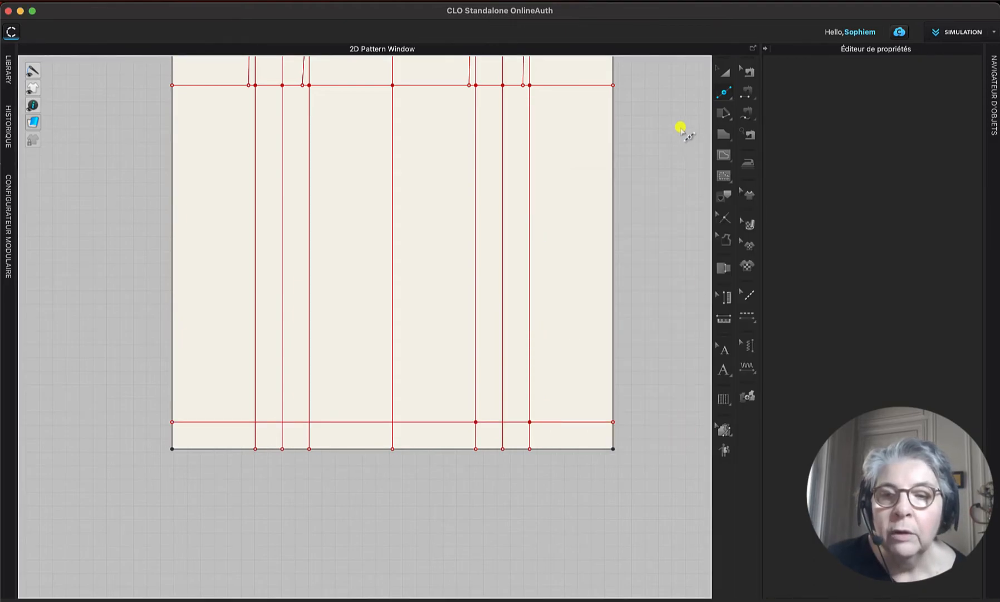
Step: Add points on the 2 cm hem line at all of its intersections with the vertical lines
click(724, 72)
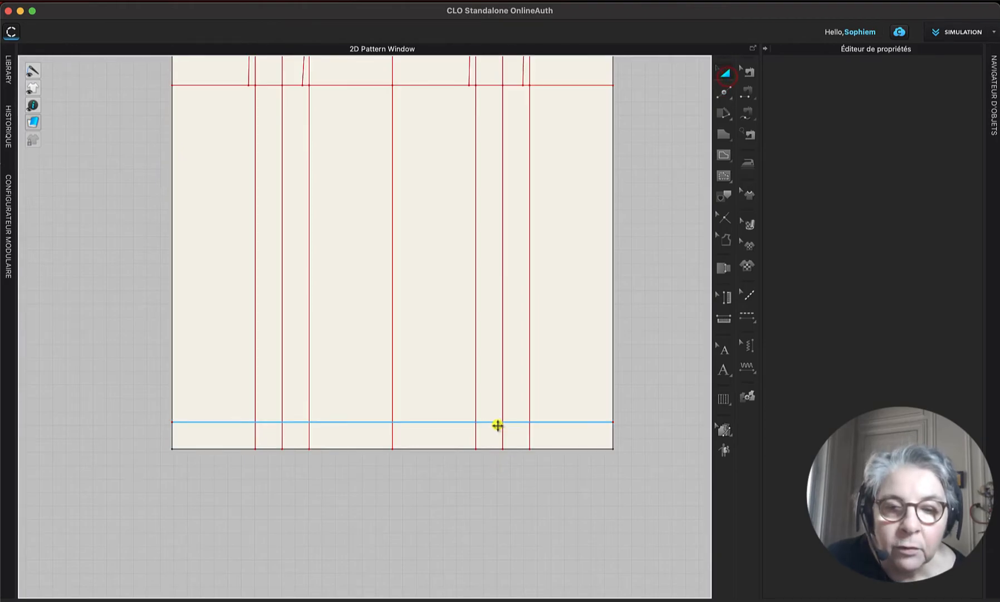
click(502, 415)
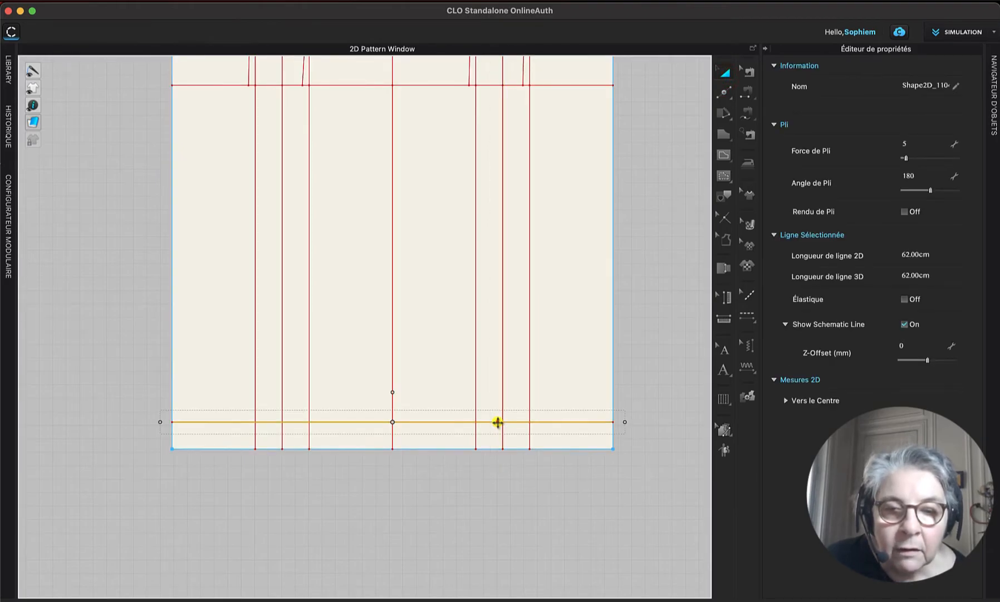
click(497, 422)
right_click(497, 422)
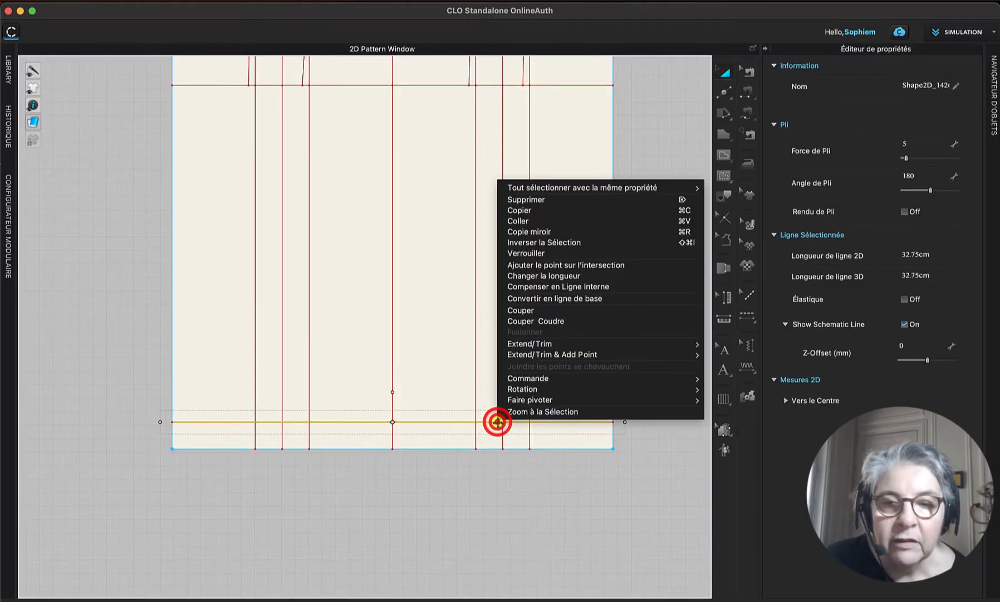
click(583, 265)
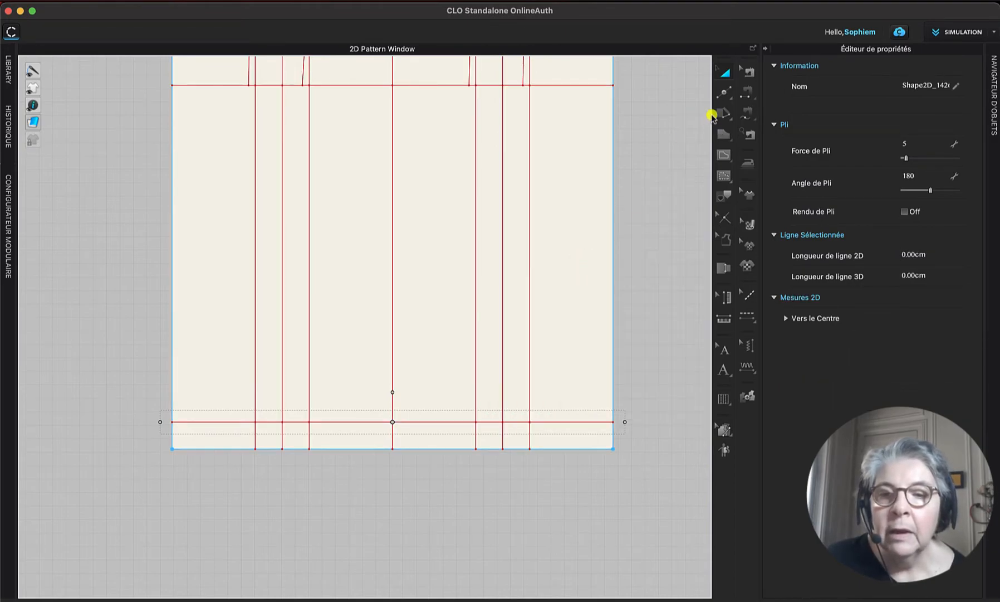
Step: Split the hem line 0.75 cm inside the right group's middle vertical, and add a second split point just beyond the group's outer vertical
click(724, 91)
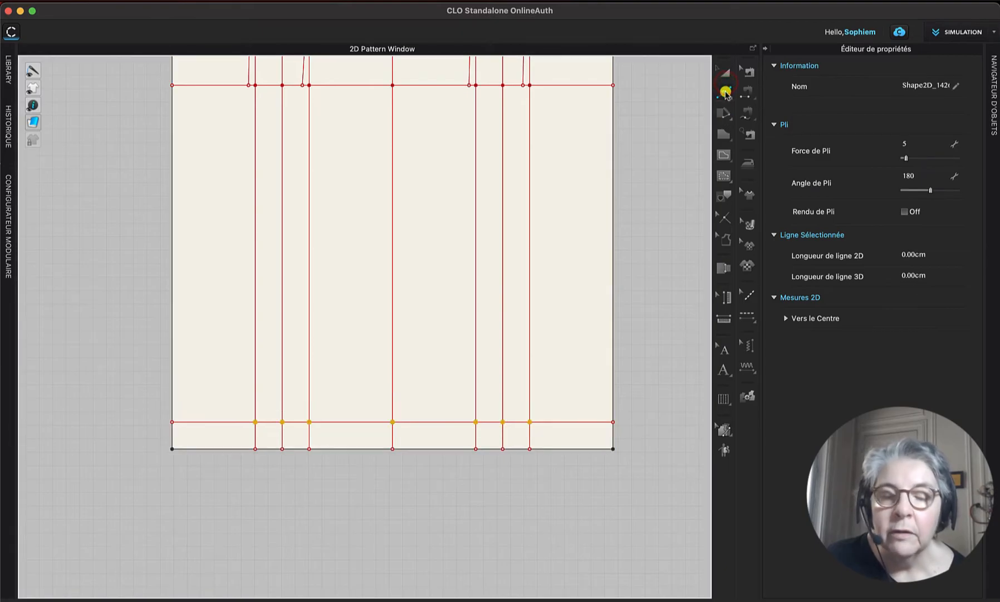
click(493, 423)
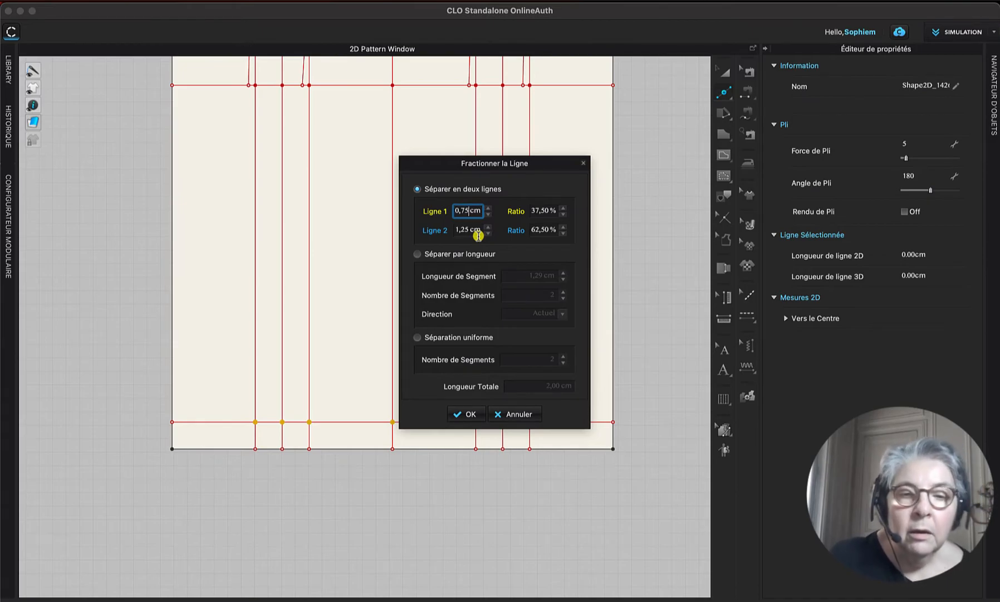
click(472, 414)
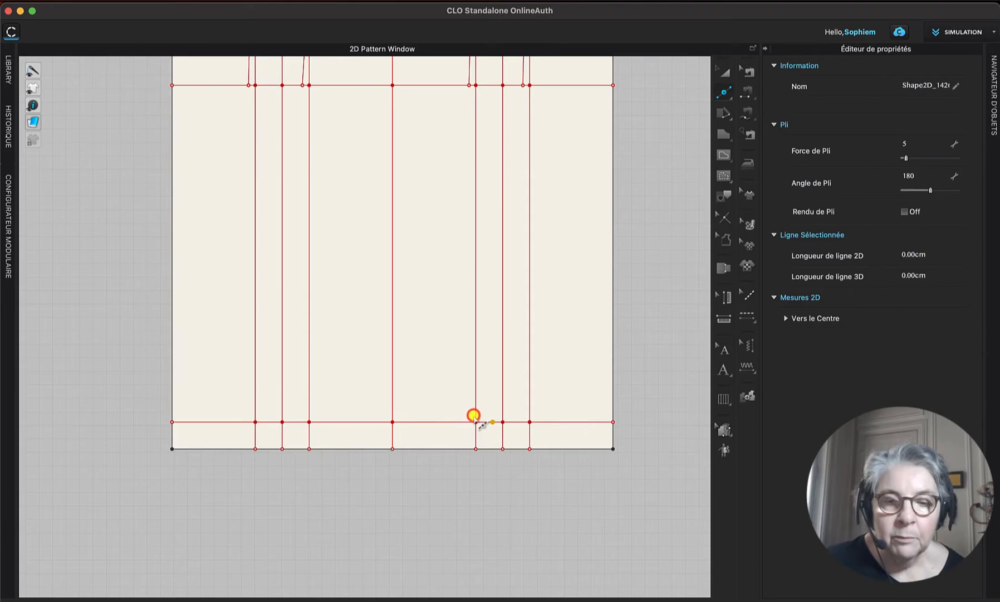
click(540, 421)
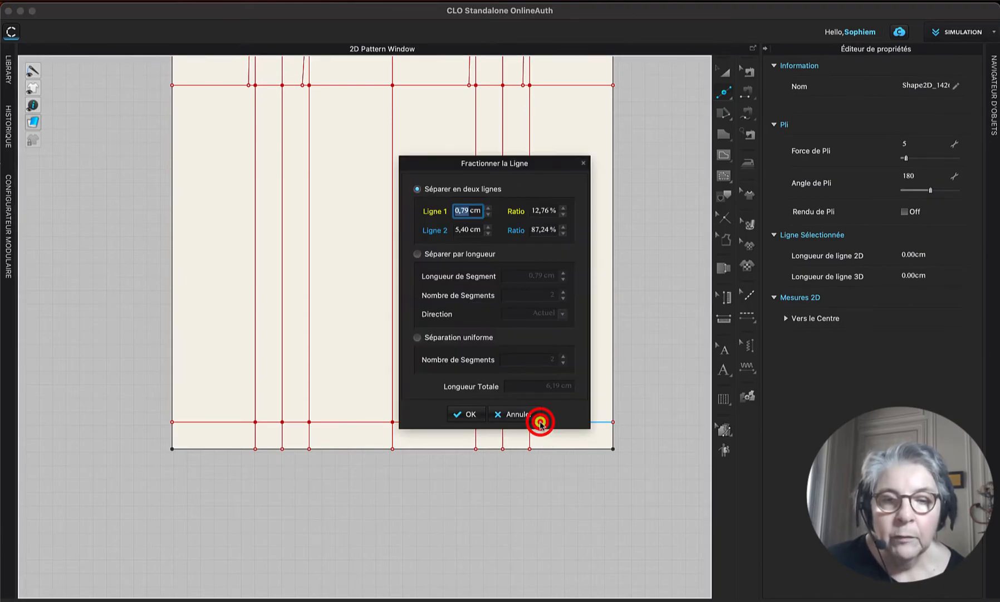
double_click(470, 212)
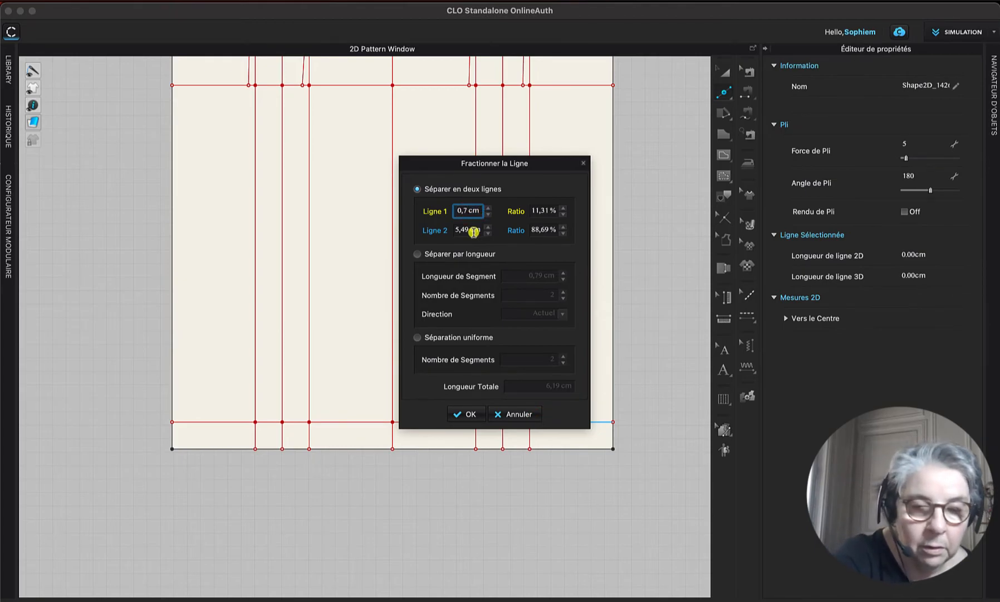
click(467, 415)
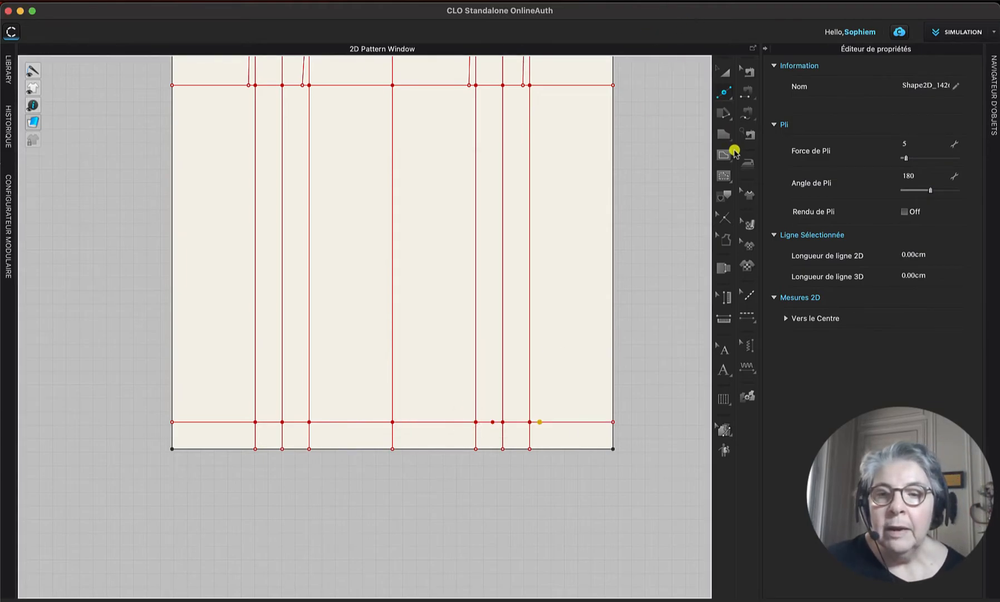
Step: Draw a curved internal line about 25 cm long from the right group's inner 0.5 cm split point down to the new inner hem point
drag(728, 155, 750, 156)
click(469, 88)
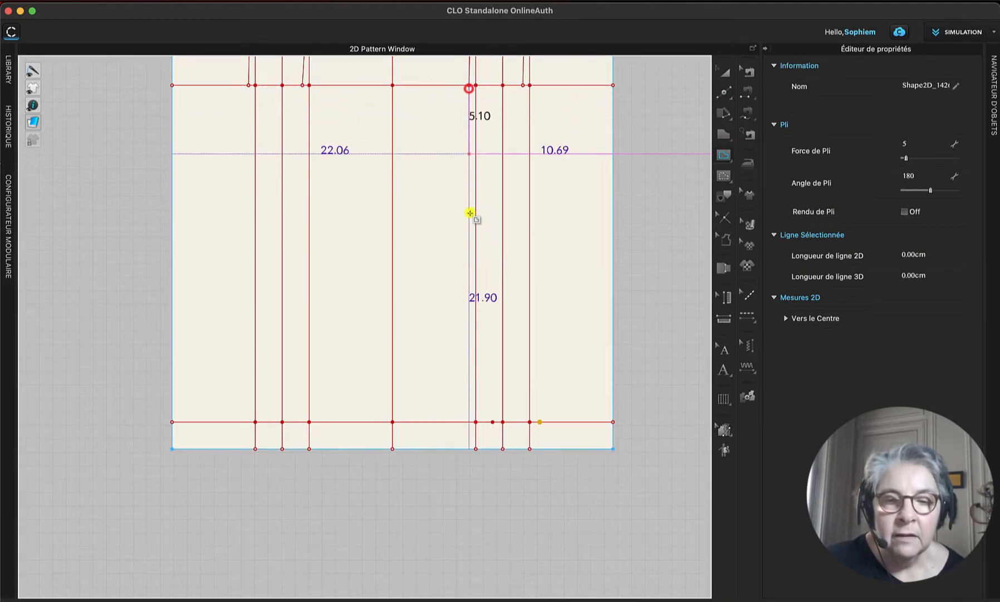
drag(493, 422, 506, 464)
drag(505, 465, 491, 421)
key(Return)
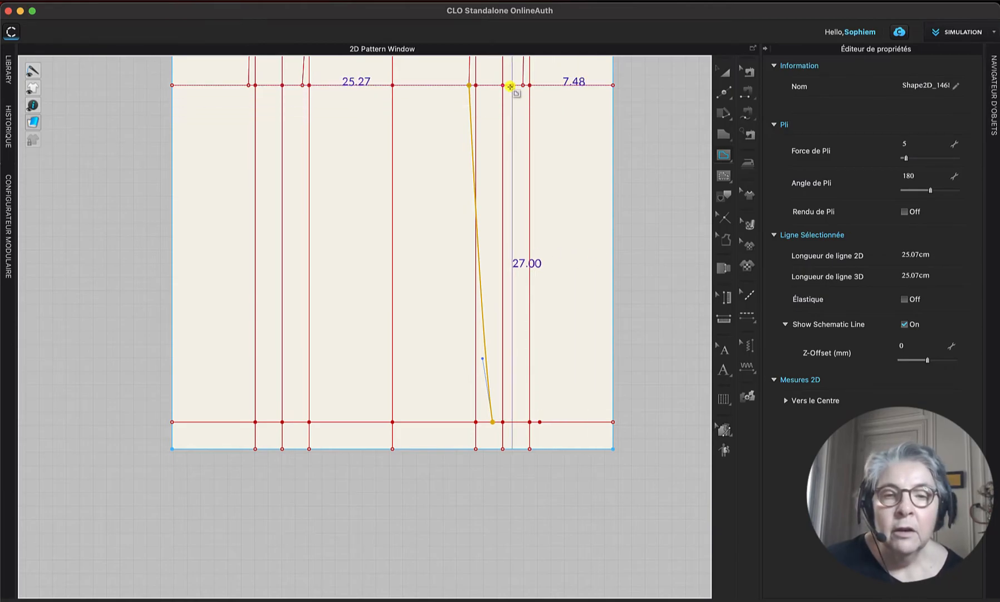
Step: Offset the new curve as one internal line at 4 cm toward the outer side, extended to the pattern outline
click(726, 95)
click(780, 99)
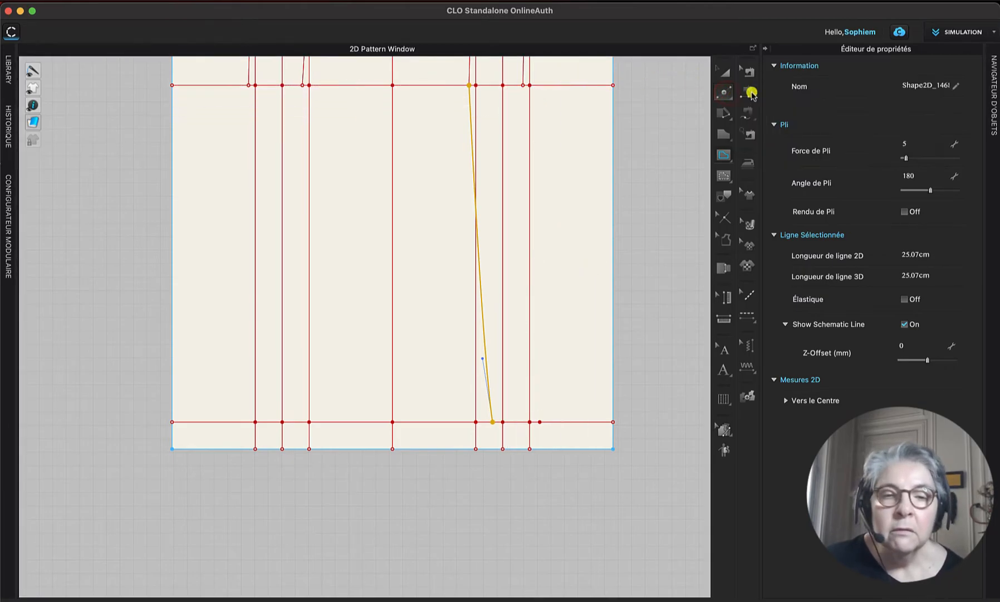
right_click(470, 129)
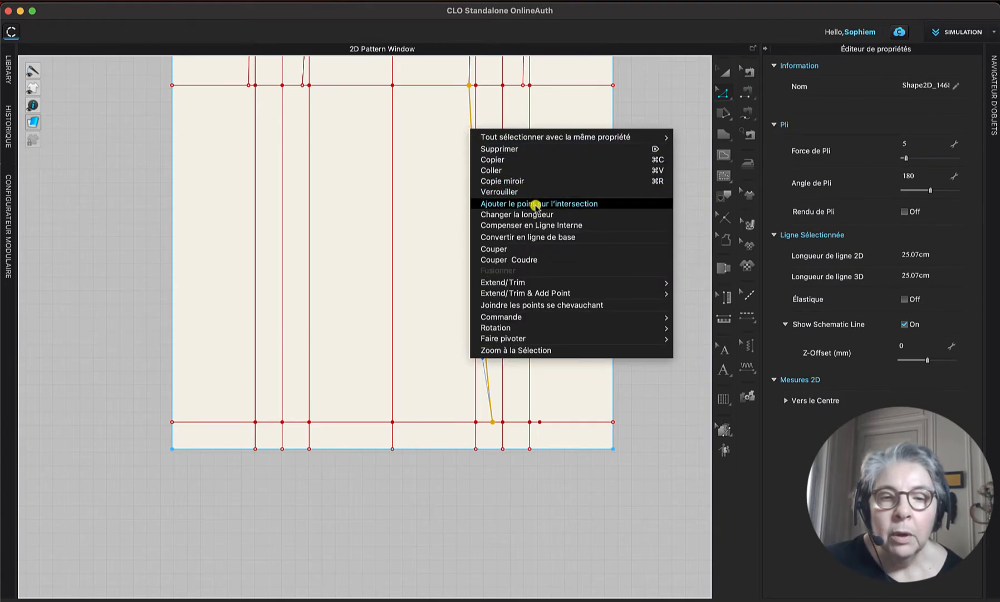
click(543, 224)
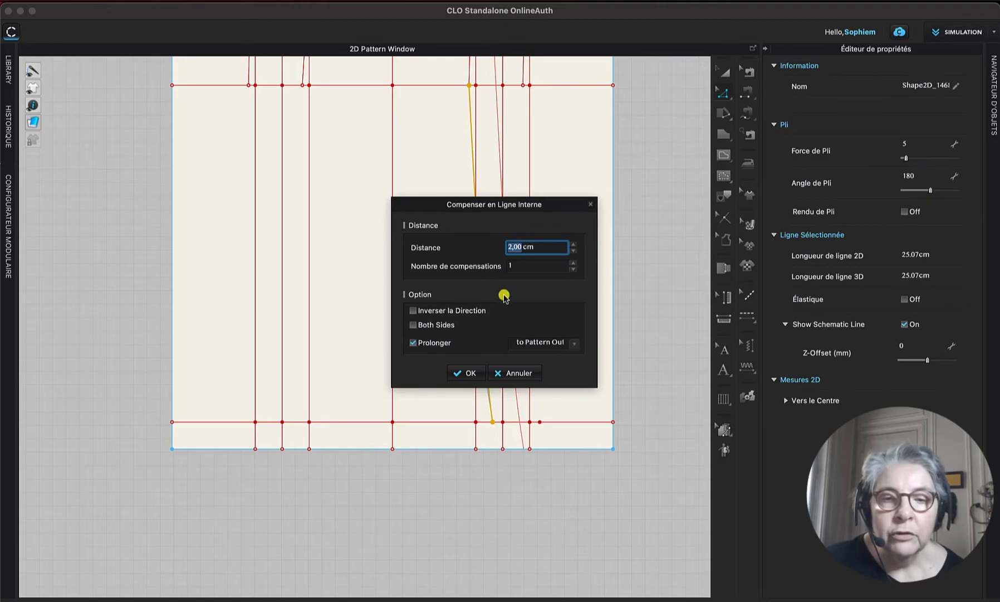
drag(538, 207, 363, 207)
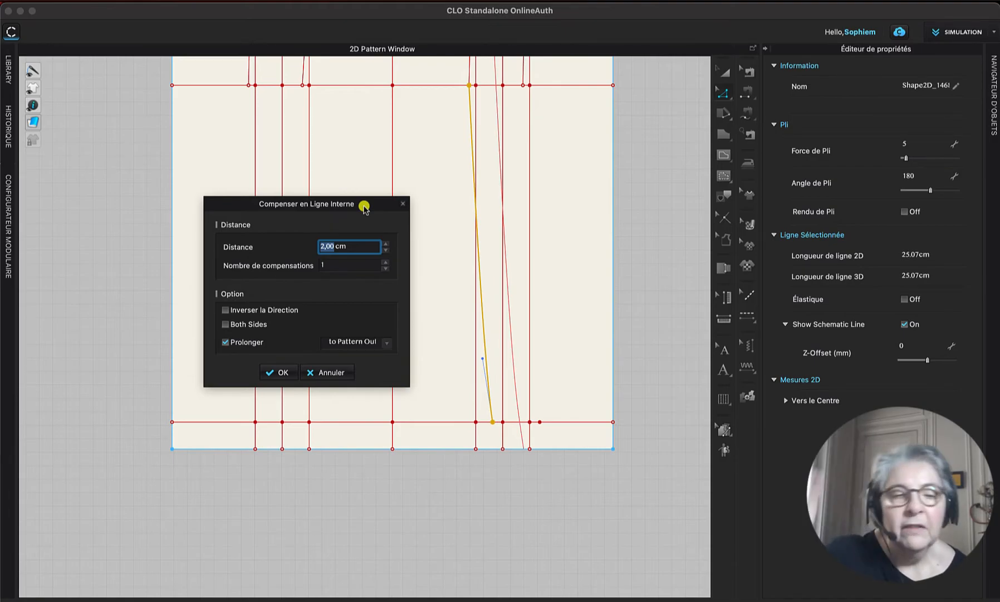
text(4)
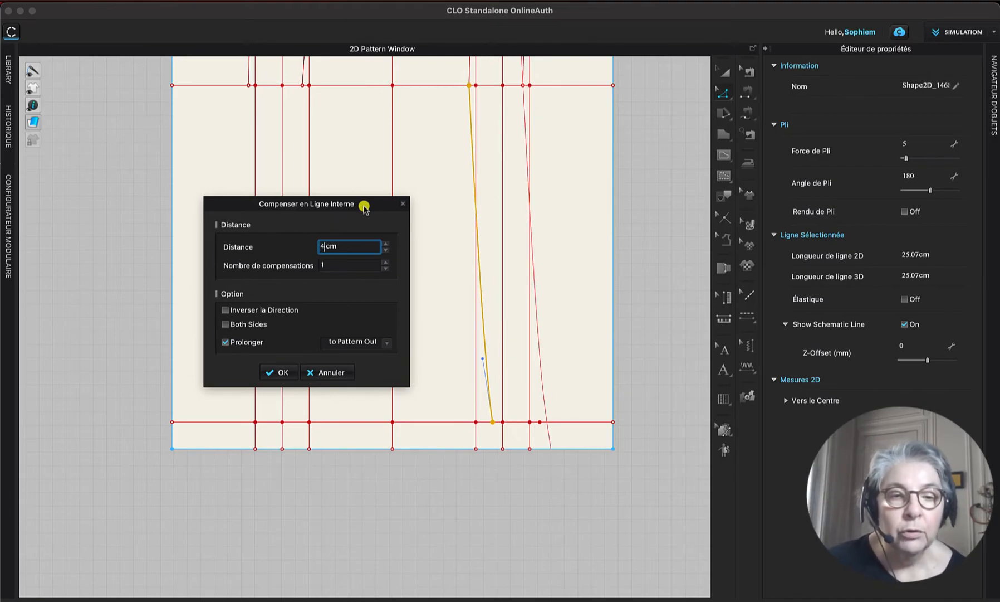
click(286, 373)
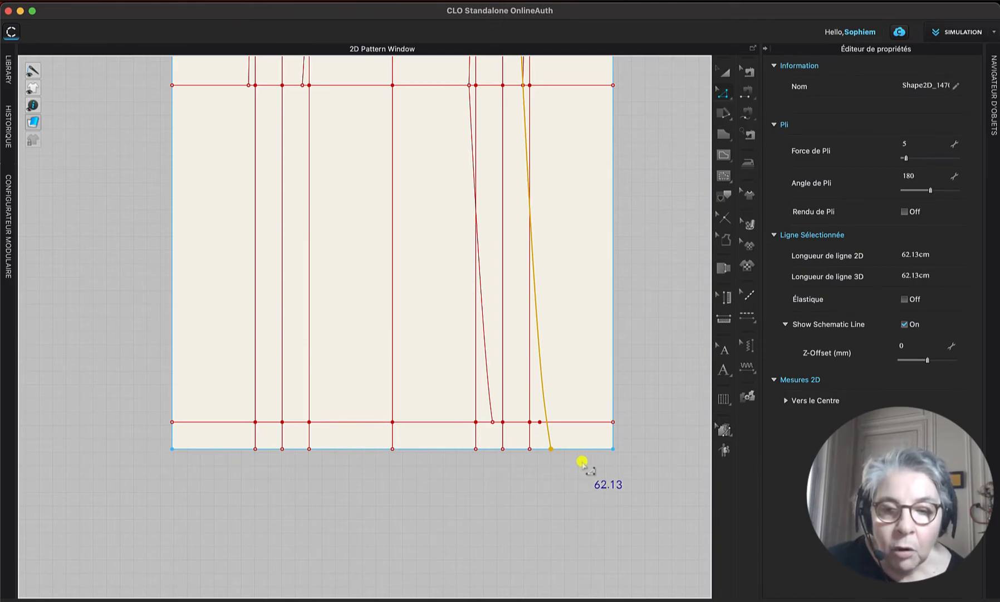
Step: Move the offset curve's lower end near the outer hem split point and its upper end down to the outer 0.5 cm split point
click(549, 446)
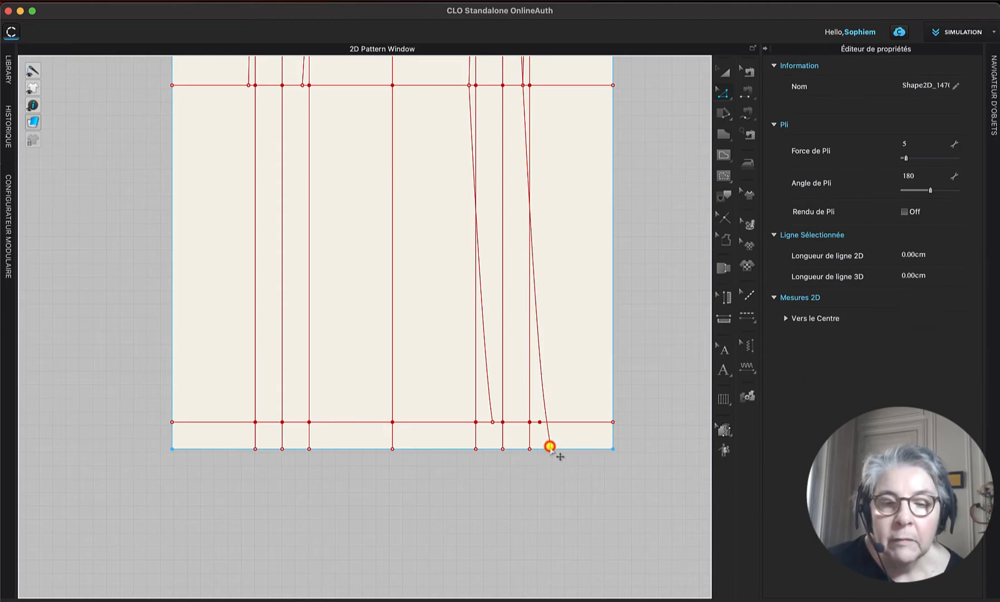
drag(549, 445, 540, 416)
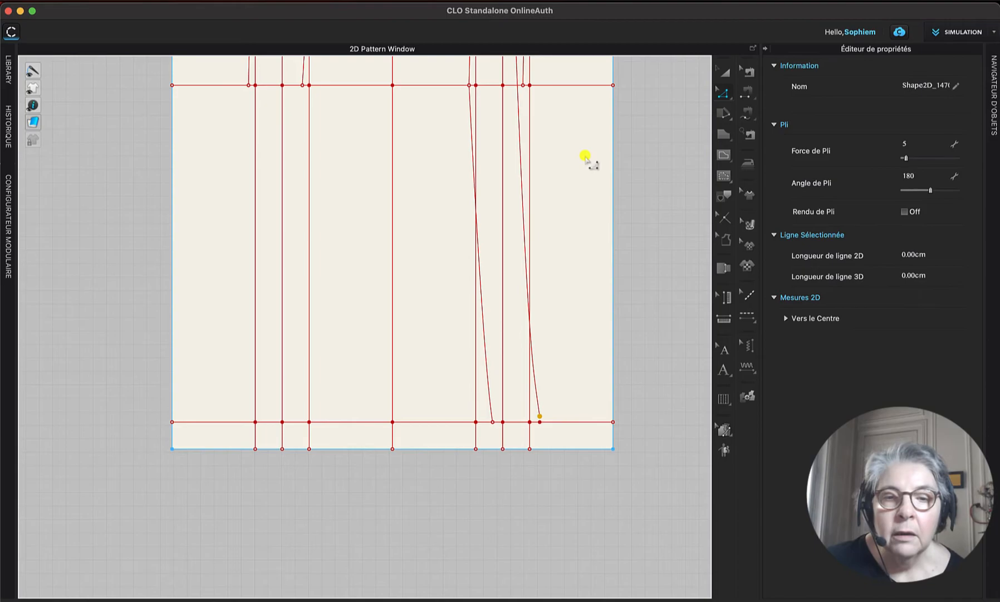
scroll(584, 158, down, 3)
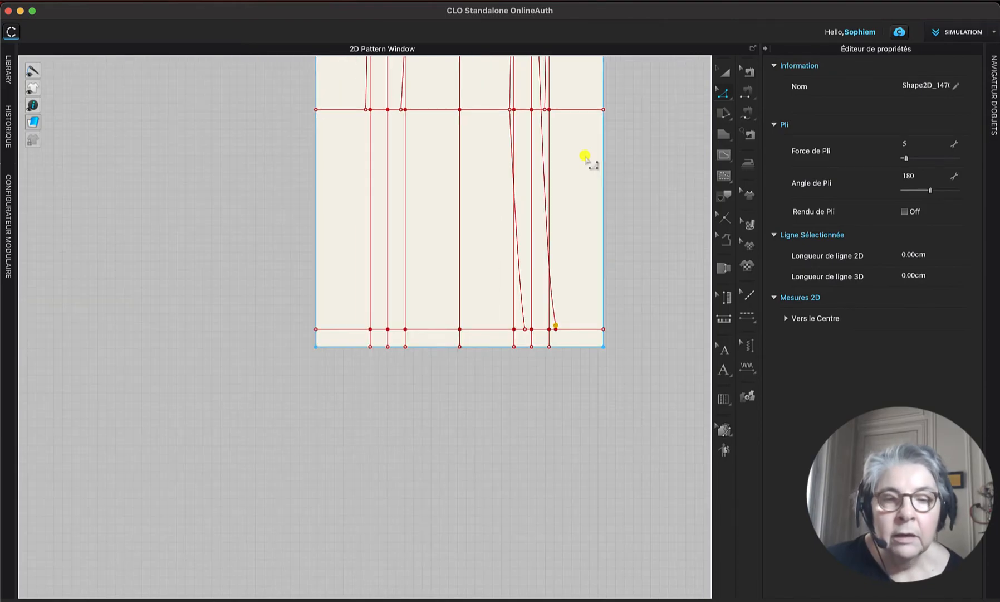
right_drag(585, 156, 593, 393)
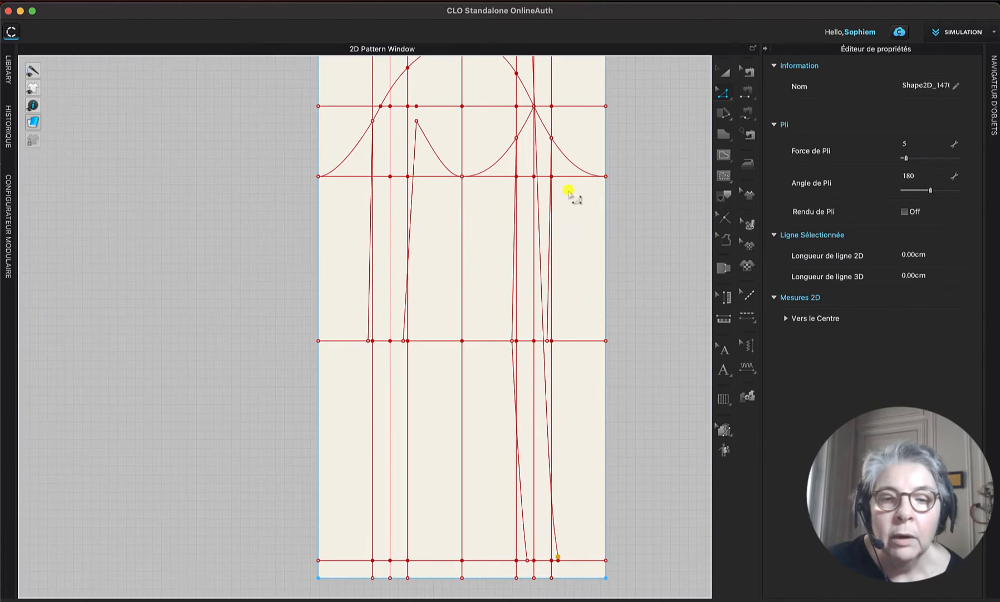
click(540, 228)
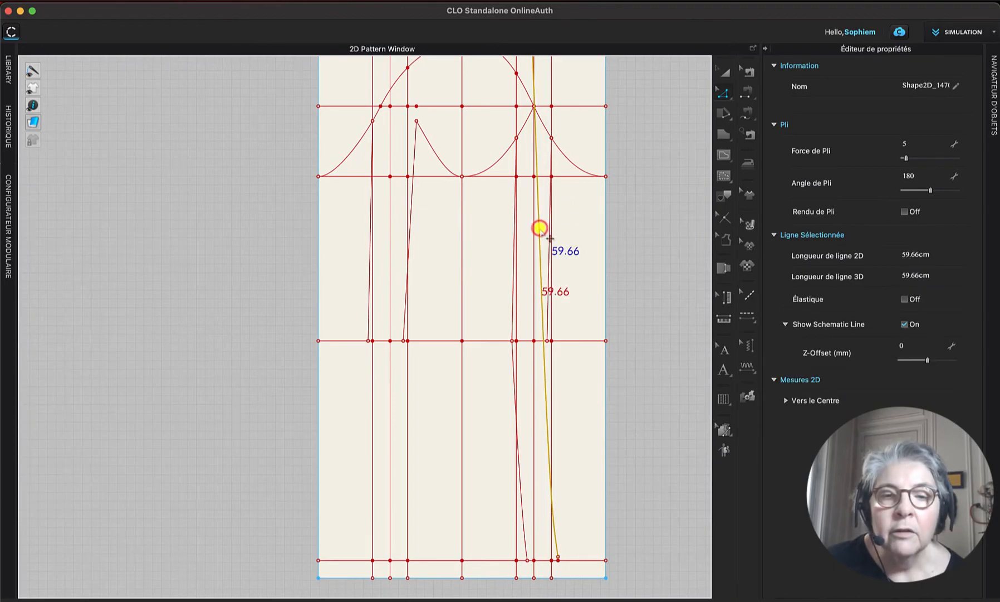
right_drag(562, 83, 574, 159)
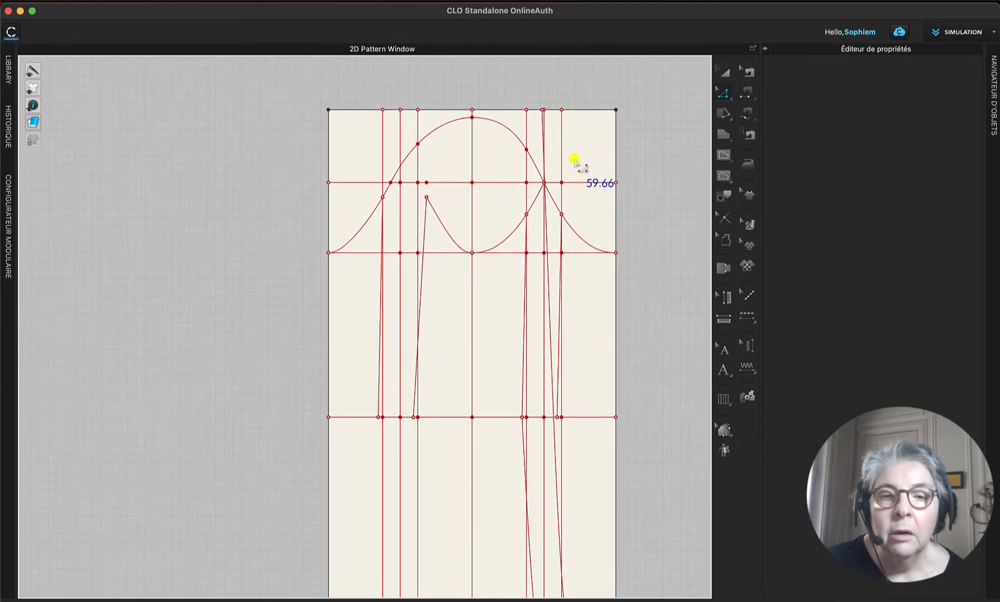
click(544, 111)
click(546, 115)
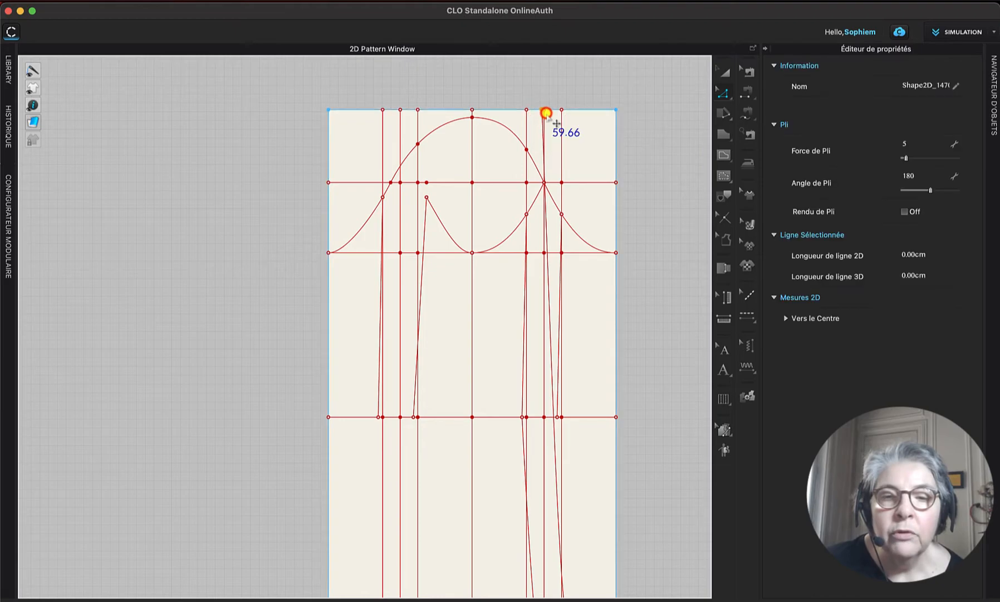
drag(541, 107, 554, 416)
Step: Snap the offset curve's lower end onto the outer split point of the 2 cm hem line
scroll(570, 453, up, 2)
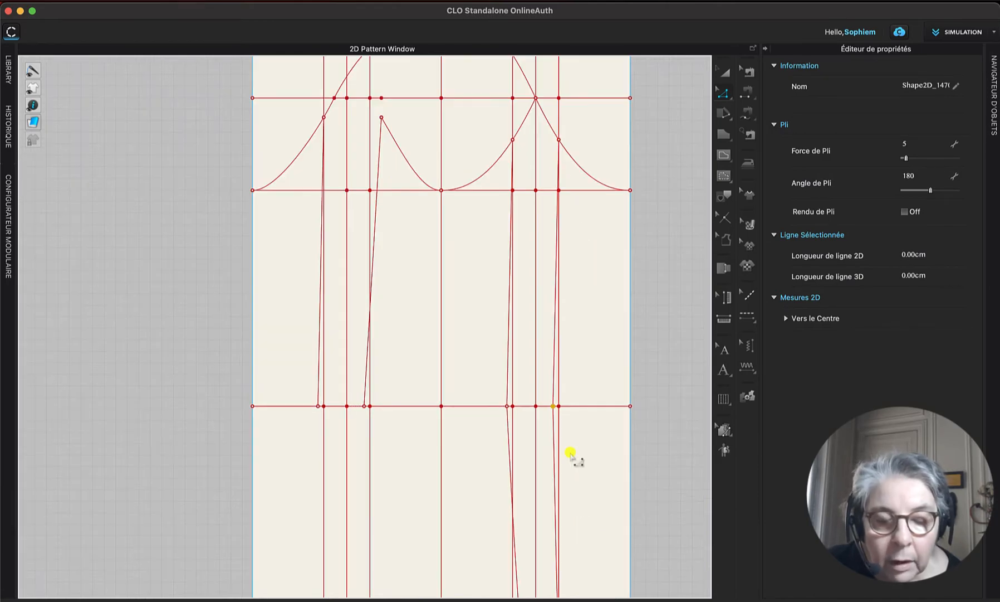
click(570, 453)
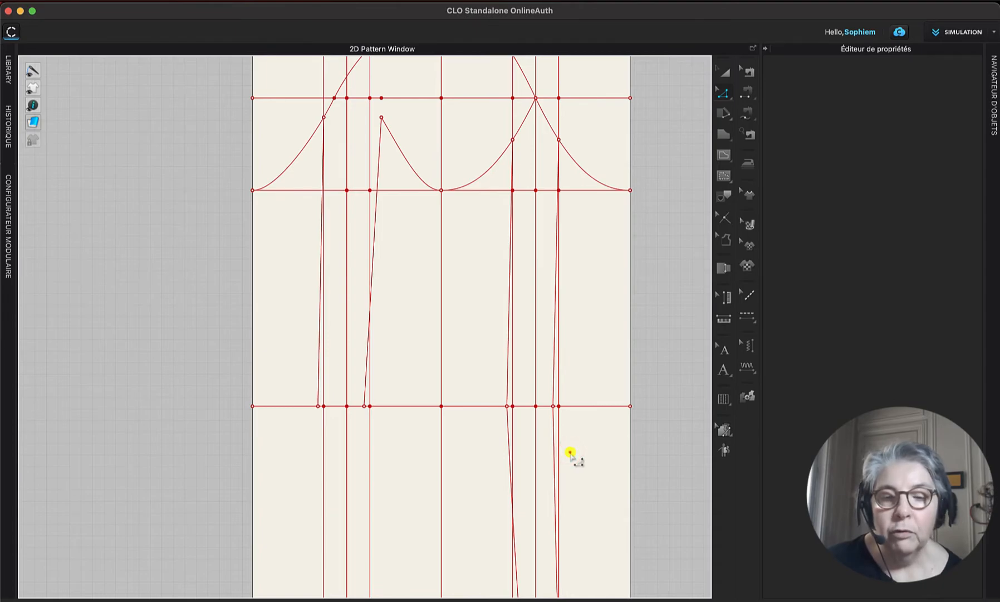
right_drag(571, 455, 562, 216)
click(553, 445)
drag(553, 446, 552, 451)
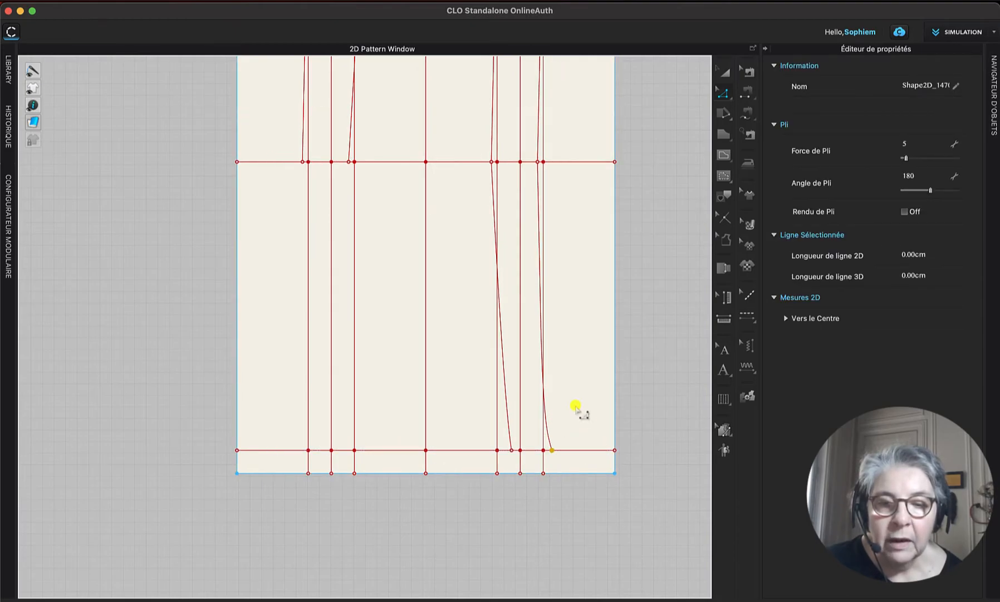
Step: Delete the offset curve between the outer 0.5 cm split point and the outer hem point
click(725, 97)
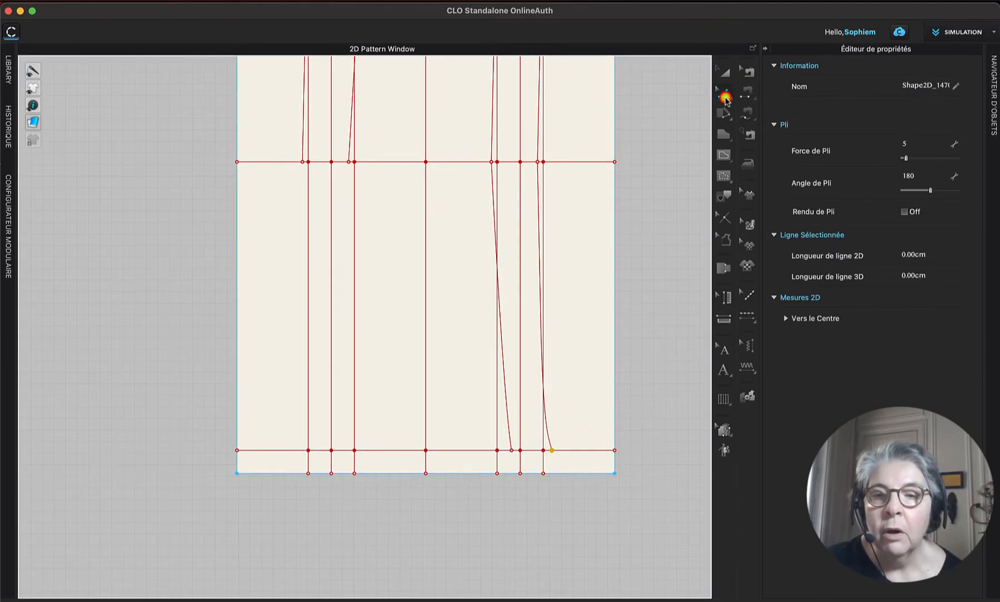
click(548, 441)
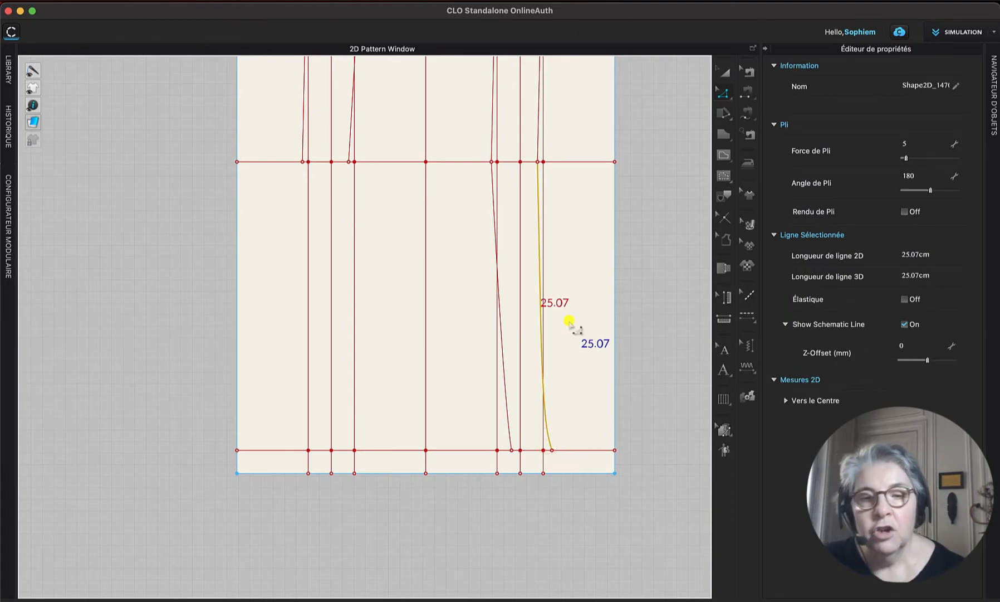
key(Delete)
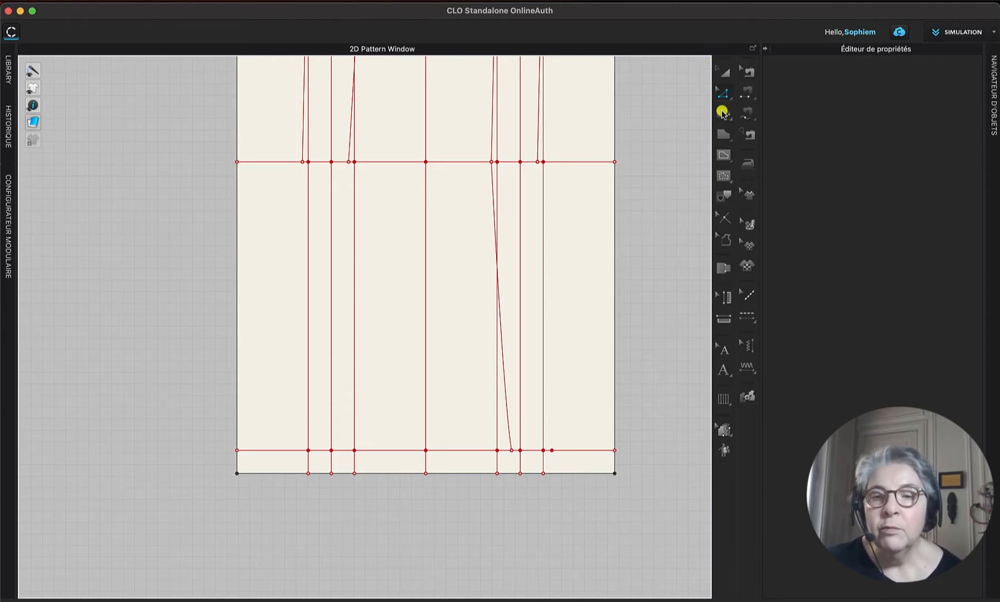
Step: Draw a curved internal line from the outer 0.5 cm split point on the lower horizontal line to the outer split point on the 2 cm hem line
click(724, 155)
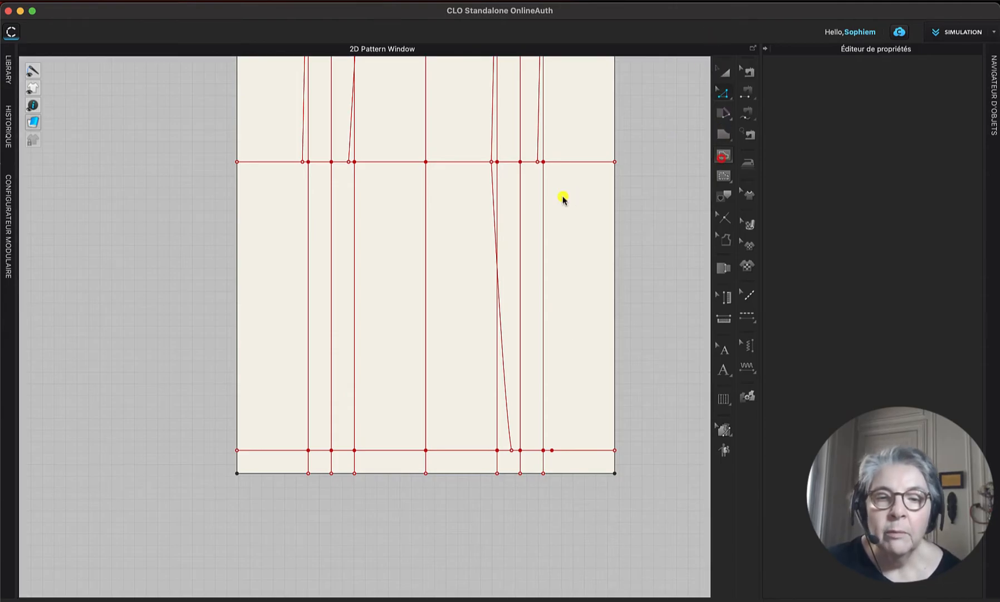
click(536, 162)
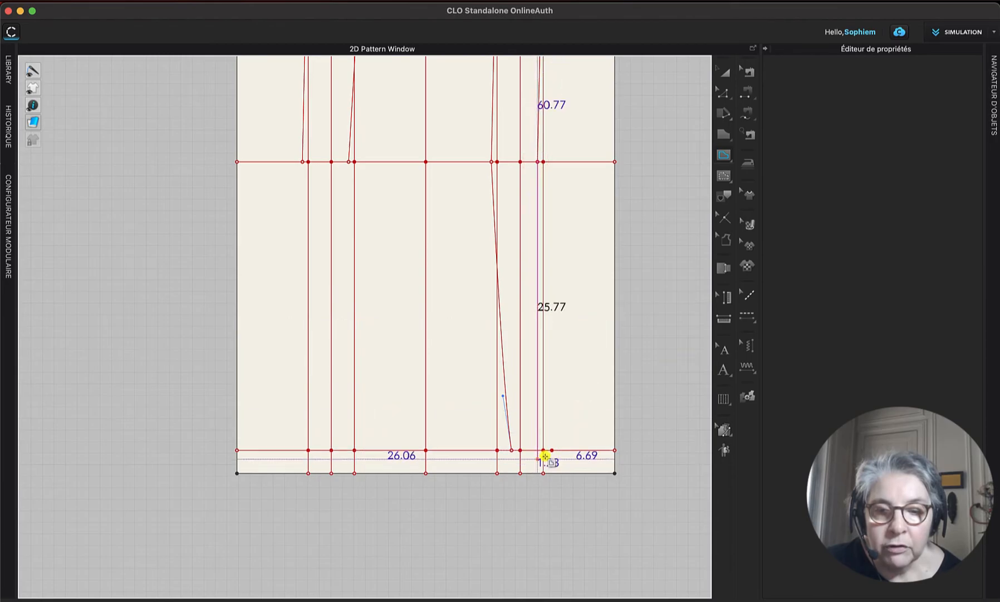
mouse_move(551, 450)
mouse_down()
mouse_move(561, 503)
mouse_move(563, 446)
mouse_move(553, 450)
mouse_up()
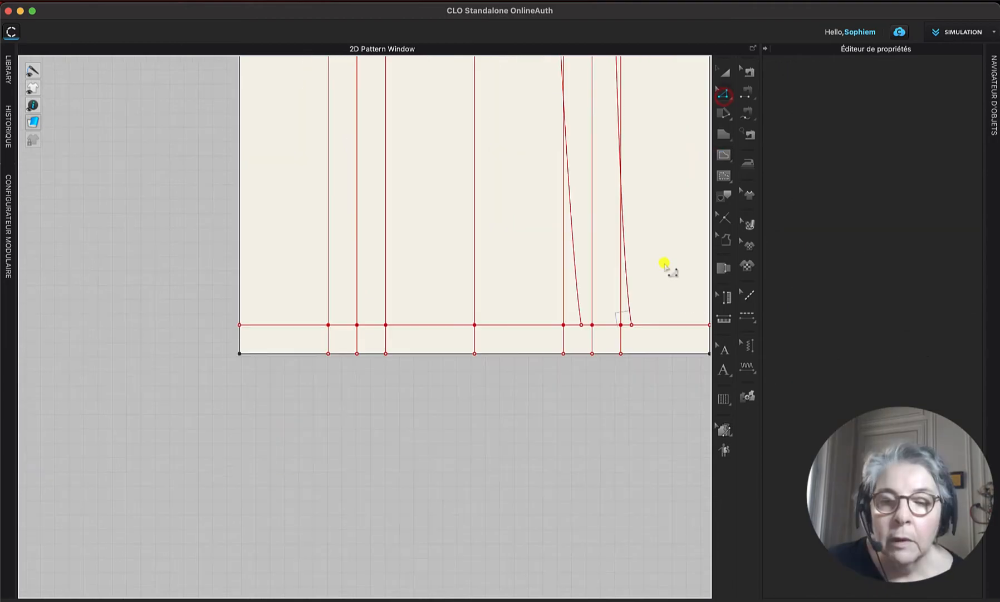
Step: Start a local perpendicular internal line at 90° from the outer curve's lower end on the 2 cm hem line
click(629, 305)
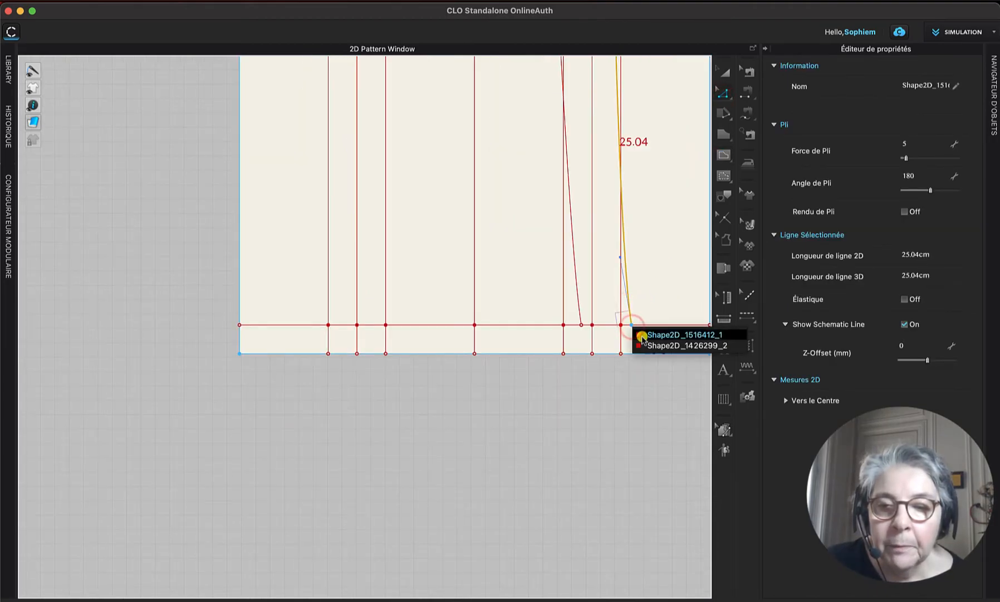
click(632, 326)
right_click(630, 324)
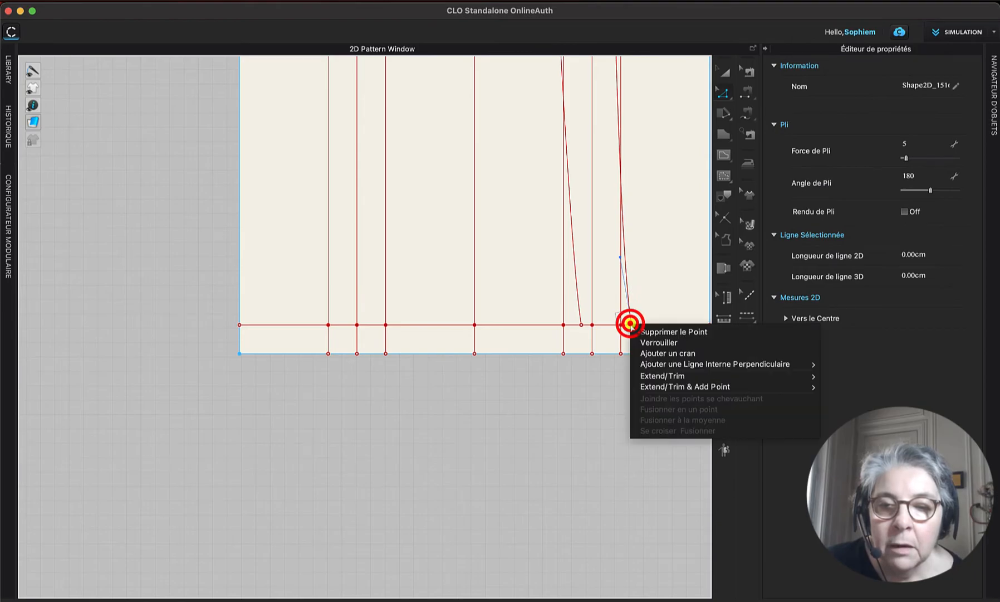
mouse_move(661, 365)
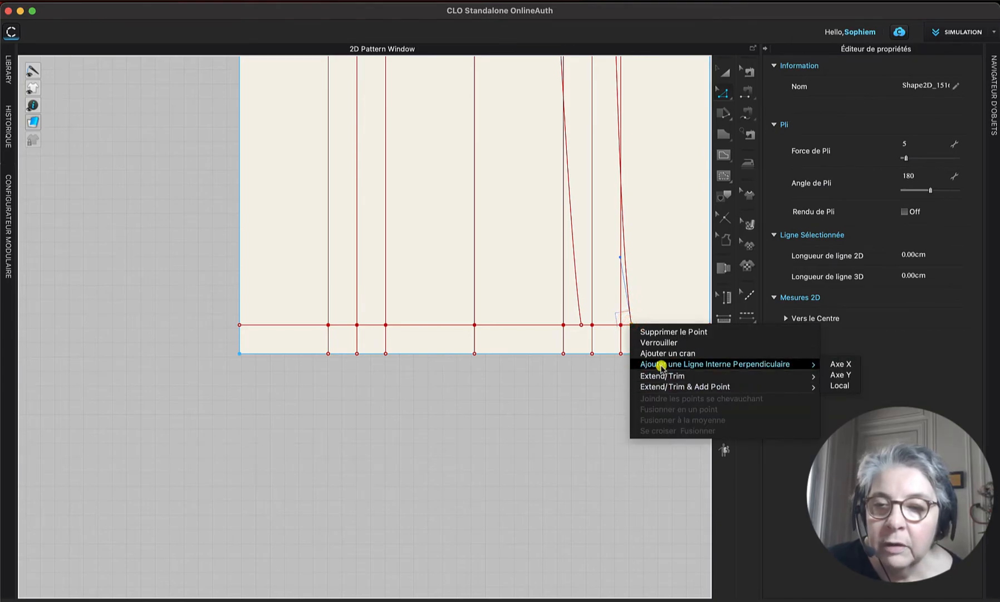
click(842, 384)
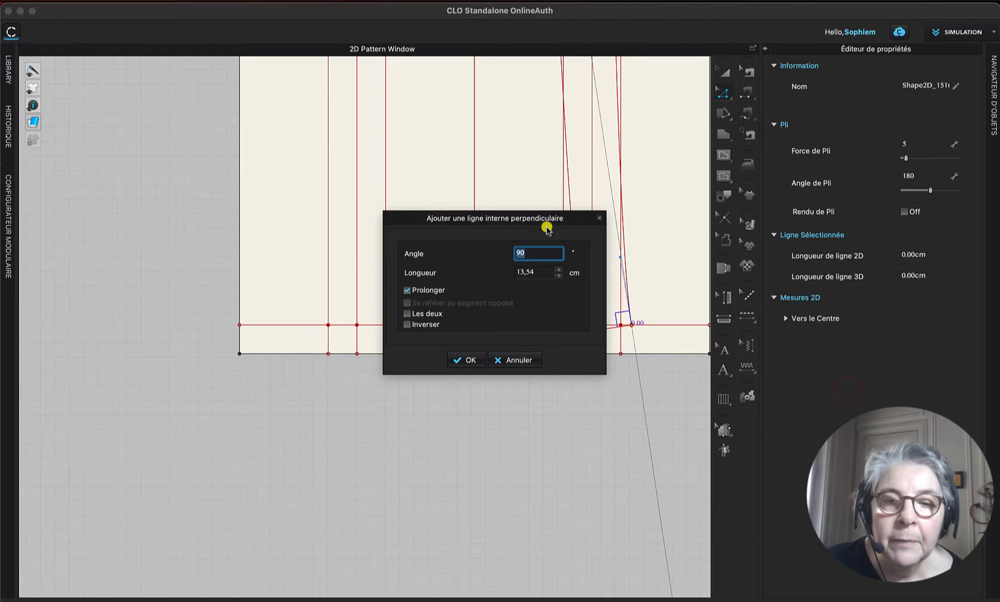
drag(546, 227, 549, 103)
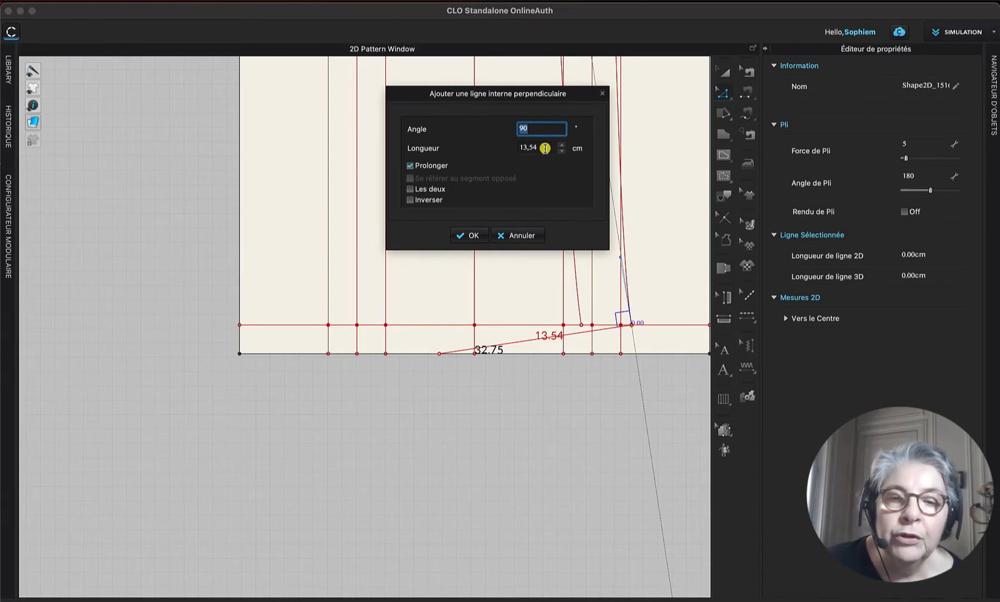
click(545, 149)
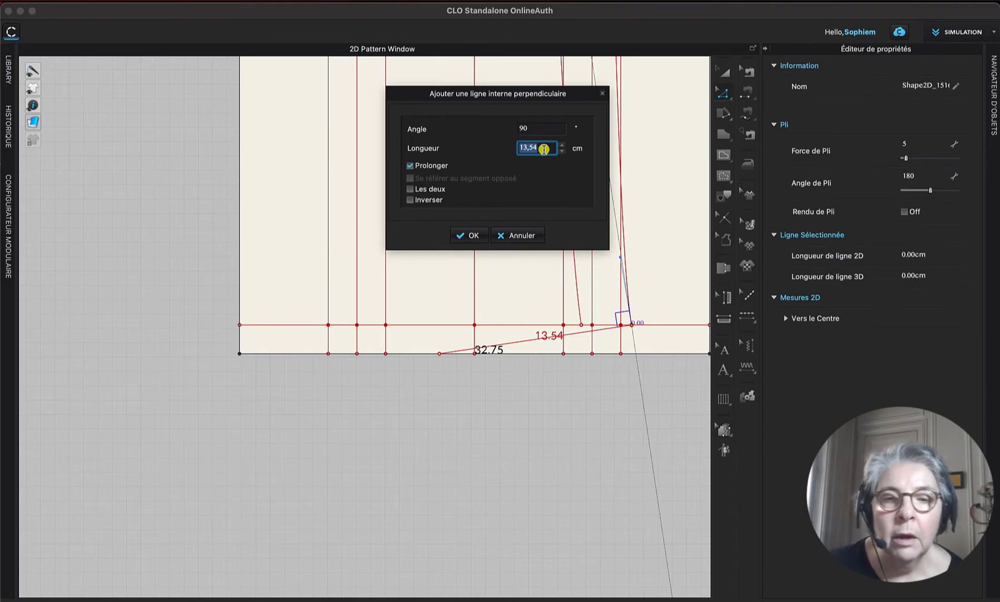
Step: Switch to DP-VOLUME-1.pdf, consult the body measurement chart on page 16, and return to the pattern
key(ctrl+Up)
click(592, 436)
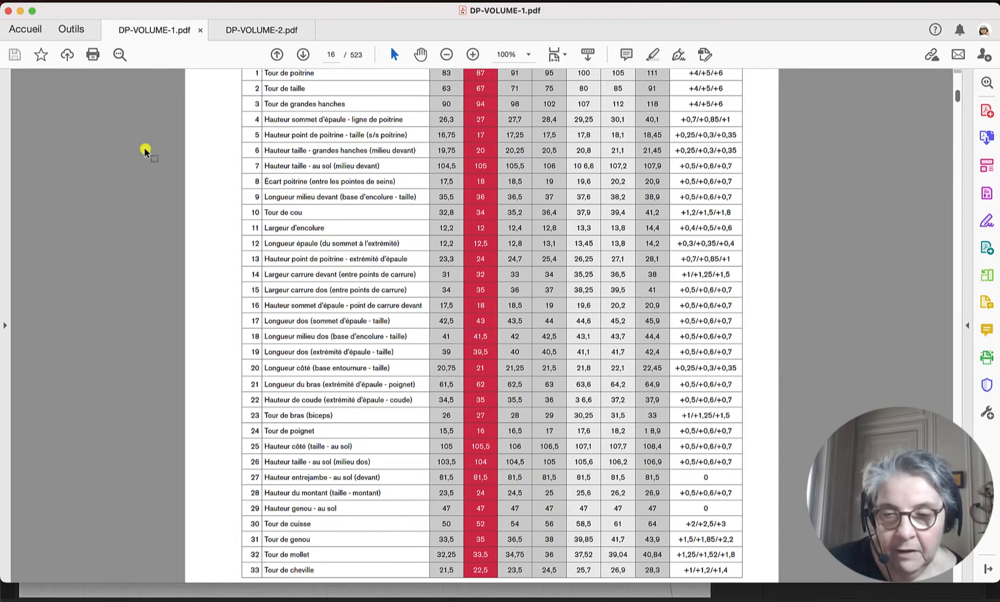
click(20, 13)
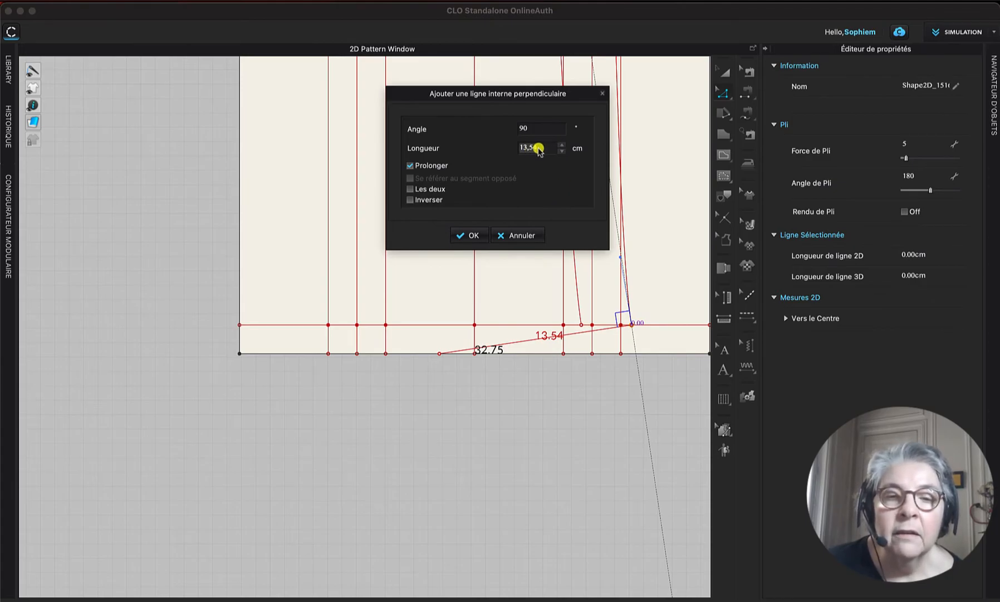
Step: Create the perpendicular internal line with a length of 14.5 cm
click(543, 148)
drag(542, 148, 477, 148)
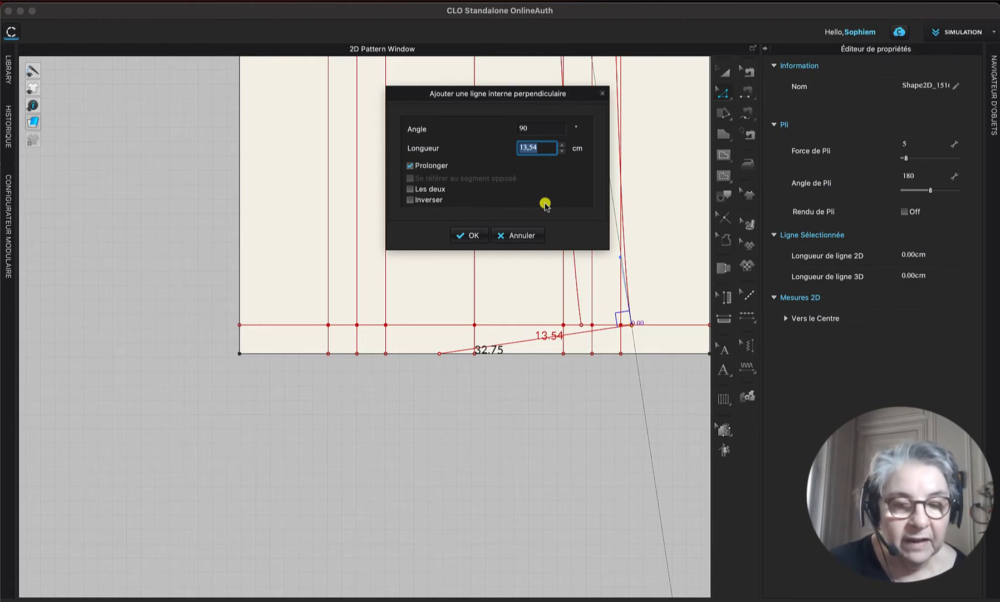
text(14,5)
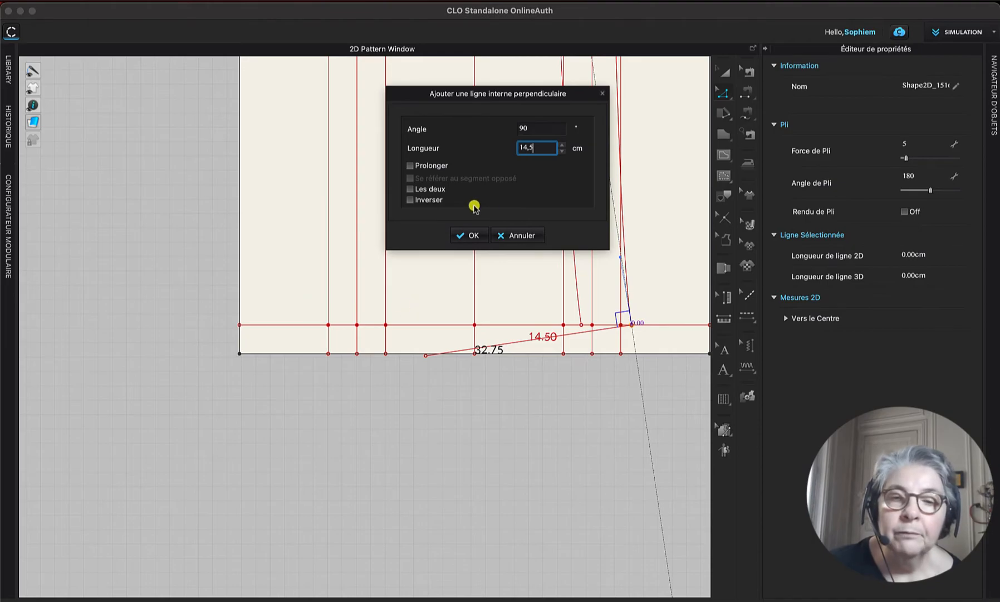
click(474, 234)
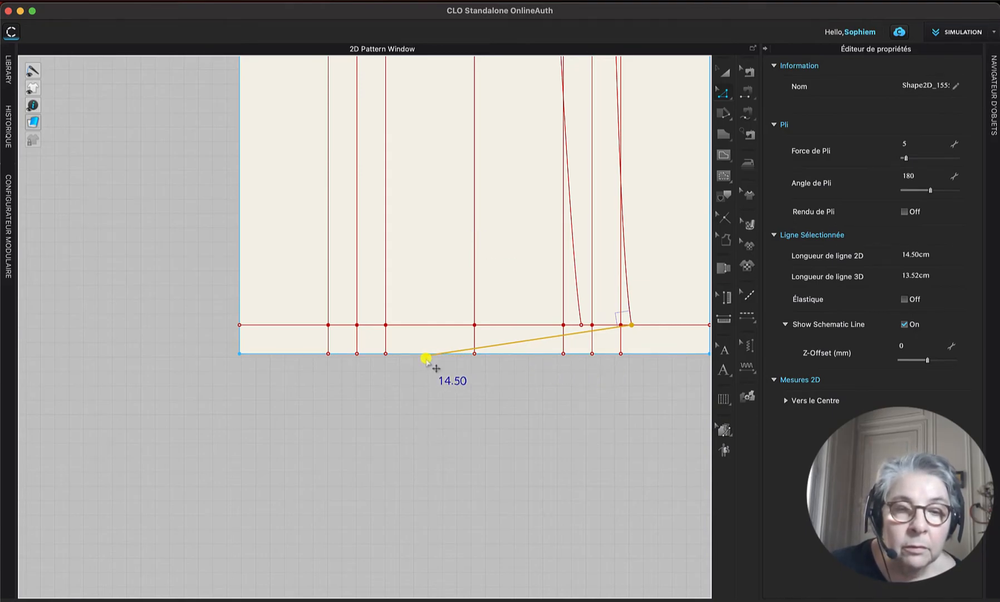
Step: Try to draw a curved internal line from the 14.5 cm line's free end to the leftmost split point on the lower horizontal line
right_drag(444, 243, 458, 469)
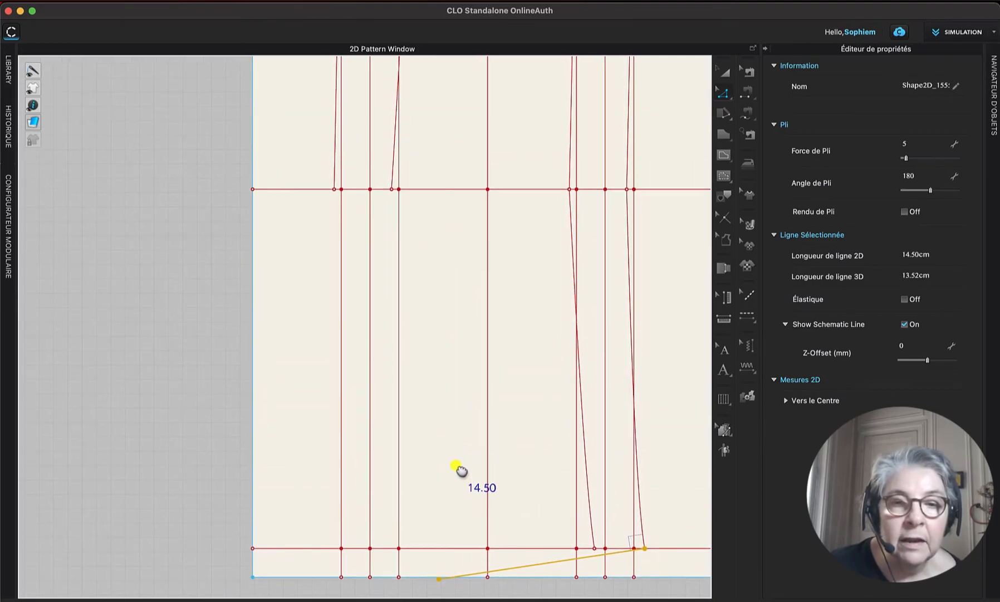
click(724, 101)
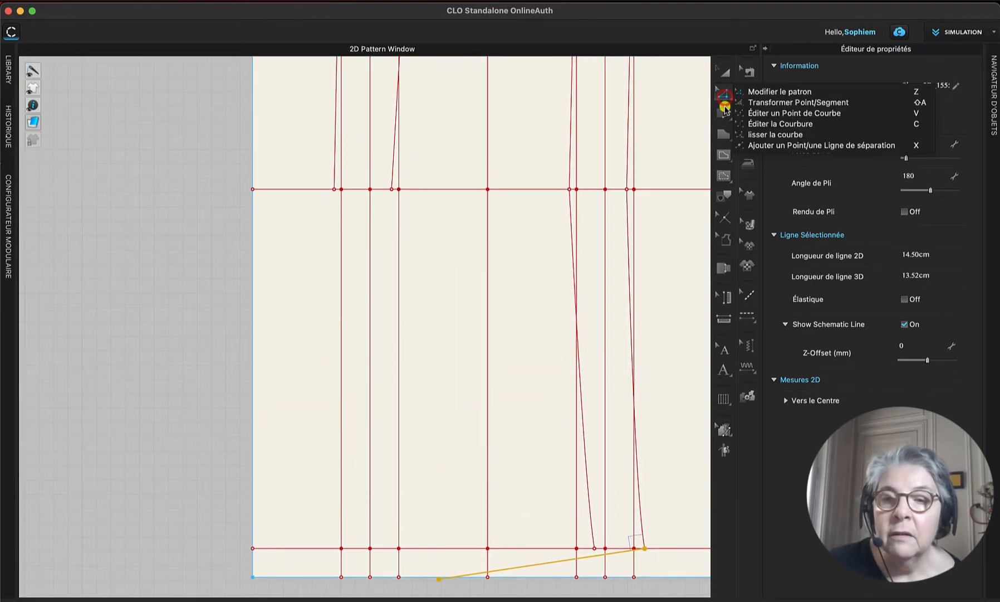
click(722, 159)
click(724, 158)
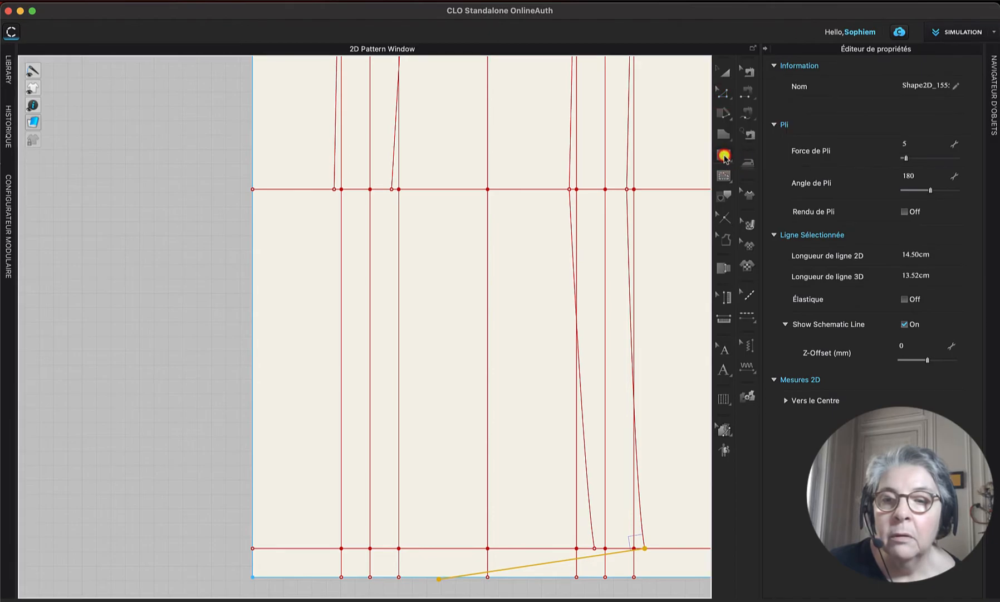
click(766, 161)
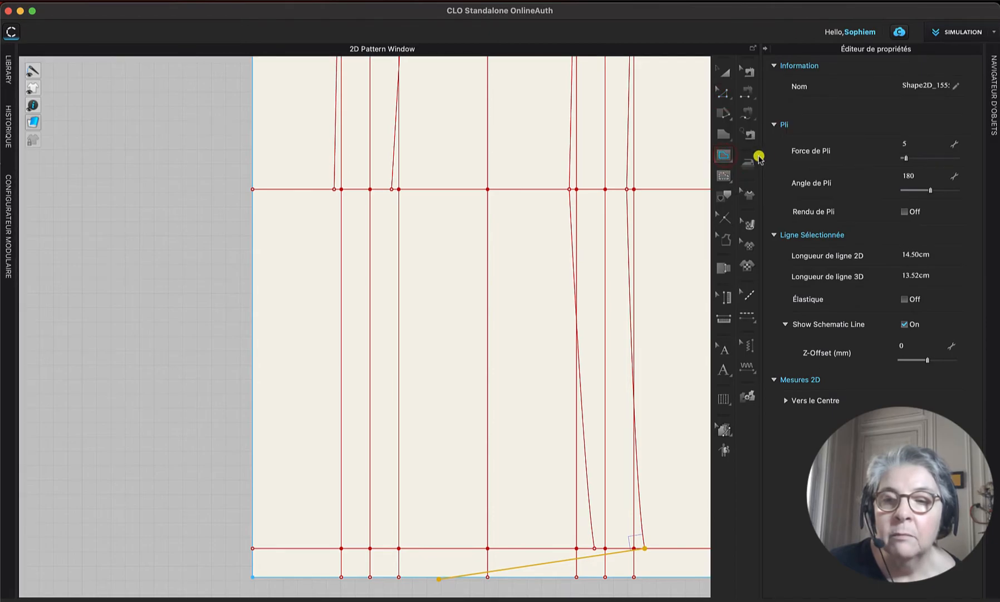
click(440, 579)
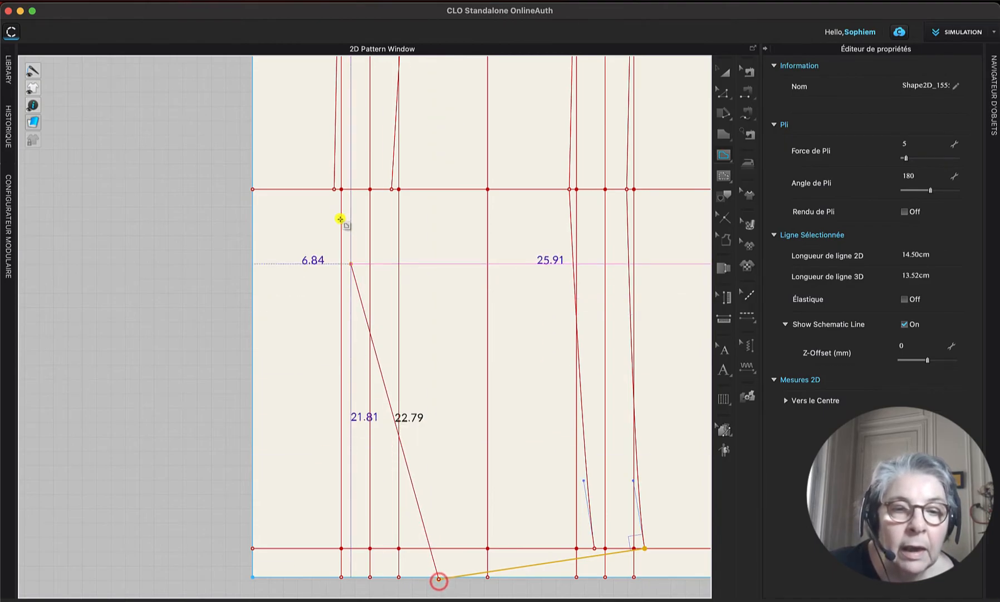
click(334, 190)
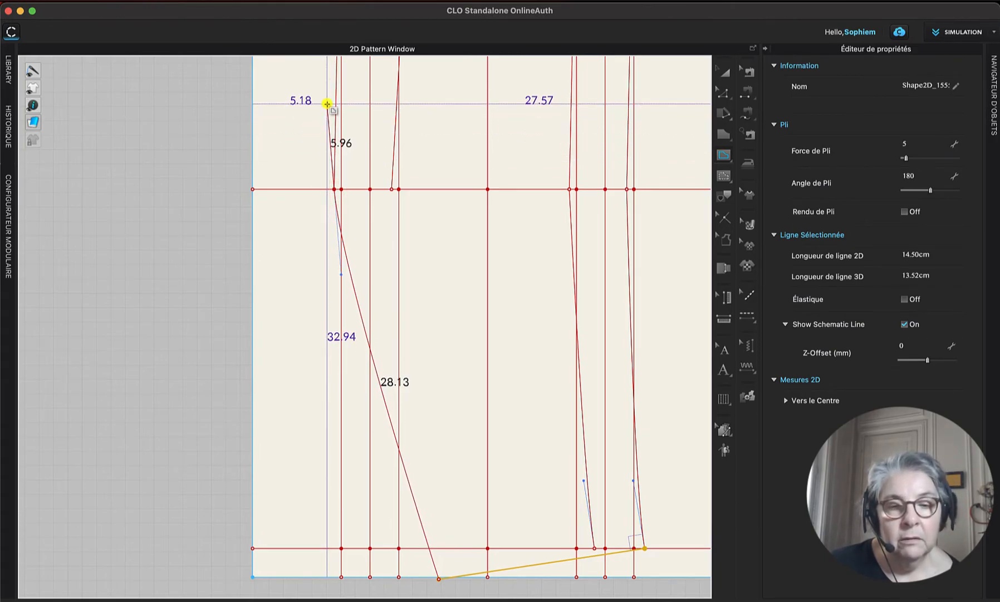
click(327, 104)
Step: Undo the curve in progress and delete the 14.5 cm perpendicular line
key(super+z)
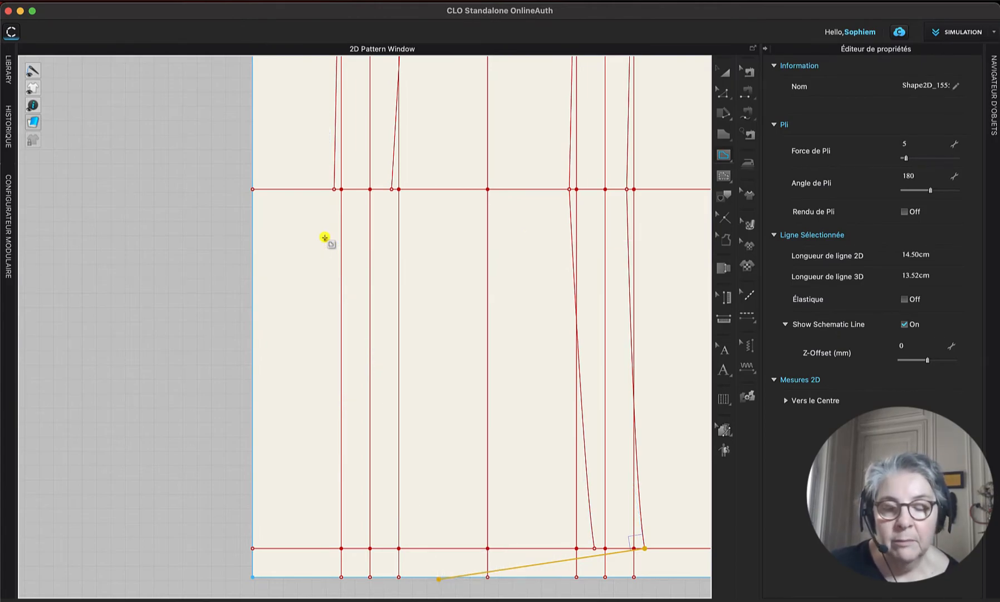
key(Delete)
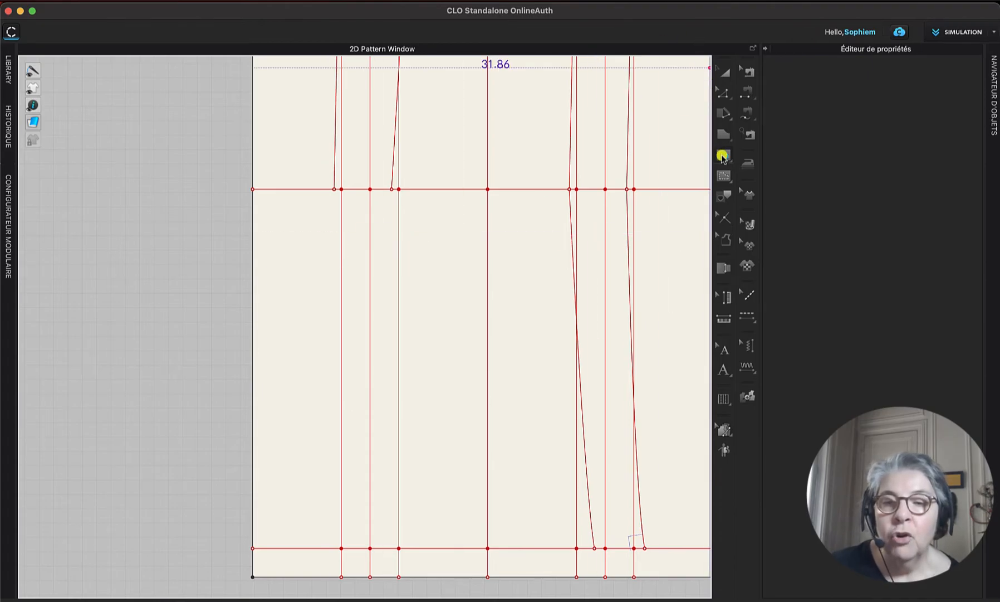
Step: Add a local perpendicular internal line 18.5 cm long at 90° from the outer curve's lower end on the 2 cm hem line
click(724, 93)
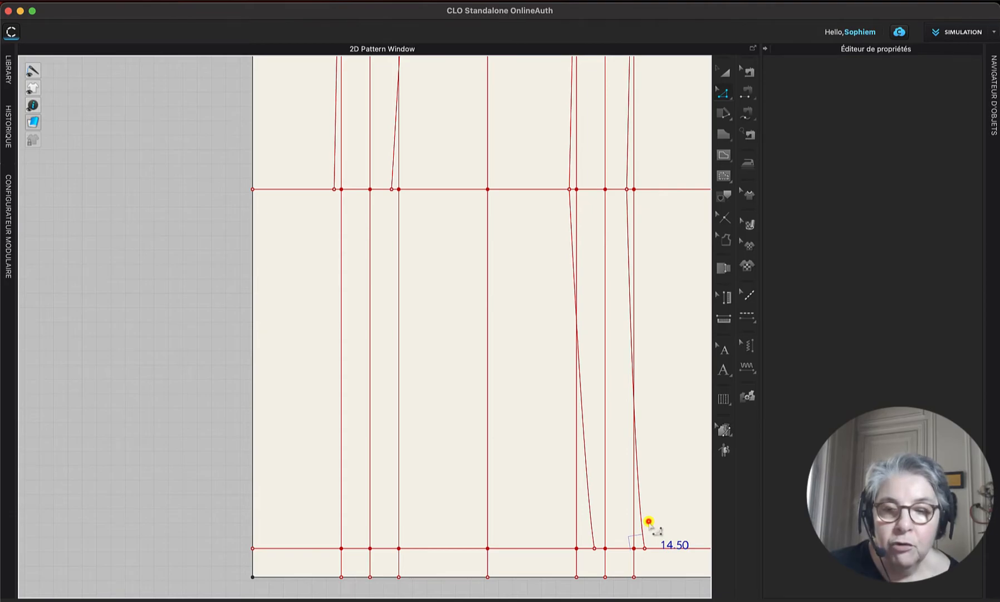
right_drag(649, 521, 609, 307)
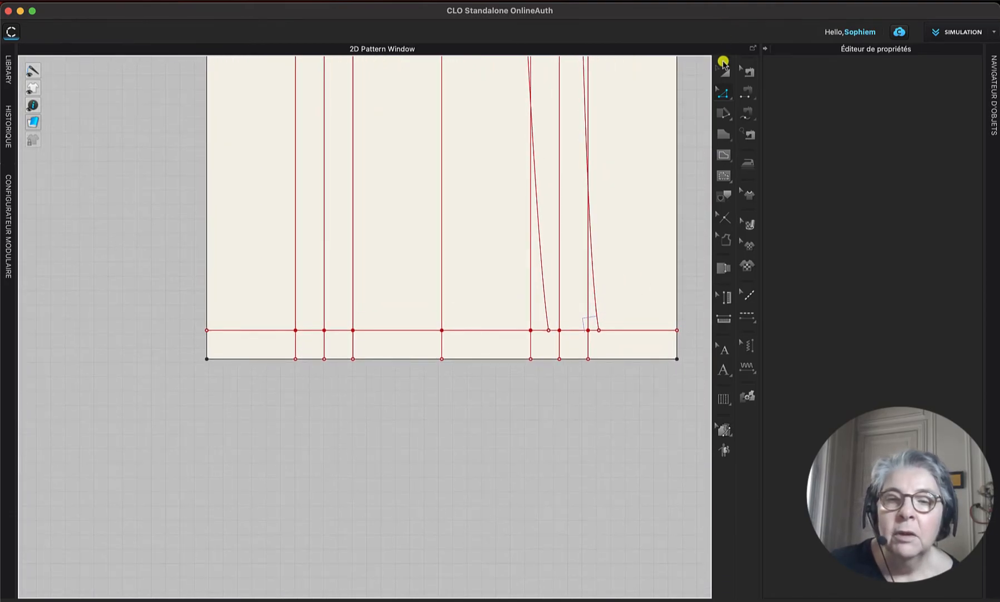
click(723, 91)
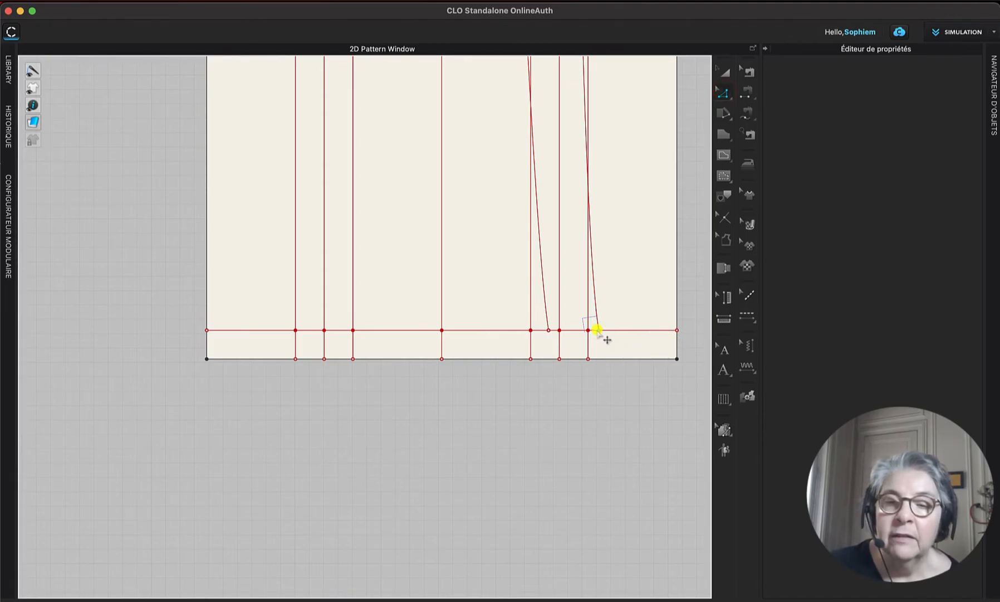
click(597, 330)
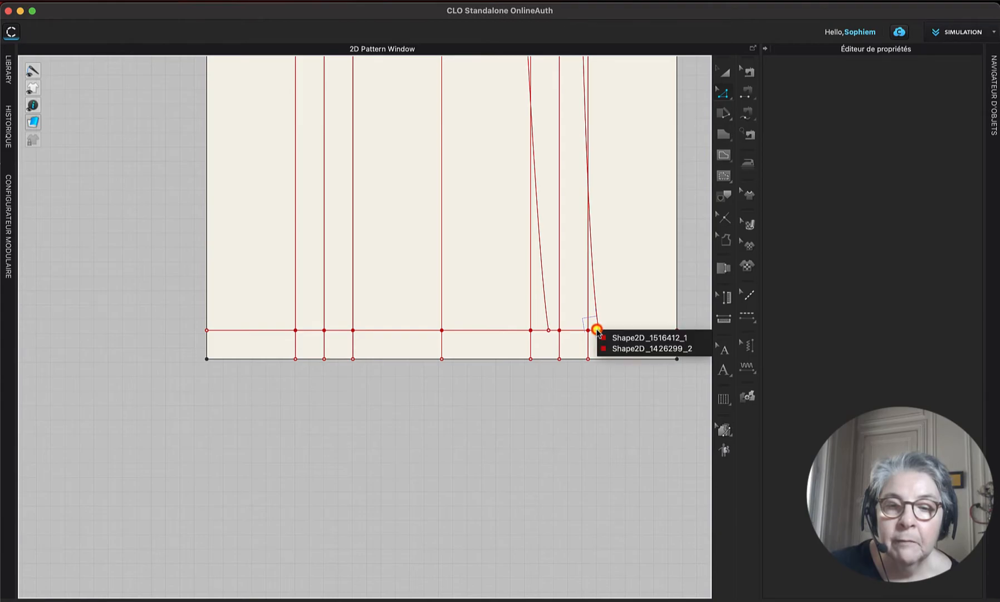
click(610, 336)
right_click(598, 329)
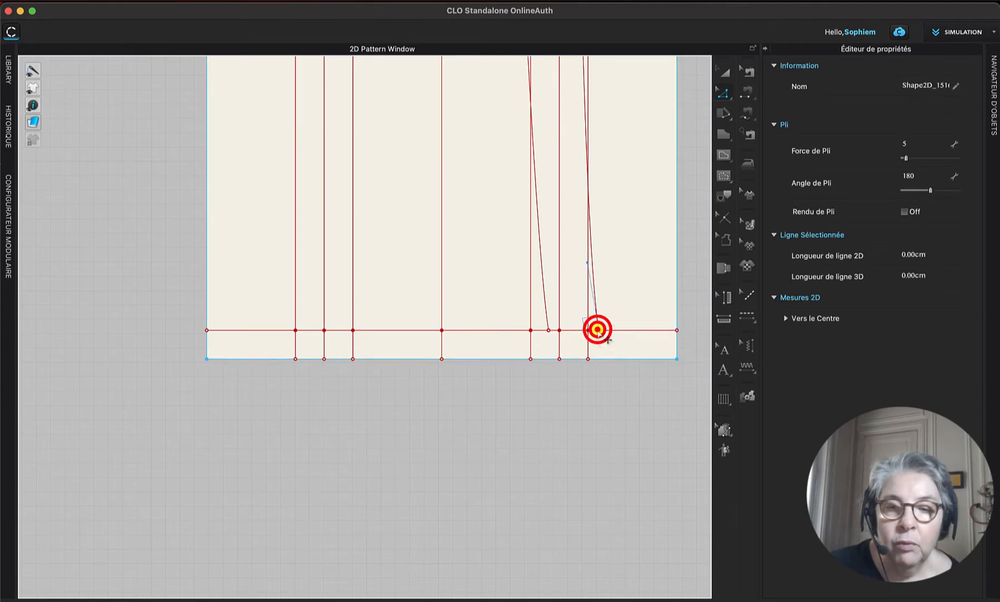
mouse_move(630, 370)
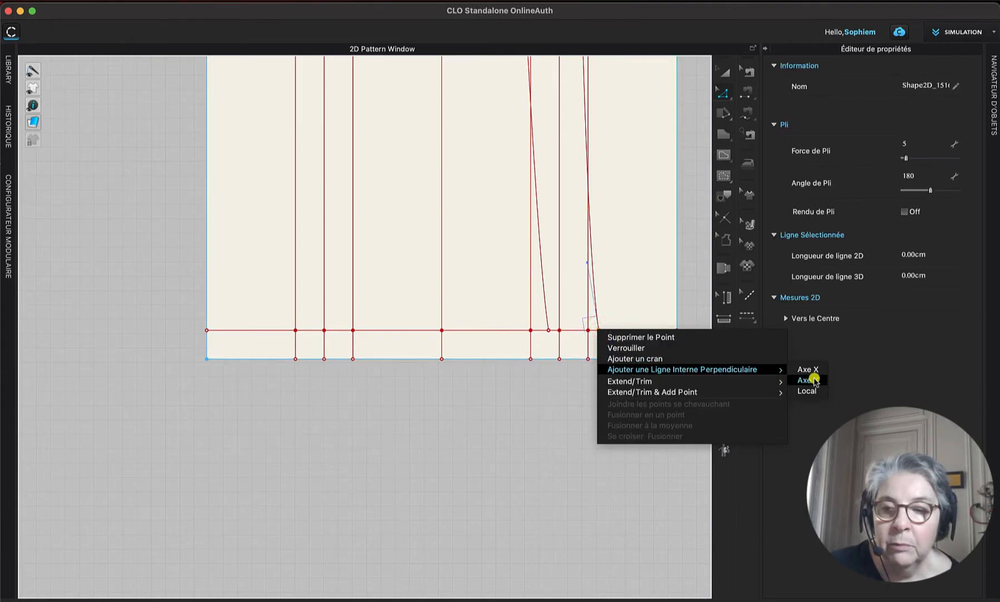
click(811, 392)
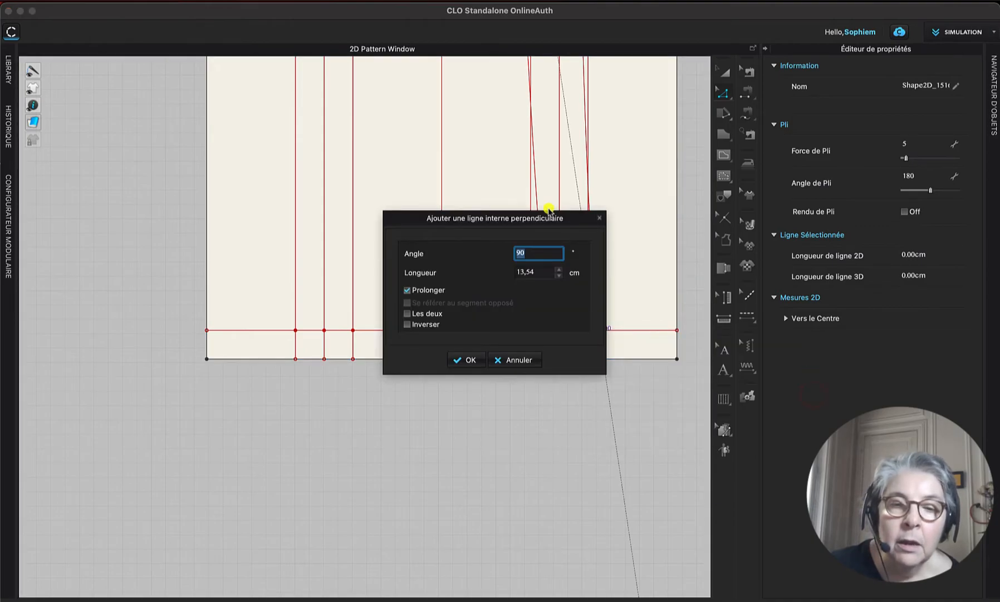
drag(552, 219, 435, 131)
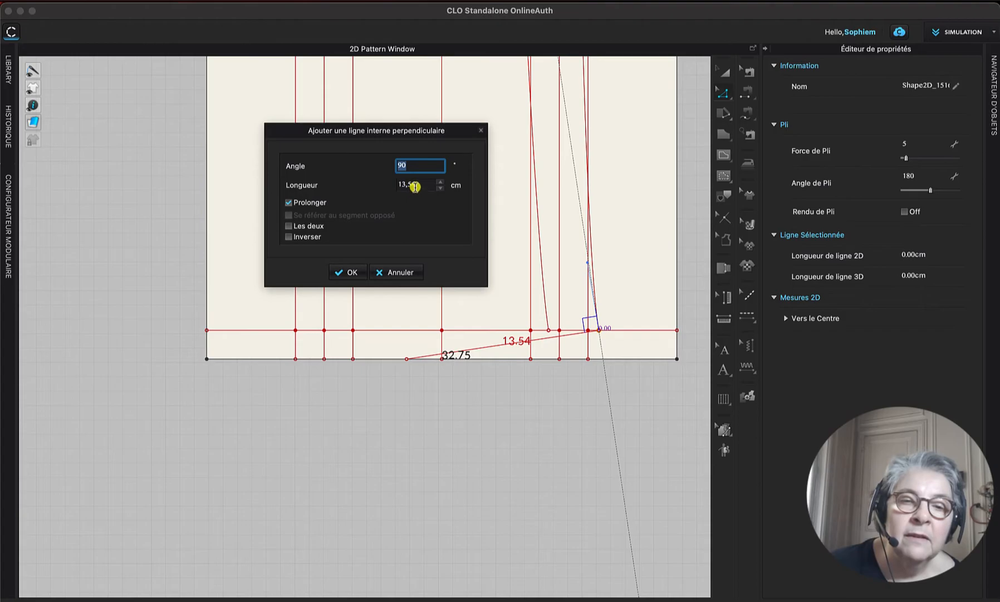
click(415, 185)
drag(395, 182, 426, 196)
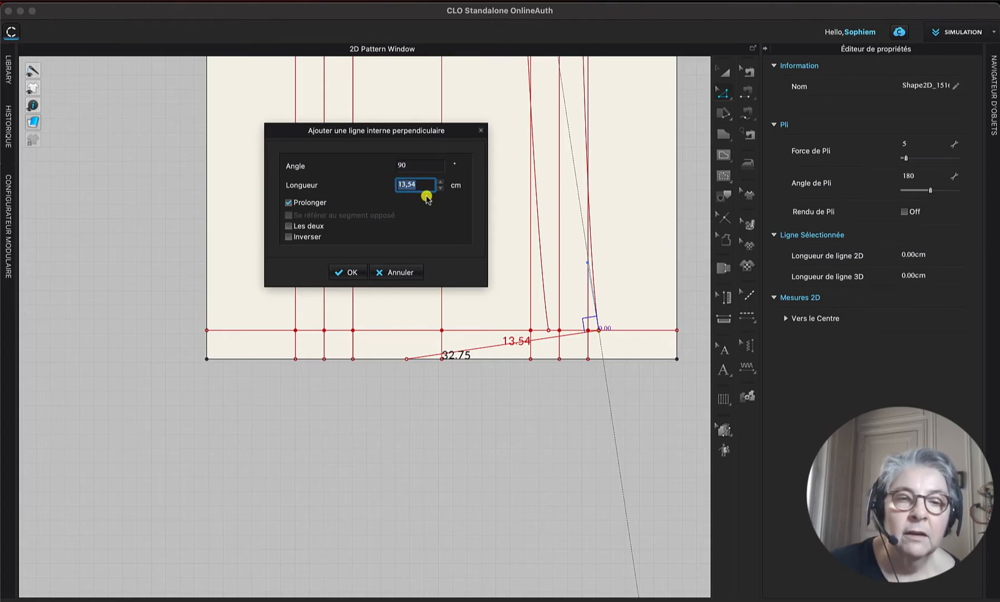
text(1)
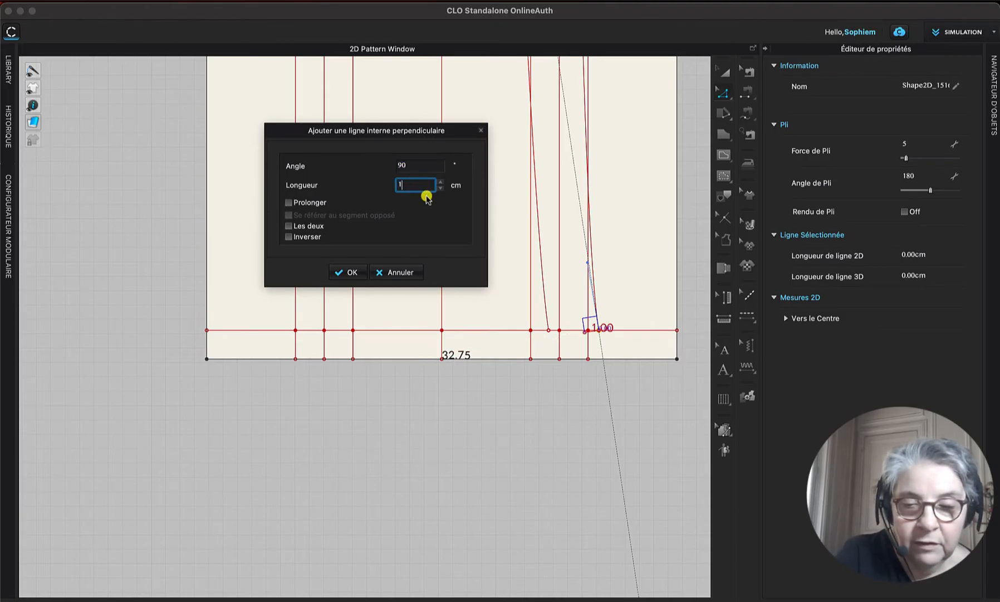
text(8,5)
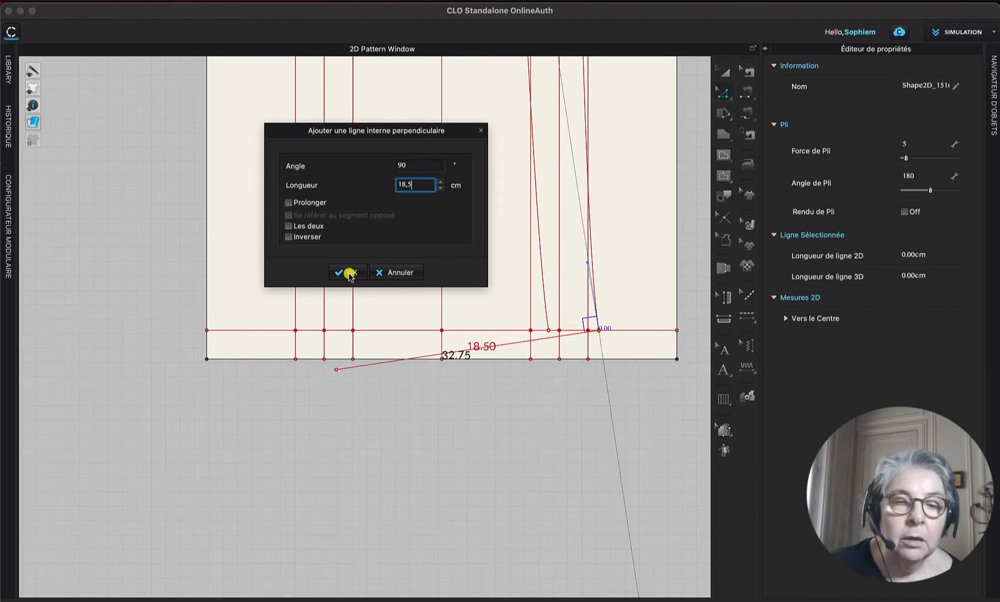
click(348, 273)
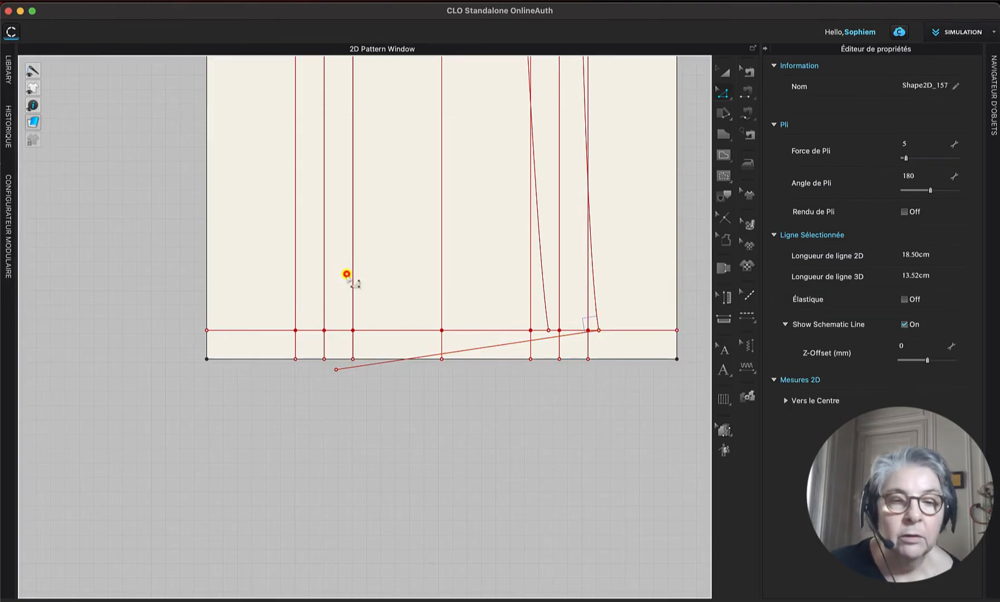
Step: Draw a straight internal line from the leftmost split point on the elbow line to the 18.5 cm line's free end
click(346, 274)
middle_drag(435, 258, 447, 441)
click(724, 155)
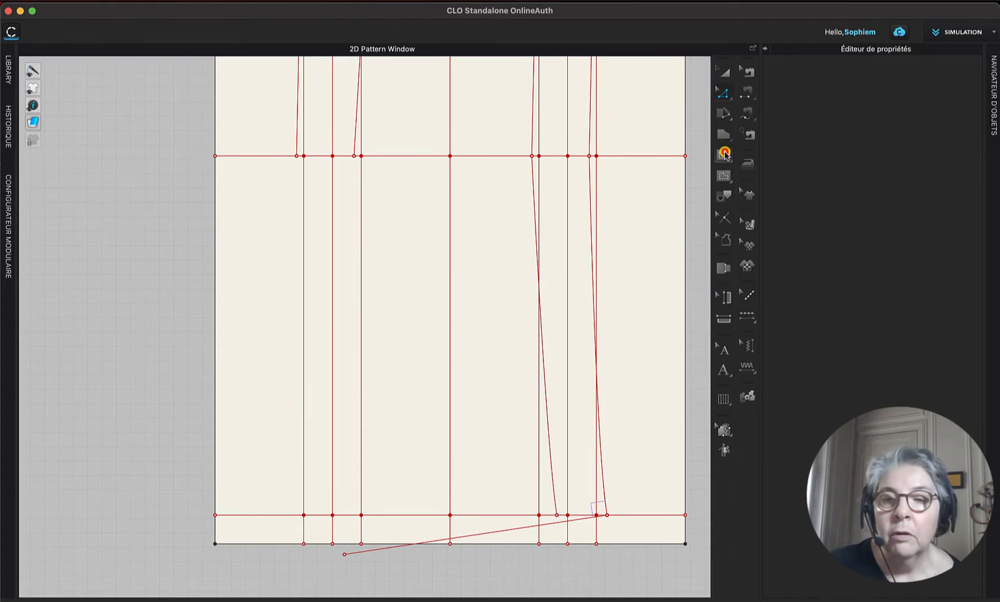
click(761, 154)
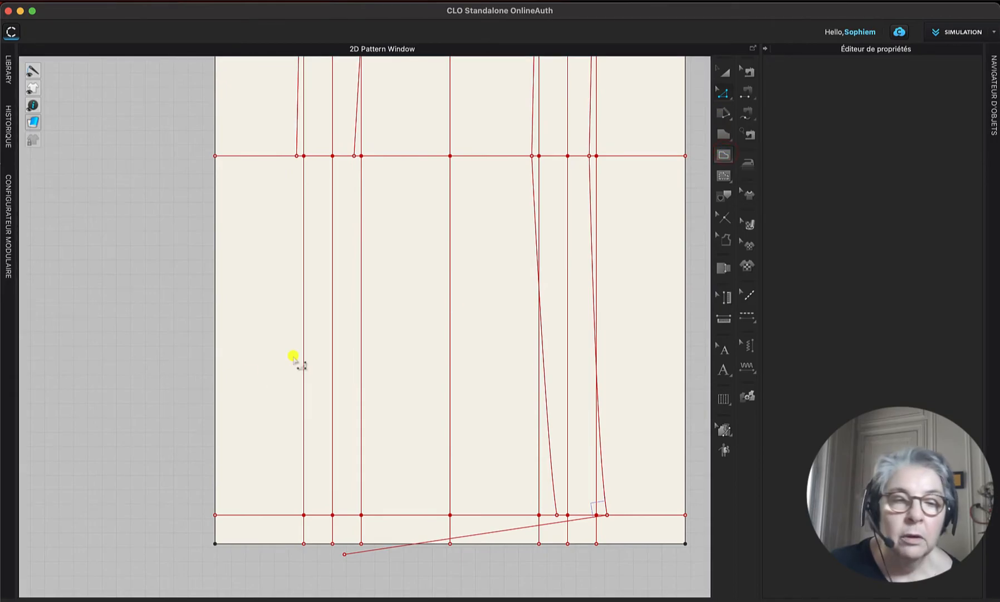
click(298, 156)
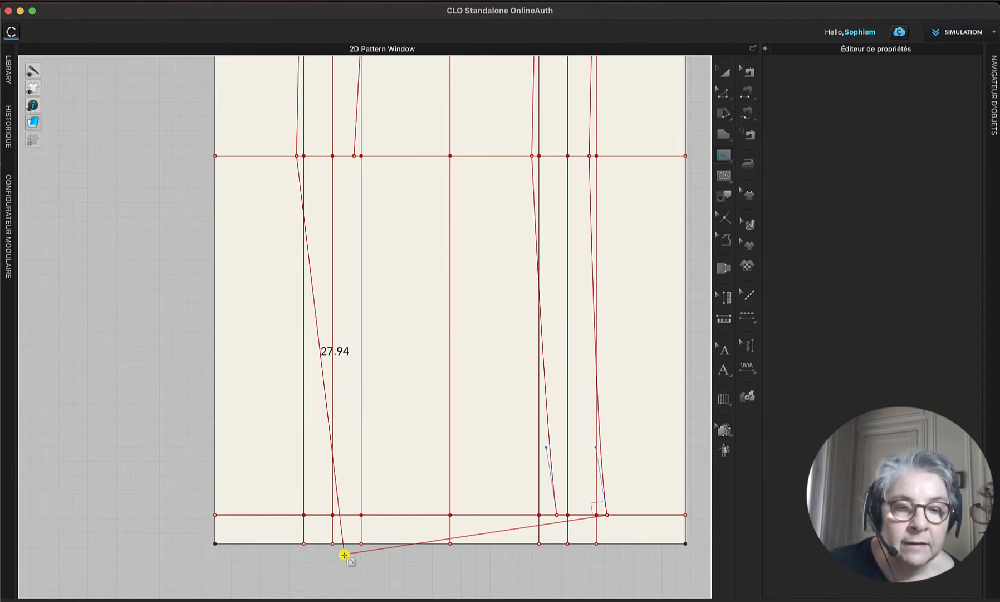
double_click(344, 553)
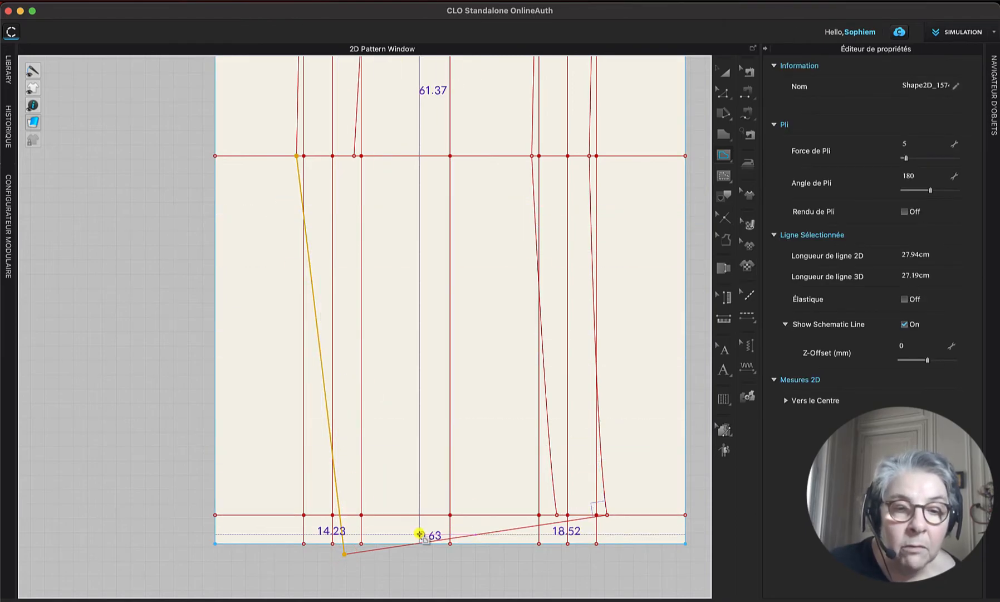
Step: Draw an internal polyline from the second offset point on the elbow line through the 18.5 cm line's free end to the inner curve's lower end
click(355, 156)
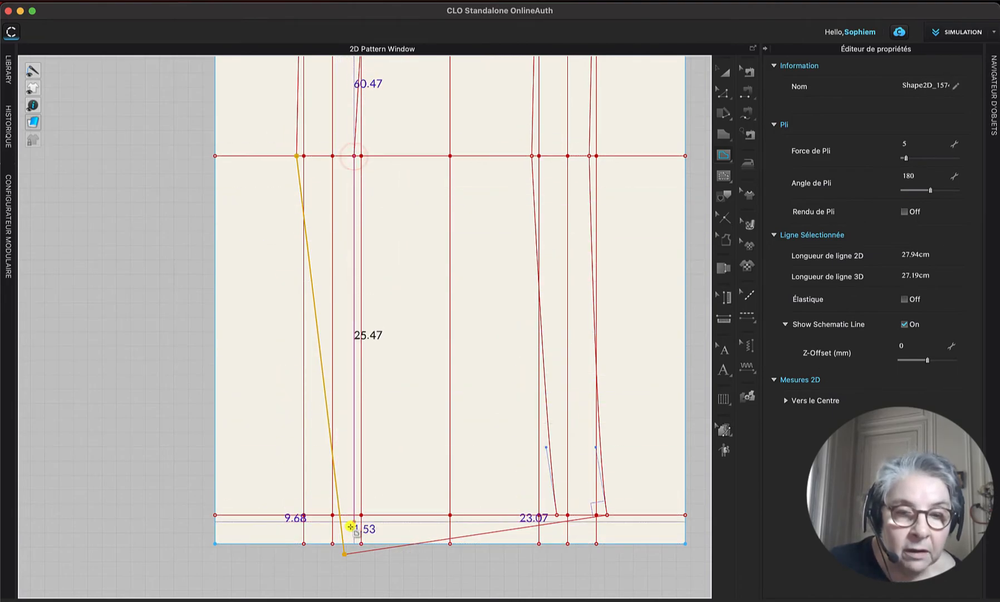
double_click(347, 558)
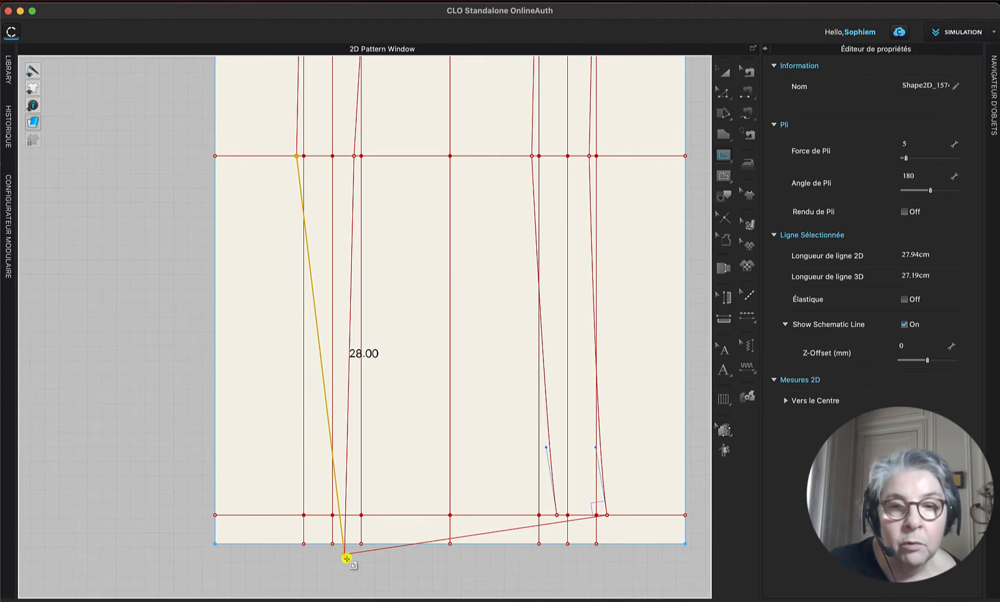
drag(347, 558, 347, 555)
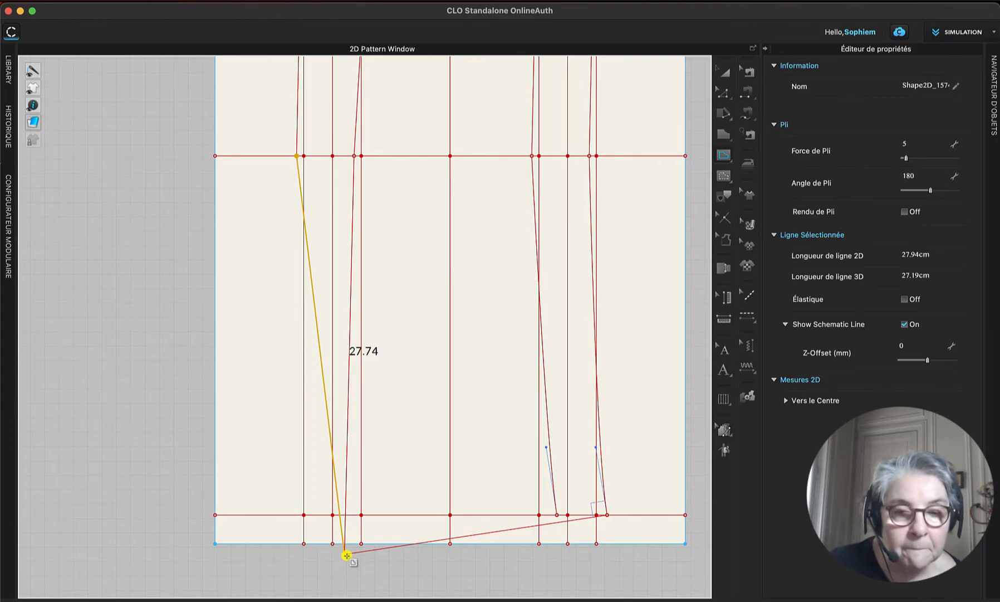
click(346, 555)
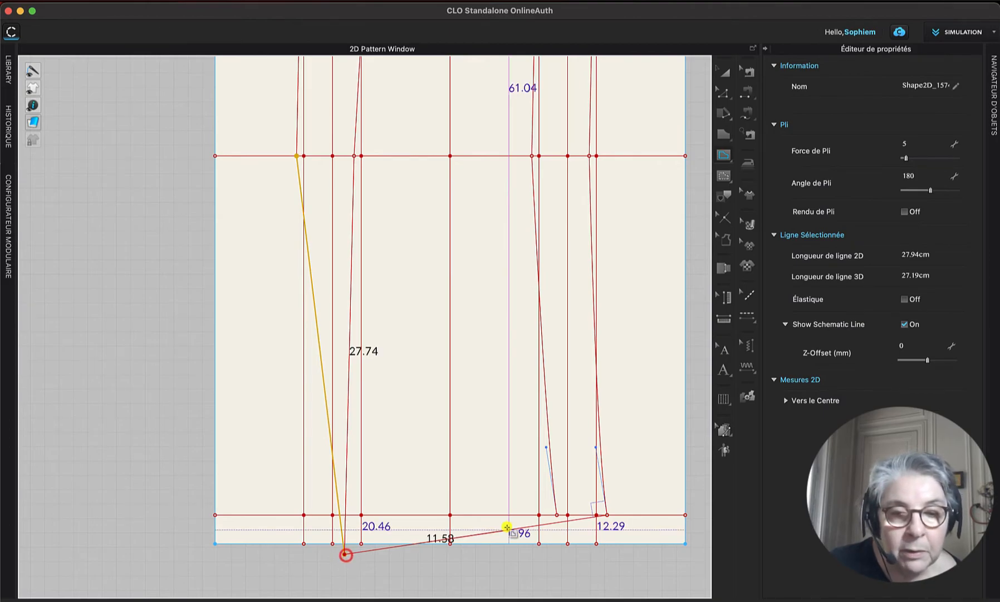
double_click(556, 516)
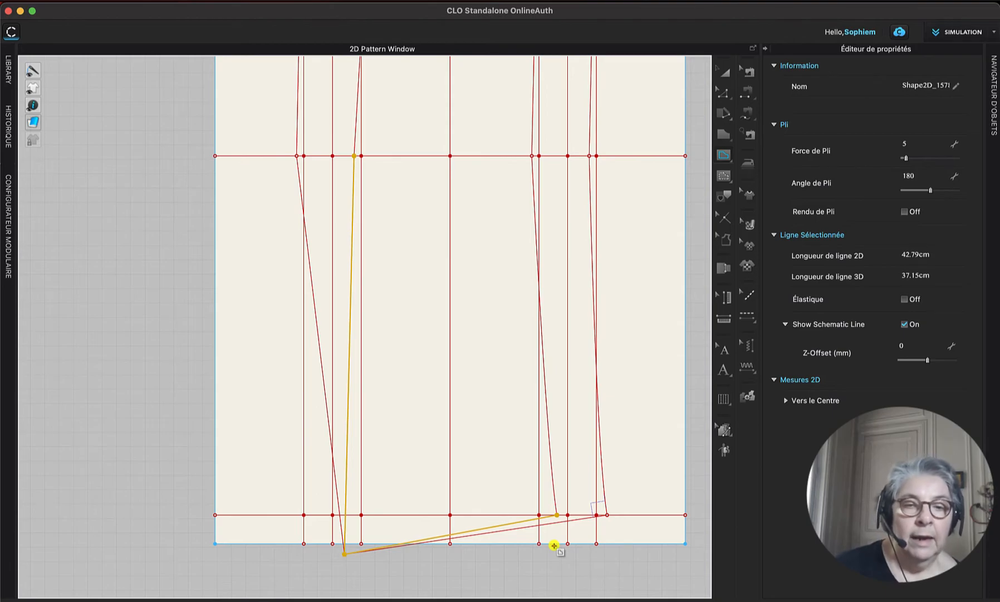
Step: Curve the two new lower seam lines slightly outward with Edit Curvature, to about 27.96 cm and 27.75 cm long
click(724, 93)
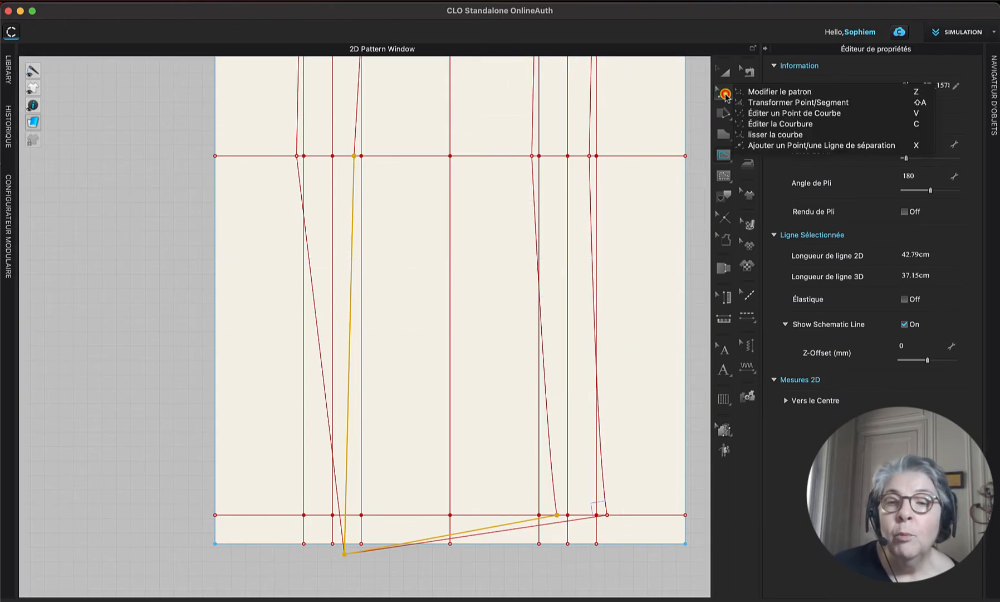
click(760, 124)
click(313, 288)
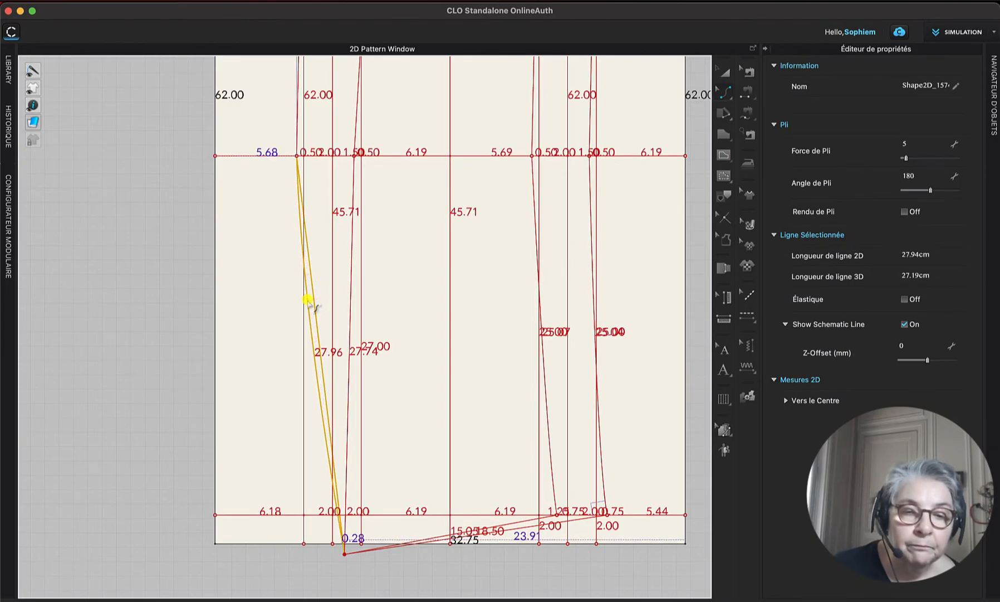
drag(308, 300, 309, 301)
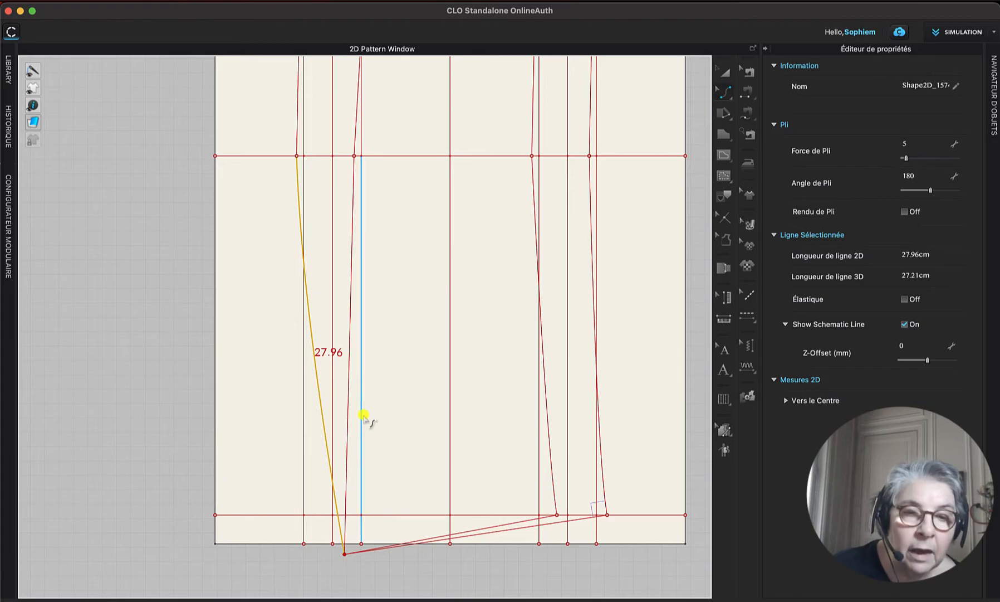
mouse_move(349, 283)
mouse_down()
mouse_move(340, 287)
mouse_move(351, 286)
mouse_up()
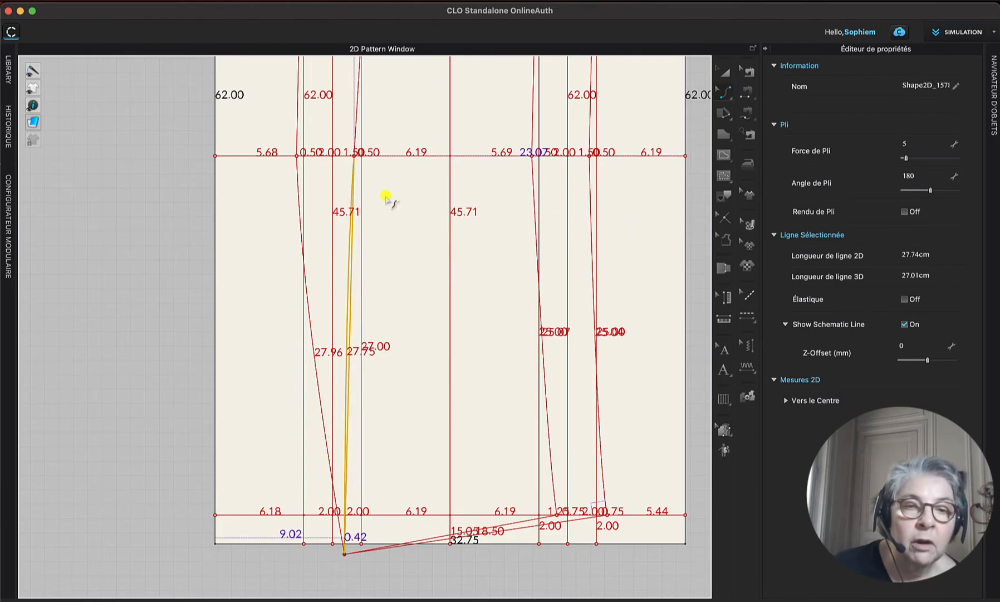
Step: Curve the four sleeve seam lines between the armhole curves and the elbow line slightly outward
middle_drag(385, 195, 408, 449)
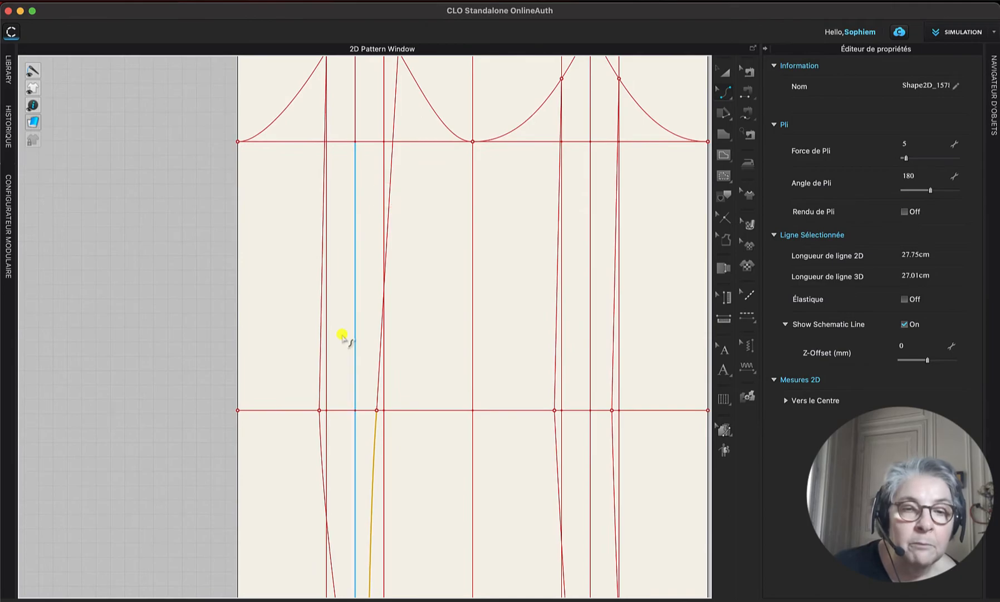
drag(321, 337, 327, 226)
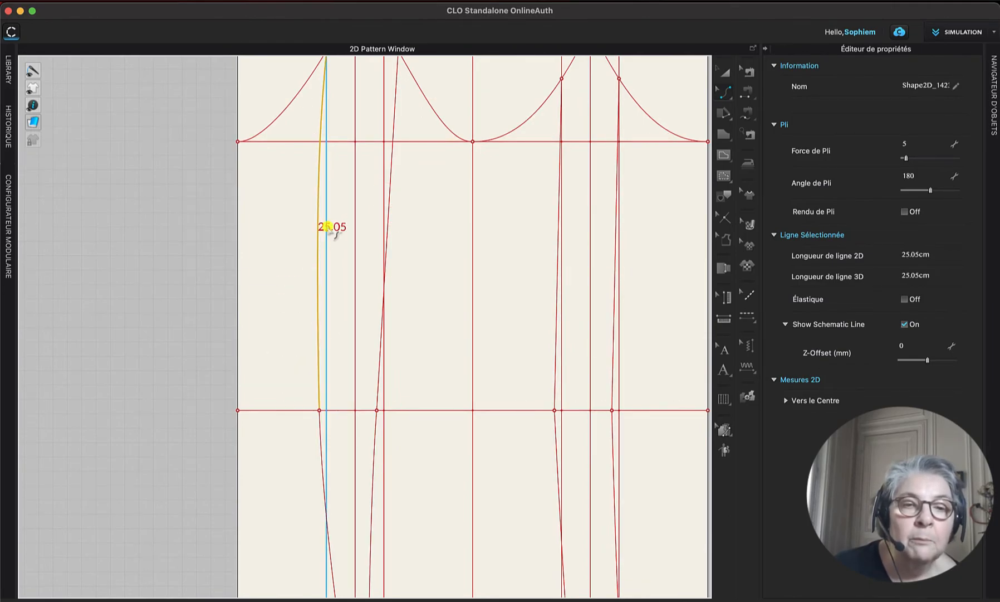
middle_drag(349, 224, 346, 327)
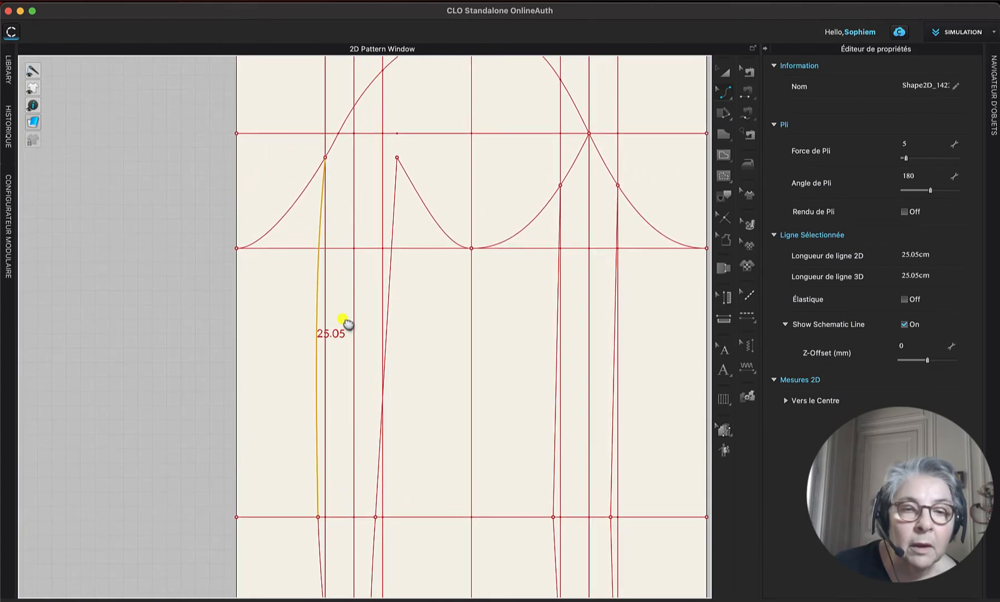
drag(392, 295, 384, 285)
drag(557, 394, 558, 357)
drag(614, 371, 614, 371)
Step: With the Trace tool, select the large sleeve's outline: the cap curve, both outer side seams and the 18.5 cm hem line
middle_drag(631, 419, 618, 161)
middle_drag(659, 327, 619, 214)
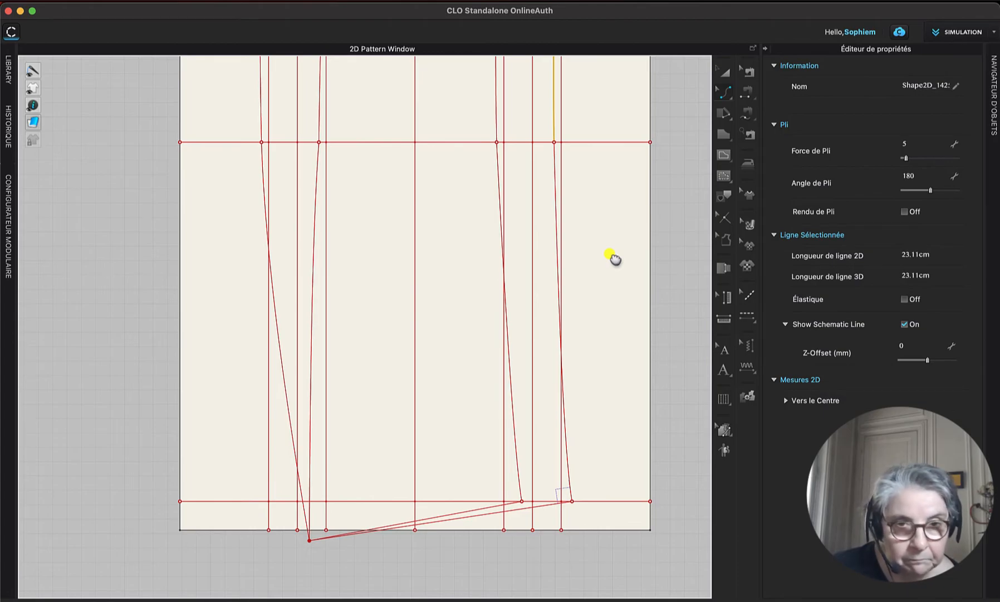
scroll(614, 258, up, 2)
scroll(614, 258, down, 4)
middle_drag(609, 254, 578, 413)
scroll(579, 414, down, 2)
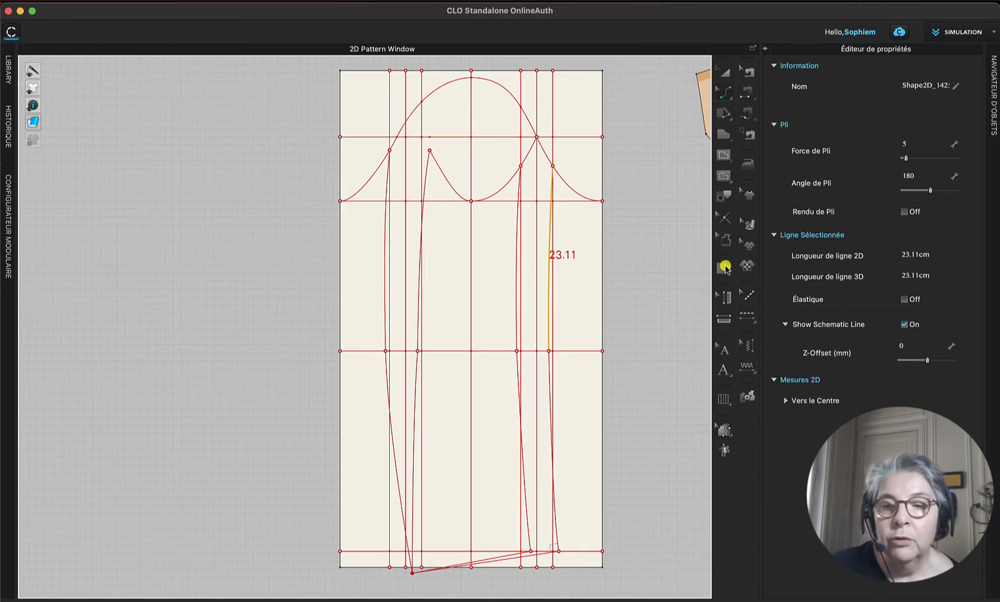
click(723, 198)
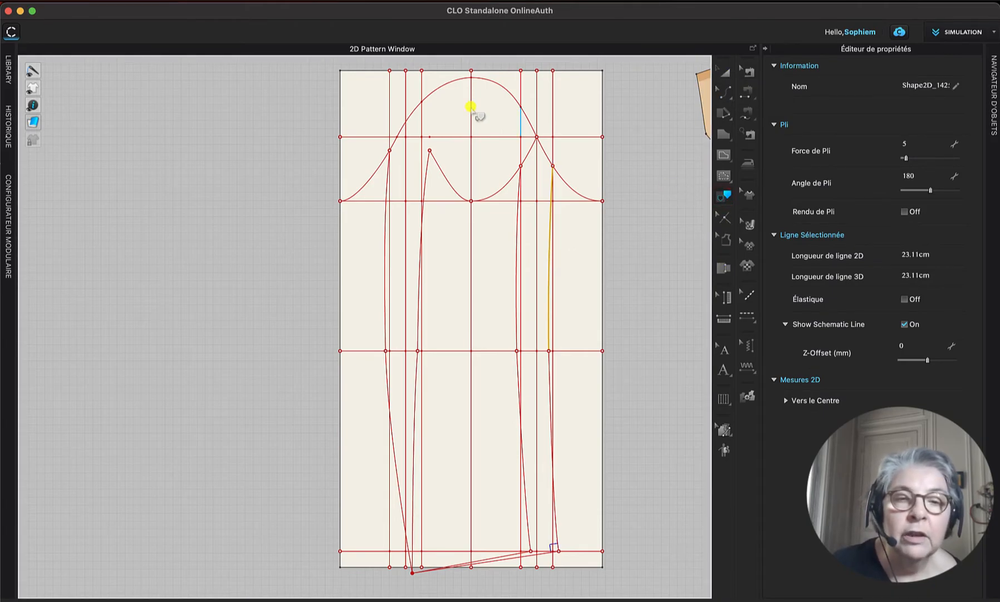
click(428, 96)
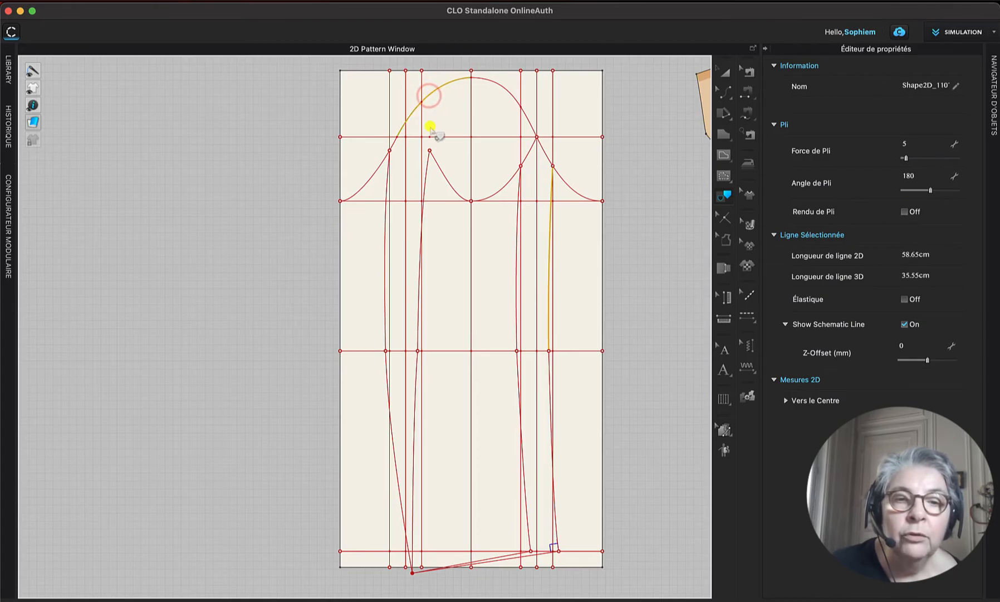
shift+click(386, 206)
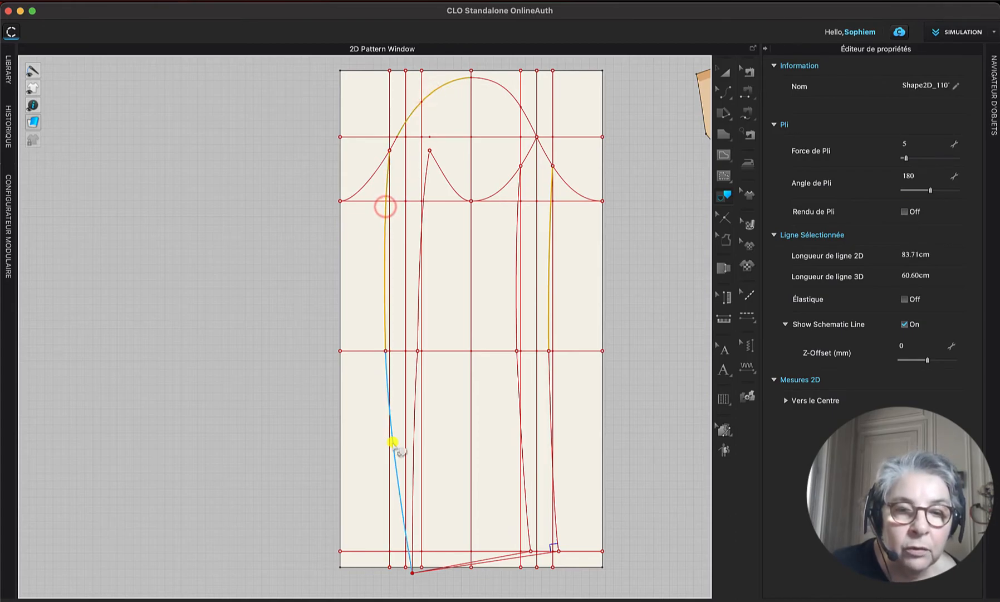
shift+click(392, 442)
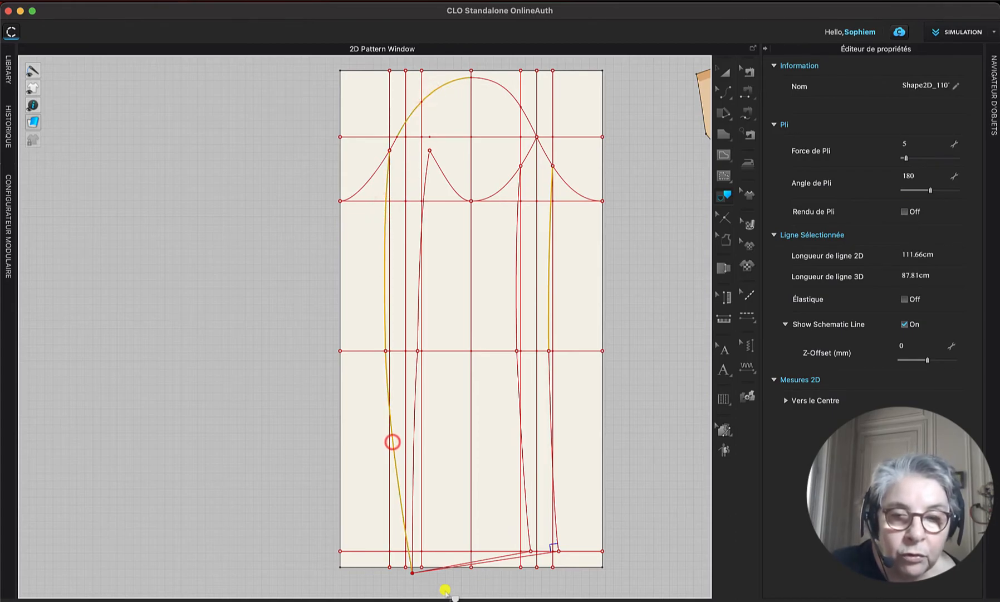
shift+click(507, 558)
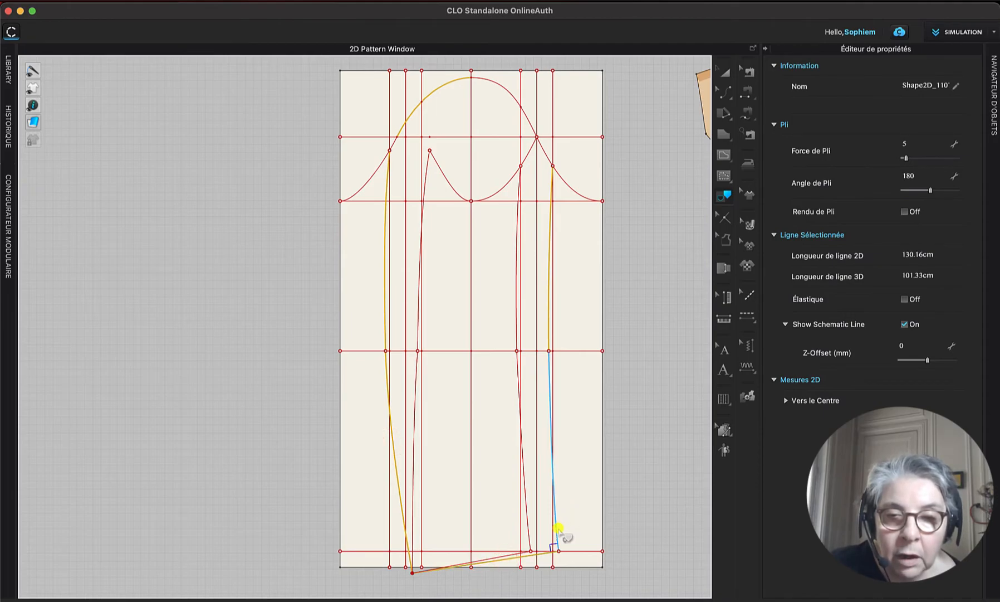
shift+click(558, 527)
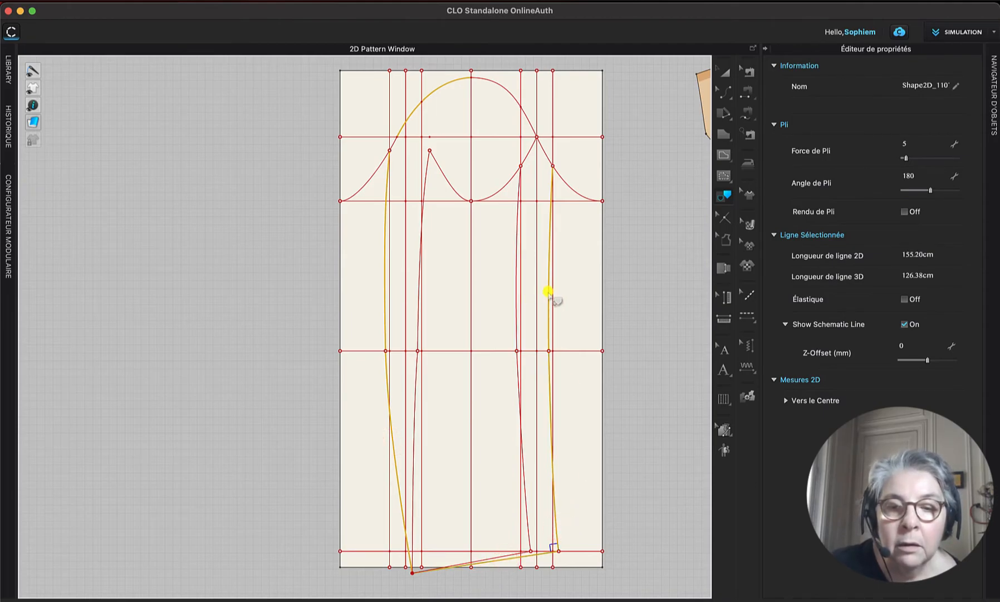
shift+click(544, 150)
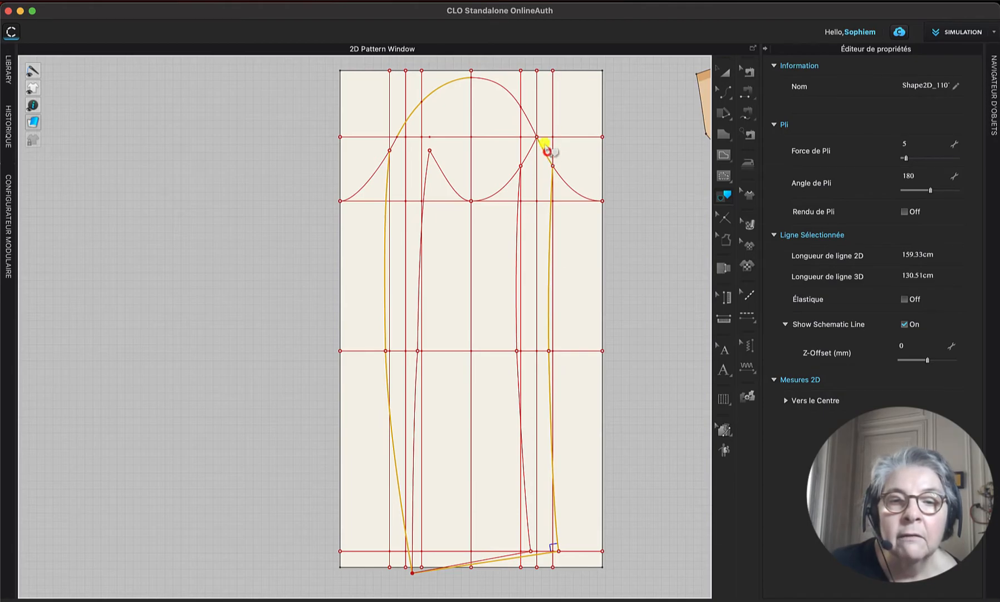
shift+click(513, 98)
right_click(512, 98)
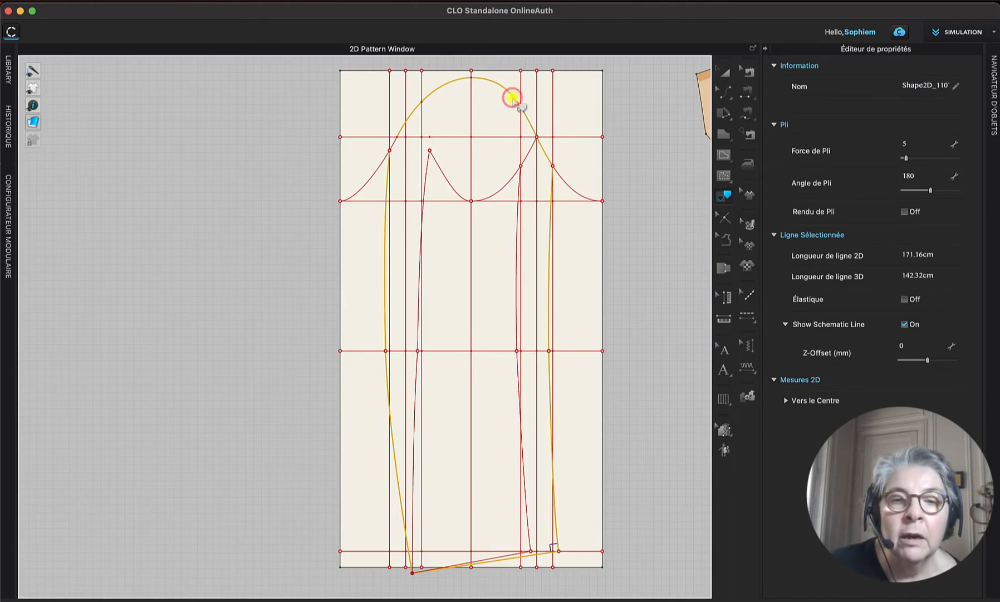
click(525, 106)
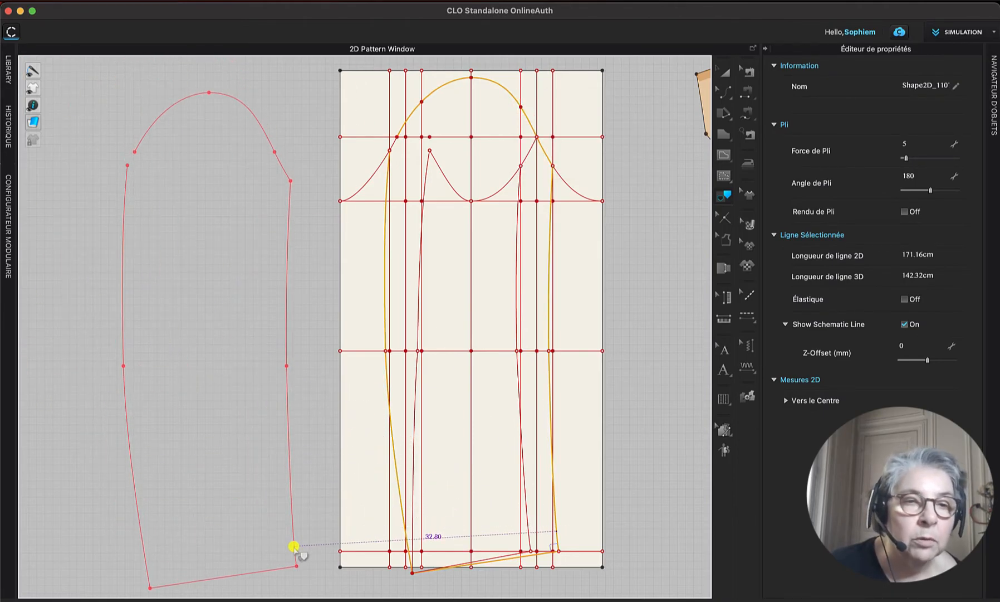
key(Escape)
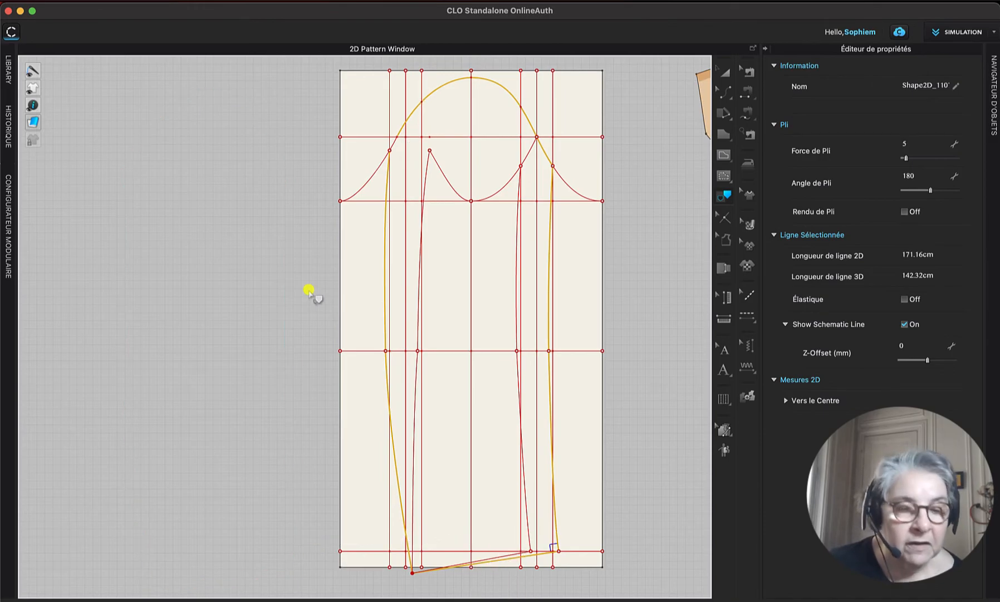
Step: Add the missing short cap segment to the selection, trace the closed outline as a pattern piece about 33 cm beside the draft, and deselect it
right_click(395, 143)
click(418, 155)
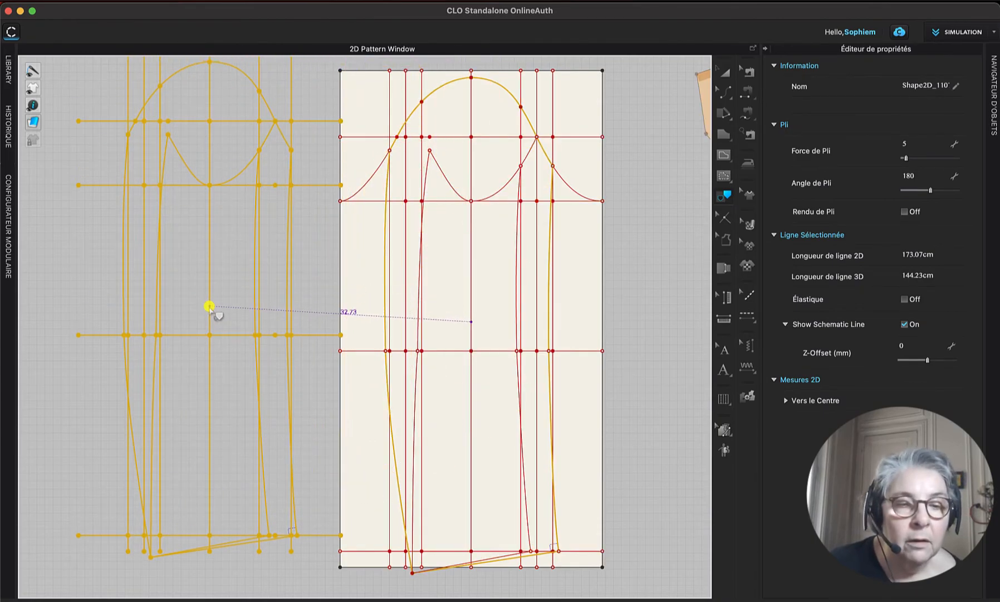
key(super+z)
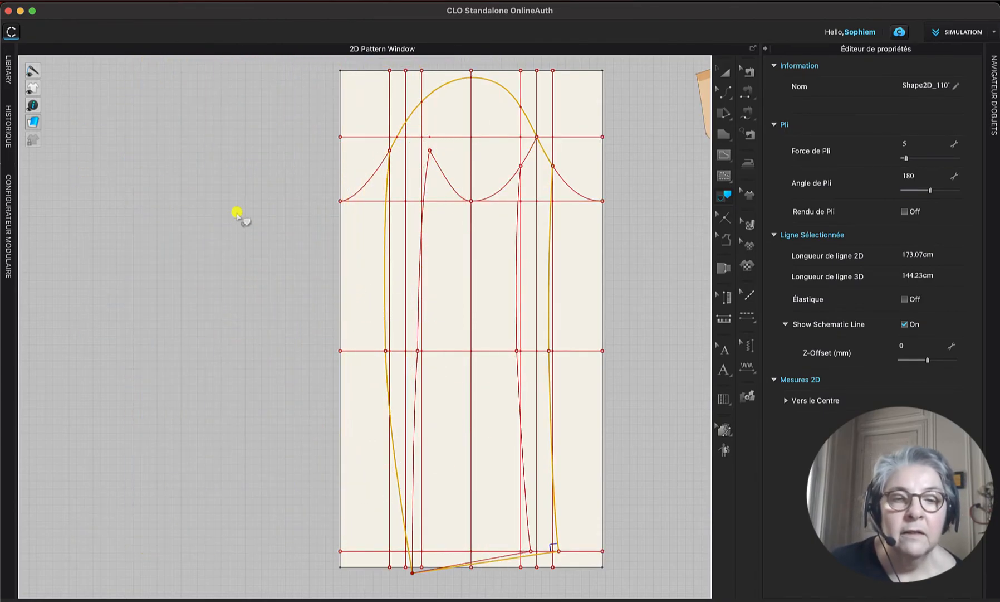
right_click(440, 88)
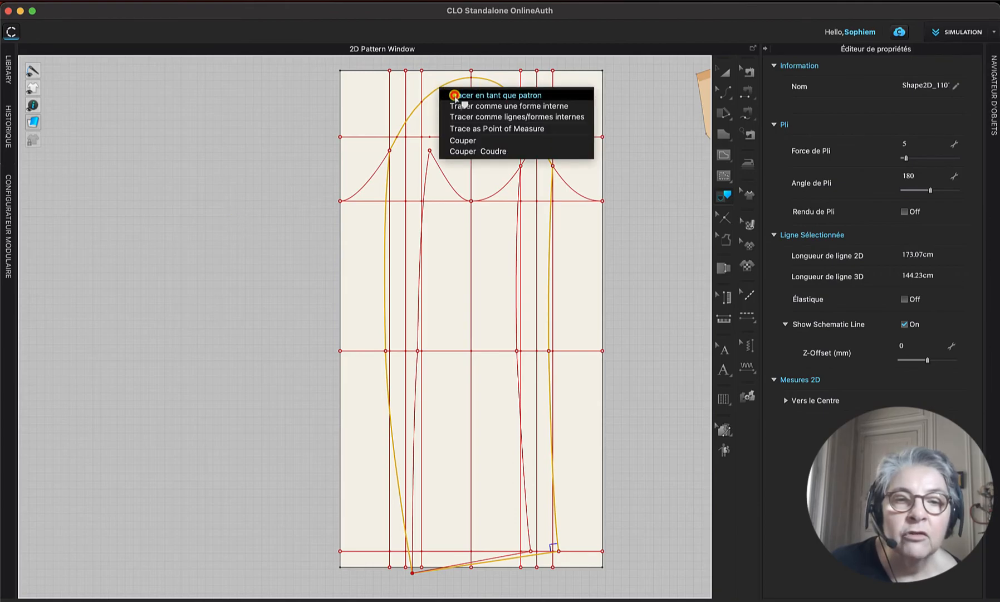
click(455, 95)
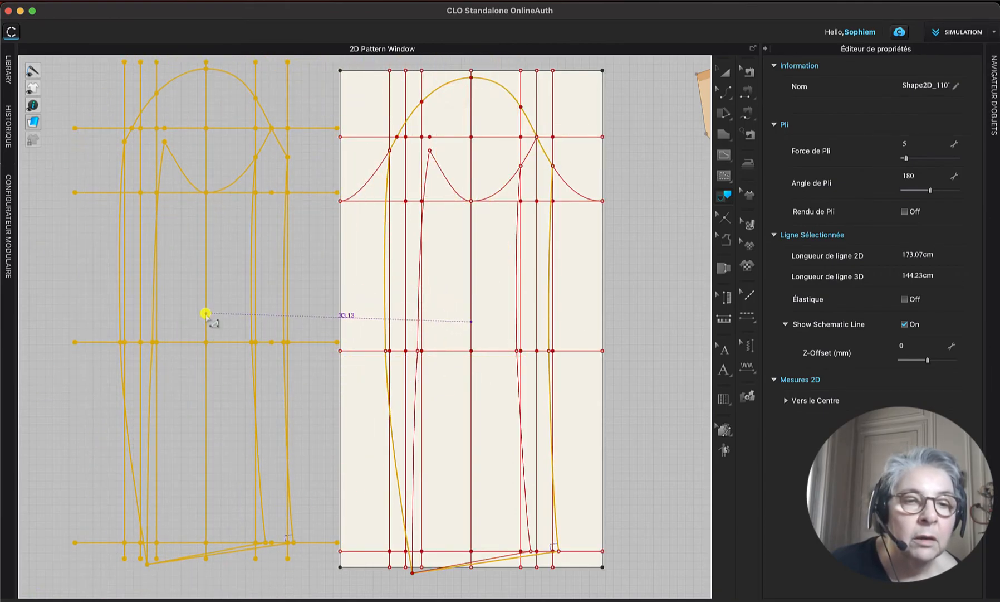
click(206, 313)
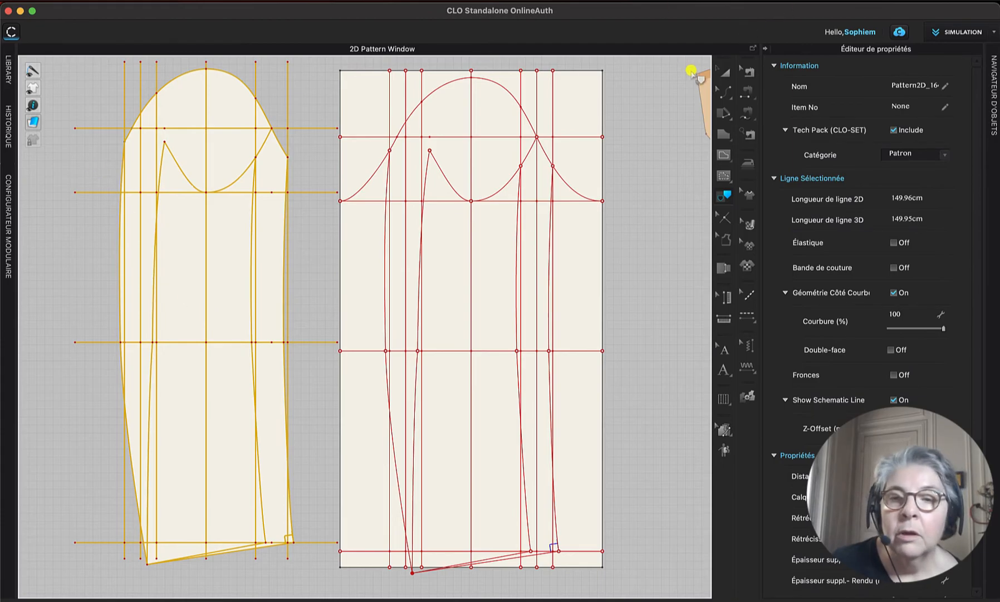
click(725, 73)
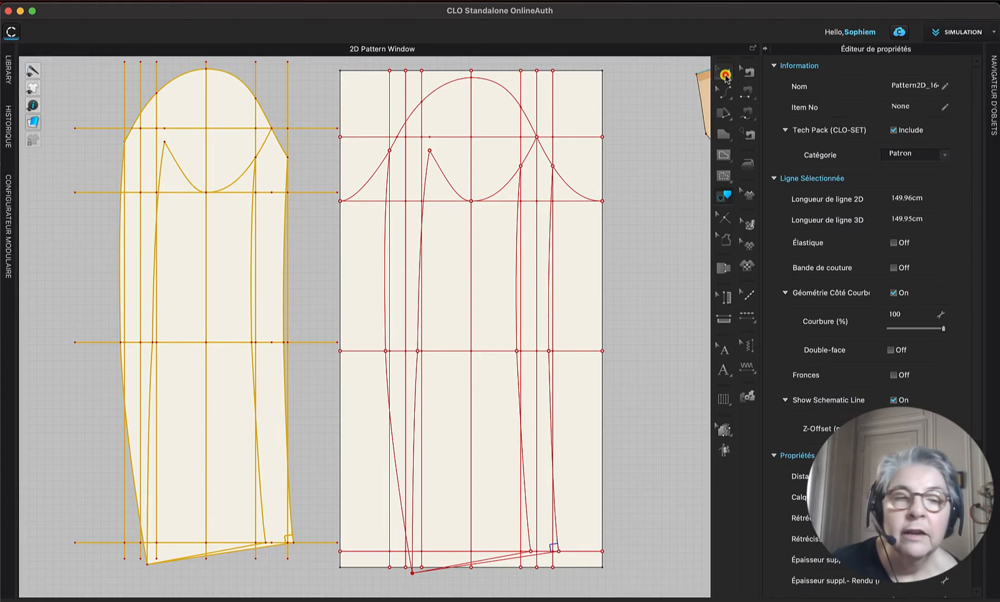
click(101, 98)
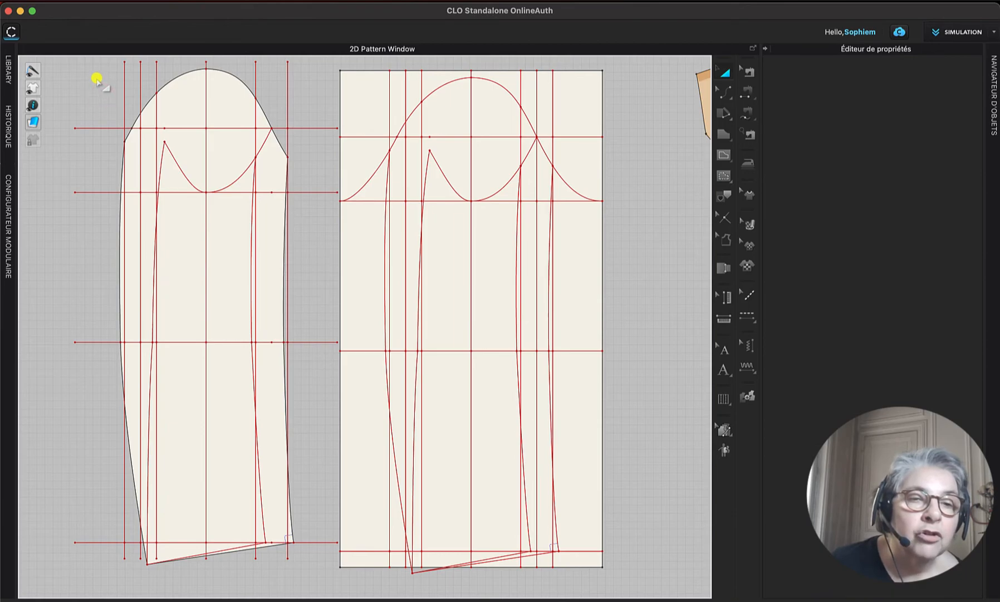
Step: Delete the off-centre vertical guides, the under-sleeve armhole curves, the upper left inner seam and the horizontal hem guide from the traced sleeve piece
click(123, 79)
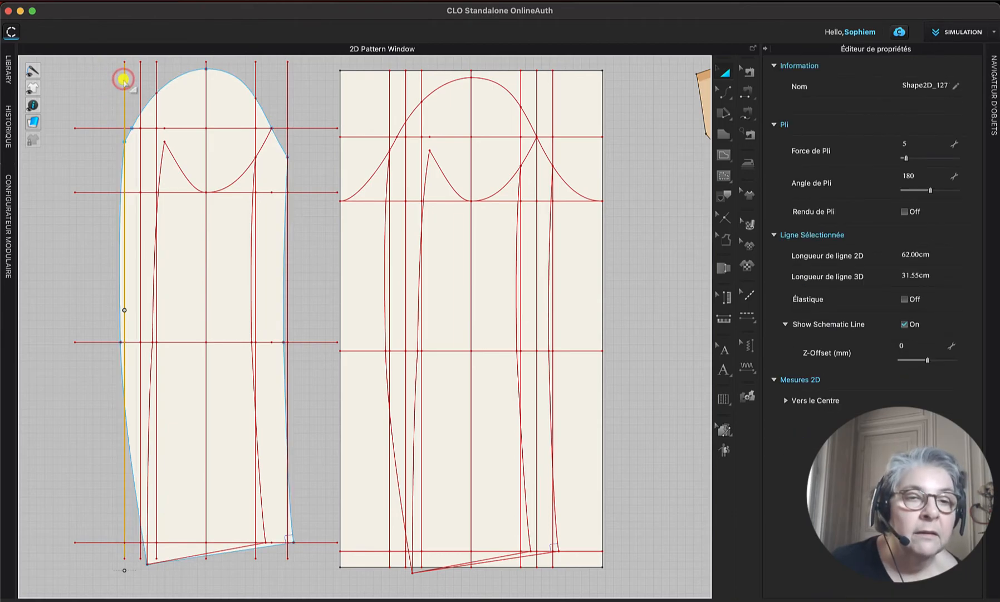
shift+click(140, 79)
shift+click(157, 80)
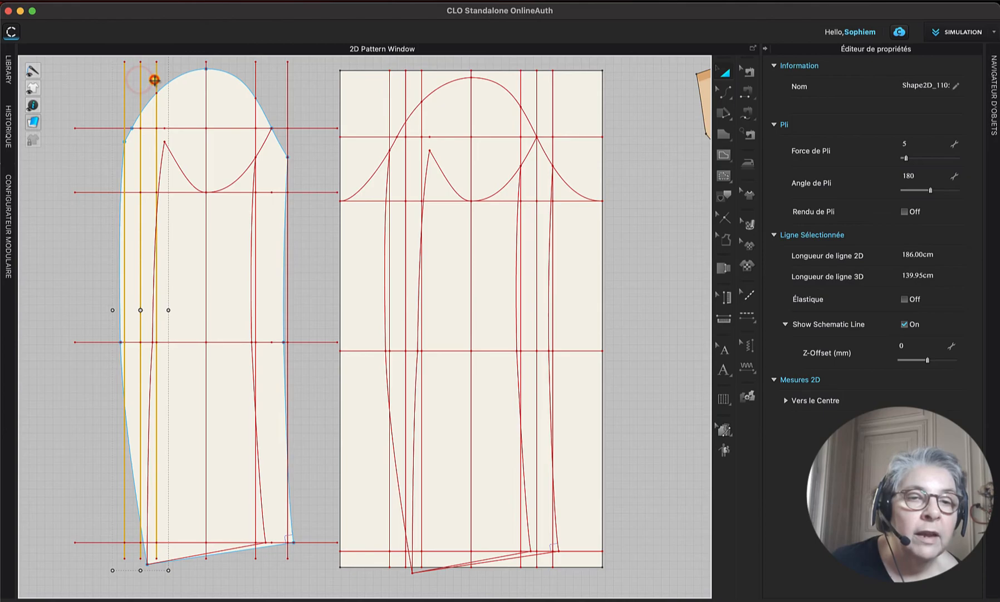
shift+click(177, 167)
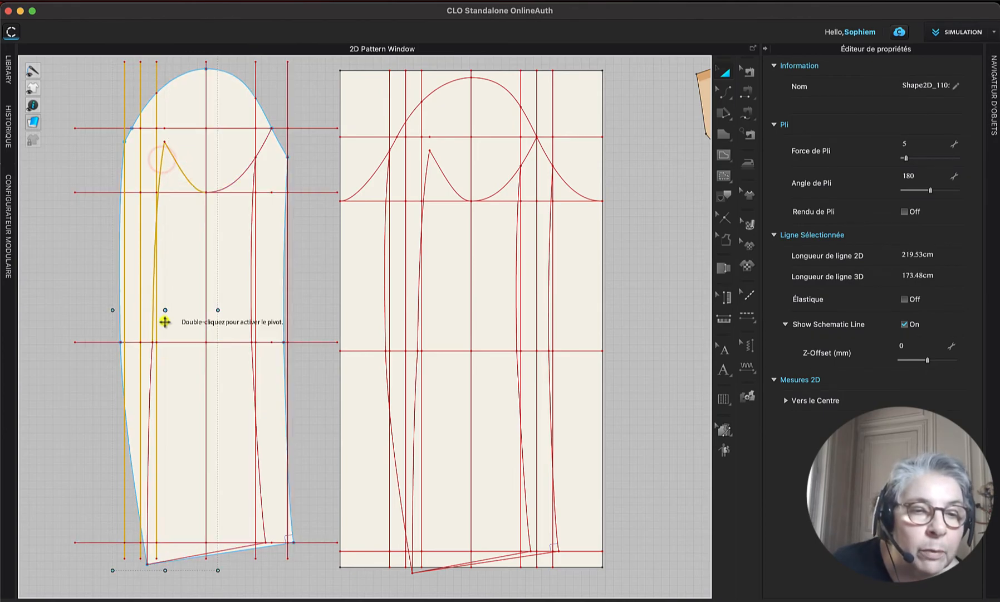
shift+click(114, 541)
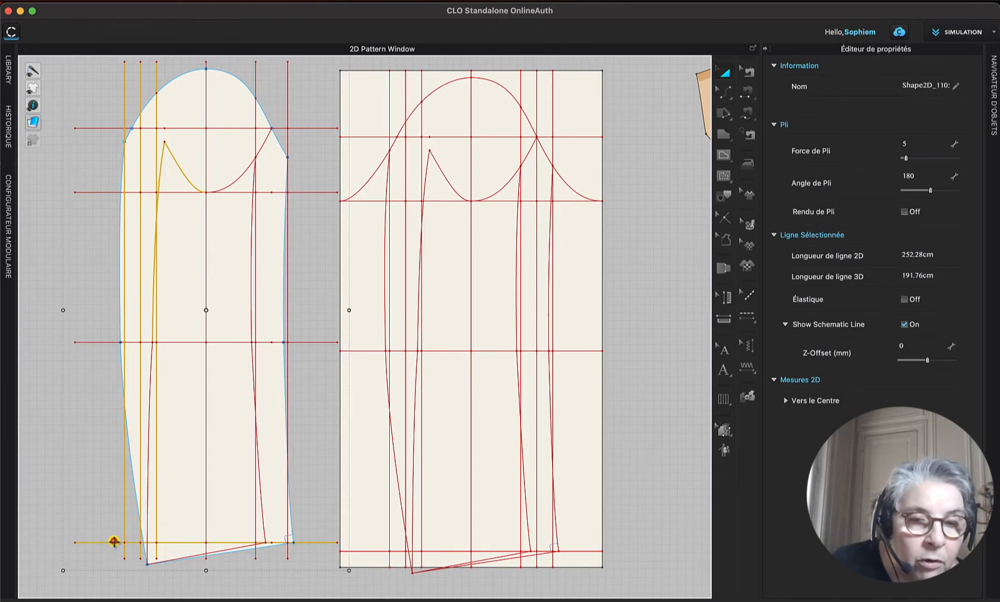
shift+click(238, 179)
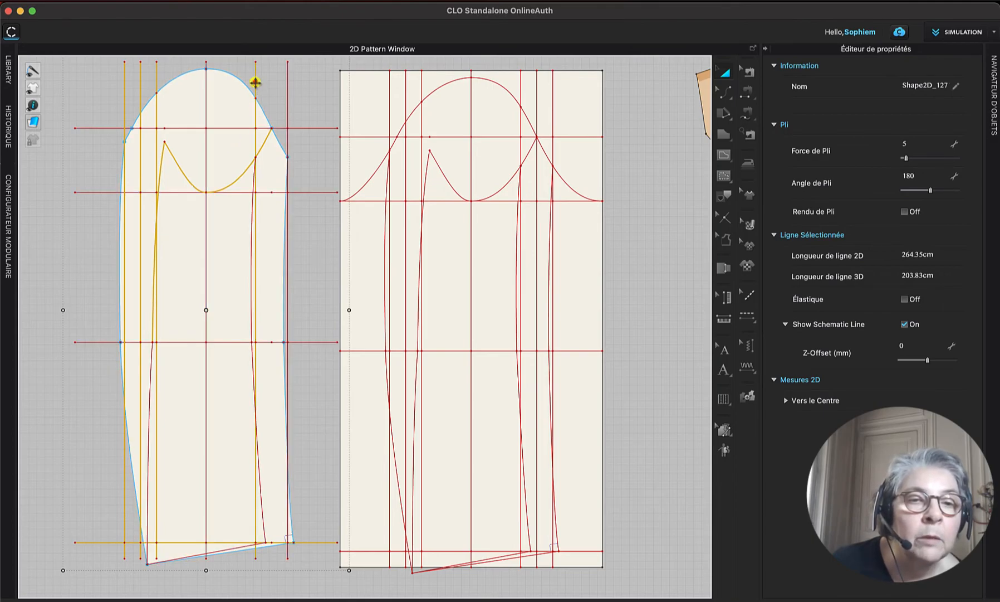
shift+click(286, 88)
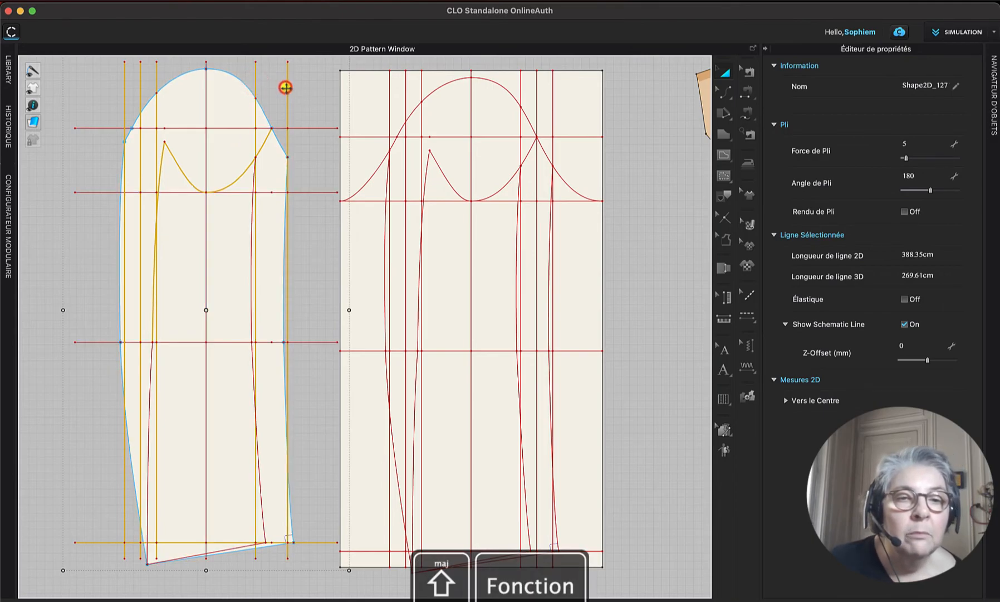
key(Delete)
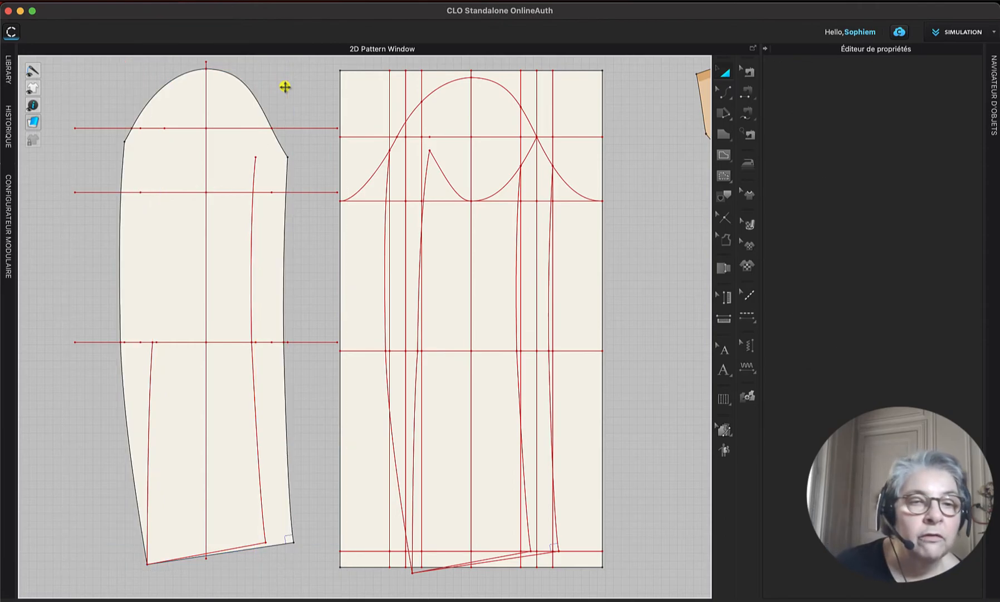
Step: Delete the remaining inner under-sleeve seam lines and the inner hem line from the traced piece
click(255, 174)
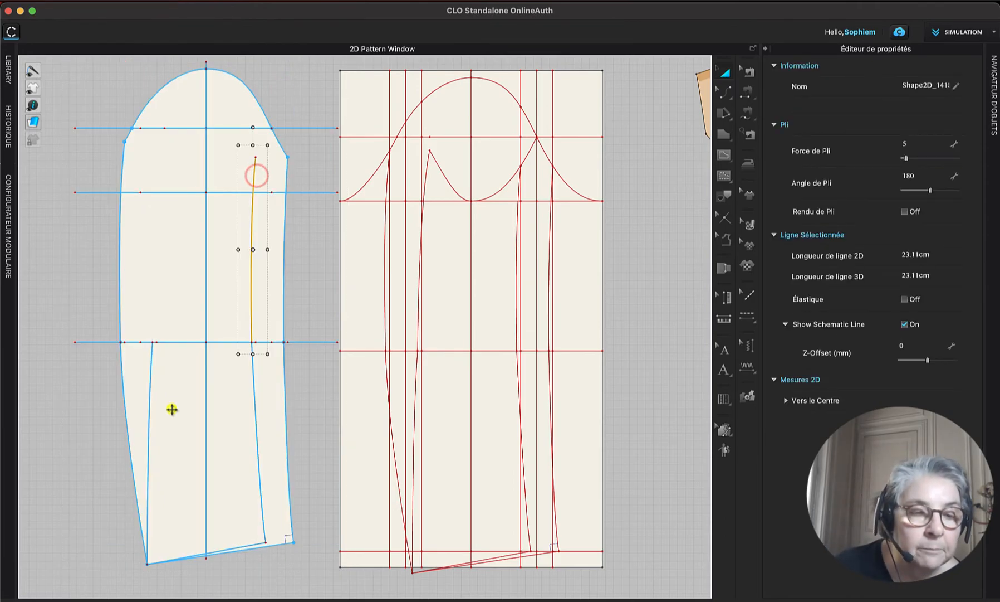
shift+click(148, 411)
shift+click(259, 411)
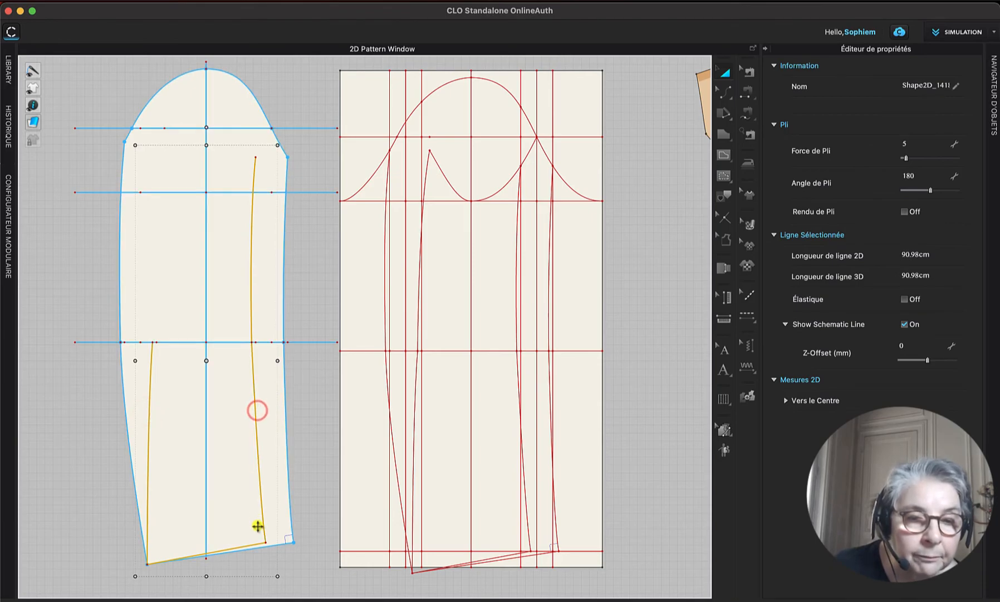
key(Delete)
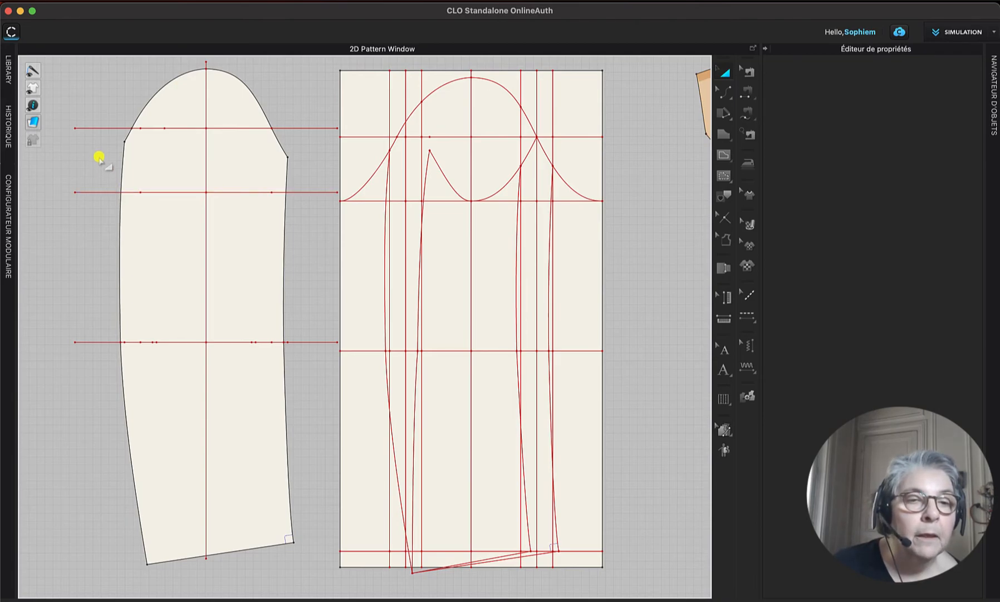
Step: Delete the segments of the three horizontal guides that overhang the left seam of the traced piece
key(z)
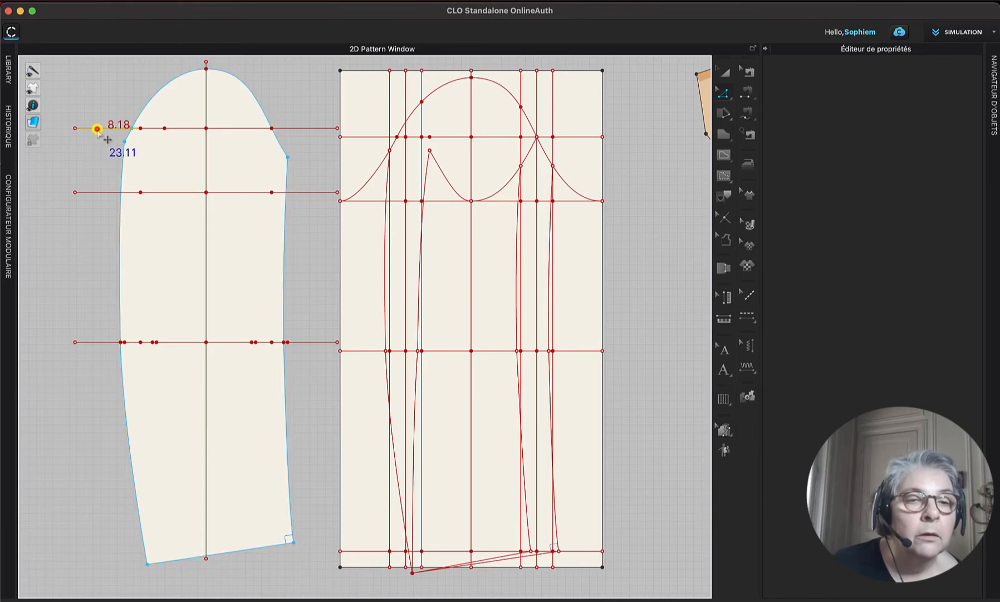
click(97, 129)
key(Delete)
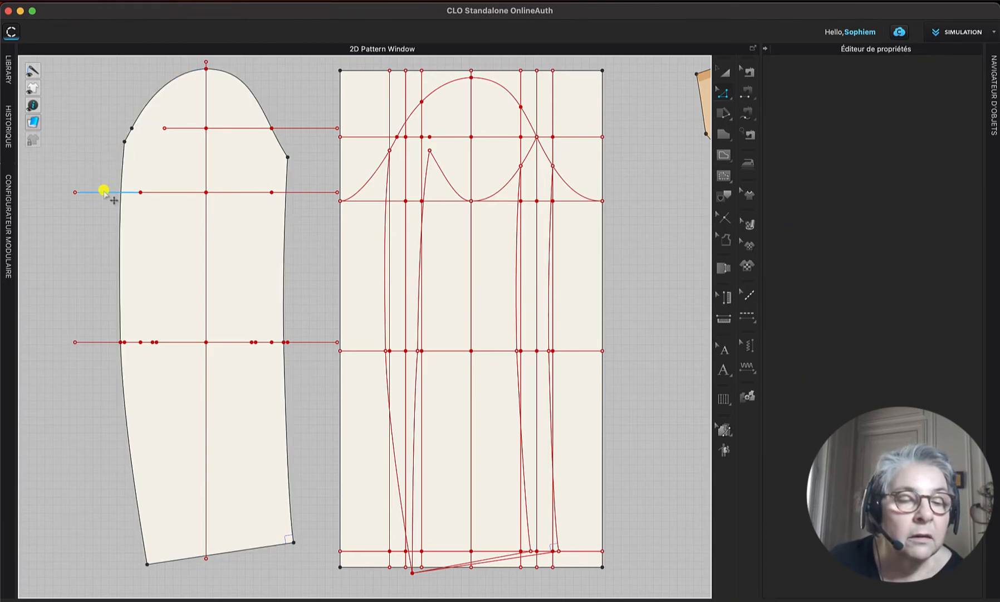
click(103, 192)
key(Delete)
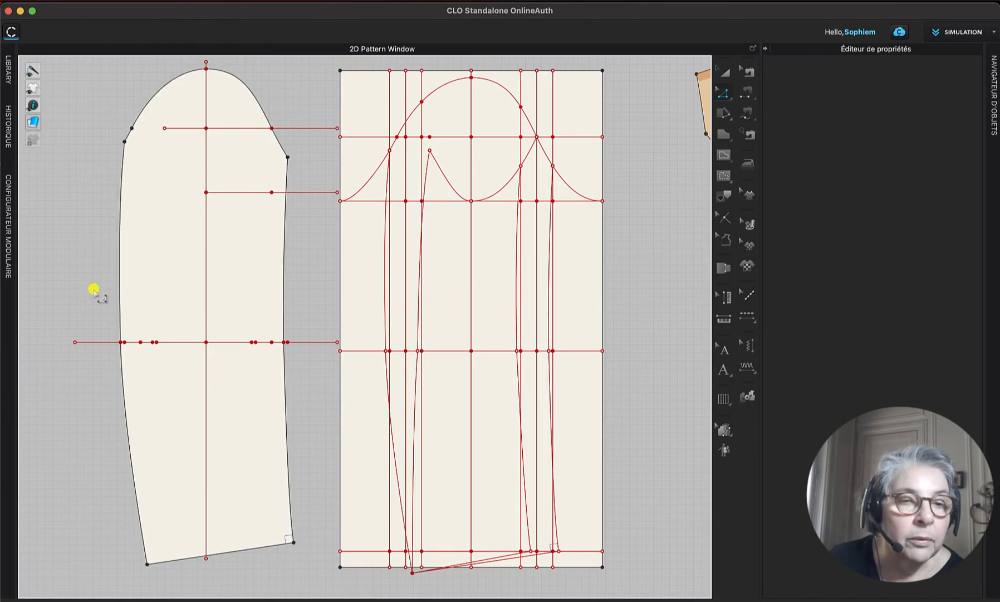
click(95, 342)
key(Delete)
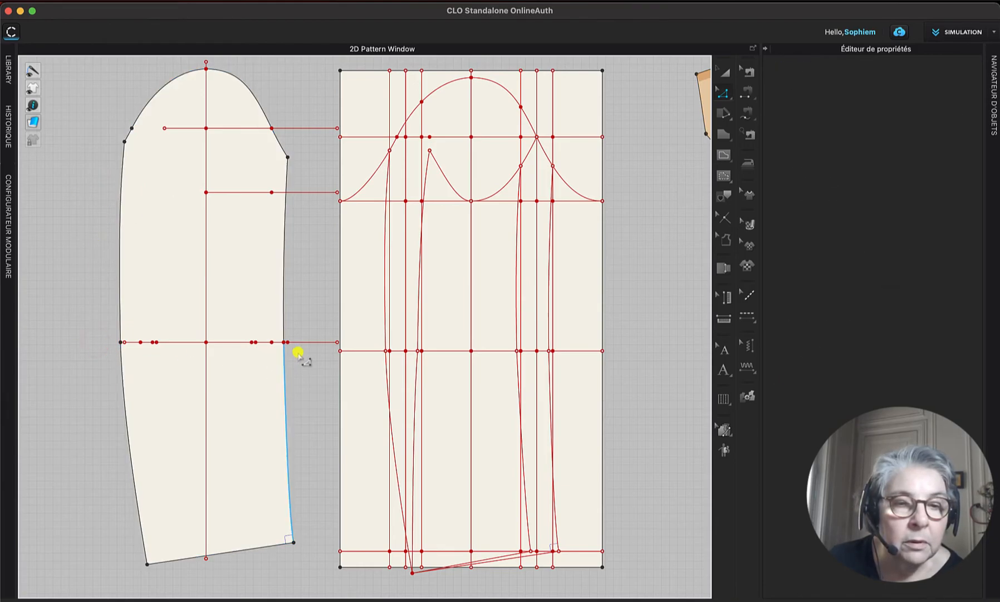
Step: Delete the overhanging right-hand segments of the elbow, armhole-depth and cap guides on the traced piece
click(307, 342)
key(Delete)
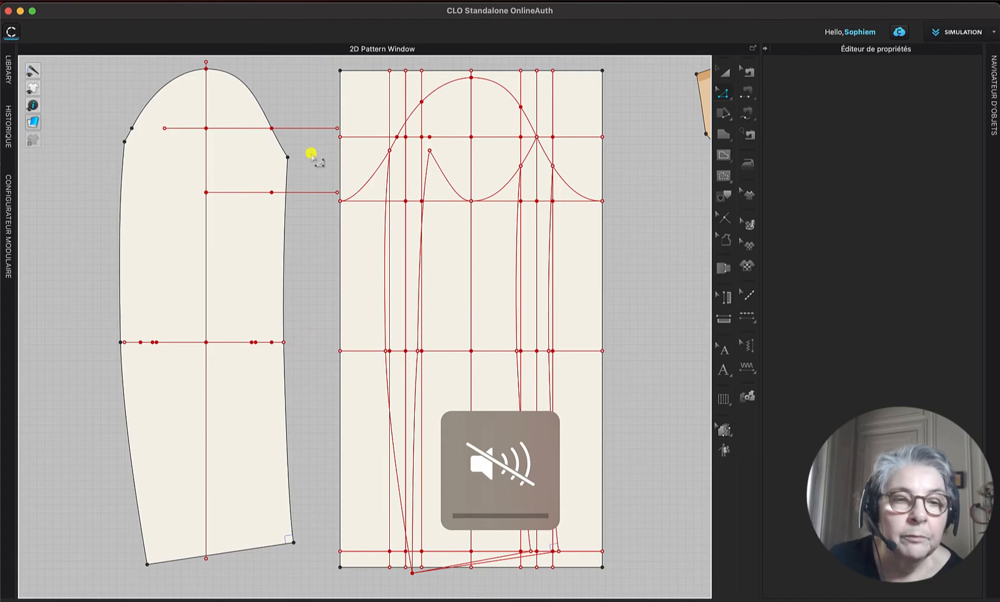
click(311, 192)
key(Delete)
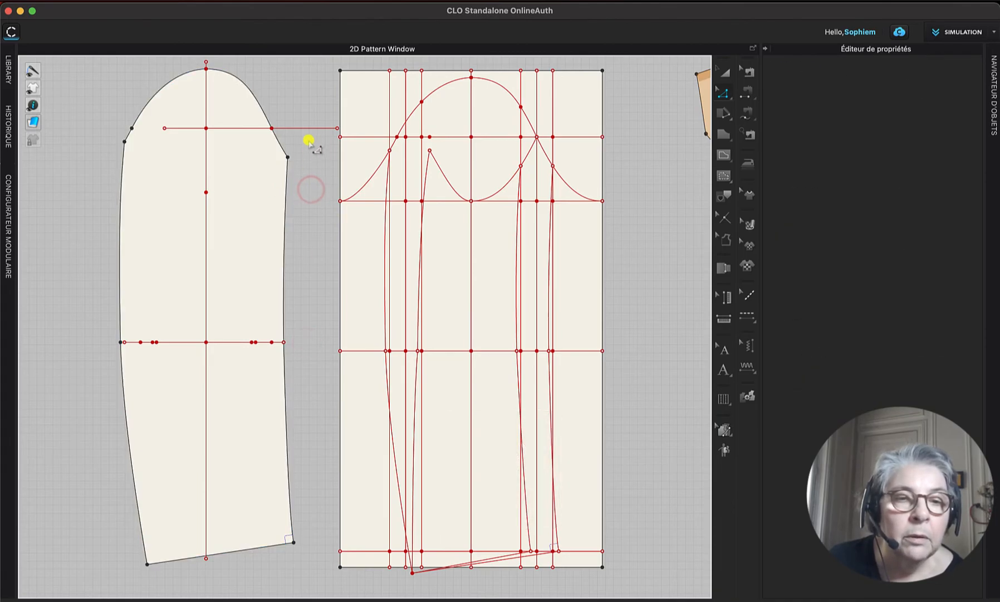
click(305, 128)
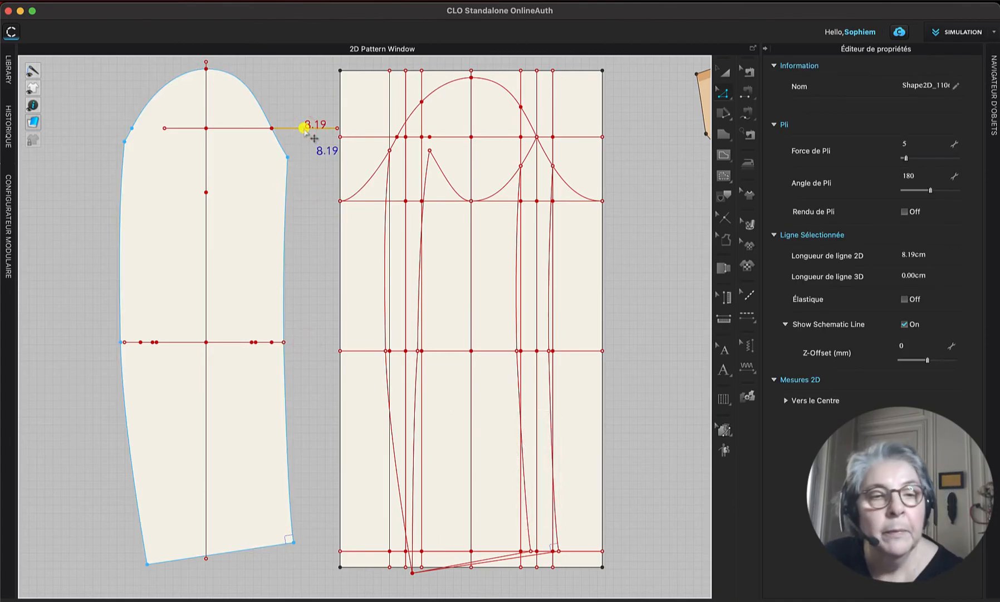
key(Delete)
key(super+z)
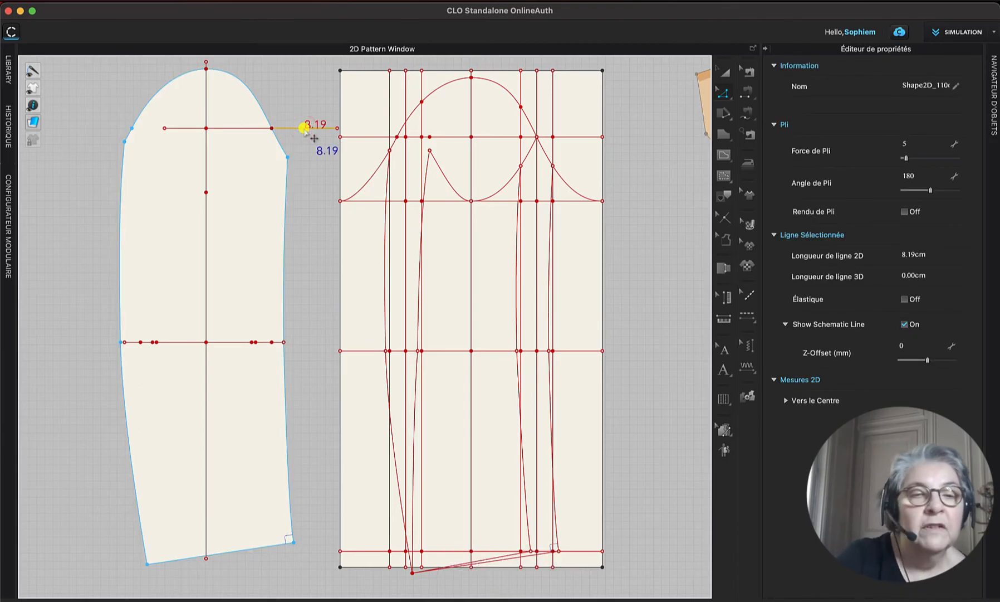
key(Delete)
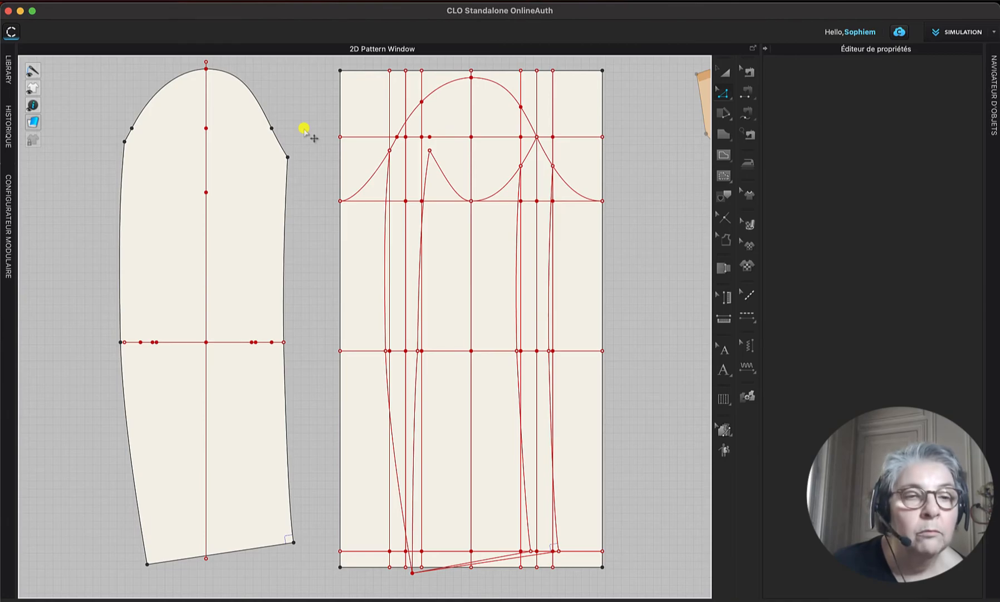
Step: Draw two horizontal internal lines across the traced piece, 17.47 cm between the cap points and about 20.16 cm at the armhole depth
click(725, 159)
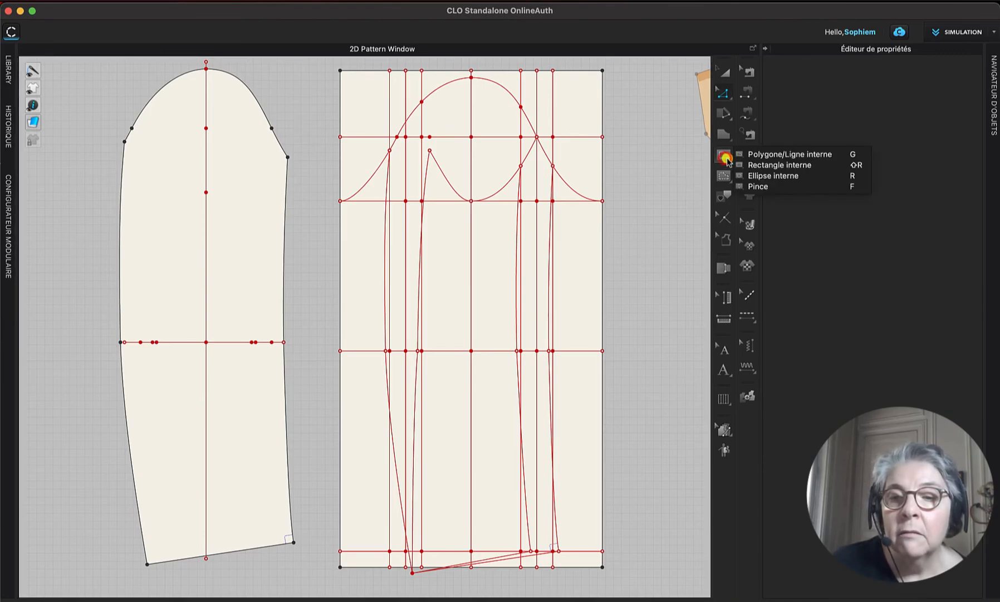
click(740, 152)
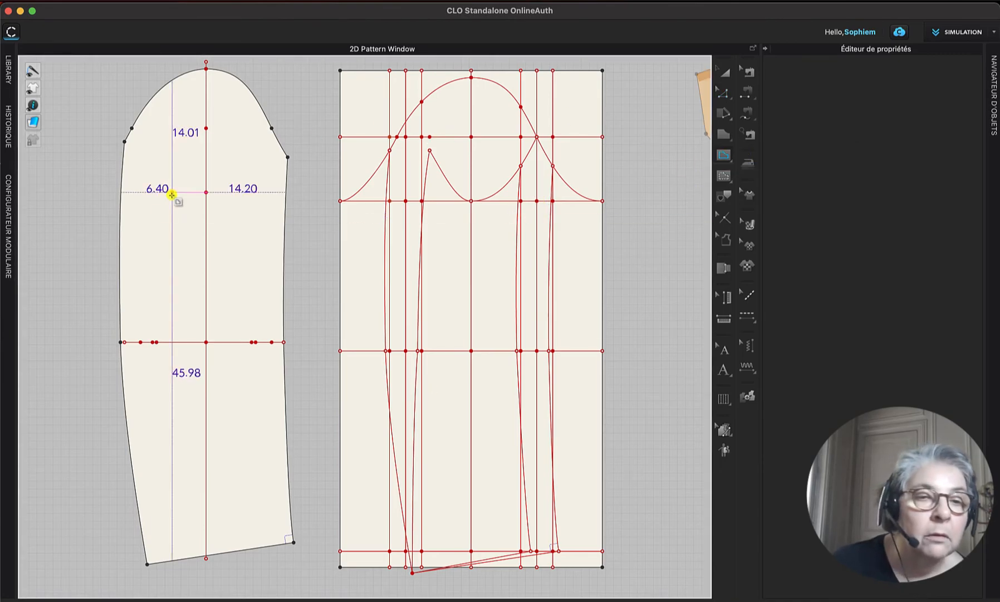
click(131, 128)
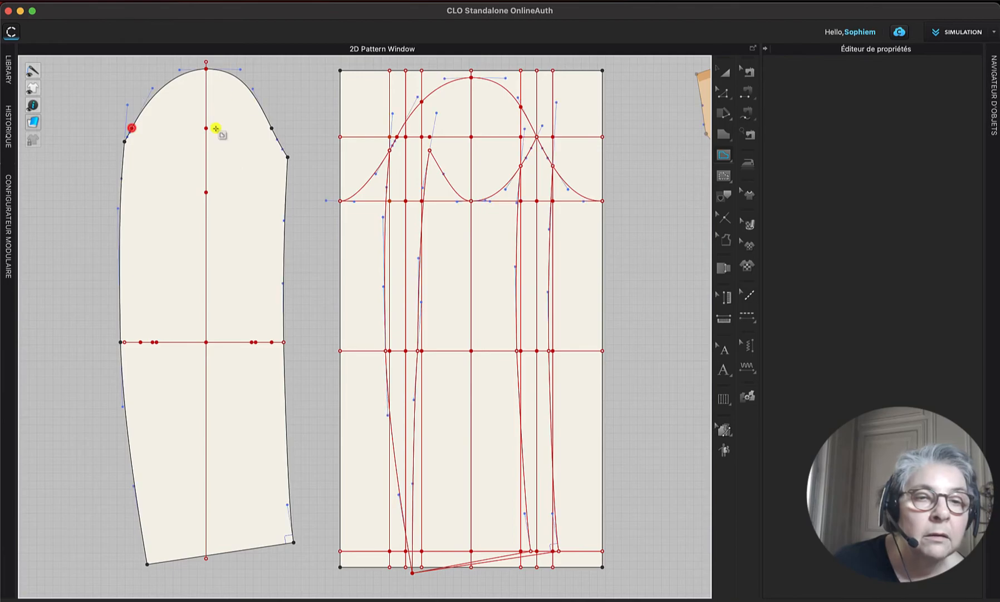
click(271, 129)
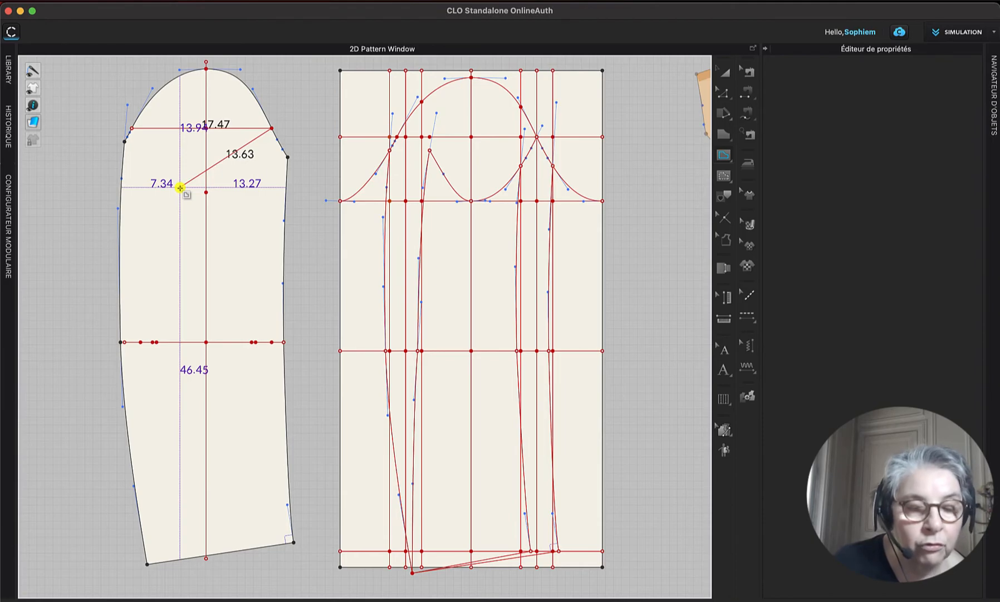
double_click(272, 129)
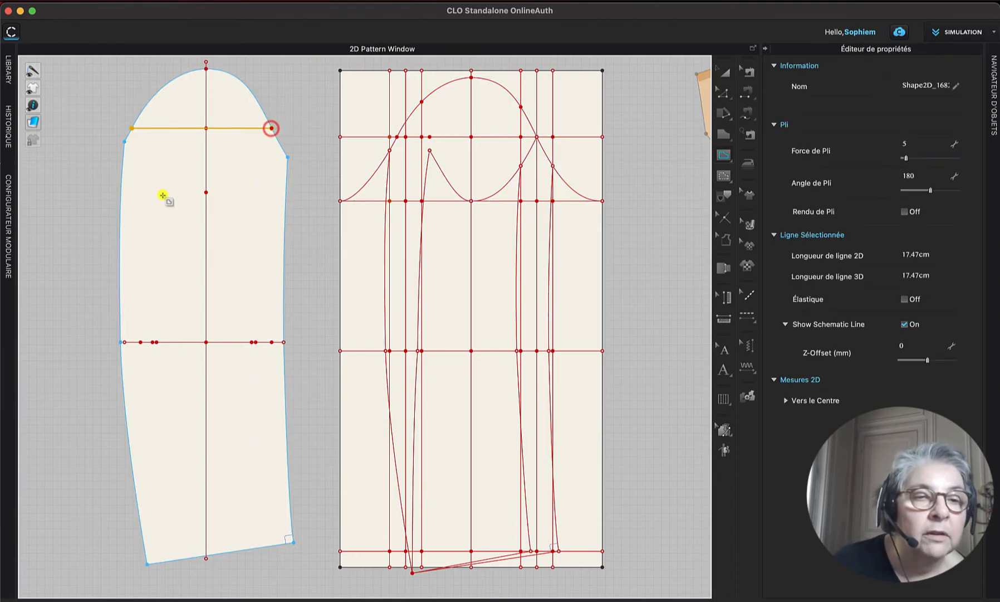
click(122, 192)
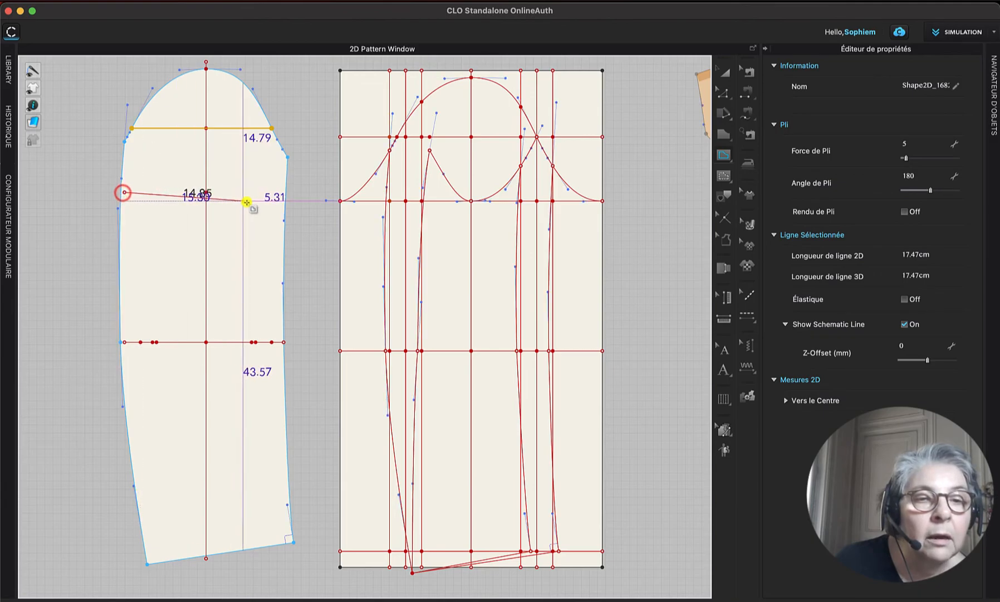
click(284, 192)
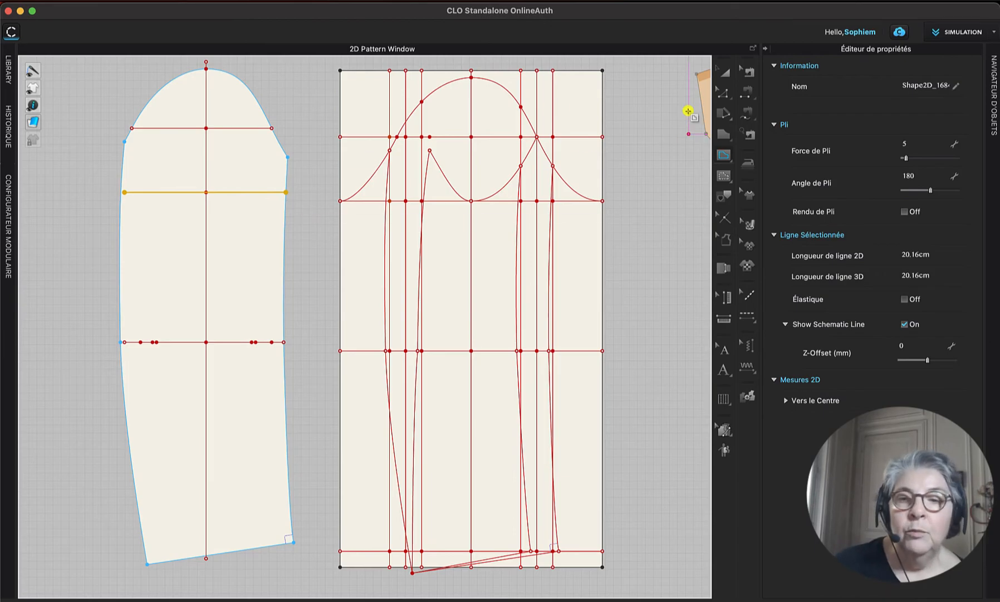
Step: Delete the leftover elbow line of the traced piece and redraw it as a 20.38 cm internal line from seam to seam
click(725, 75)
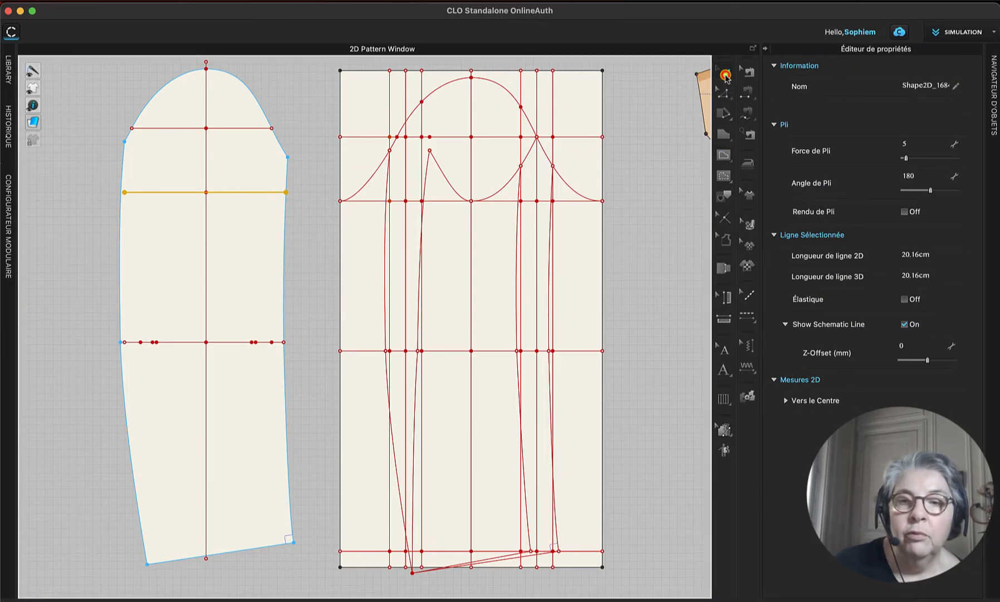
click(248, 341)
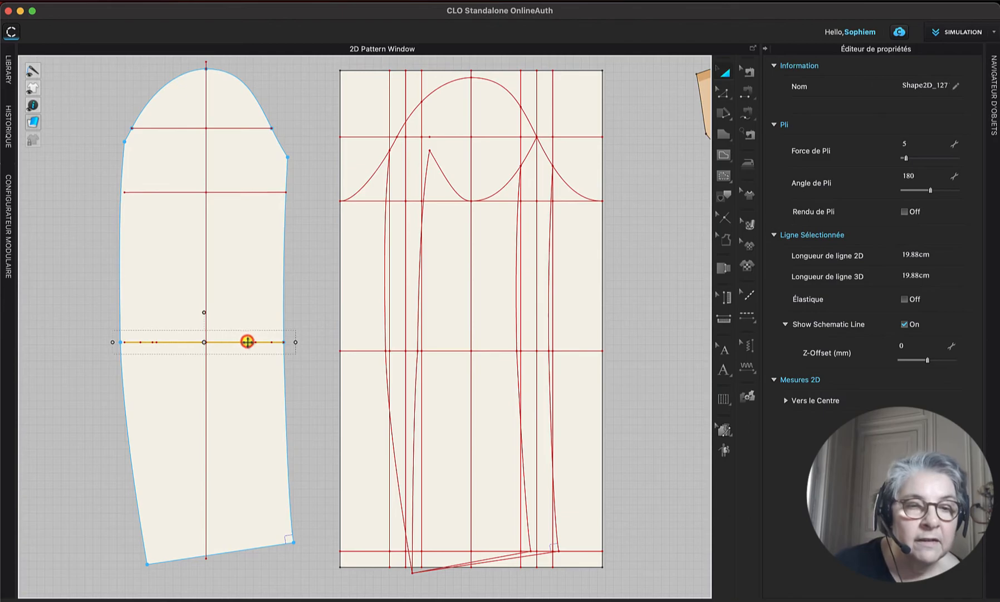
key(Delete)
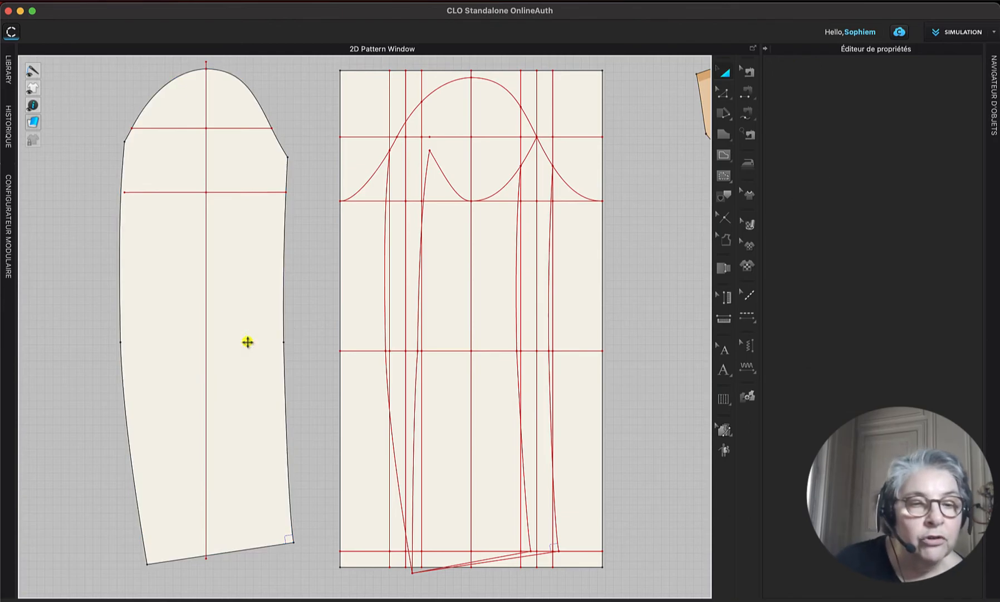
click(725, 154)
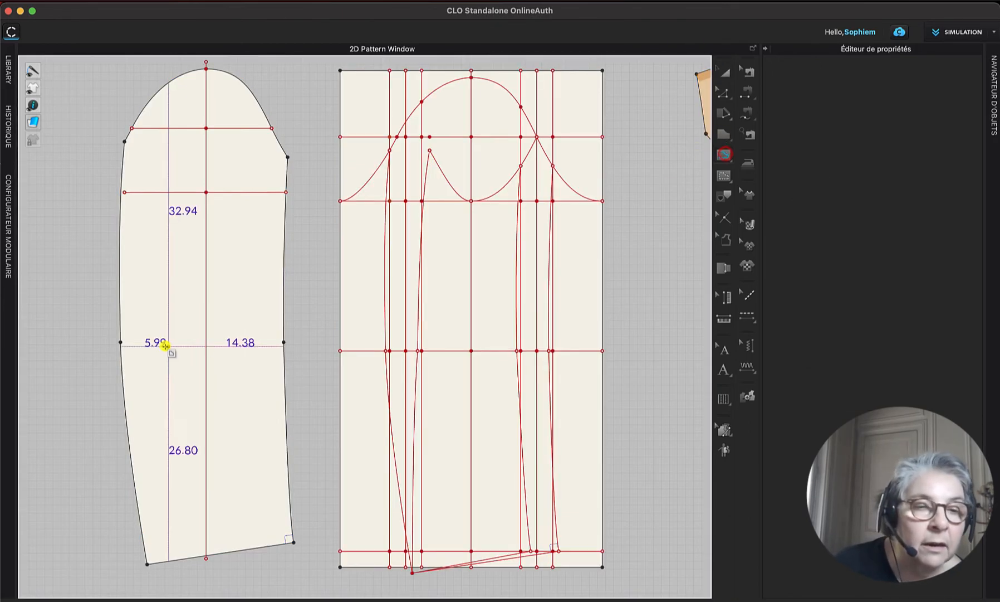
click(122, 343)
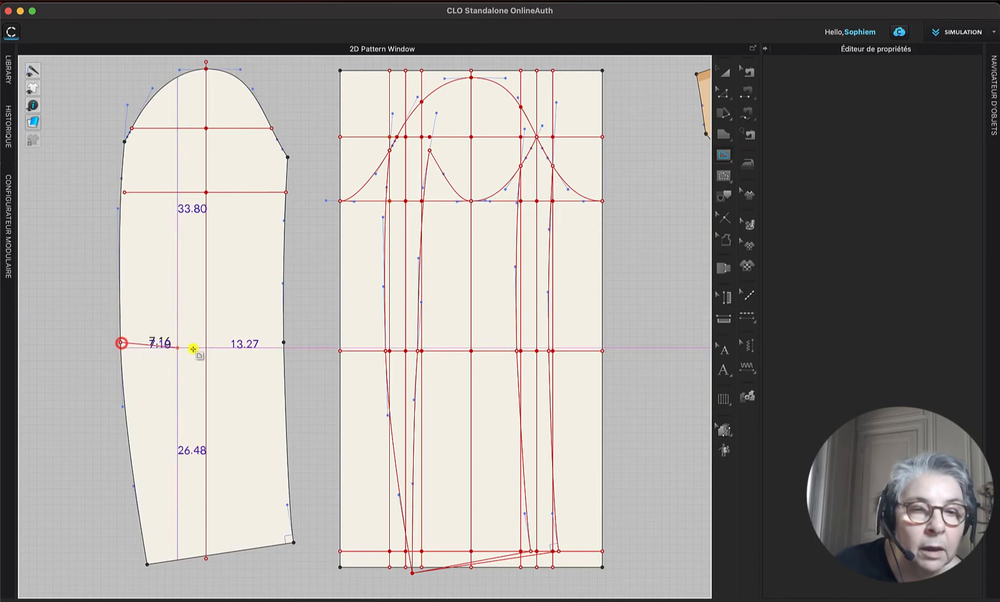
click(283, 343)
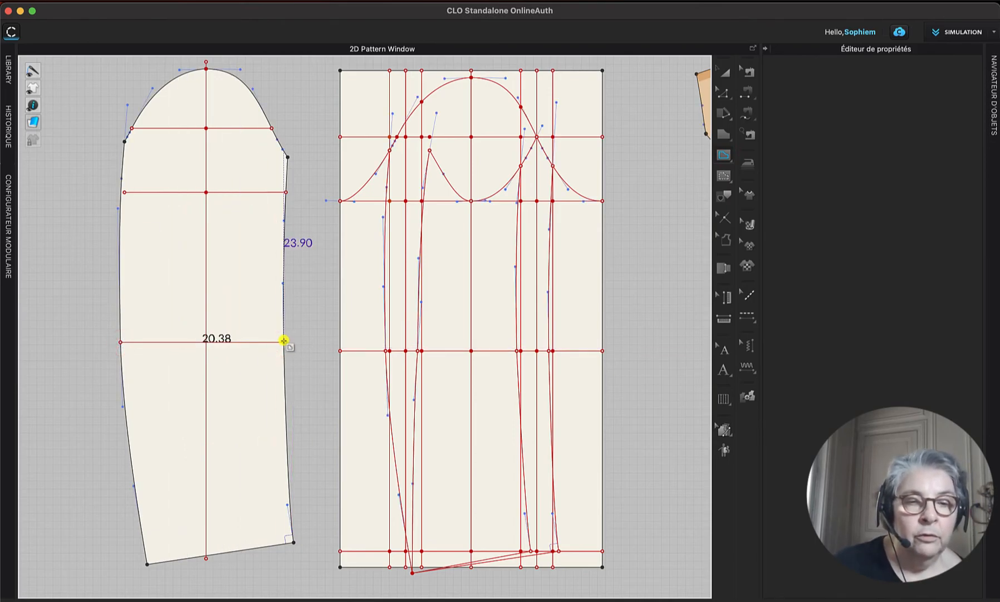
click(283, 341)
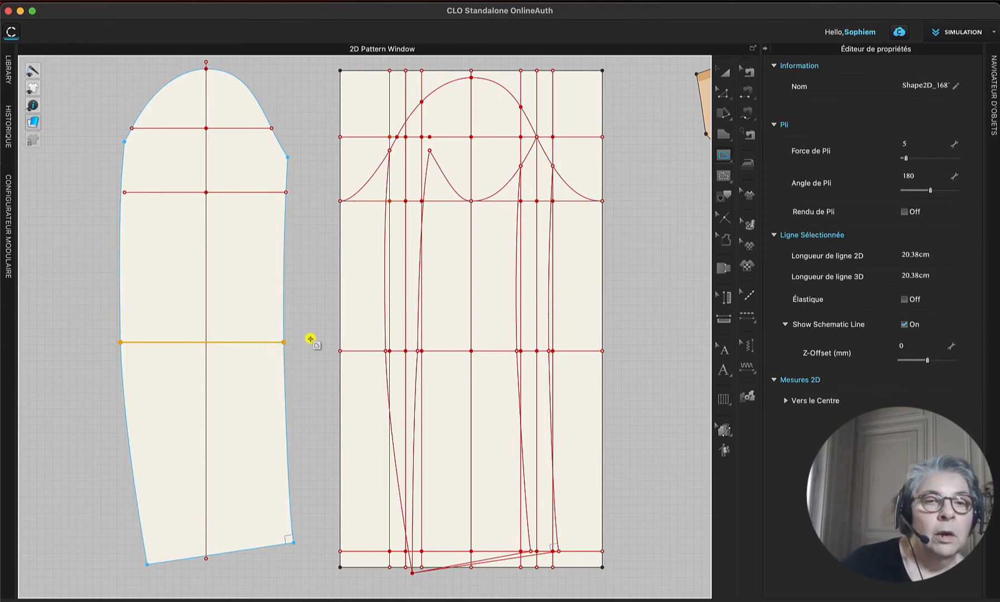
click(281, 110)
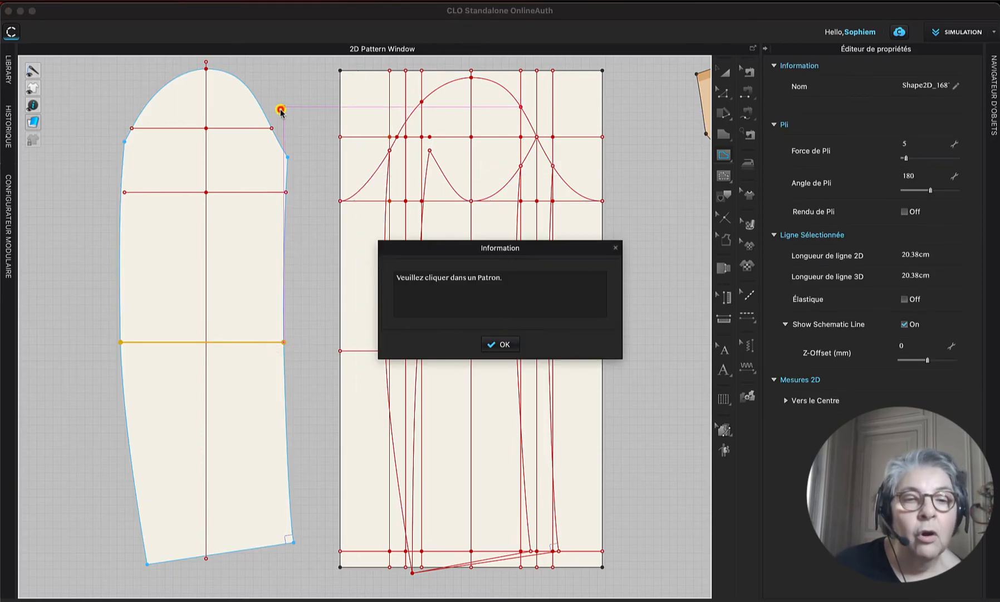
click(503, 344)
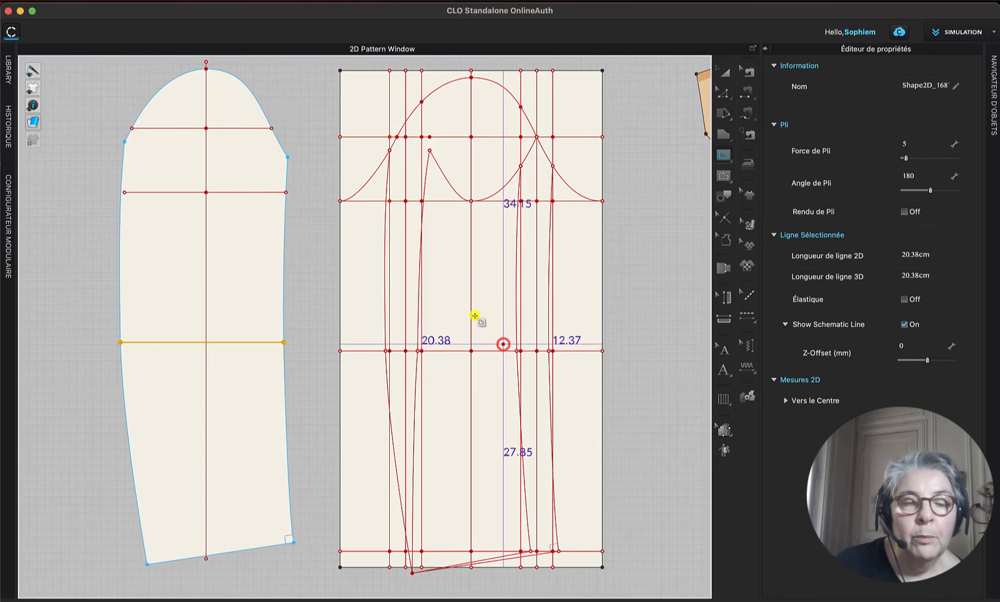
Step: Delete the short stub of the vertical centre line that extends above the cap of the wide sleeve piece
right_drag(292, 93, 375, 297)
scroll(329, 273, up, 3)
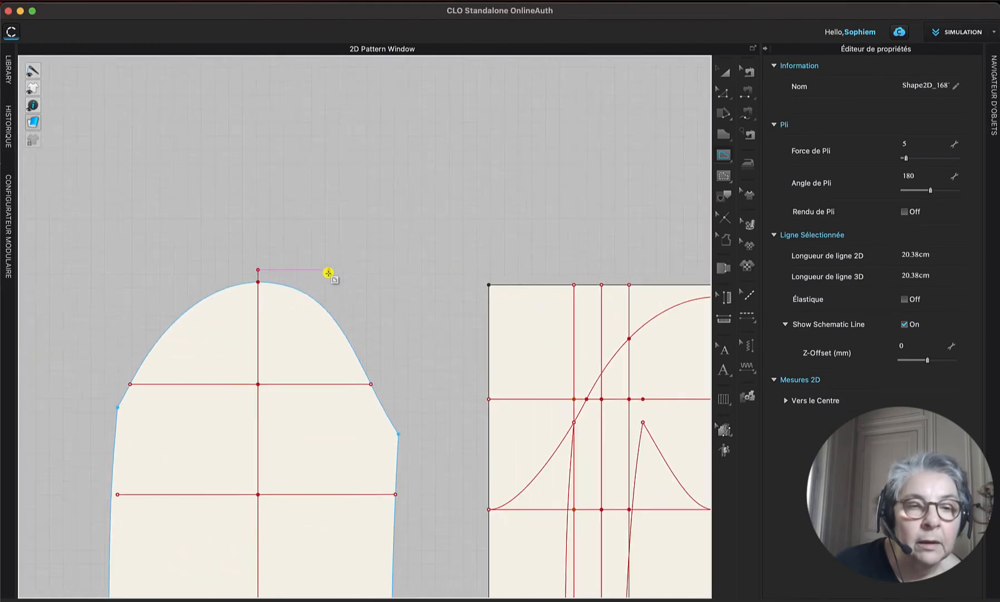
scroll(329, 273, up, 2)
key(z)
click(208, 276)
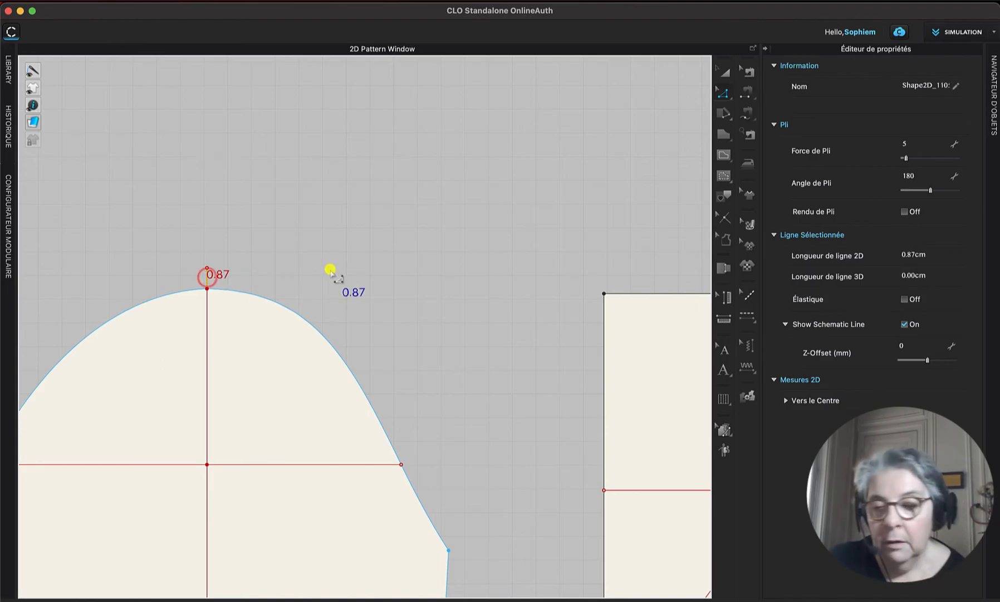
click(330, 271)
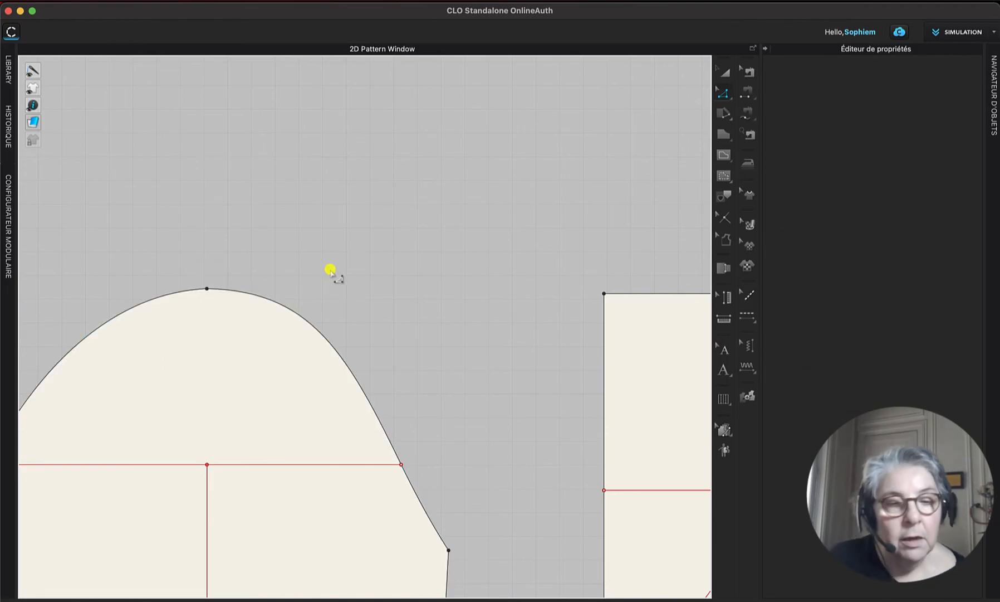
key(super+z)
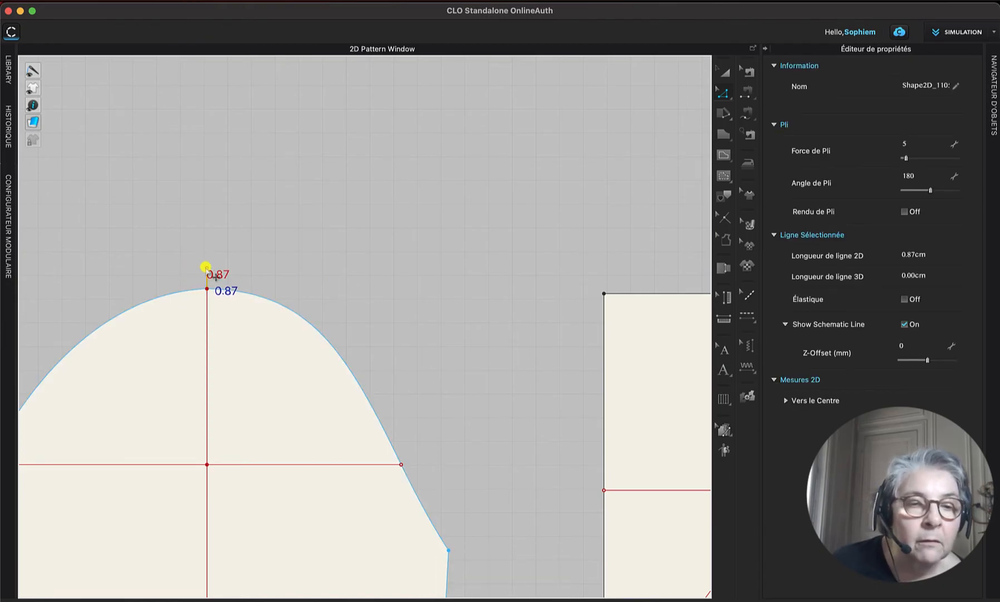
click(373, 273)
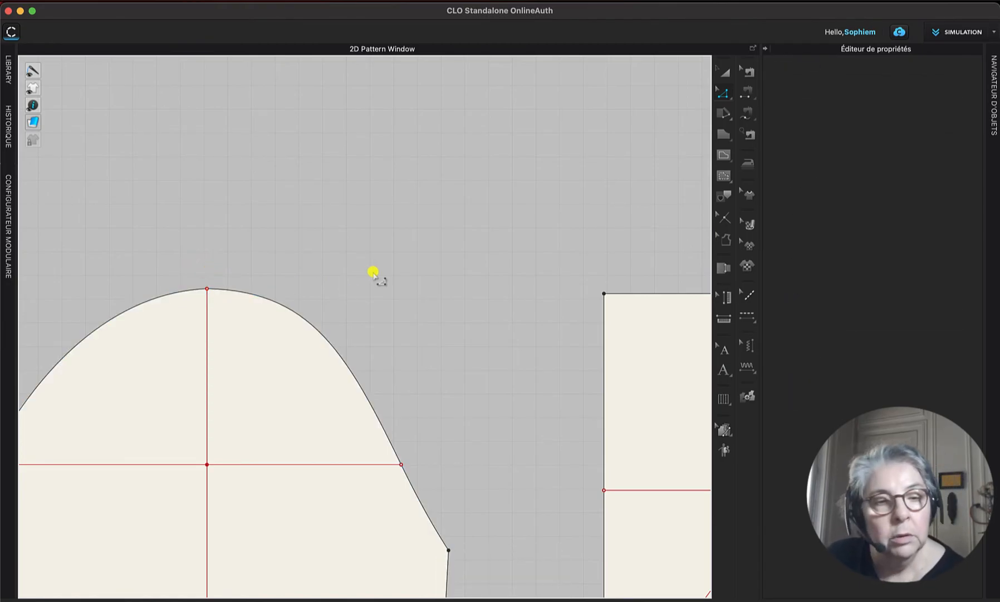
Step: Trace the under-sleeve outline from the draft as a new pattern piece and place it about 61 cm away, beyond the wide sleeve piece
scroll(373, 273, down, 5)
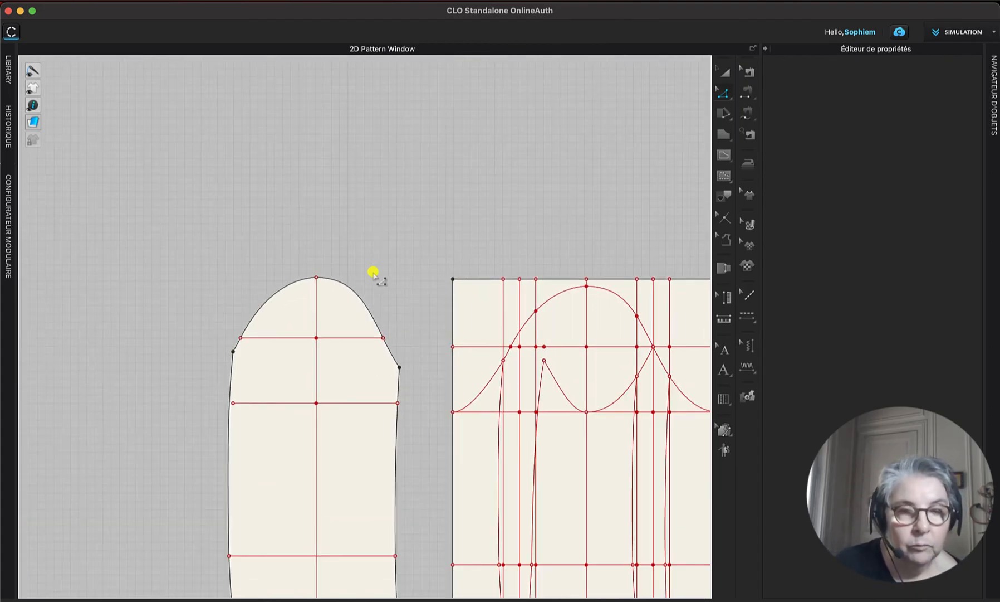
right_drag(402, 267, 261, 121)
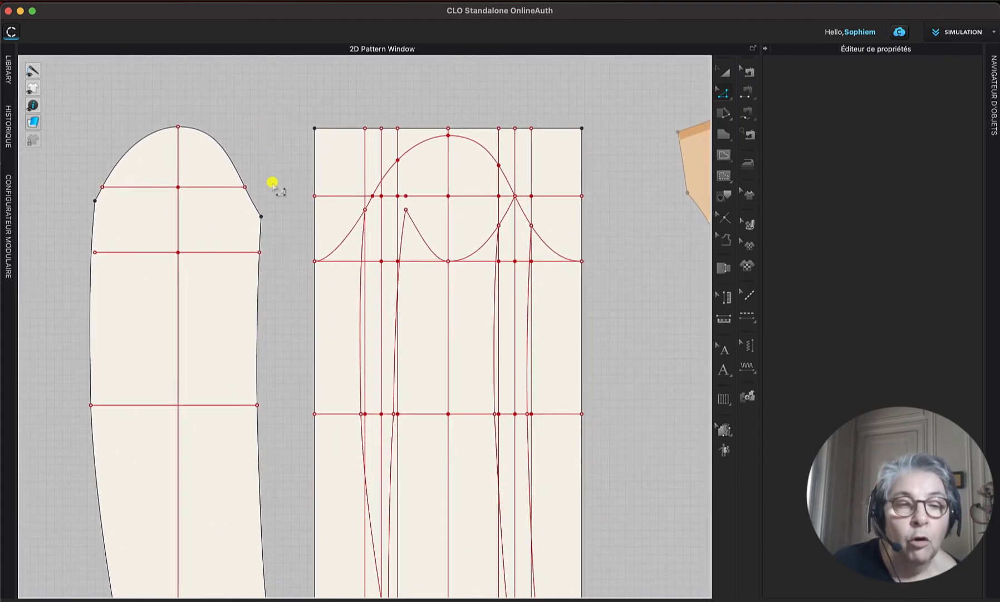
right_drag(279, 196, 279, 135)
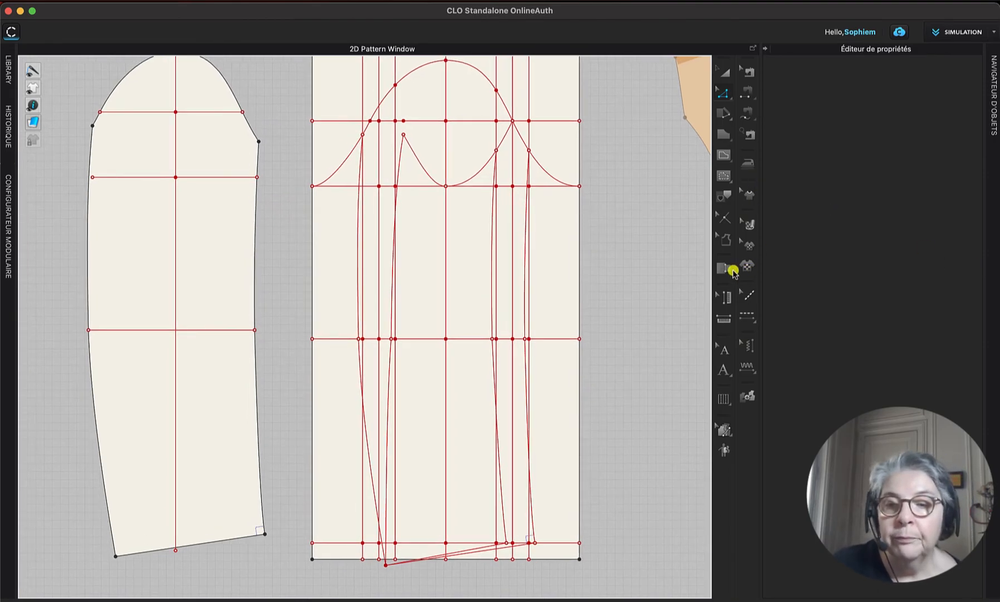
click(724, 195)
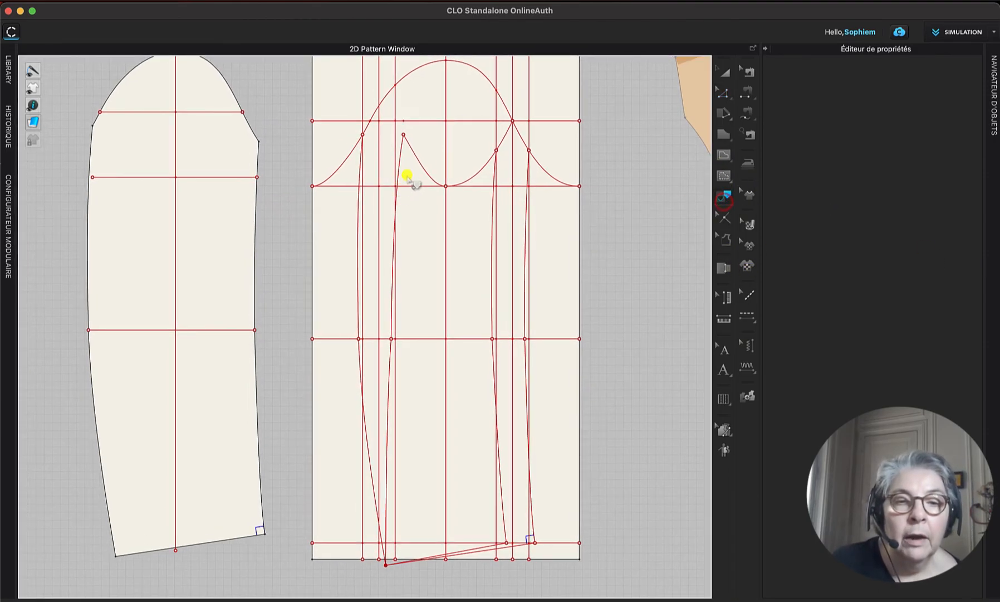
click(424, 167)
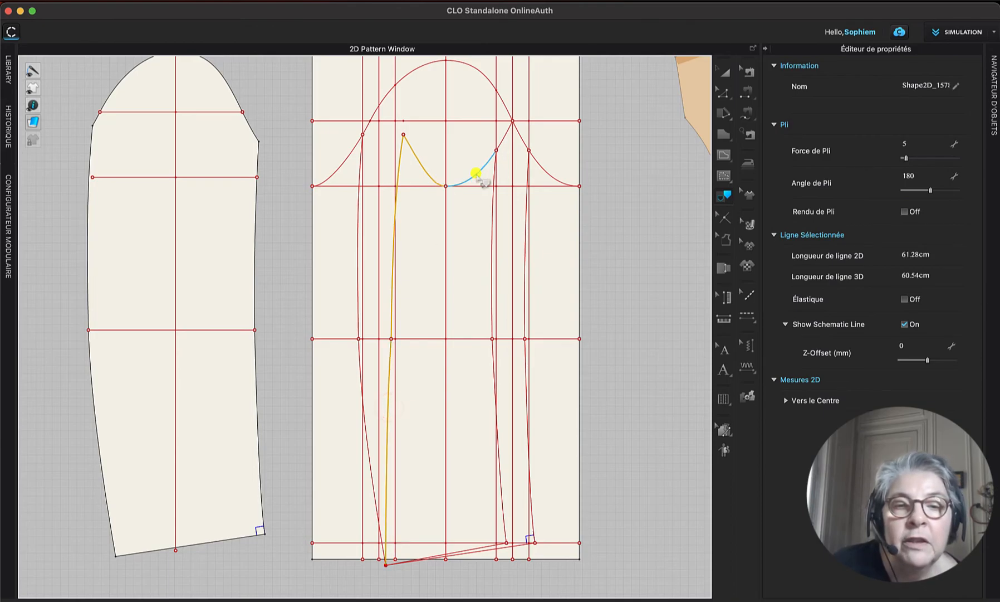
shift+click(494, 231)
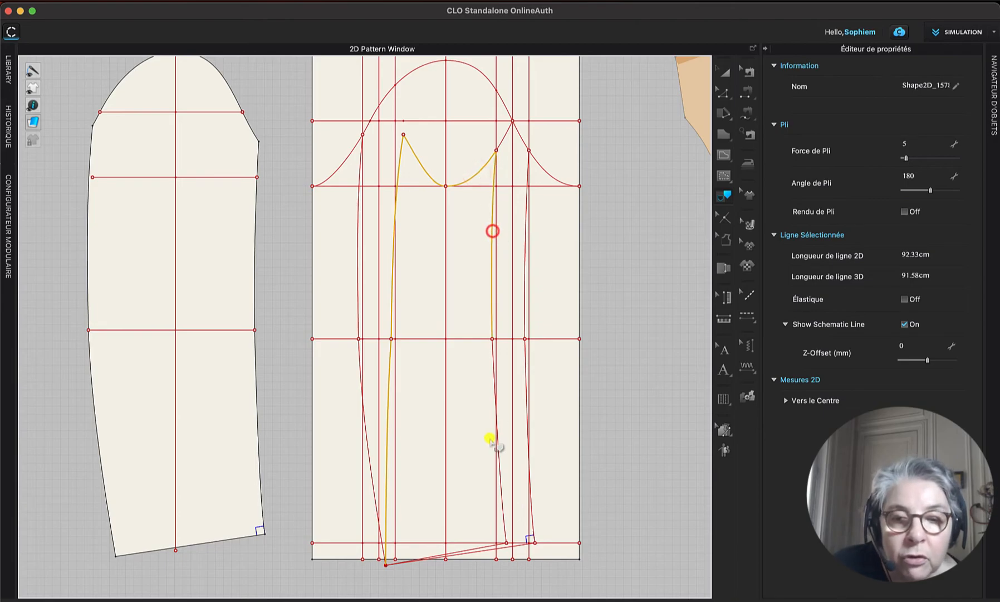
shift+click(504, 504)
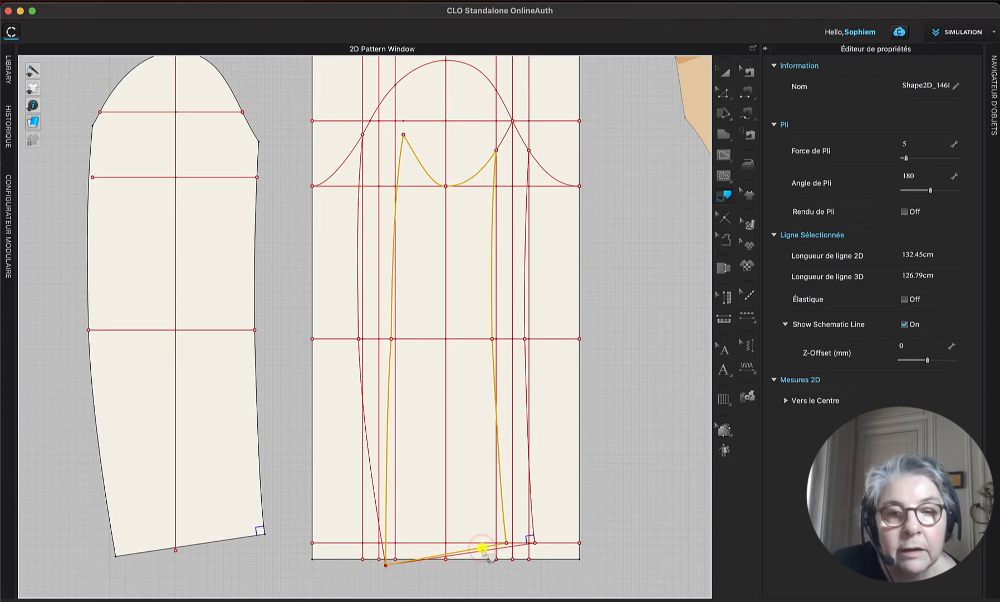
right_click(482, 548)
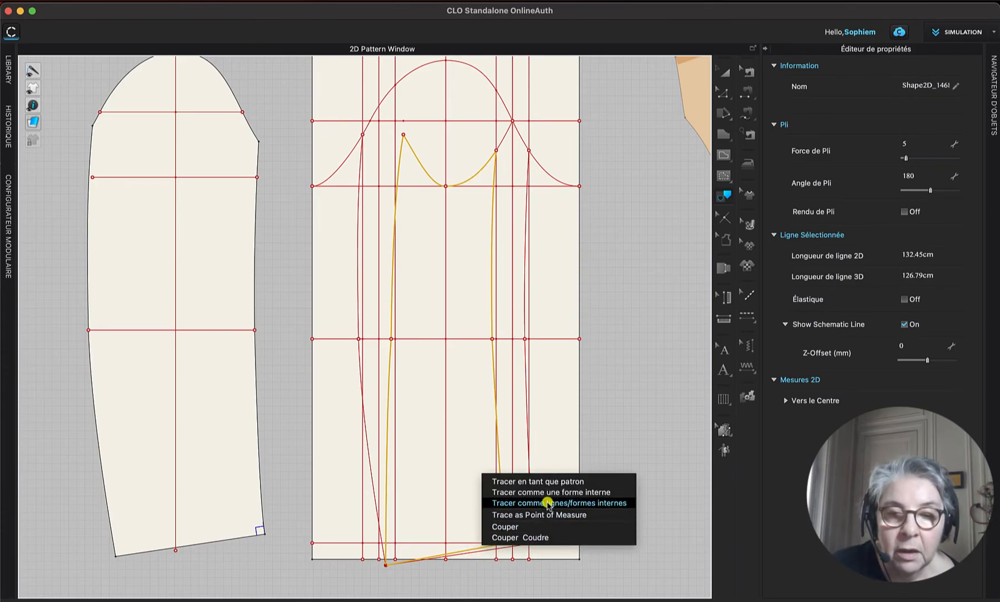
click(550, 482)
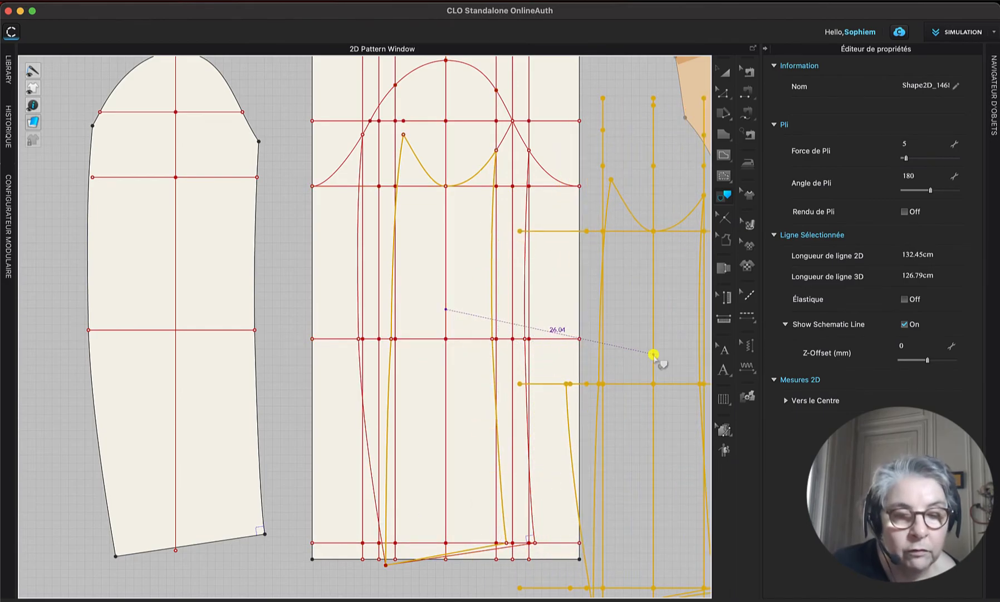
mouse_move(654, 354)
right_down()
mouse_move(623, 346)
mouse_move(691, 447)
mouse_move(696, 422)
right_up()
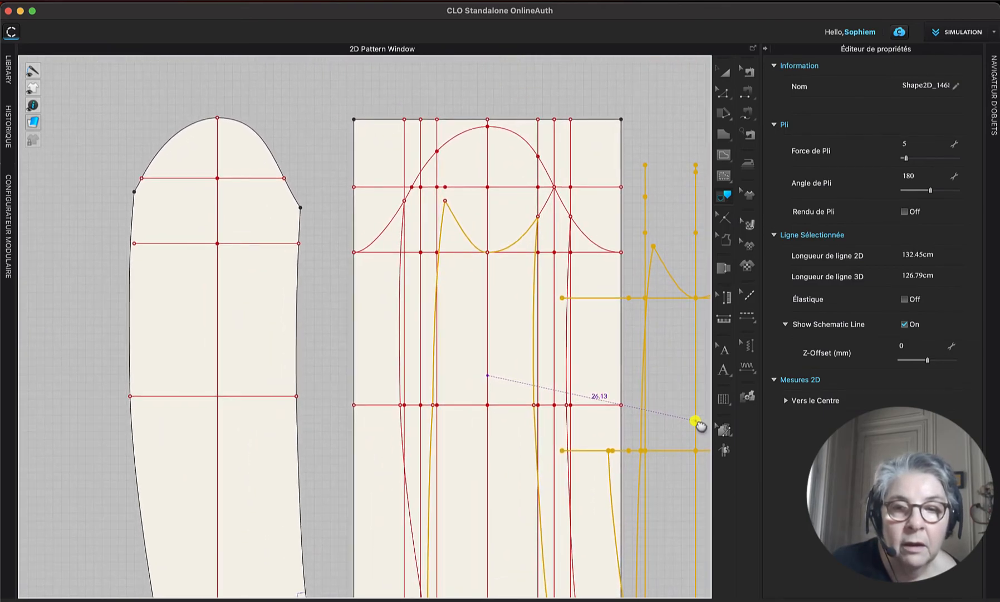
scroll(699, 425, down, 3)
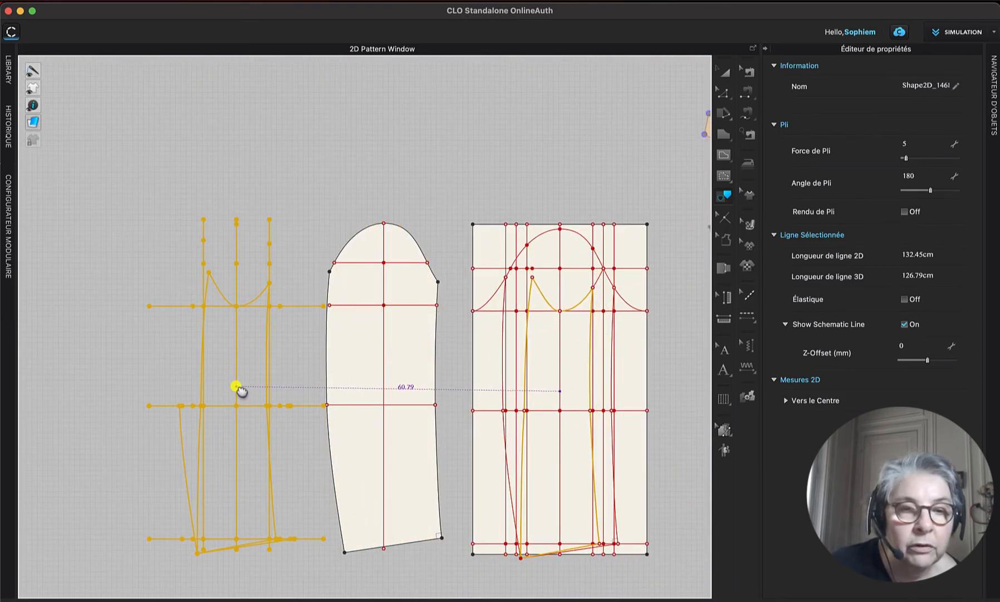
click(236, 385)
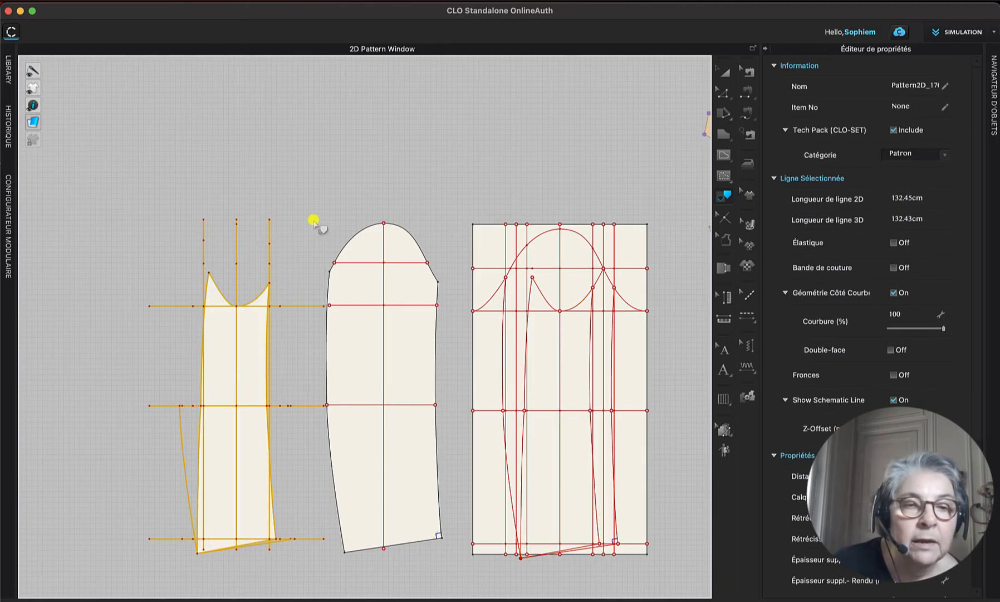
Step: Delete the two outer vertical guides and the leftover curve outside the left seam of the new under-sleeve piece
click(726, 72)
click(168, 179)
drag(202, 229, 274, 274)
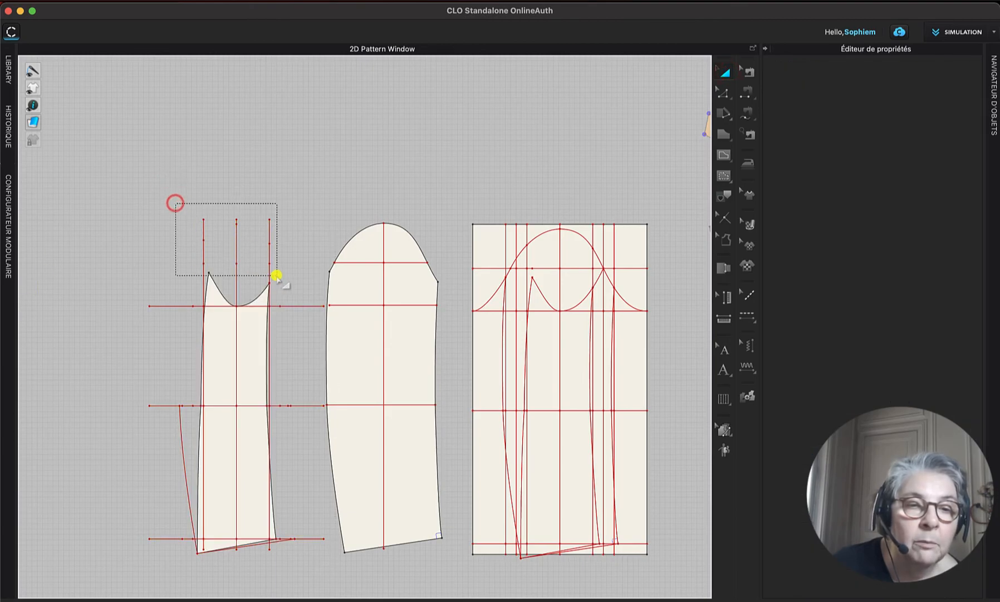
click(270, 252)
click(270, 252)
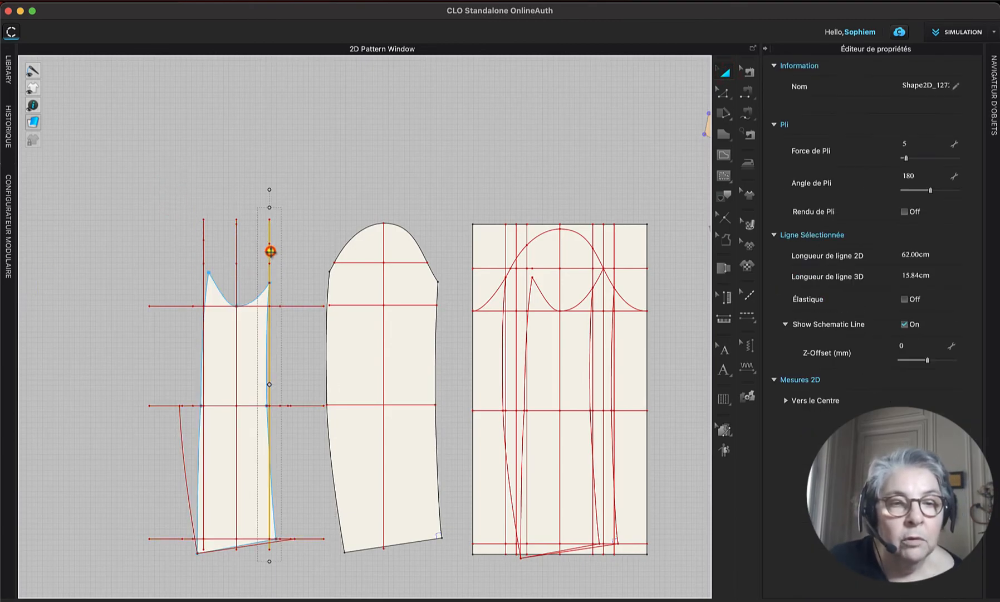
shift+click(203, 252)
shift+click(182, 432)
shift+click(318, 538)
shift+click(287, 538)
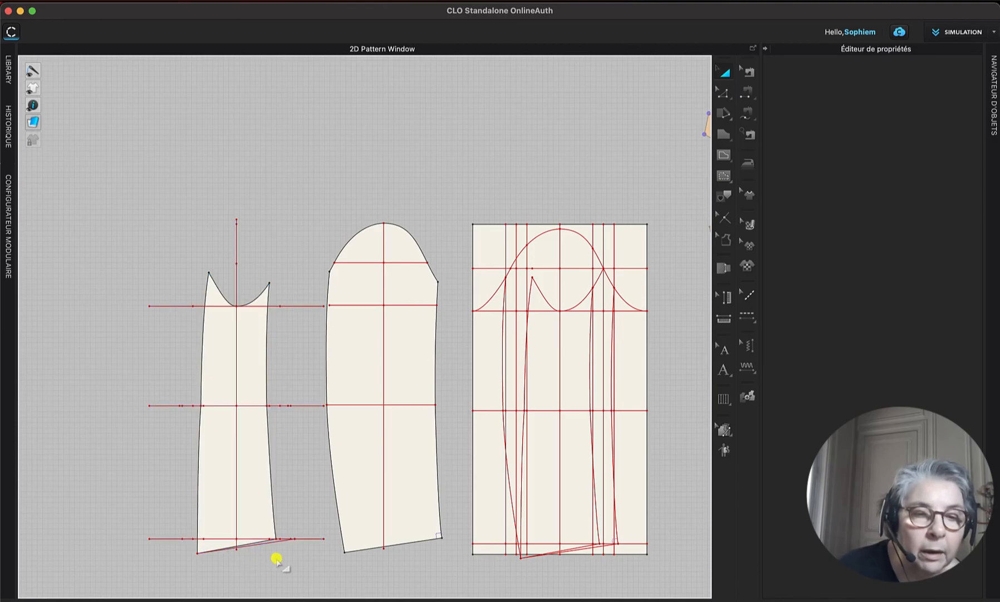
Step: Delete the horizontal hem guide and the leftover slanted hem line from the under-sleeve piece
click(220, 539)
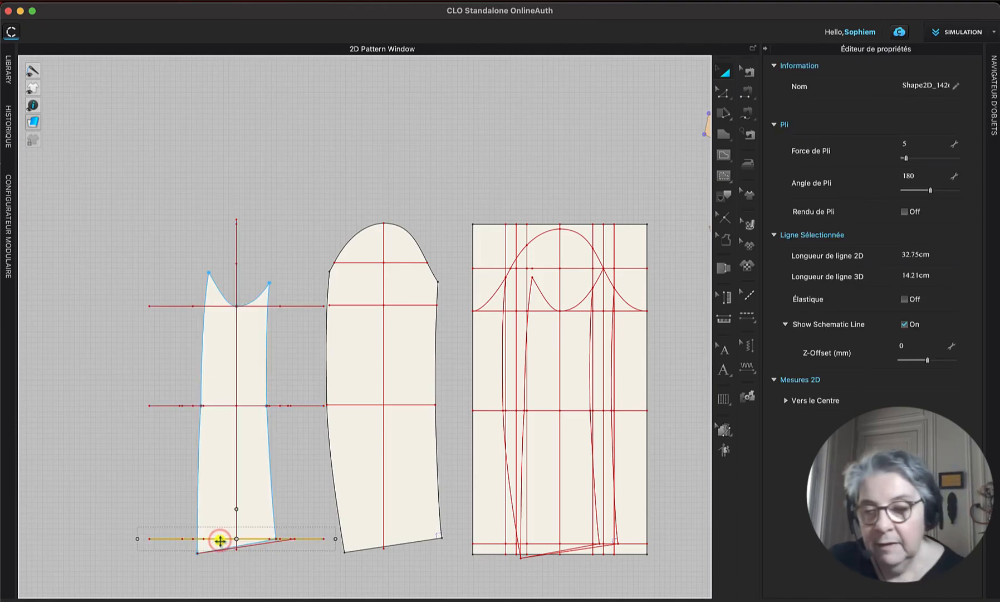
key(Delete)
click(285, 538)
click(284, 538)
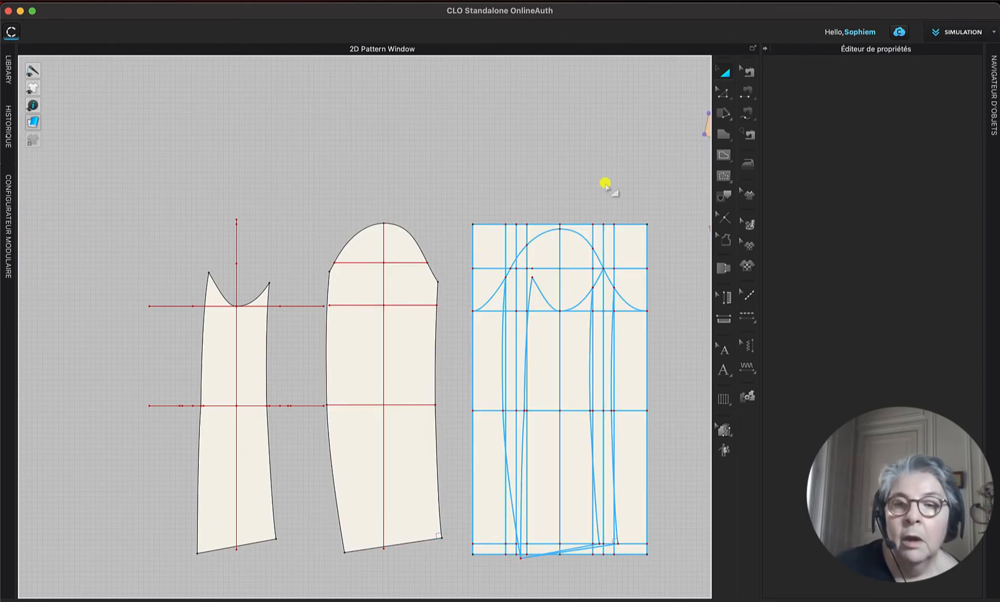
Step: Move the under-sleeve's lower-left hem corner 2 cm inward along the hem line
click(723, 94)
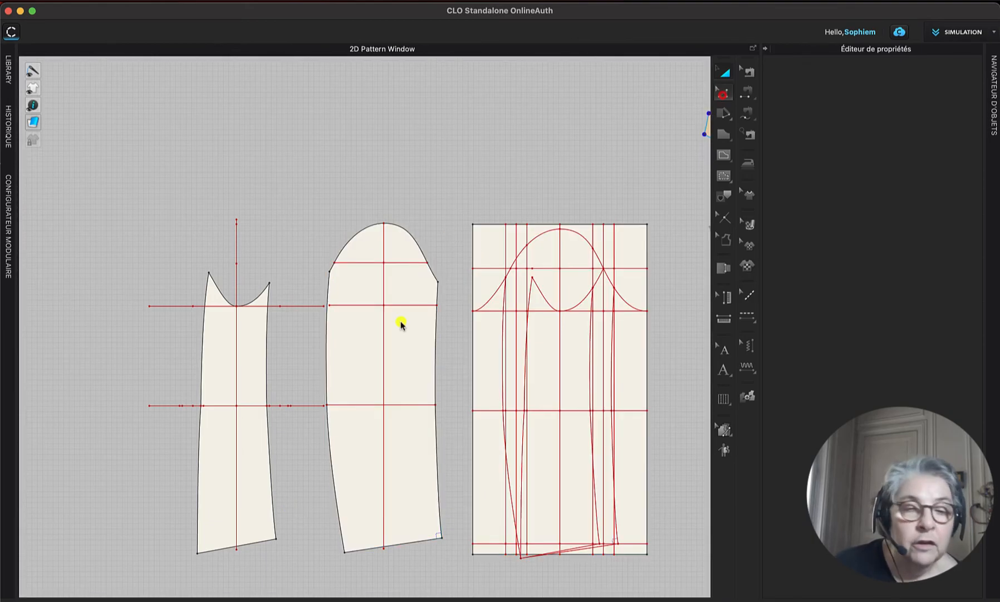
drag(196, 552, 208, 552)
right_click(207, 551)
text(2)
click(478, 347)
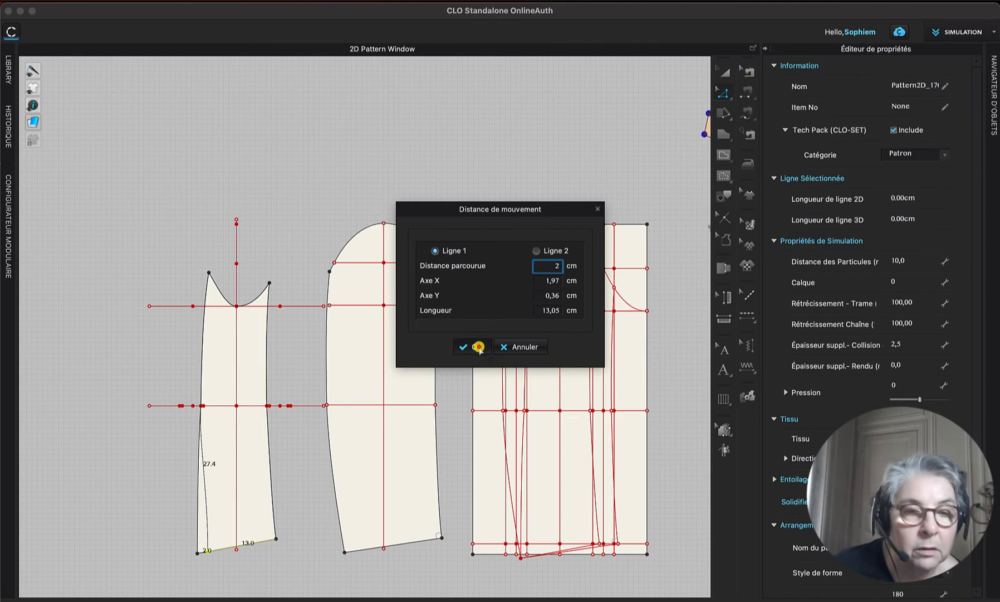
Step: Reshape the under-sleeve's left seam between elbow and hem into a smooth curve about 27.4 cm long
click(205, 490)
drag(203, 494, 204, 492)
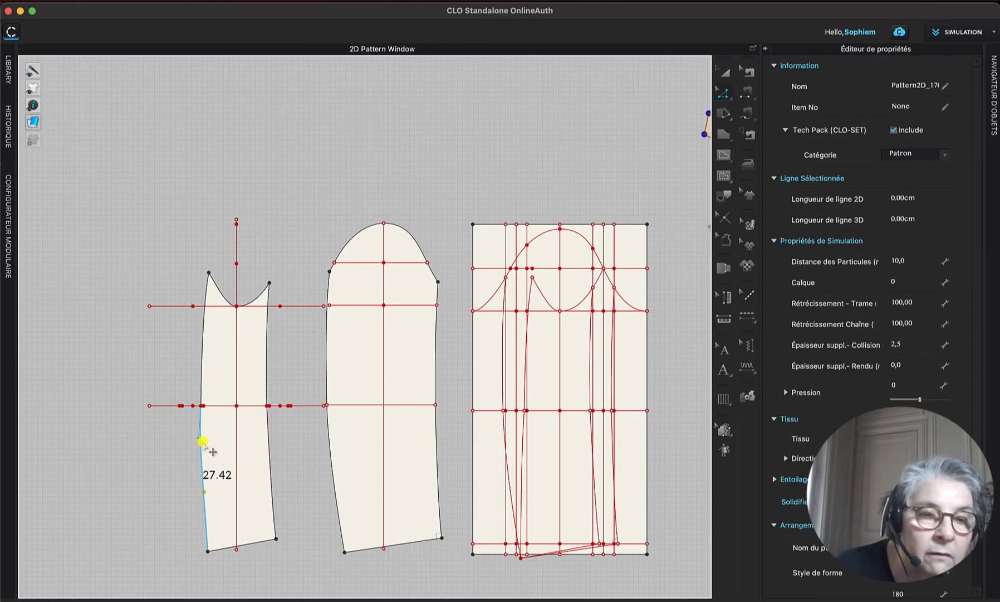
drag(200, 437, 205, 444)
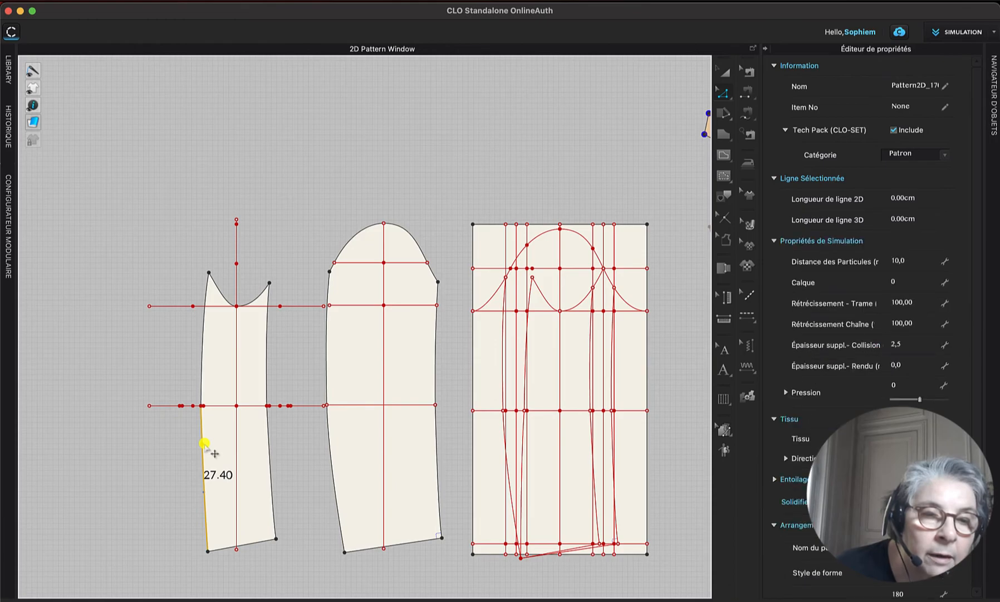
Step: Try to delete the elbow guide segments overhanging the under-sleeve's left seam, and undo the deletion
drag(136, 379, 201, 416)
click(172, 447)
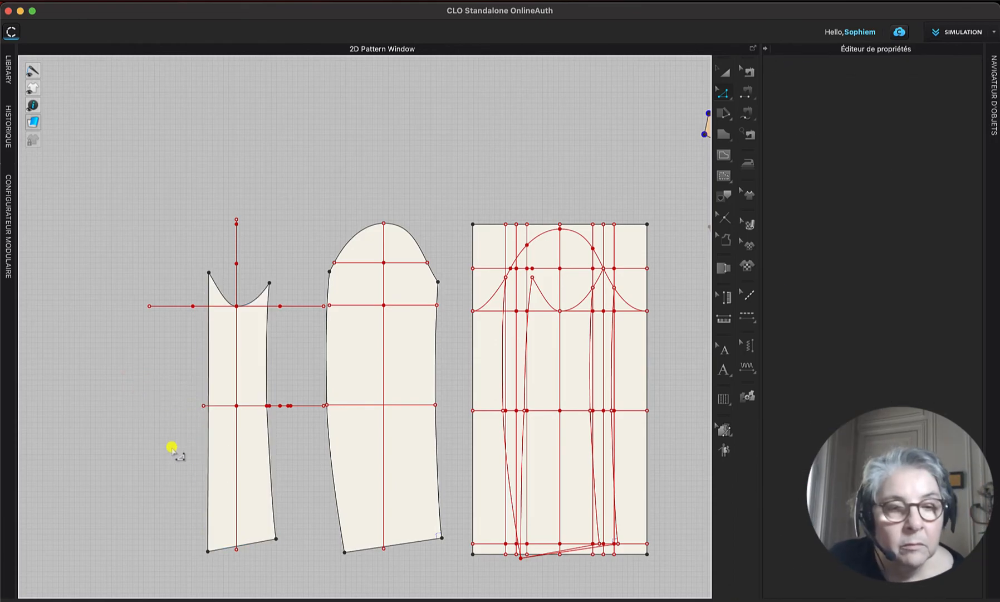
key(super+z)
key(super+shift+z)
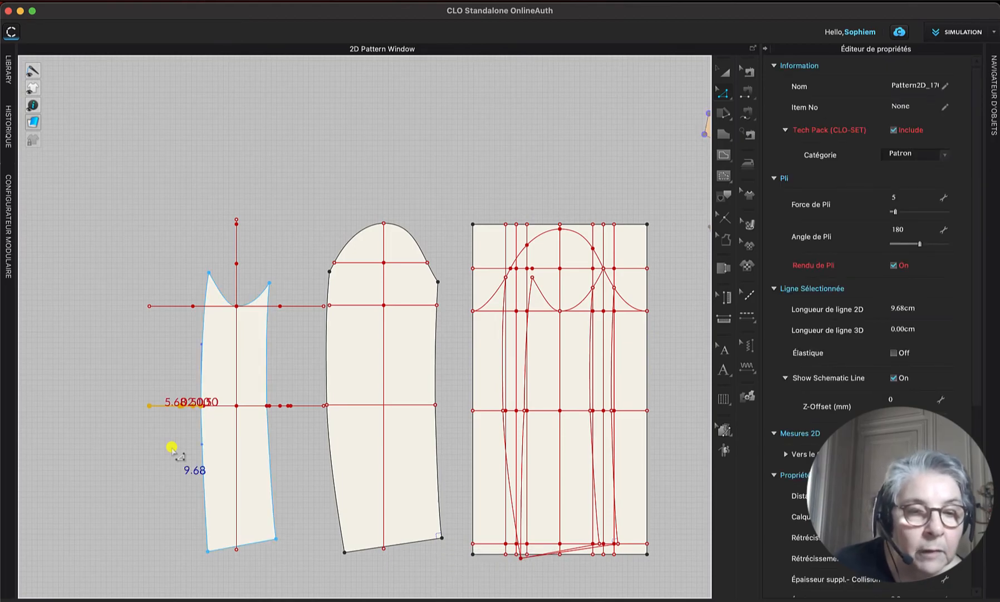
Step: Delete the elbow guide segments overhanging the under-sleeve's left seam and the extra point just inside that seam
scroll(173, 443, up, 8)
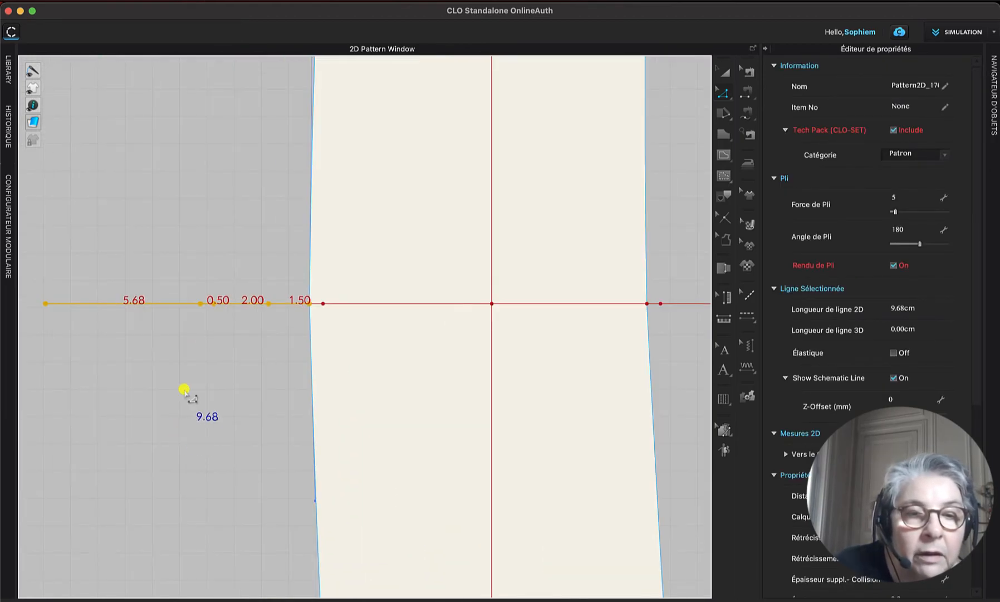
click(174, 346)
drag(39, 274, 284, 339)
key(Delete)
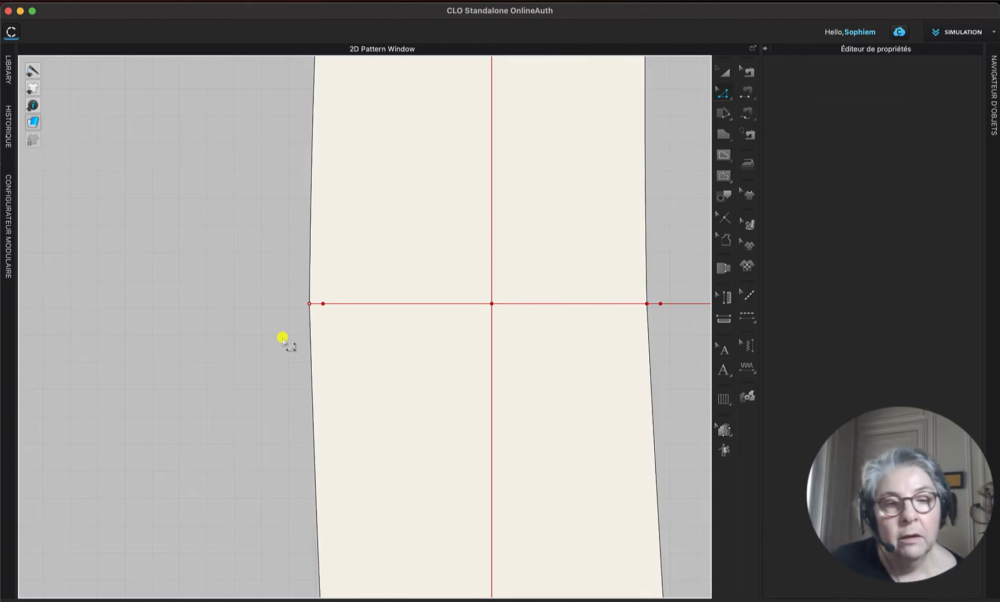
right_click(324, 303)
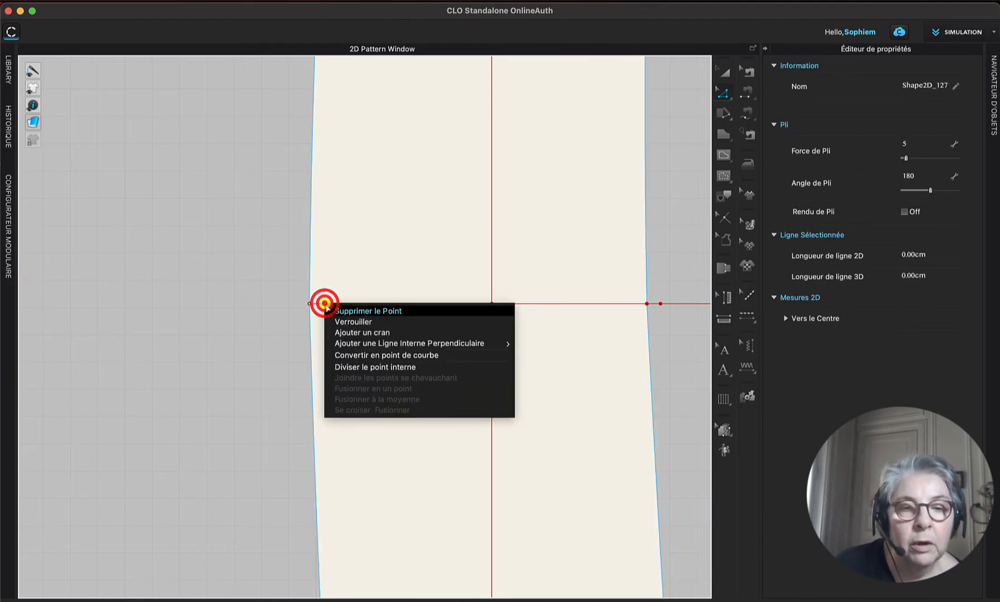
click(343, 310)
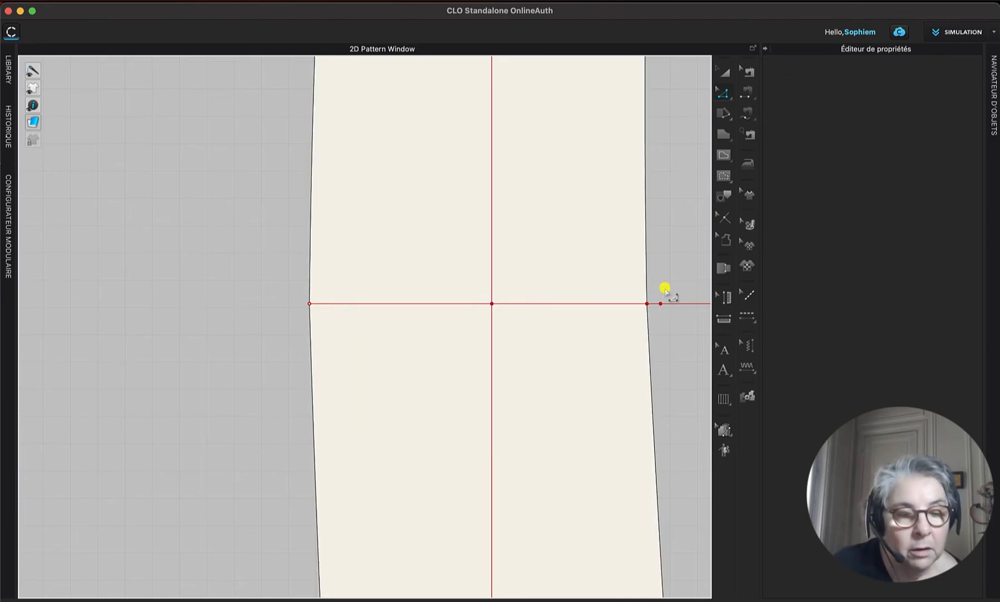
Step: Delete the elbow guide segments that overhang the right seam of the under-sleeve piece
right_drag(659, 293, 228, 306)
drag(229, 278, 513, 331)
key(Delete)
Step: Delete the horizontal biceps guide segments crossing and overhanging both sides of the under-sleeve piece
scroll(362, 269, down, 5)
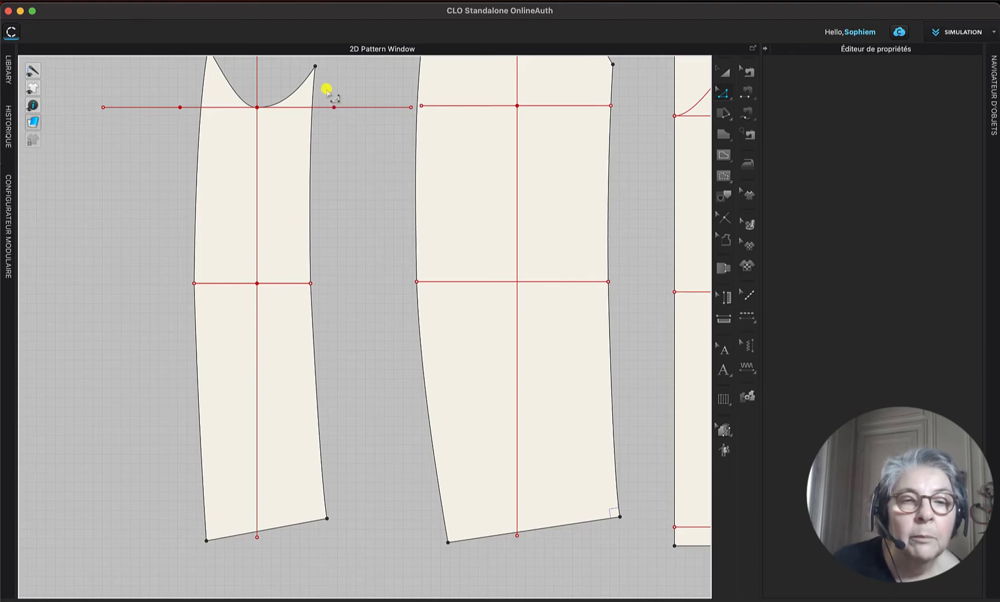
click(402, 106)
key(Delete)
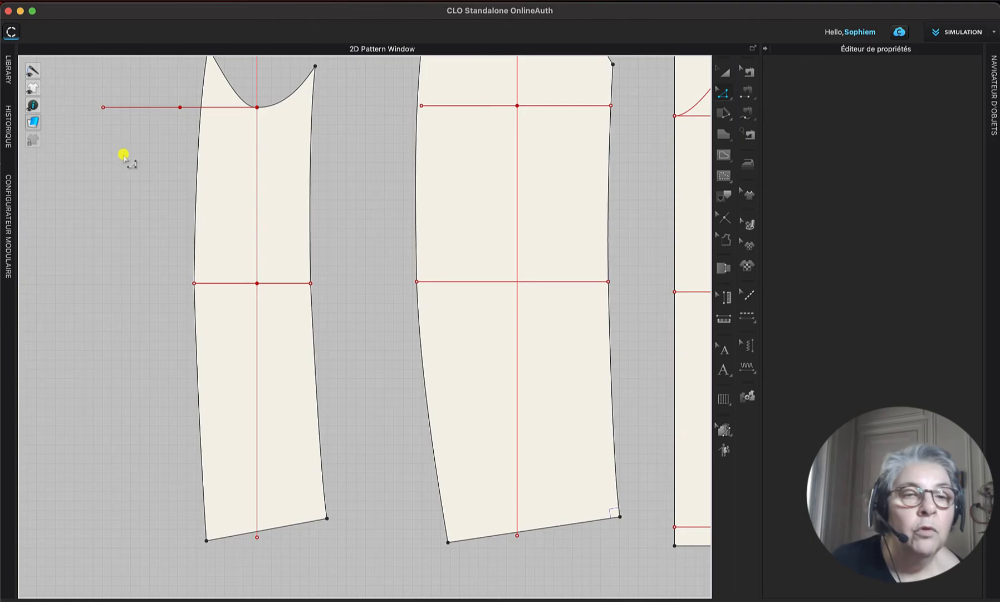
click(144, 106)
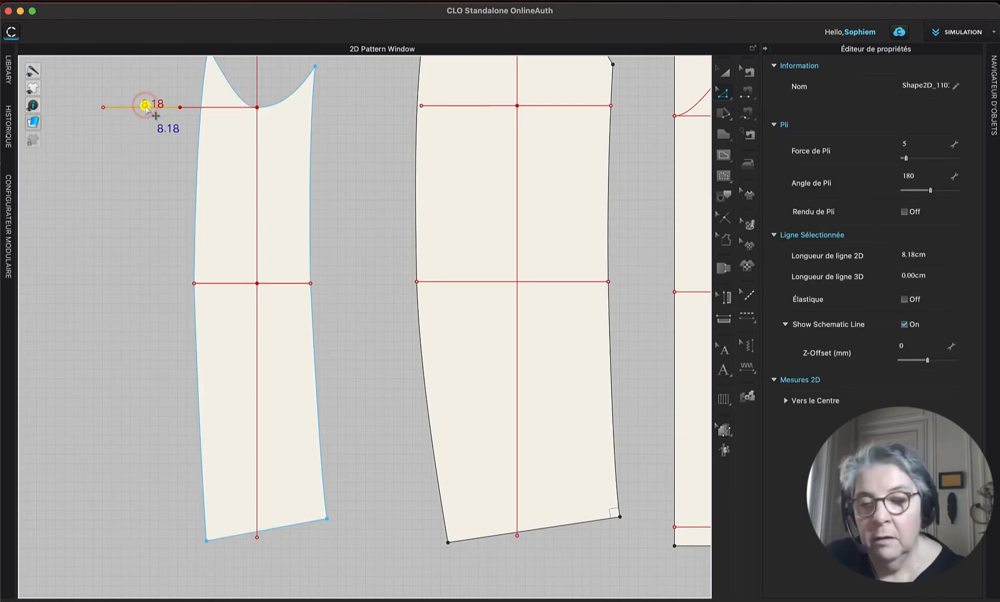
key(Delete)
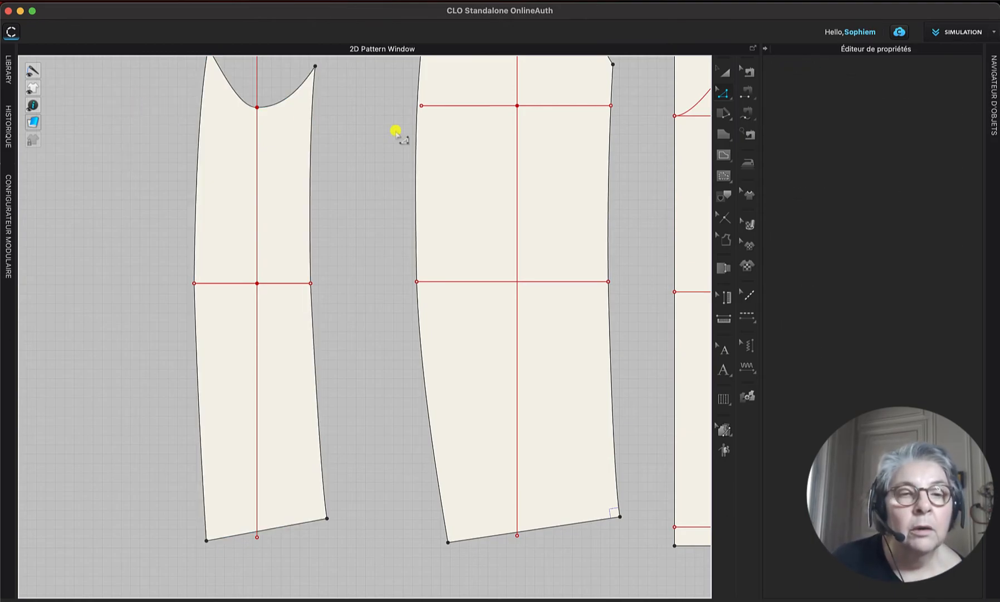
Step: Extend the end of the upper sleeve's biceps line so that it meets the piece's left seam
click(418, 104)
drag(419, 105, 416, 105)
click(353, 112)
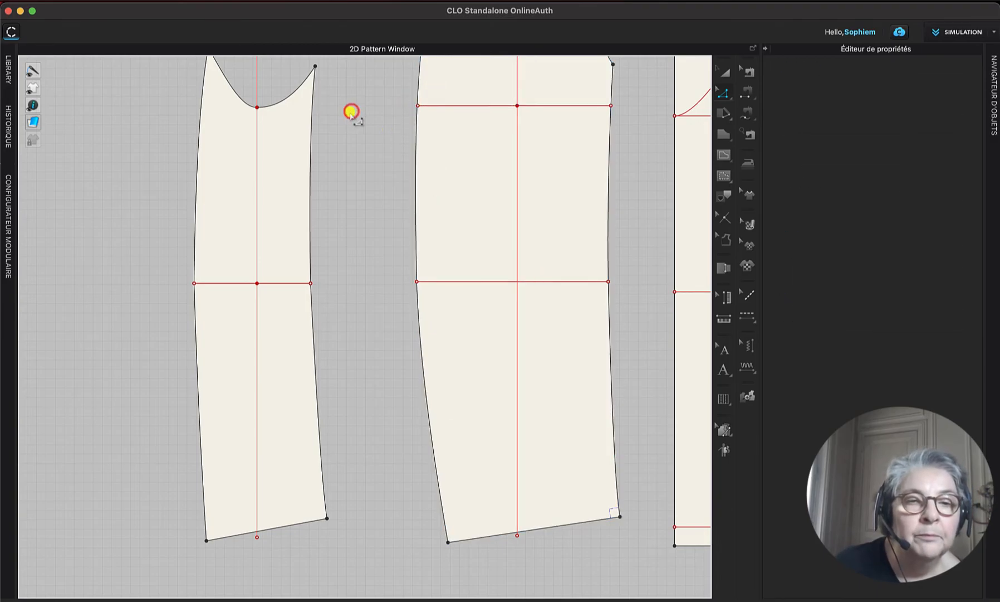
scroll(349, 113, up, 1)
scroll(350, 113, down, 1)
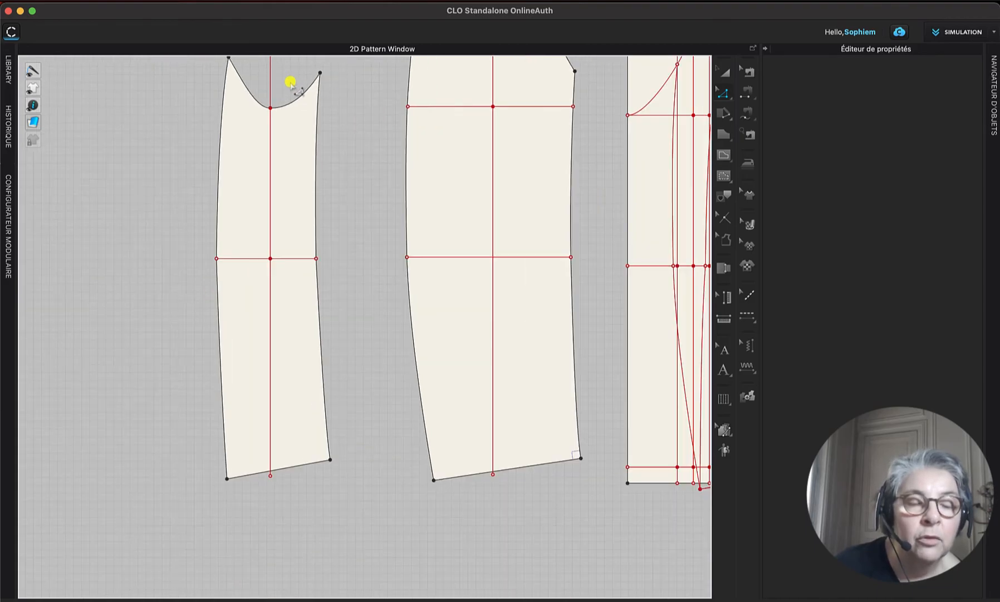
Step: Curve the under-sleeve's hem slightly and adjust its curve handles to give a nearly straight hem about 13.05 cm long
right_drag(290, 83, 364, 197)
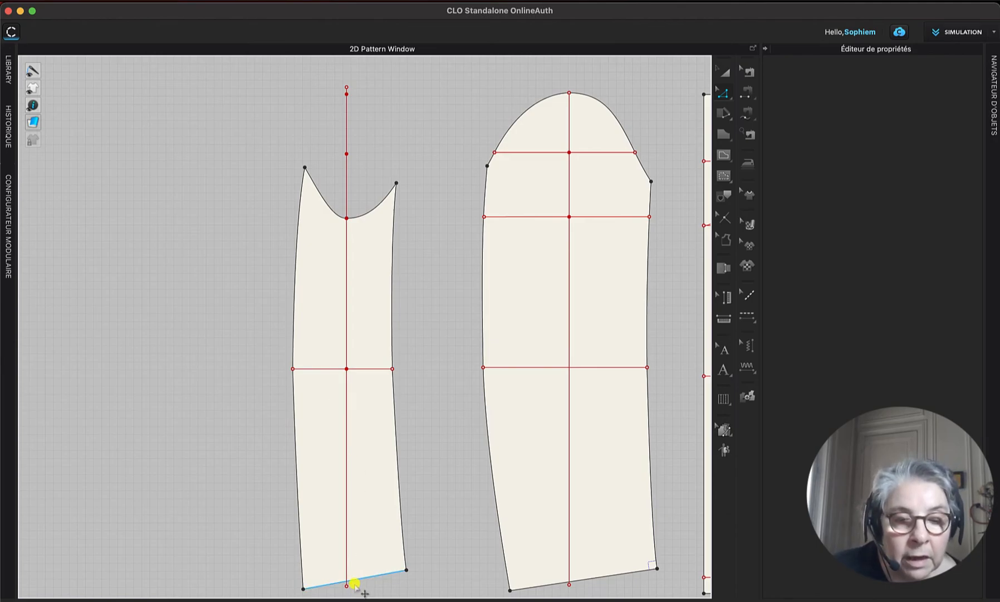
drag(356, 585, 362, 580)
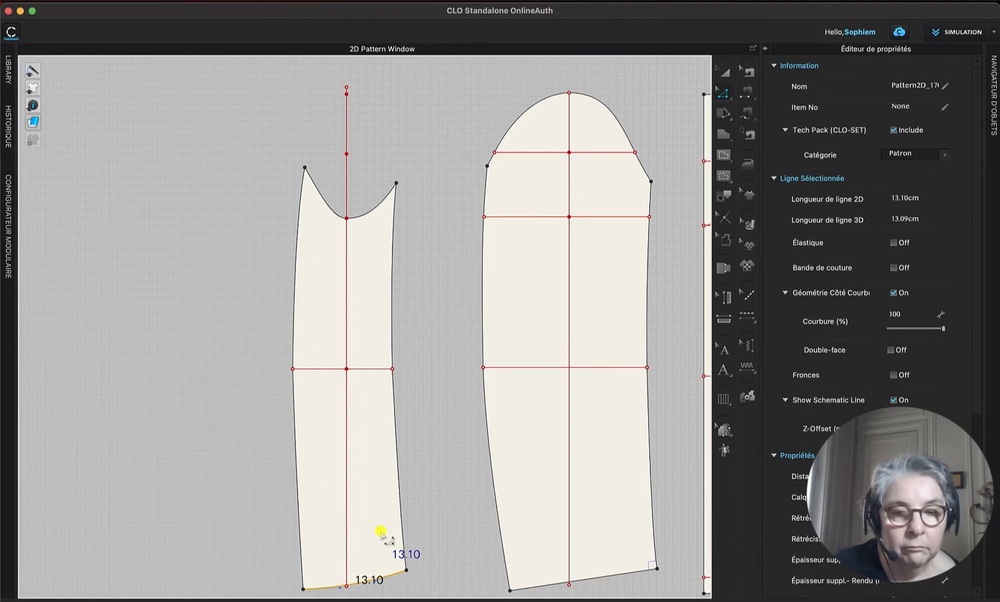
right_drag(413, 542, 426, 321)
scroll(427, 322, down, 3)
scroll(427, 322, up, 8)
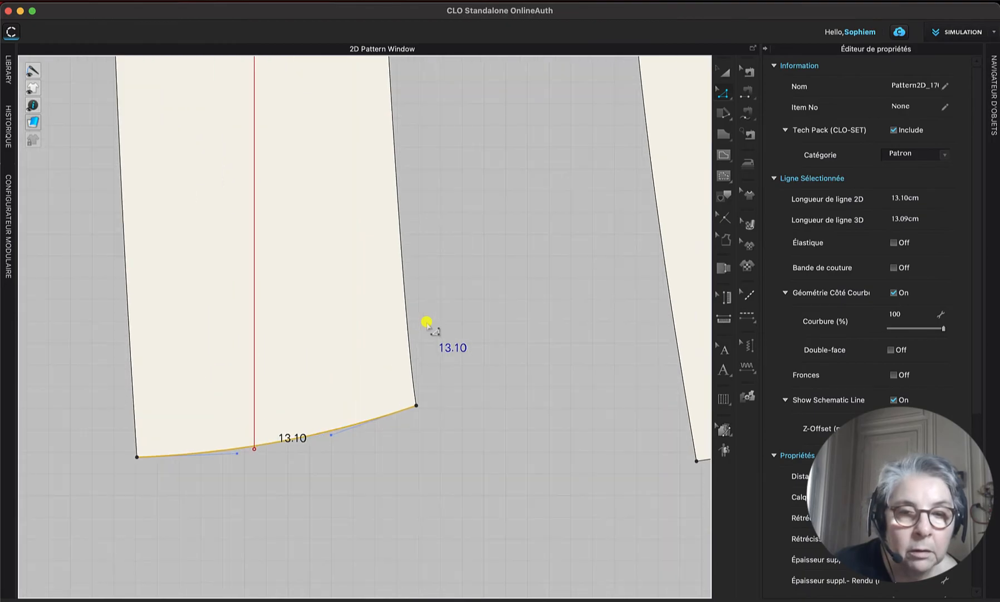
drag(331, 434, 364, 414)
drag(238, 453, 168, 456)
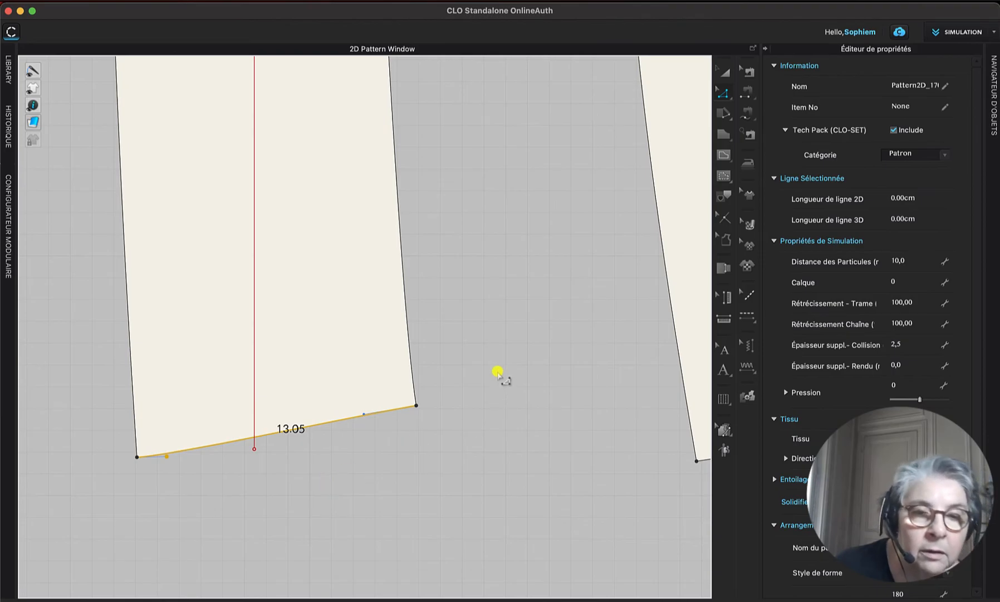
scroll(498, 371, down, 2)
scroll(497, 372, down, 1)
right_drag(498, 370, 497, 429)
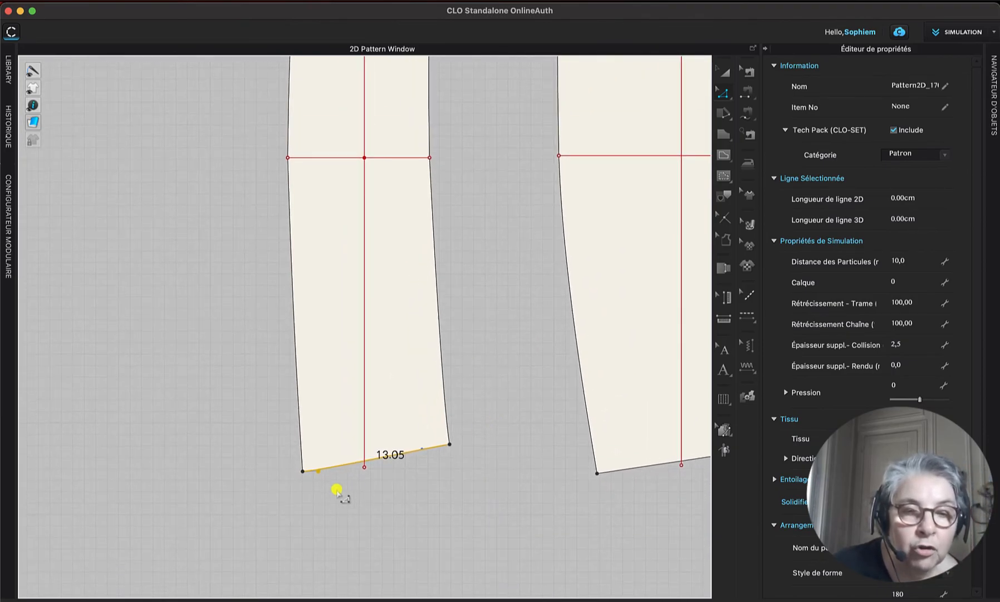
Step: Move the under-sleeve's left hem corner 0.7 cm inward and smooth the left seam below the elbow to about 27.4 cm
drag(301, 470, 309, 470)
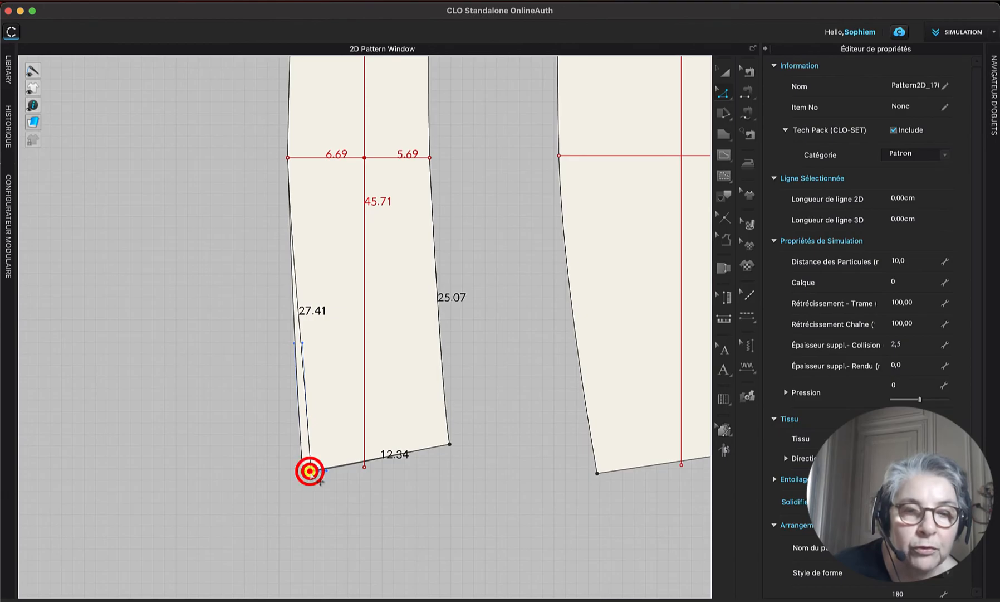
right_click(309, 471)
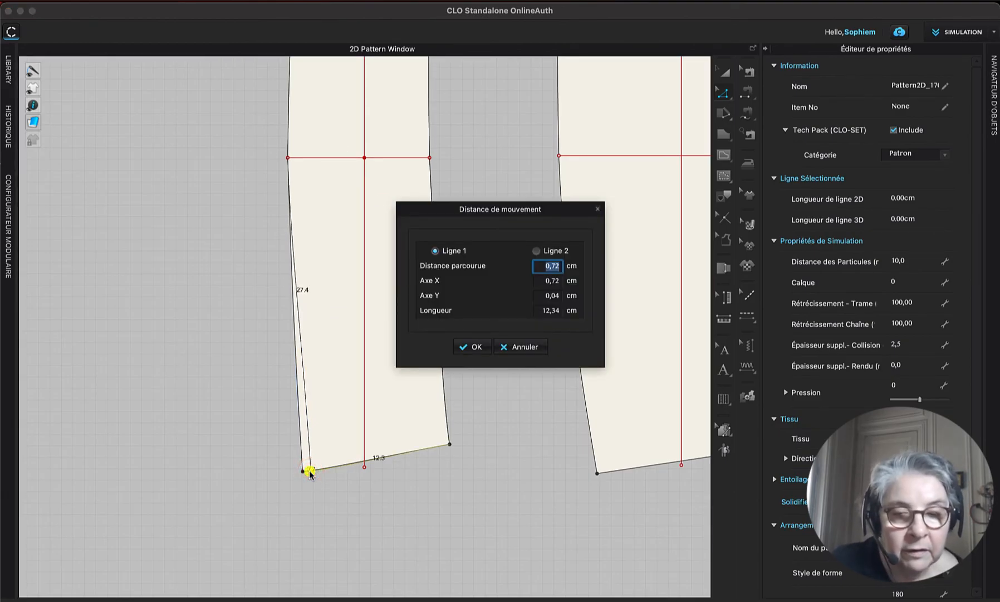
text(0,7)
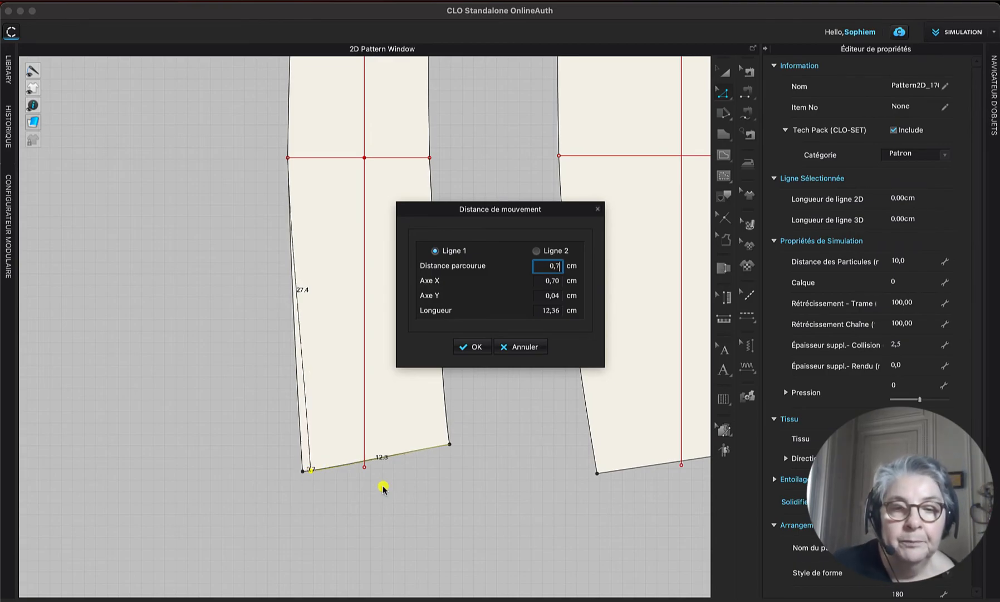
click(475, 347)
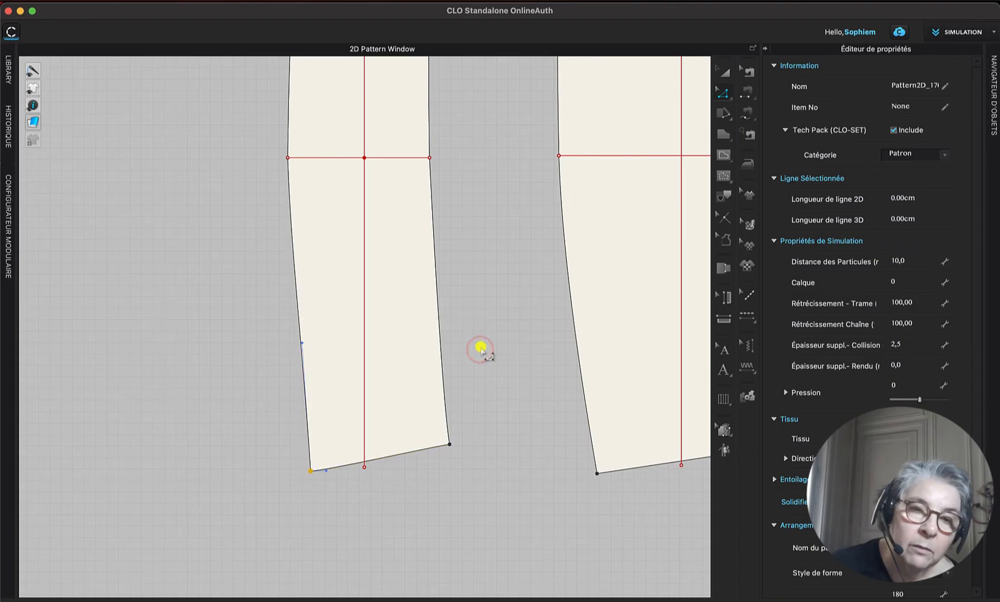
click(301, 342)
drag(299, 360, 303, 418)
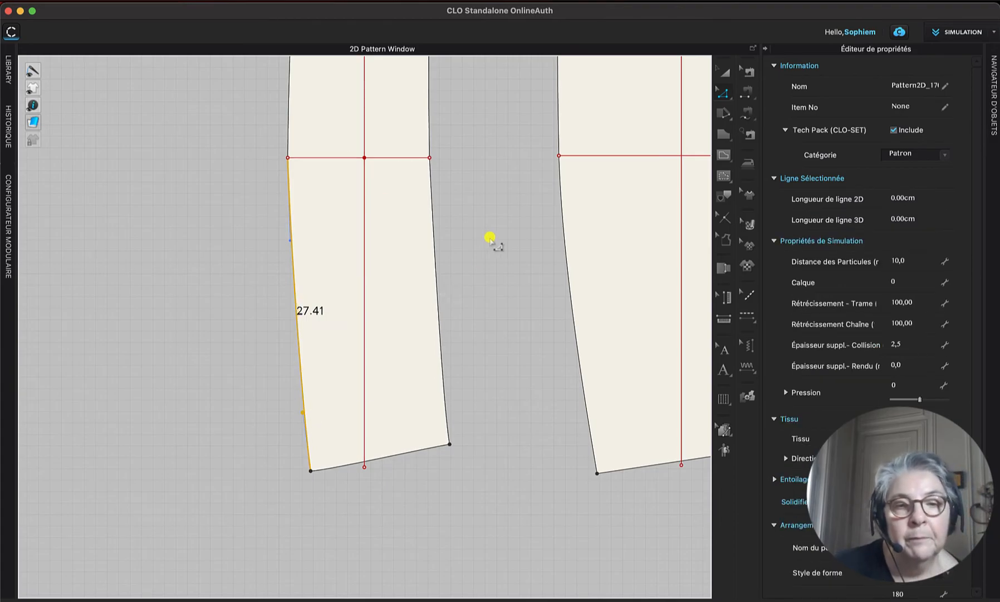
Step: Delete the part of the under-sleeve's vertical centre line that extends above the underarm curve
right_drag(494, 237, 496, 476)
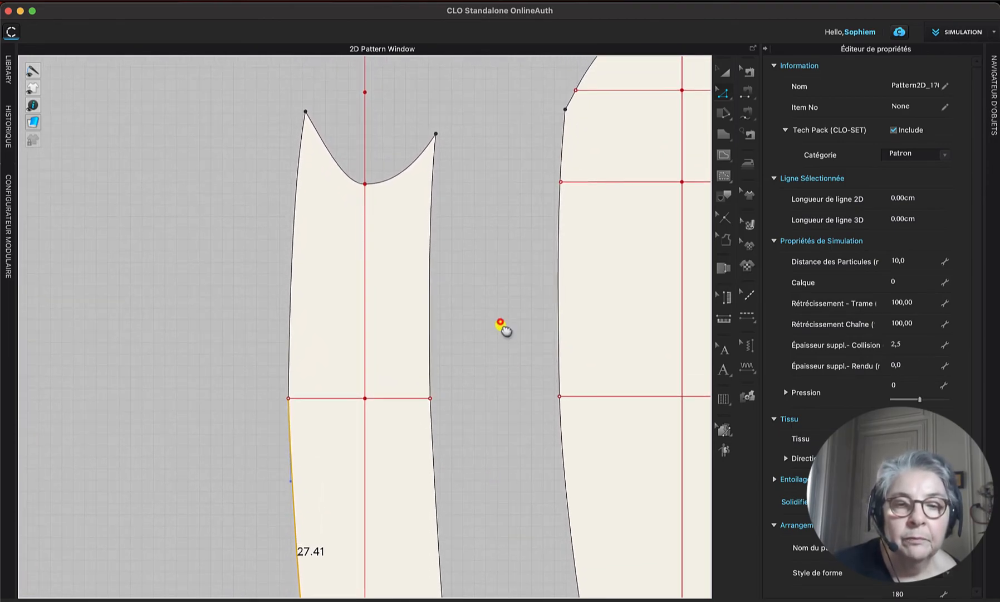
right_drag(501, 322, 516, 440)
drag(353, 93, 416, 237)
key(Delete)
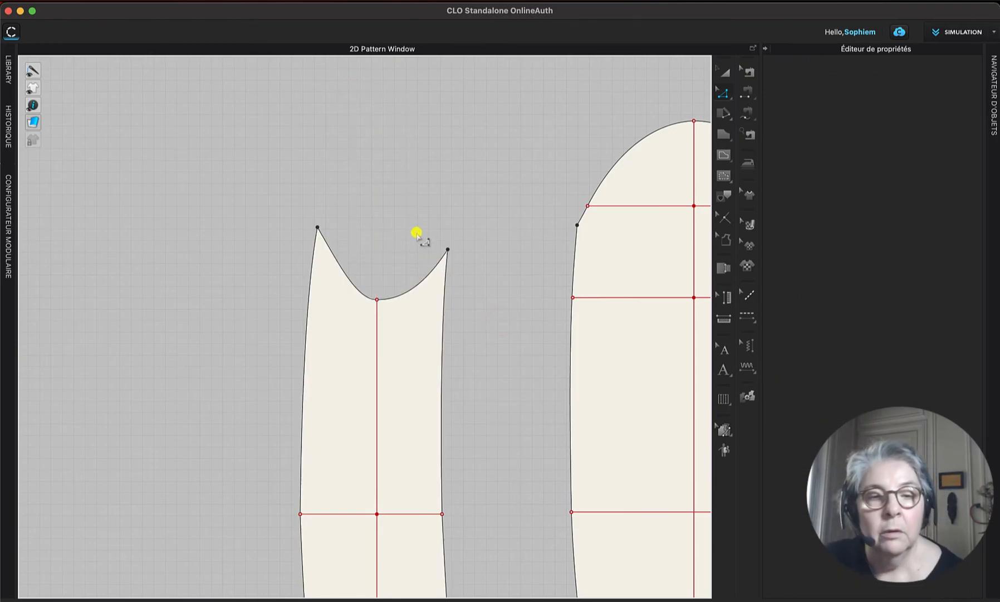
scroll(478, 230, down, 3)
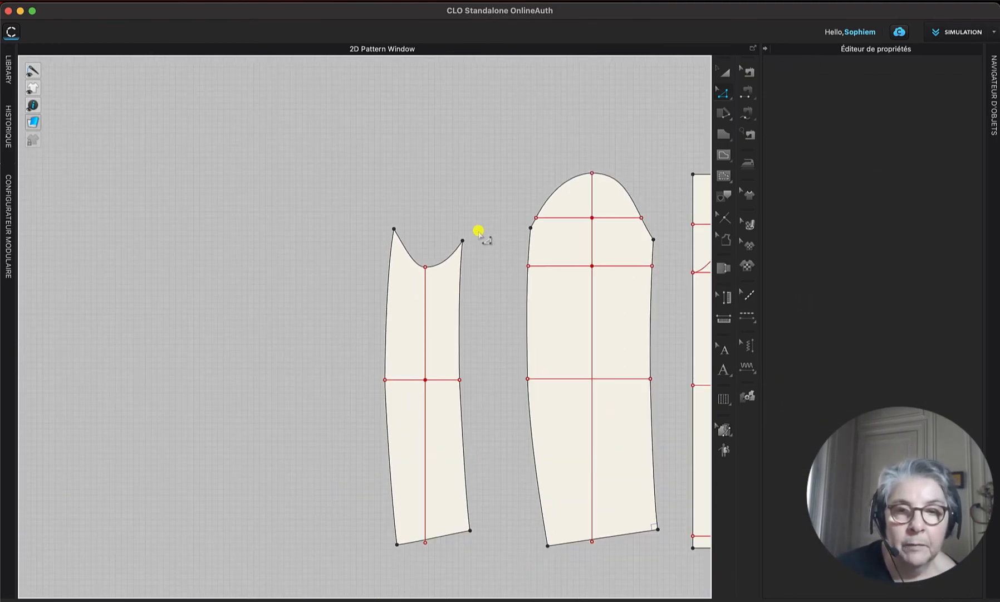
scroll(478, 231, down, 3)
right_drag(482, 254, 239, 195)
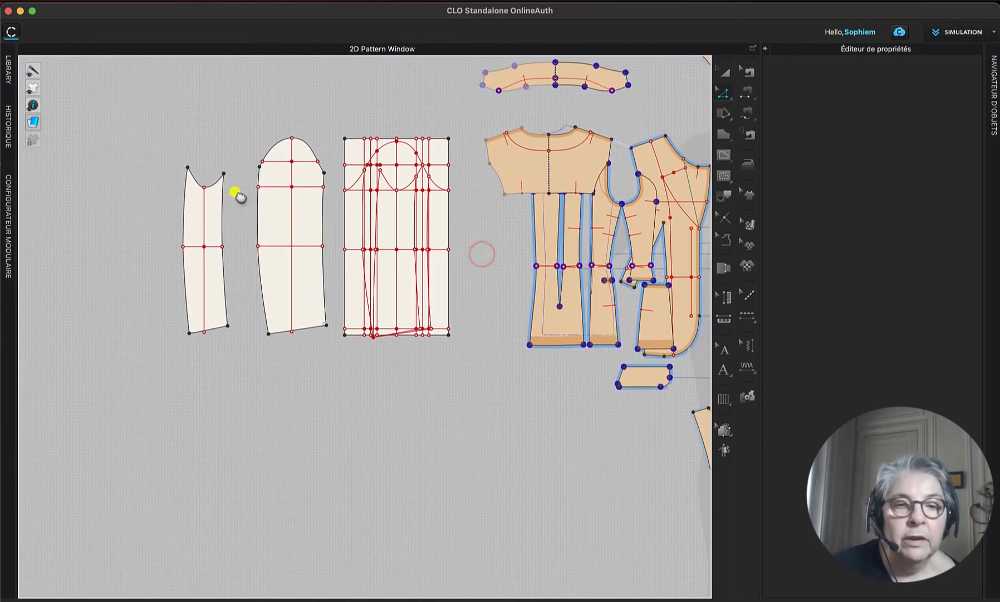
drag(150, 118, 334, 354)
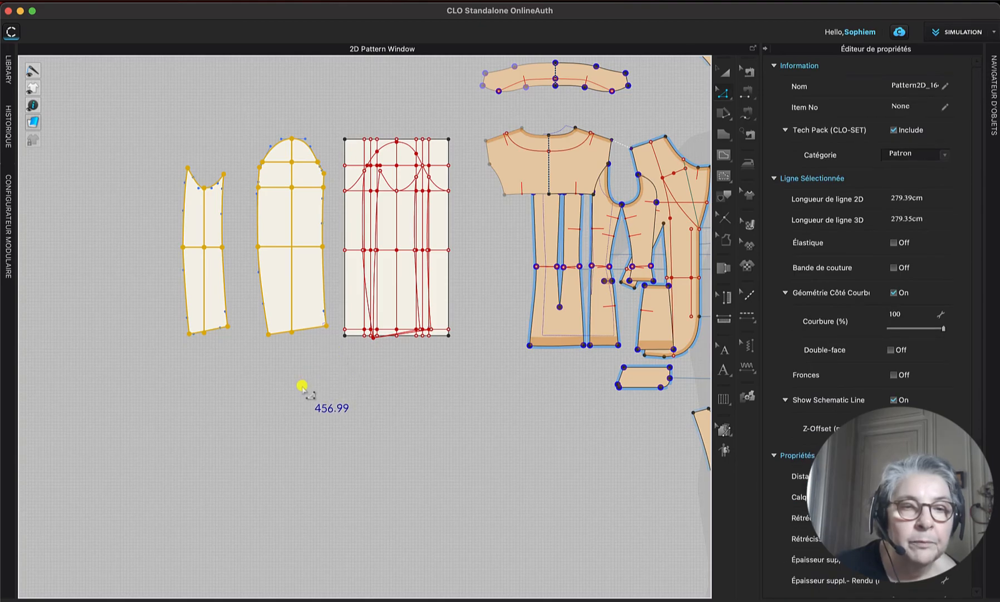
scroll(302, 385, up, 2)
scroll(302, 385, down, 1)
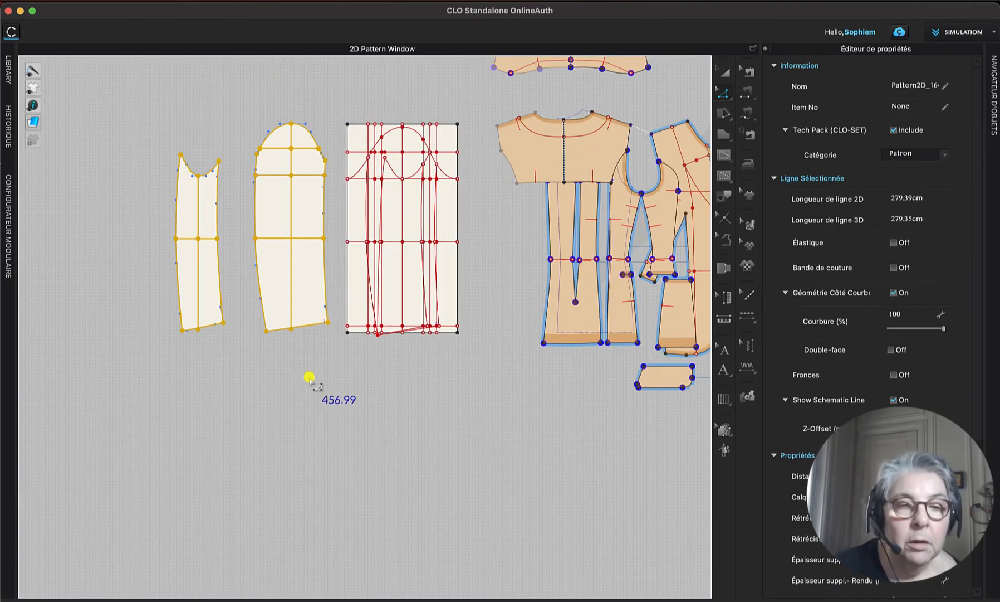
right_click(277, 275)
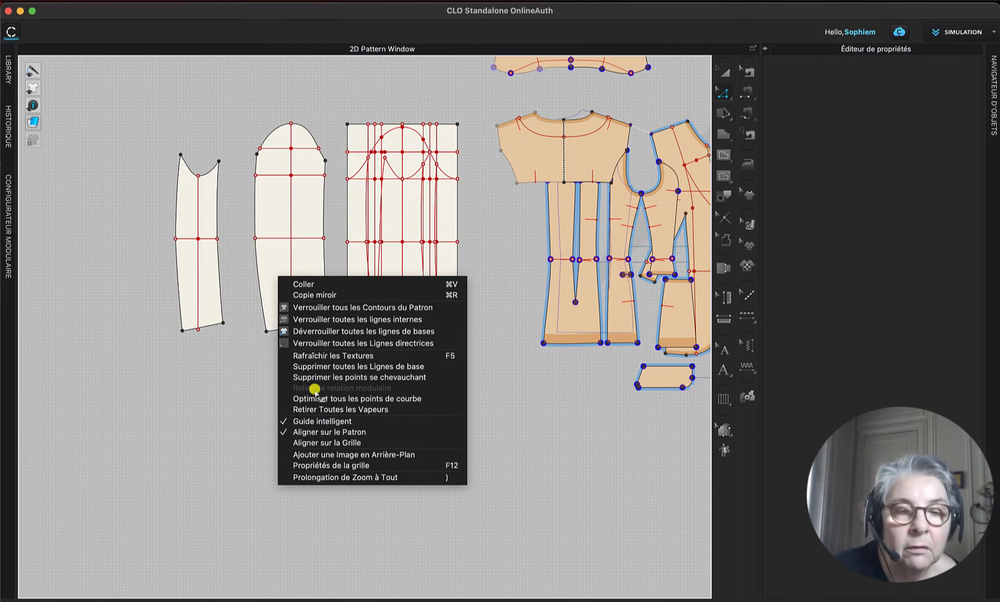
click(230, 381)
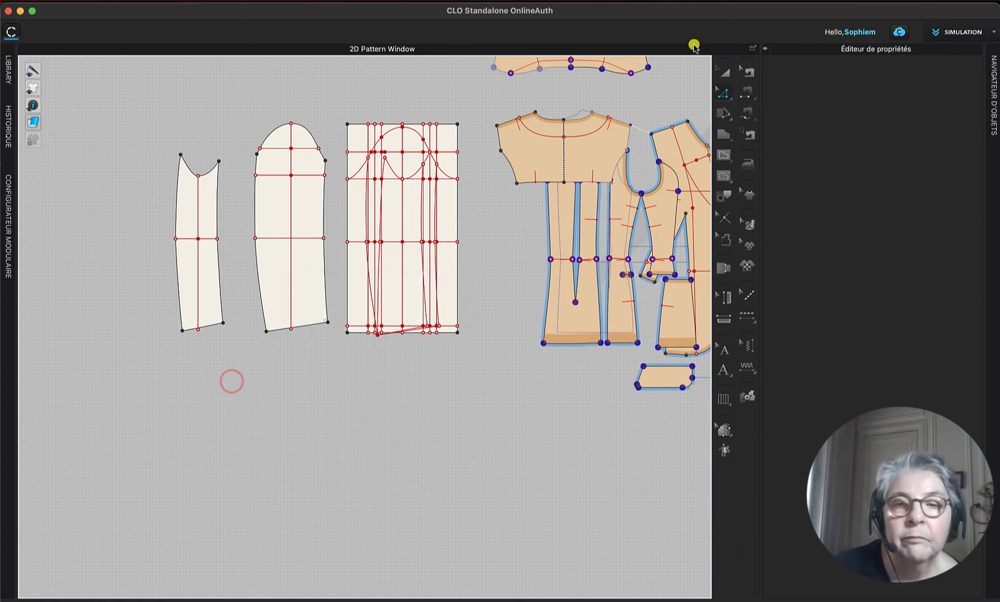
Step: Clone both sleeve pieces as symmetric patterns without sewing and place the copies beside the bodice pieces on the far side
click(730, 73)
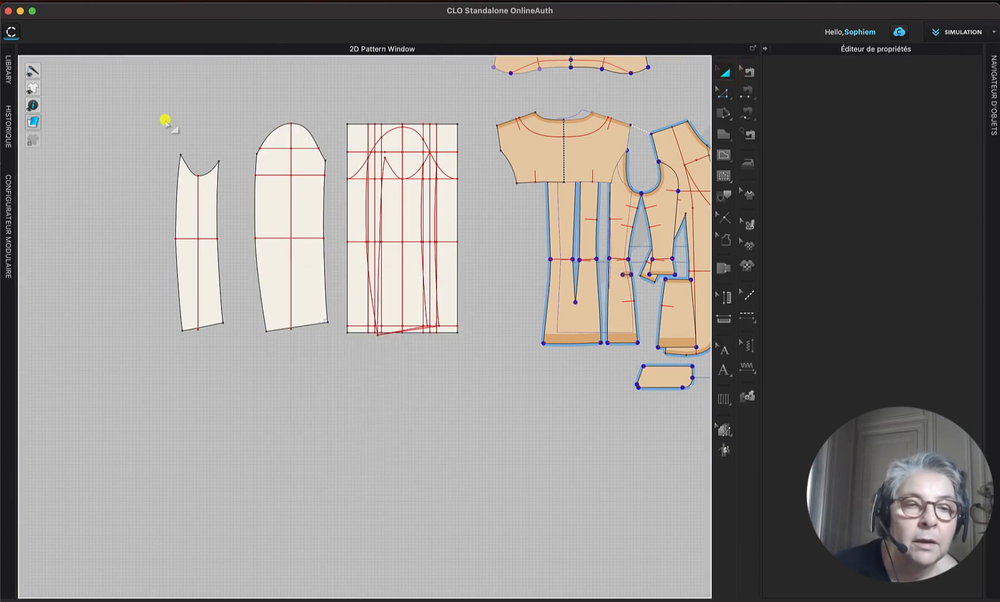
drag(152, 104, 328, 345)
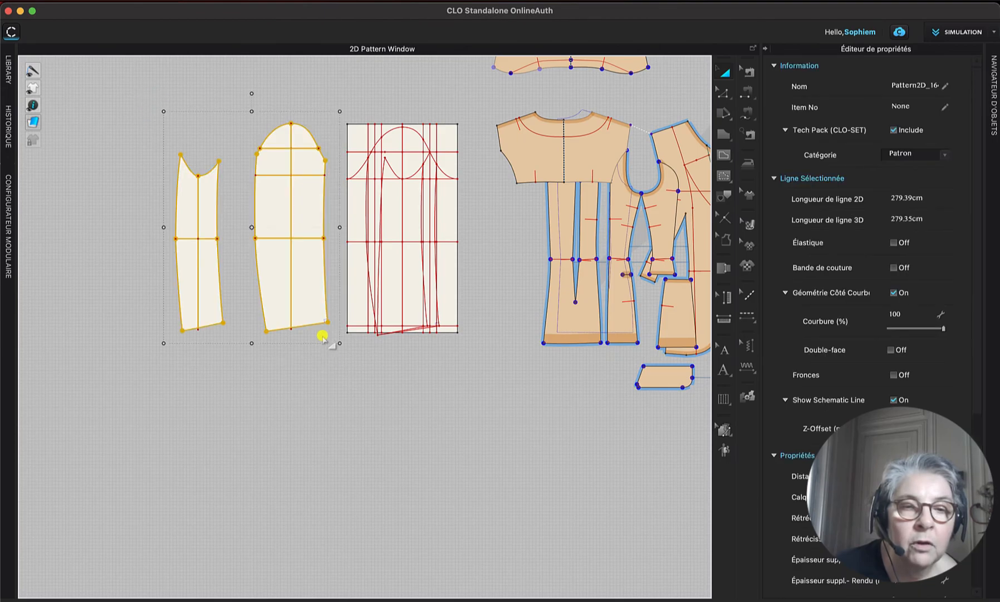
right_click(310, 302)
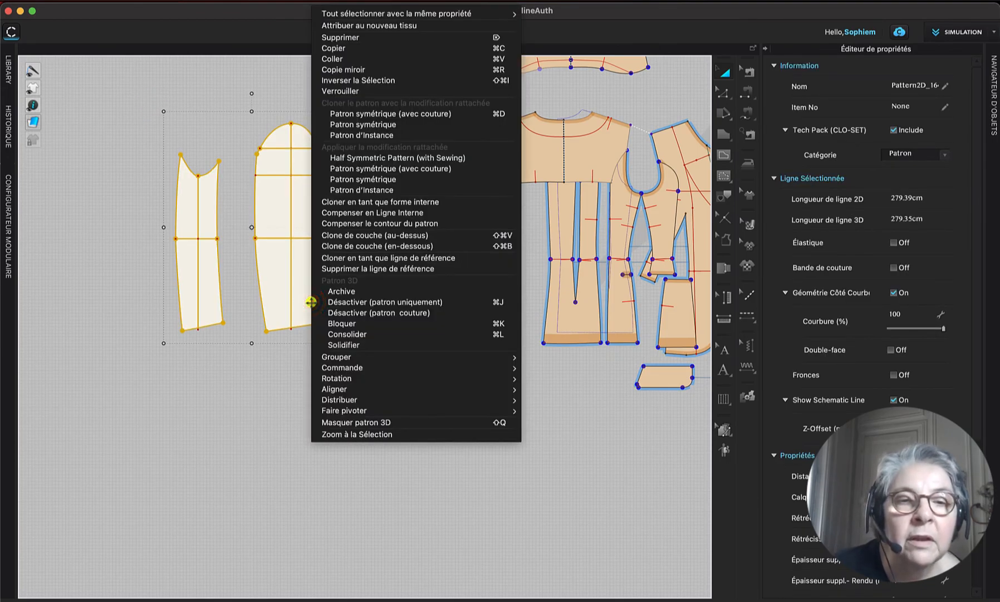
click(381, 124)
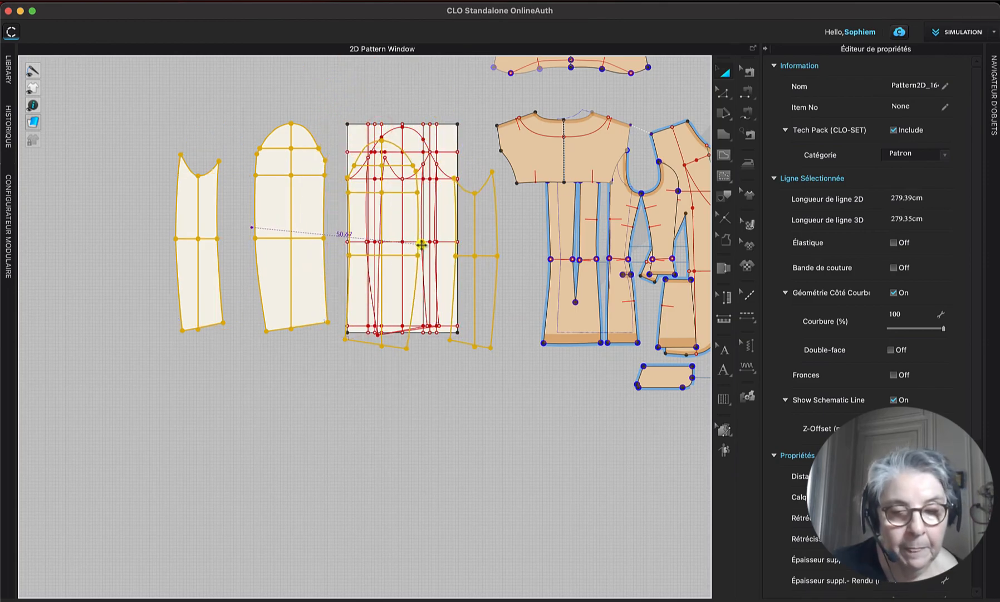
mouse_move(422, 244)
middle_down()
mouse_move(271, 308)
mouse_move(55, 219)
mouse_move(45, 228)
middle_up()
mouse_move(607, 294)
middle_down()
mouse_move(441, 298)
mouse_move(430, 277)
middle_up()
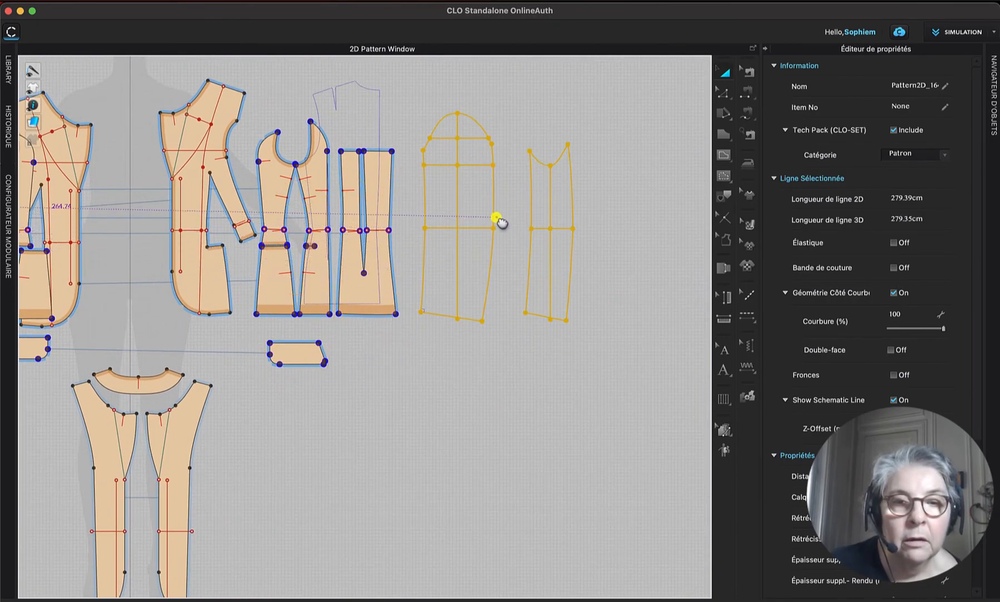
click(500, 220)
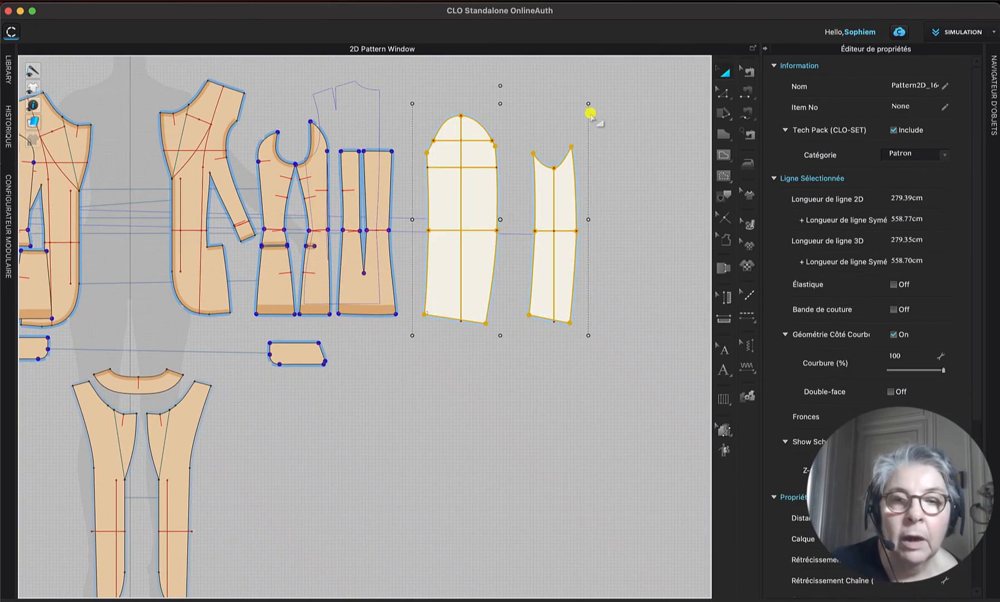
click(643, 136)
Step: Turn on seam tape (Bande de couture) along all four edge segments of the upper sleeve's cap
scroll(537, 132, up, 5)
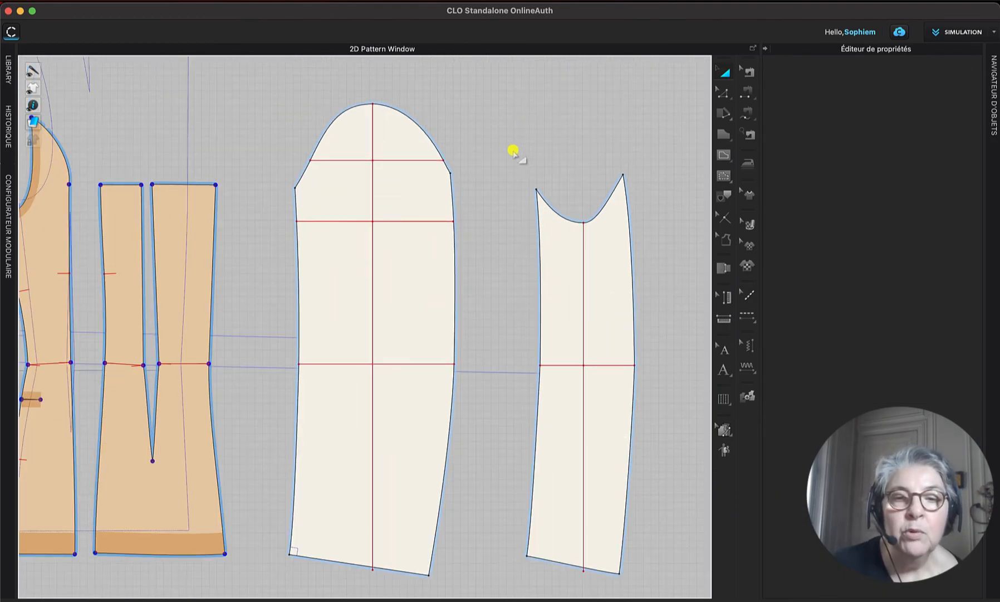
click(724, 91)
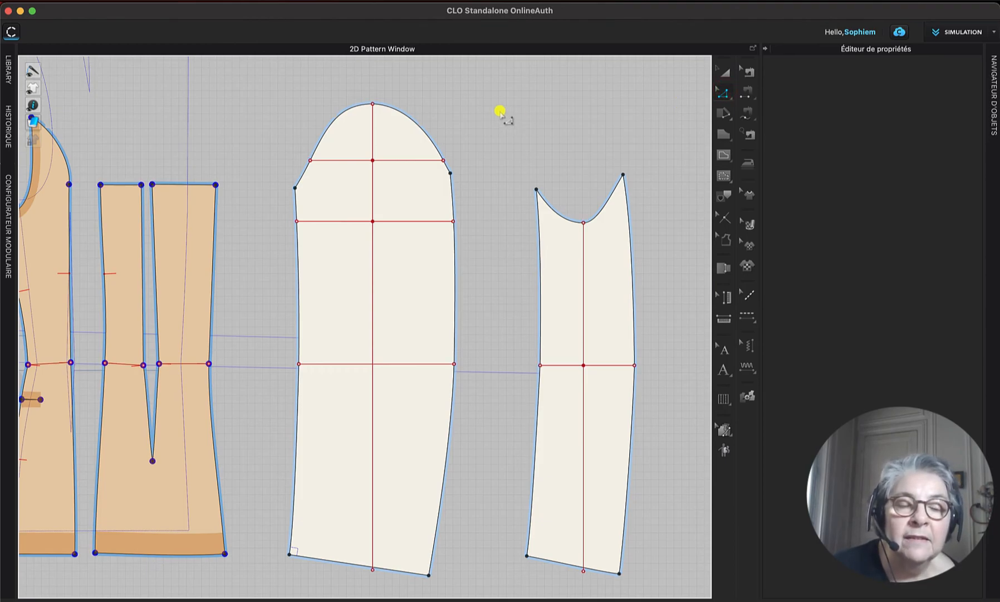
click(403, 113)
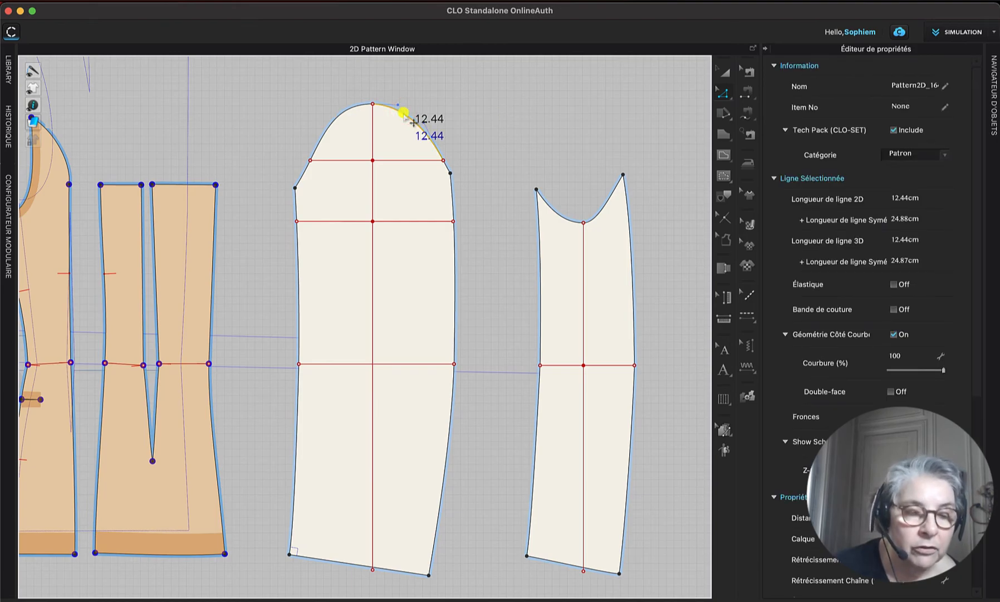
shift+click(331, 121)
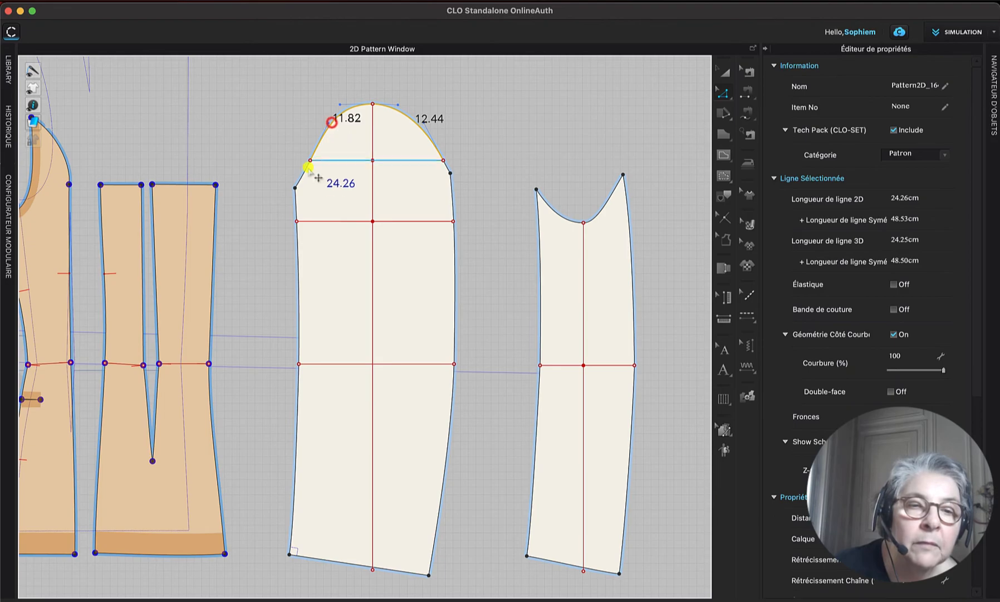
shift+click(305, 170)
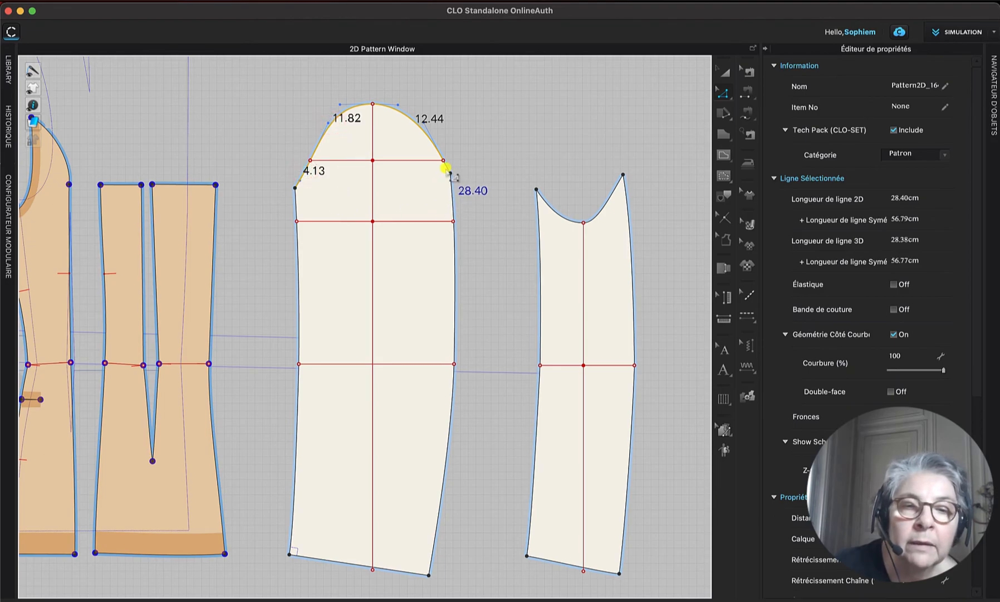
shift+click(449, 167)
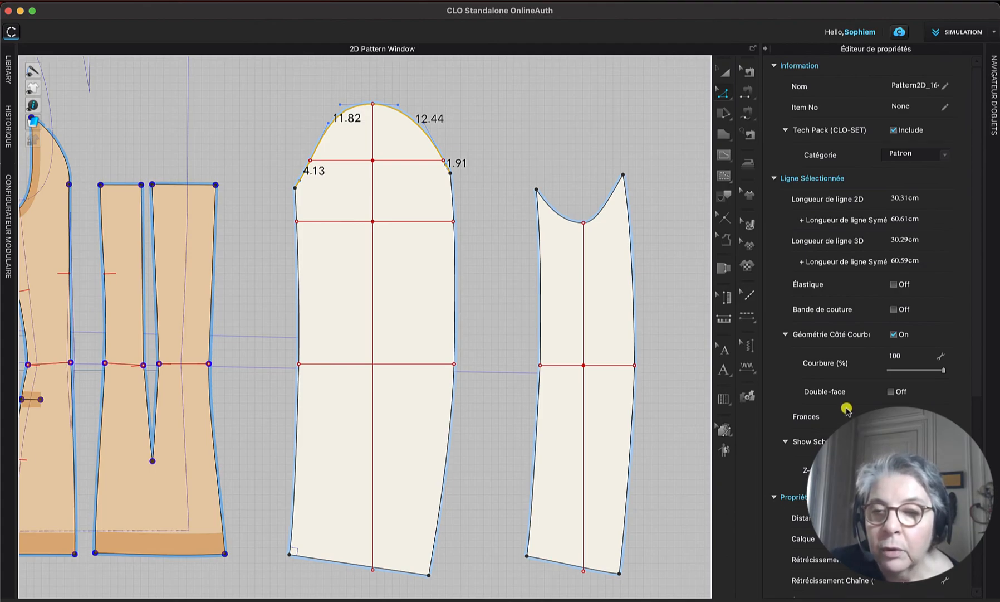
scroll(846, 409, down, 2)
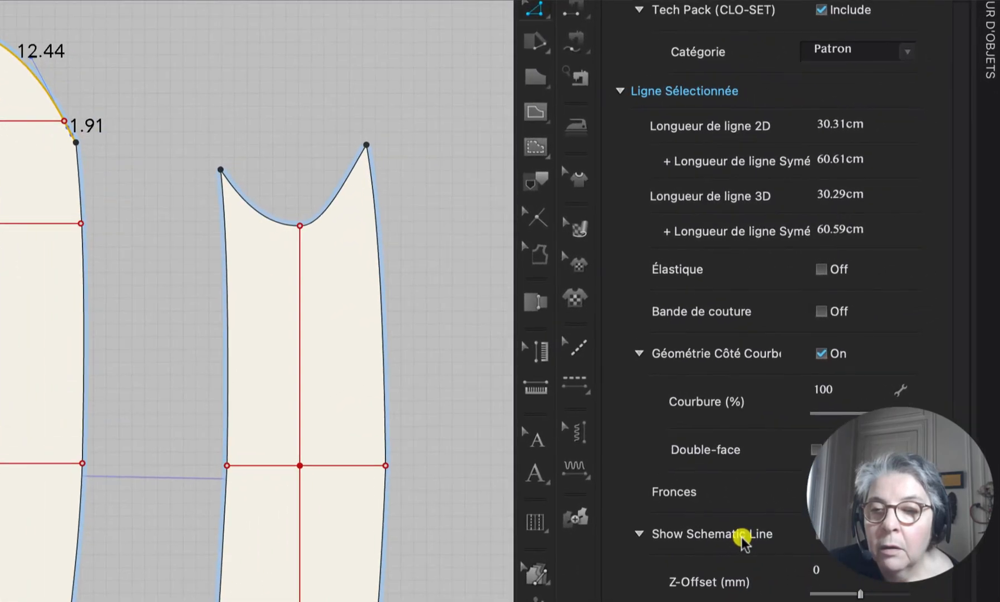
scroll(743, 539, down, 5)
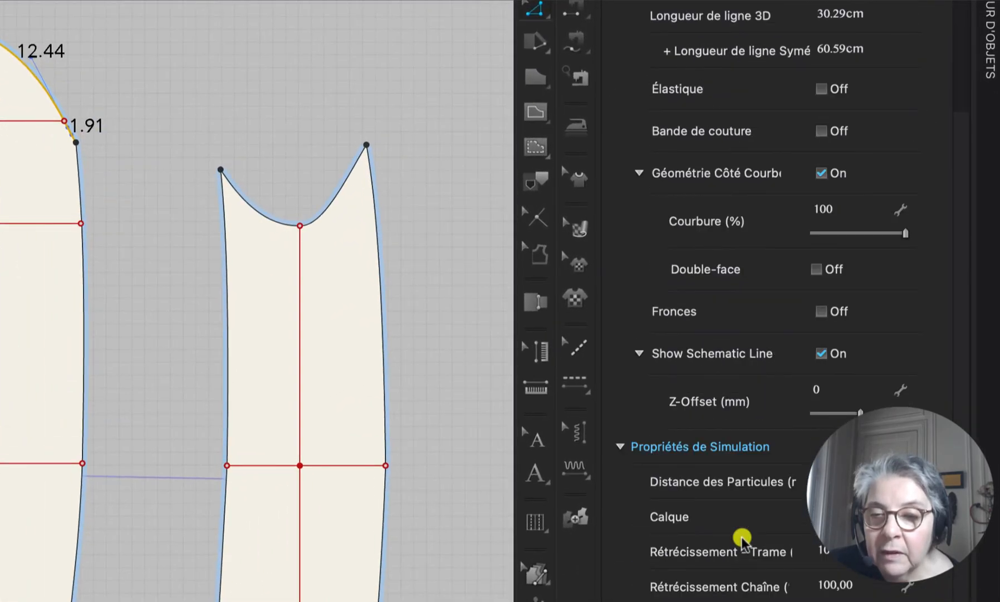
scroll(742, 539, down, 2)
scroll(743, 539, up, 2)
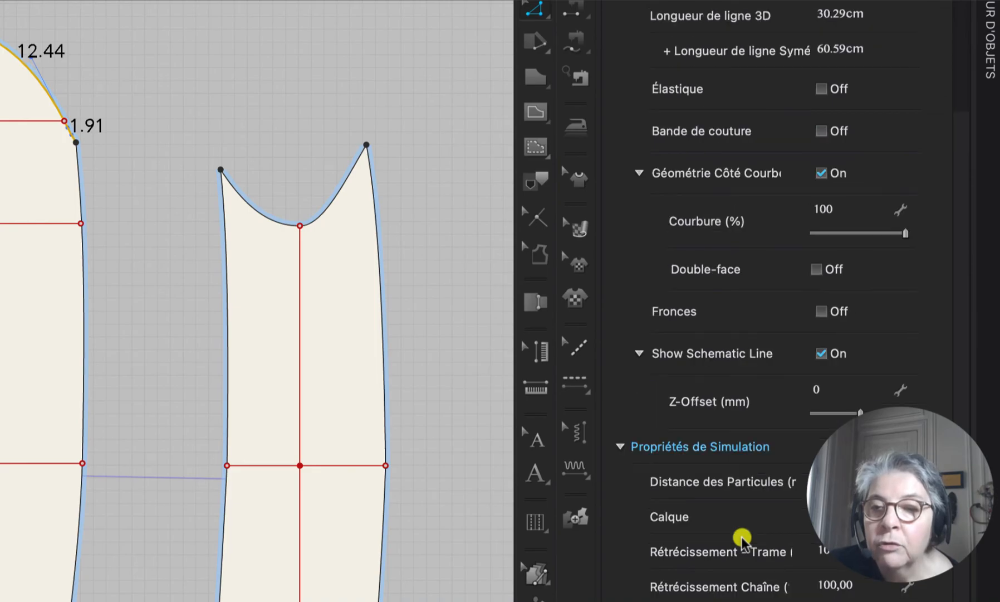
scroll(743, 539, up, 8)
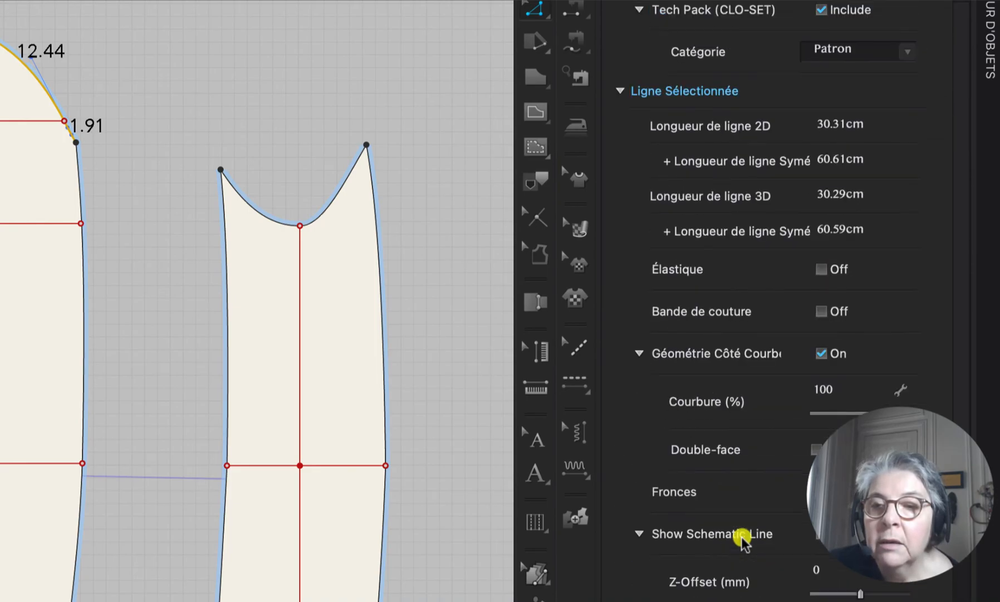
scroll(742, 539, down, 4)
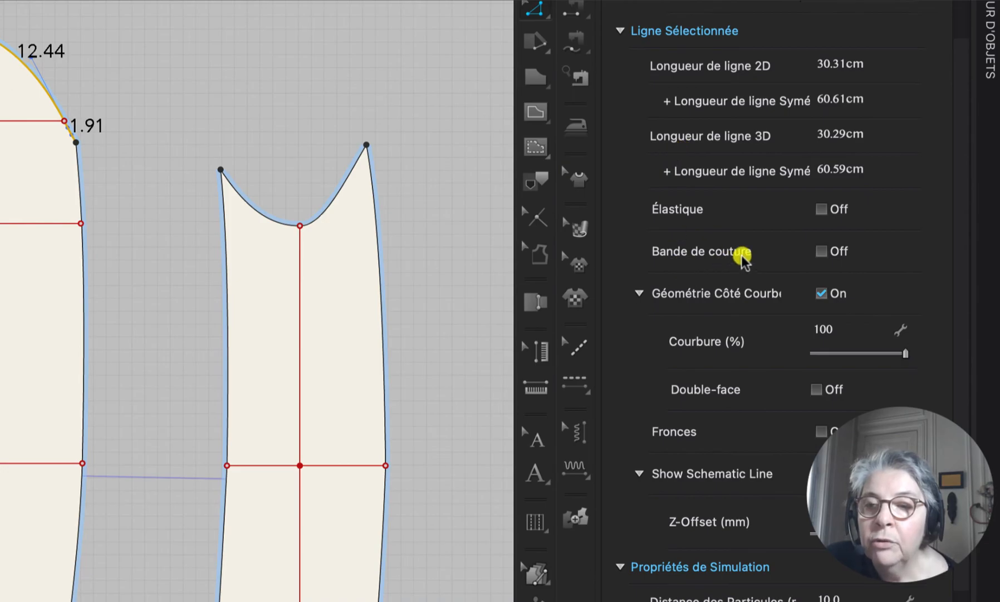
click(821, 253)
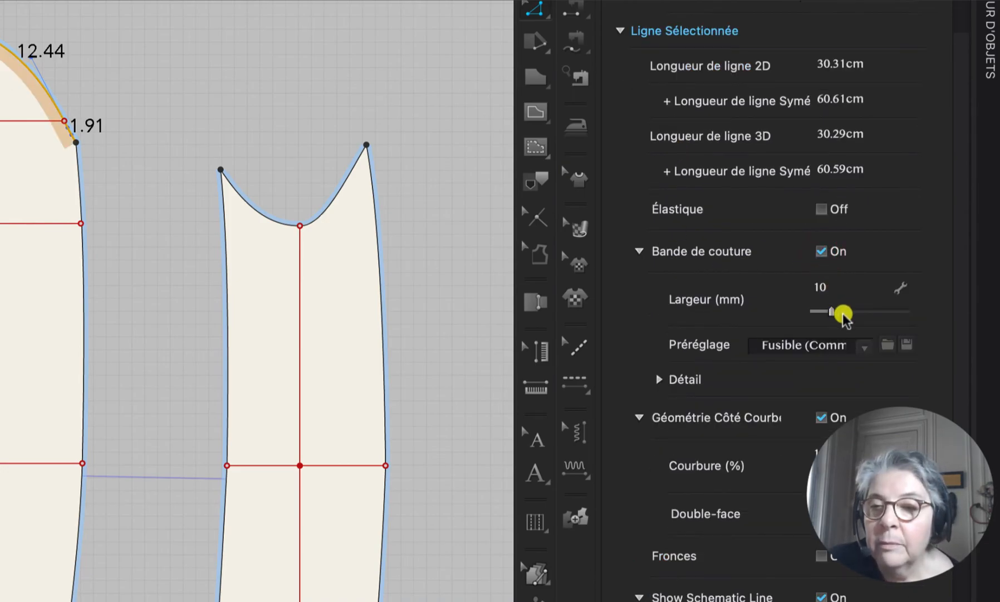
Step: Set the width of the sleeve cap's seam tape to 30 mm
click(834, 288)
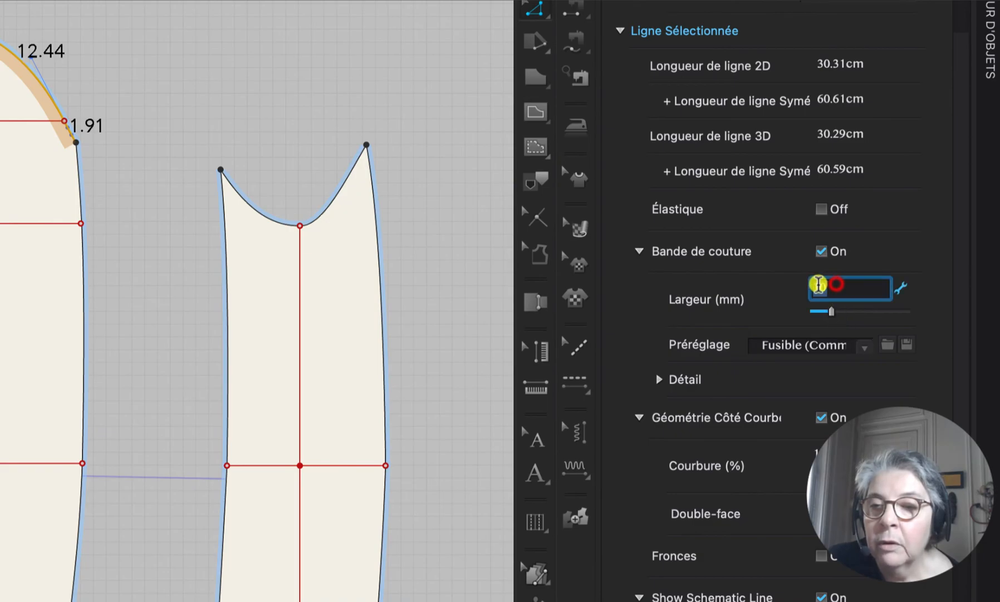
text(3)
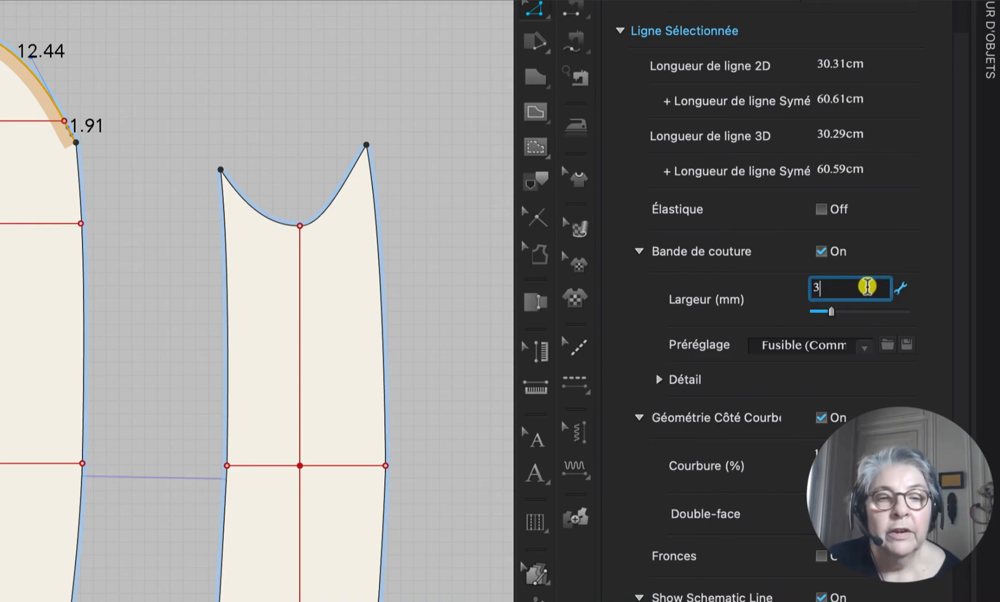
key(Return)
click(860, 286)
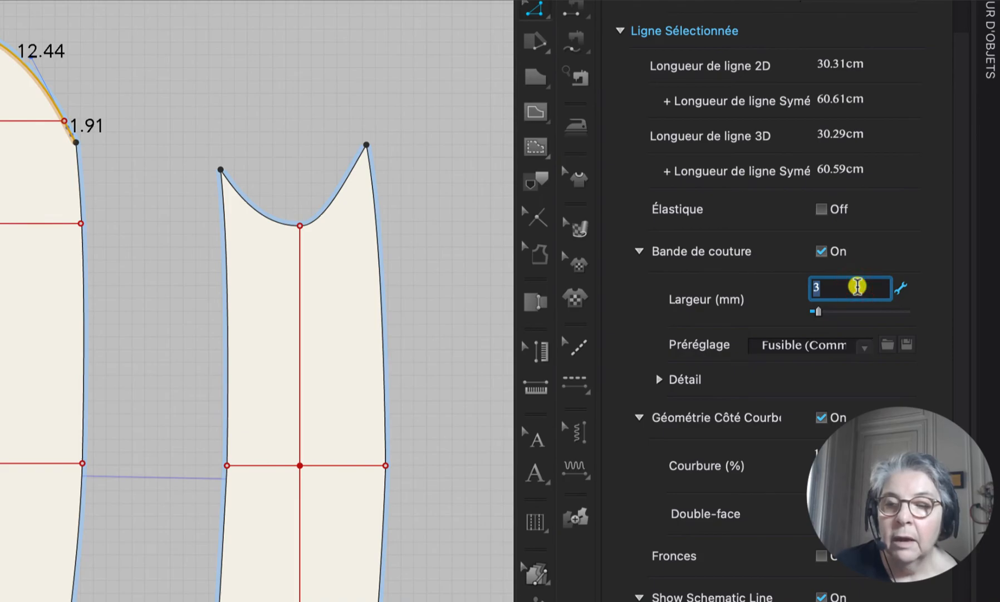
text(3)
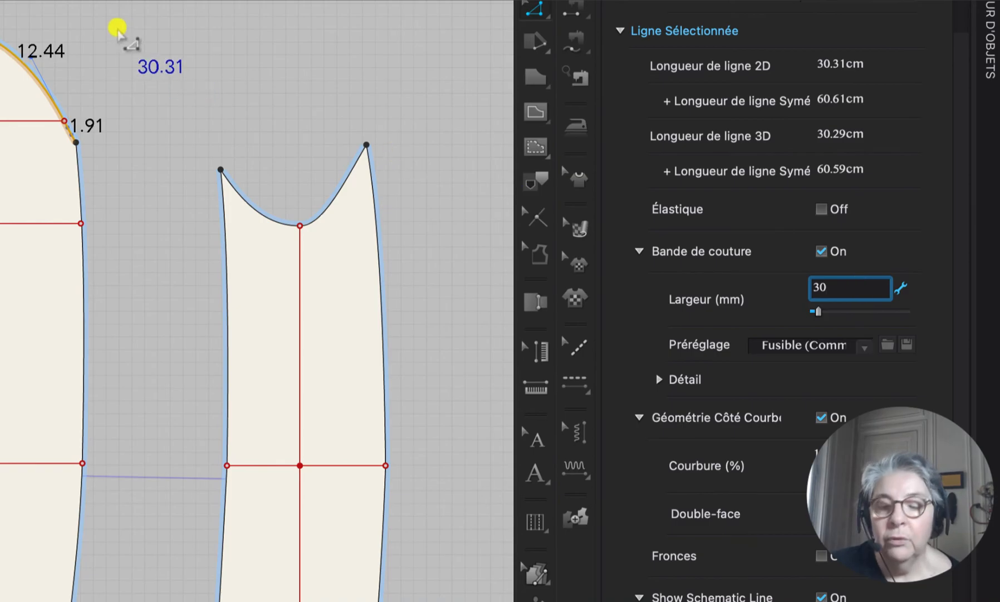
key(Return)
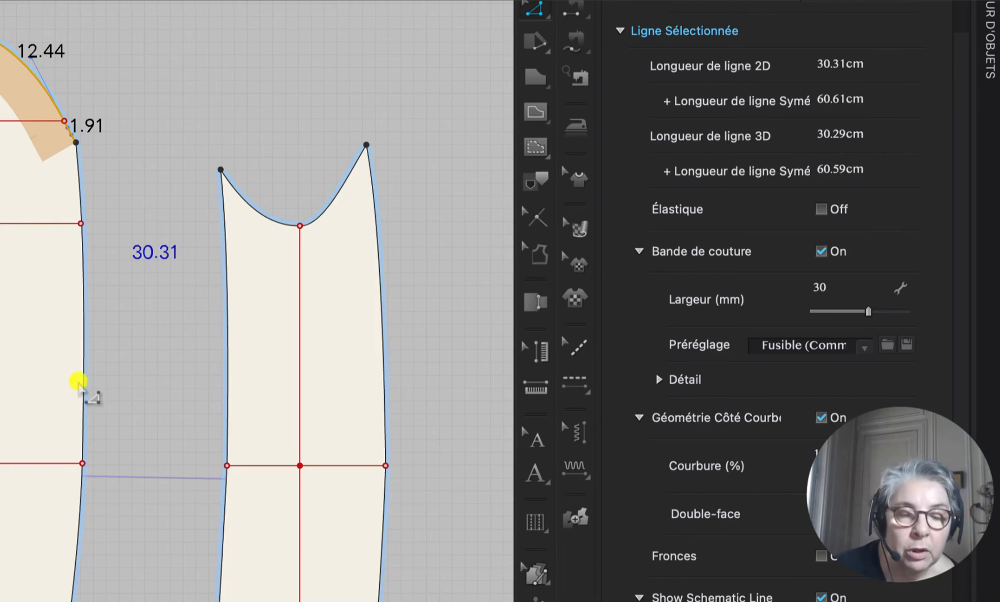
Step: Turn on seam tape along the hems of the upper sleeve and the under-sleeve
click(369, 562)
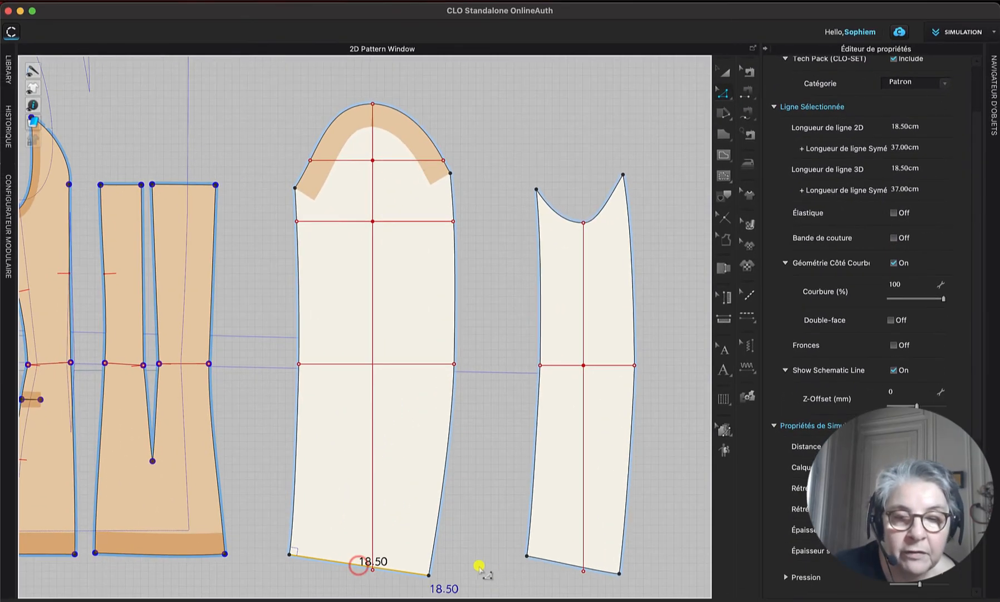
shift+click(546, 557)
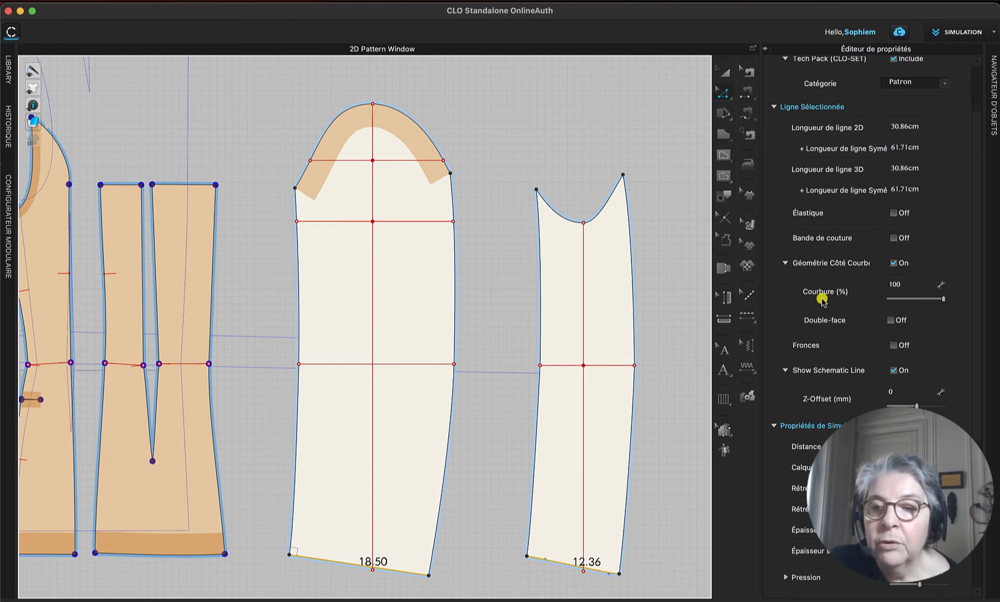
click(894, 238)
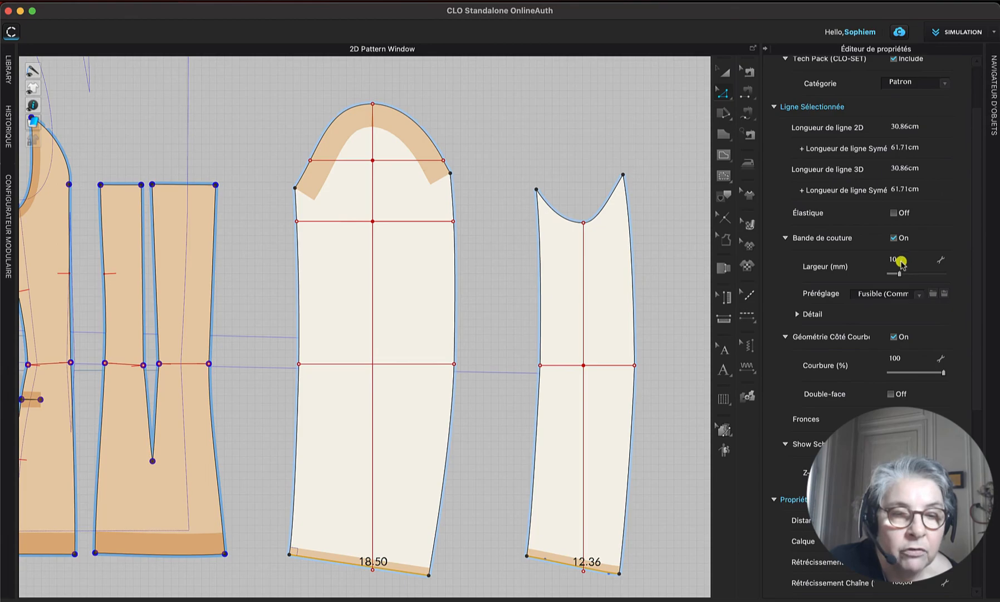
Step: Check the tape width on the adjacent bodice hem and set the seam tape on both sleeve hems to 30 mm wide
click(161, 553)
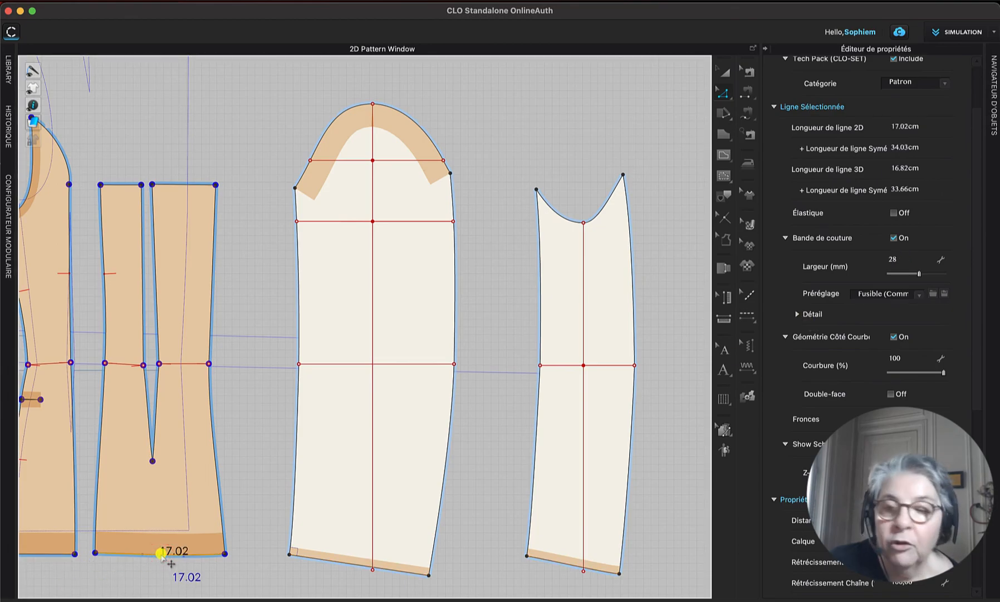
click(415, 572)
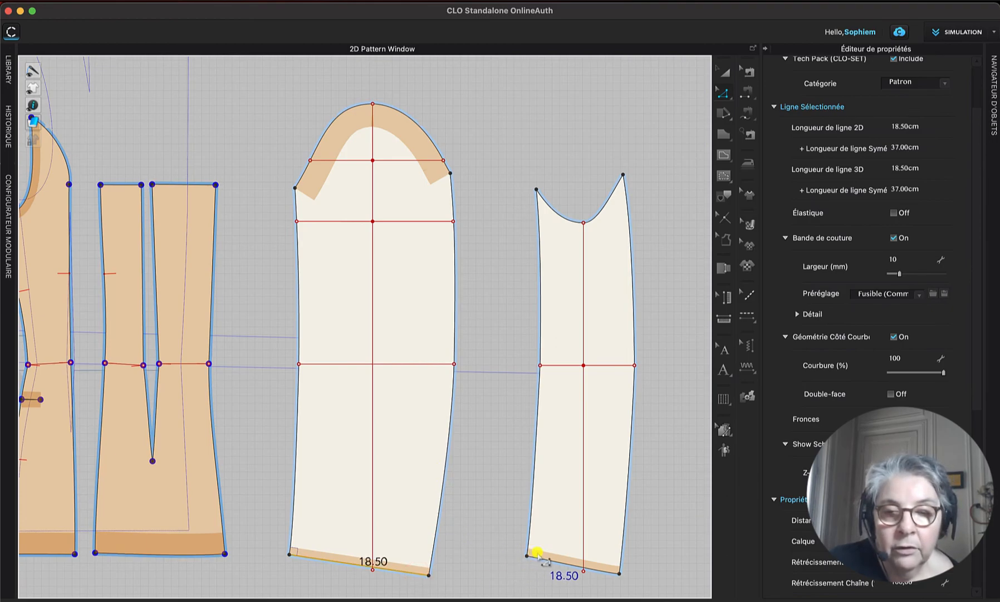
shift+click(538, 555)
click(903, 261)
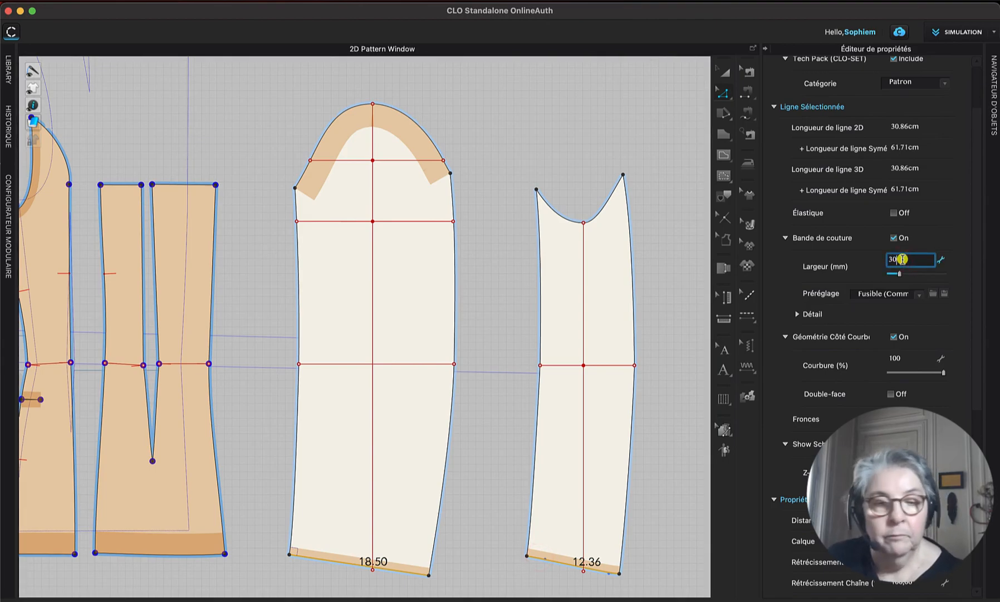
key(Return)
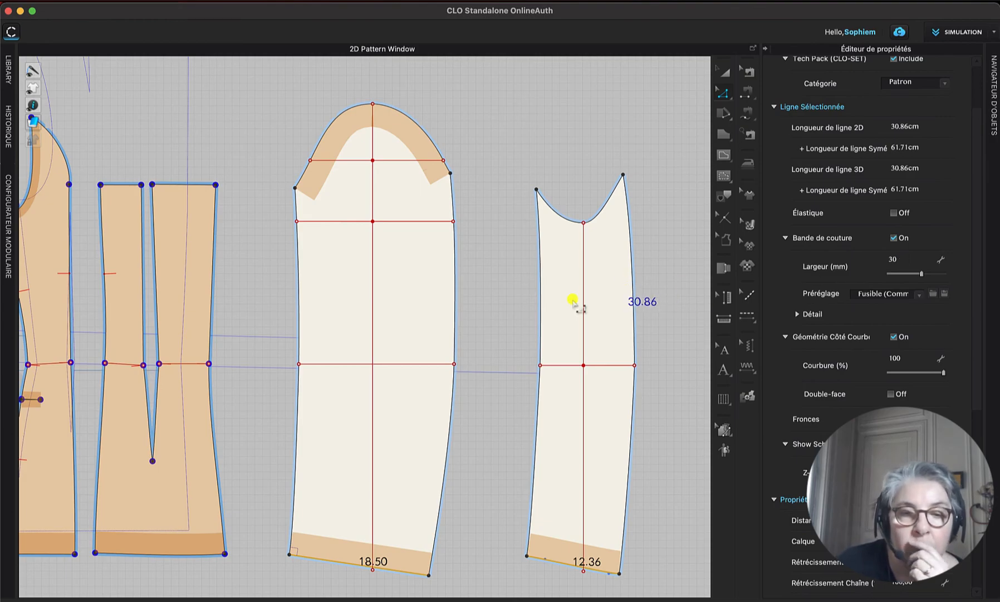
click(489, 338)
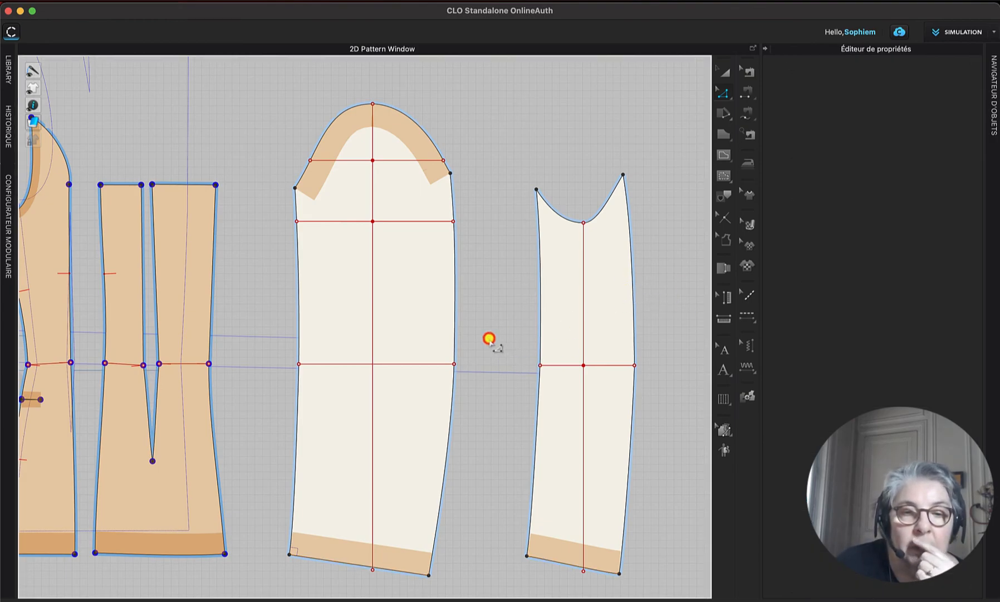
Step: Apply the Reinforcement (Under Collar) tape preset to both sleeve hems and the long left segment of the upper sleeve's cap
click(390, 569)
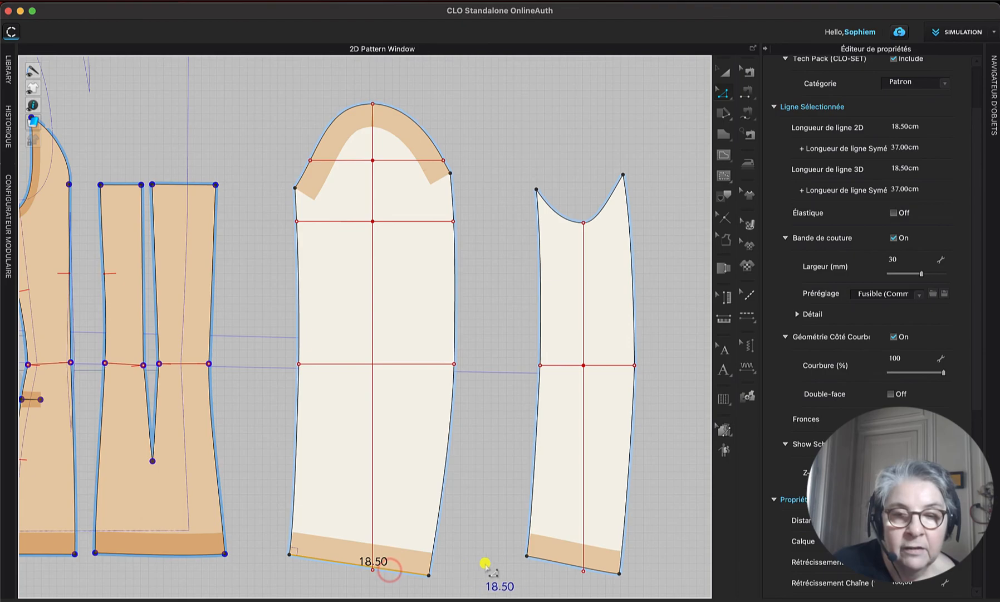
shift+click(552, 559)
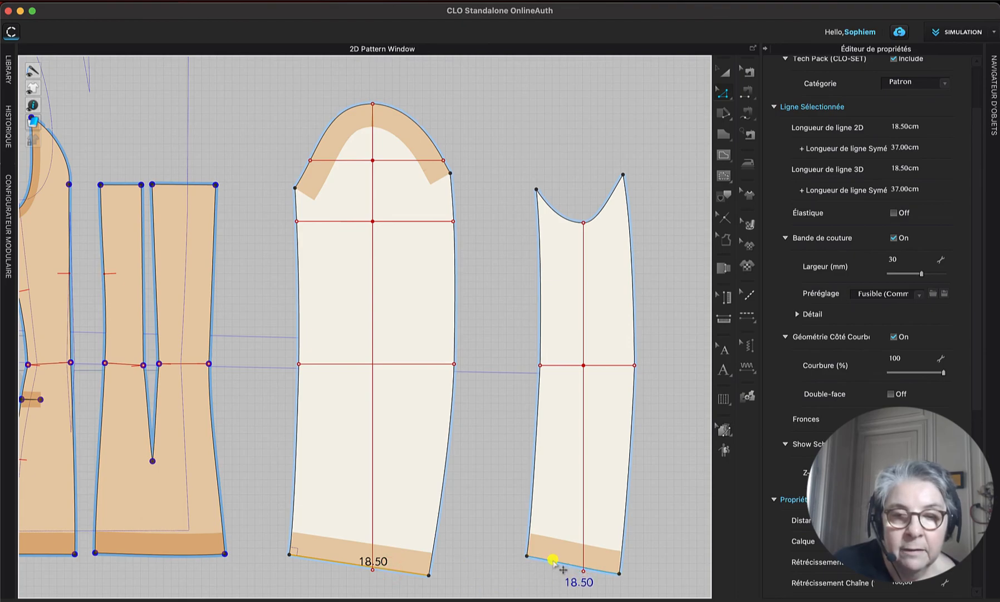
shift+click(328, 125)
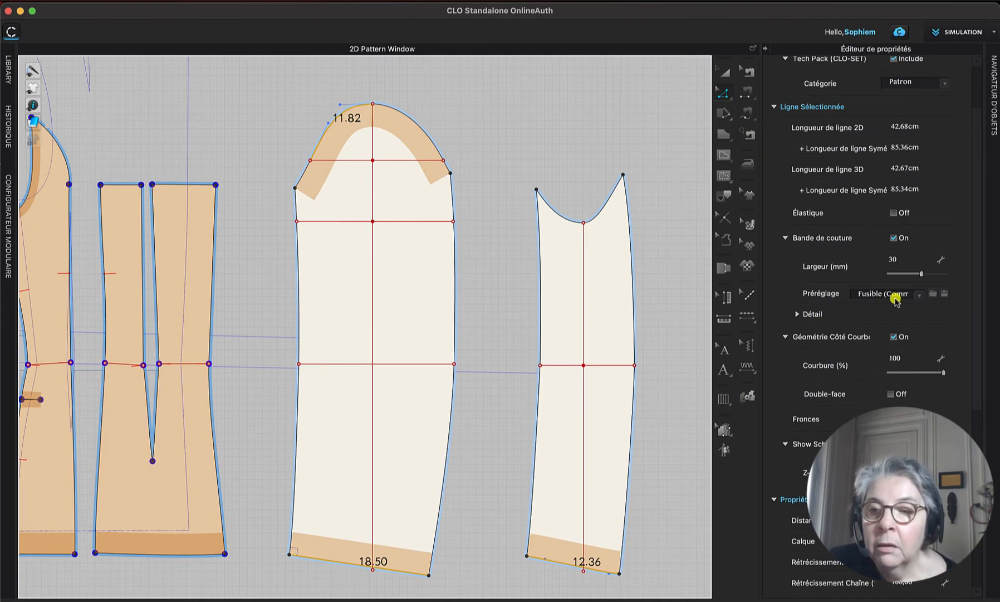
click(917, 298)
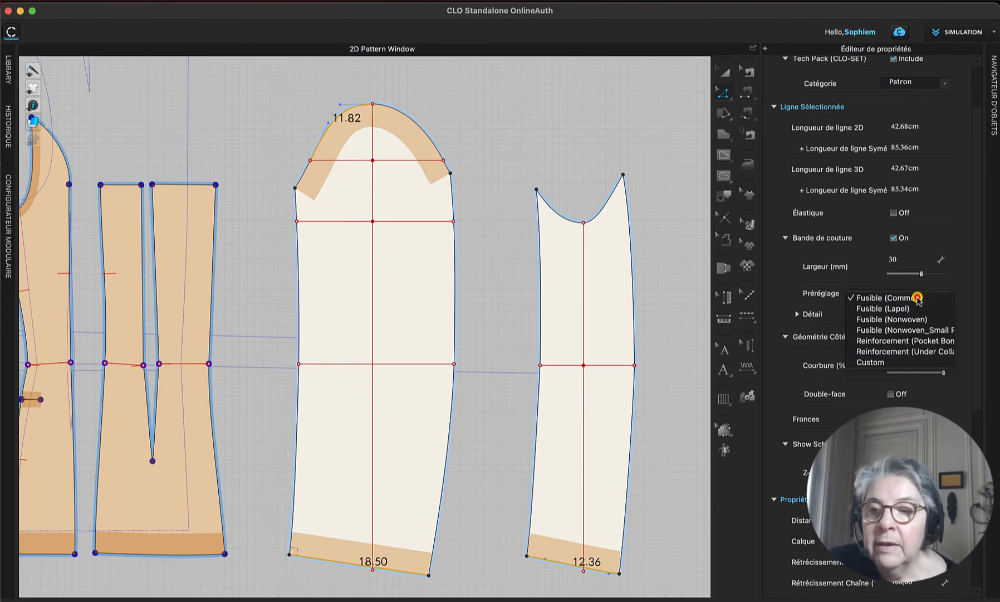
click(897, 352)
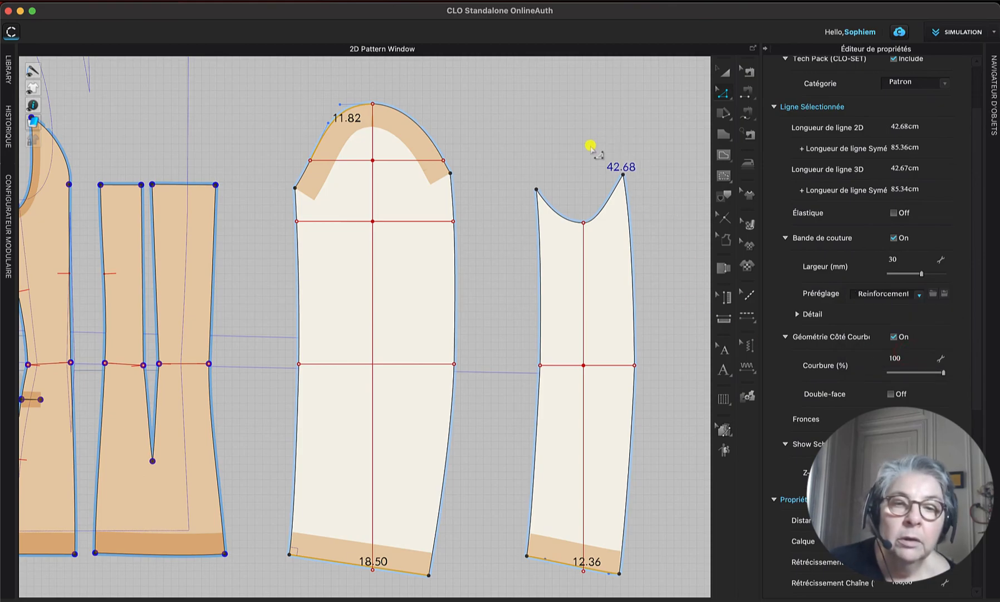
click(576, 147)
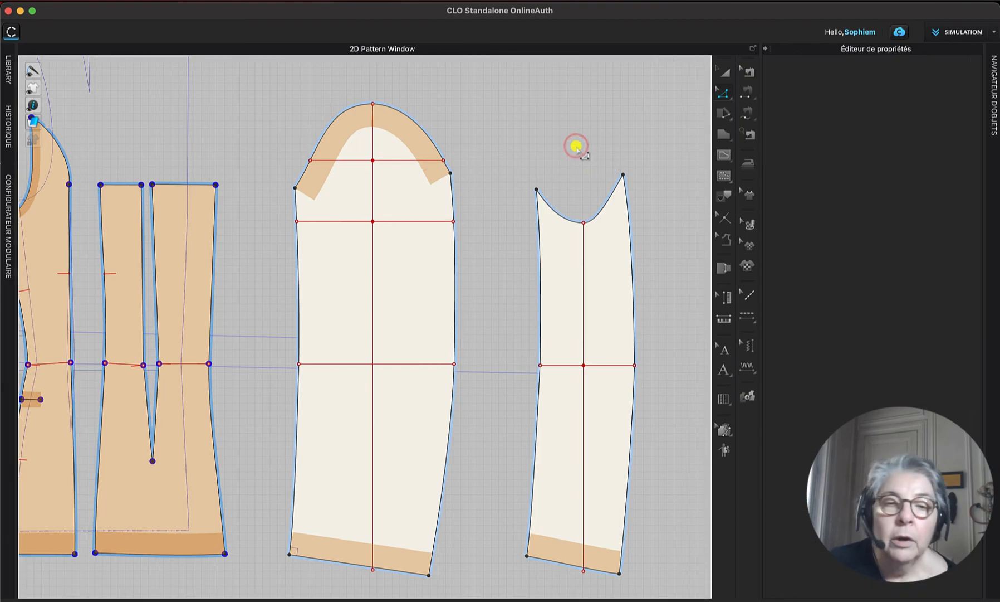
scroll(567, 145, down, 5)
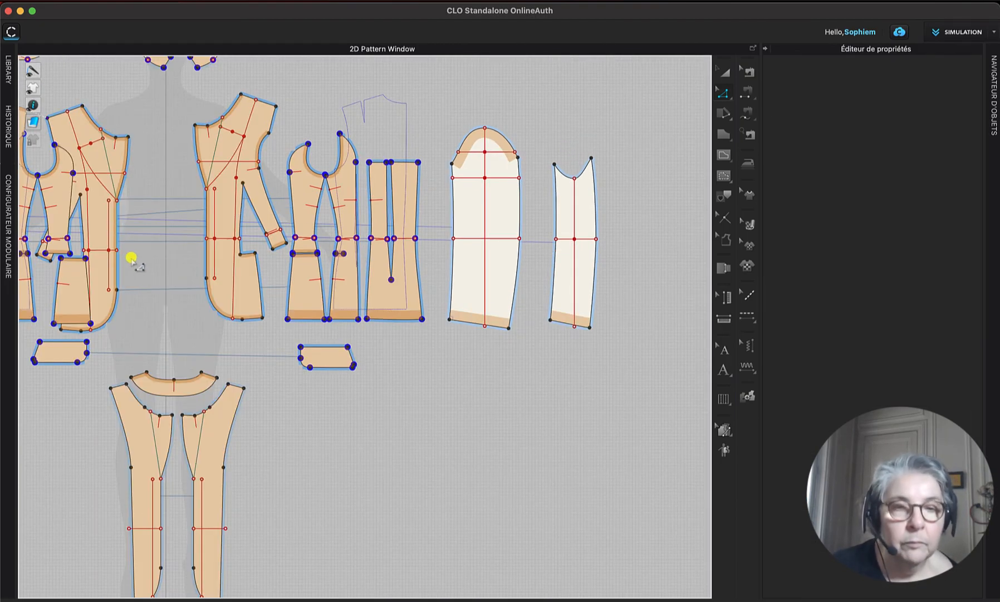
scroll(386, 141, up, 2)
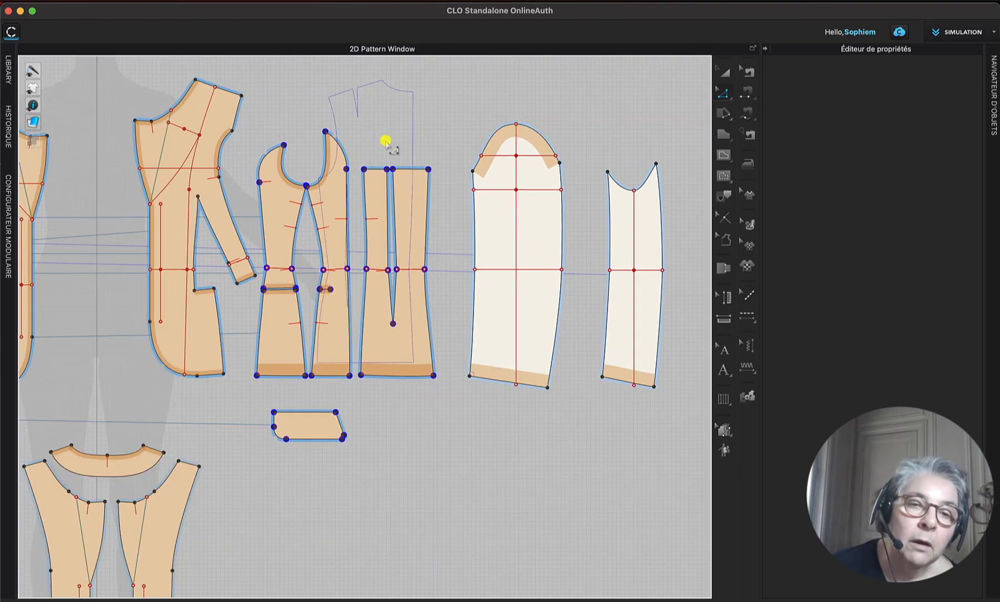
click(286, 143)
click(300, 143)
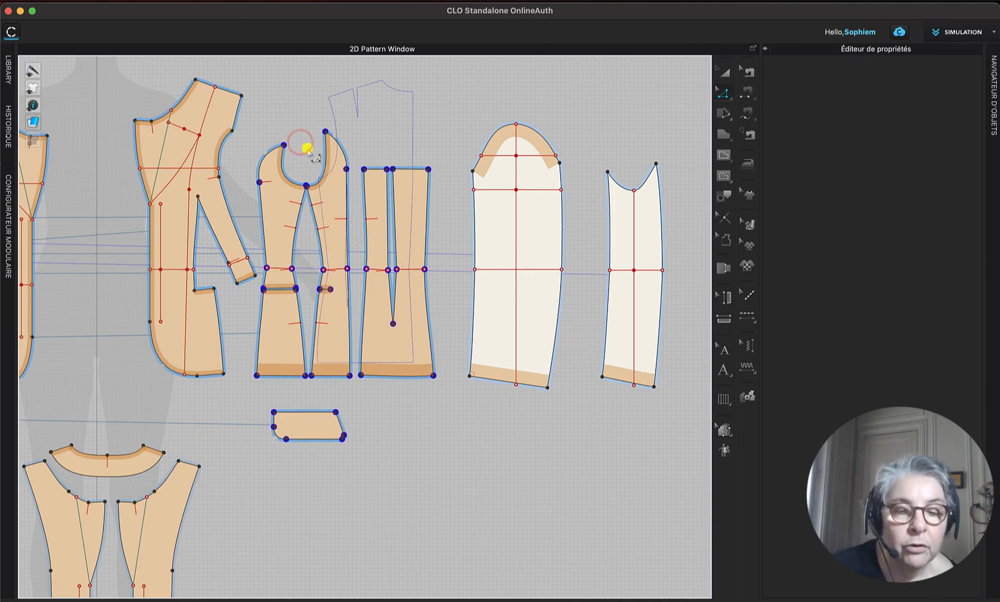
click(309, 142)
Step: Rearrange the jacket's left-half pieces: move the yoke clear of the back panels, separate the back and side panels, and shift the front toward its mirrored counterpart
middle_drag(312, 139, 635, 187)
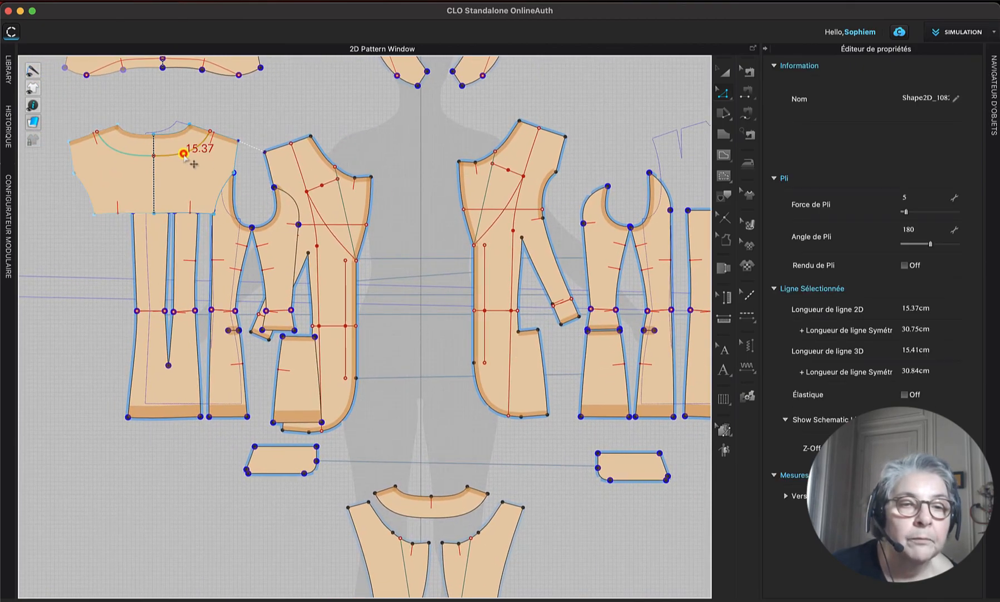
click(185, 151)
click(725, 71)
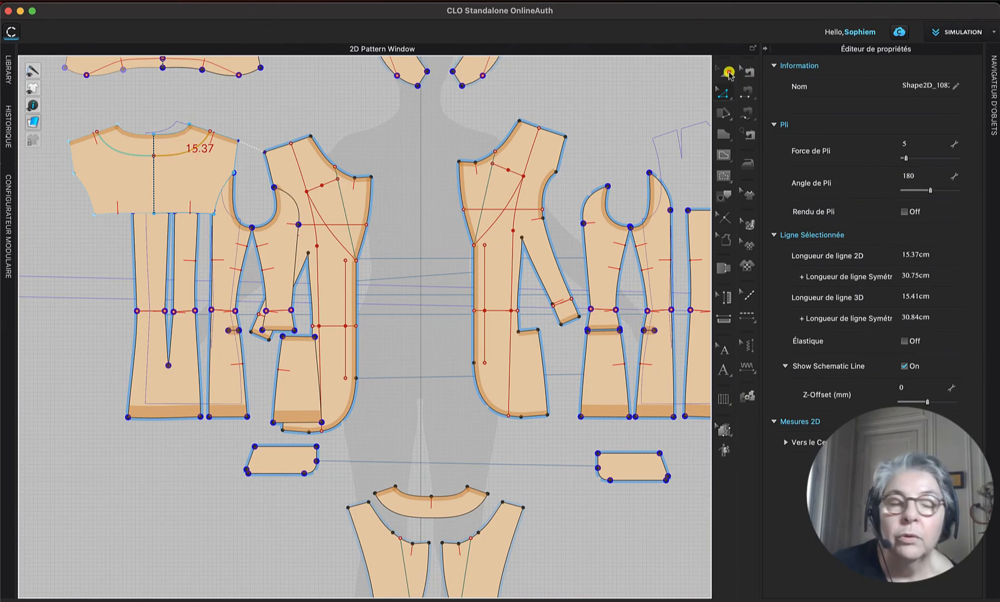
click(183, 186)
drag(184, 186, 175, 157)
drag(157, 231, 151, 234)
click(226, 257)
drag(227, 257, 226, 263)
drag(340, 235, 413, 217)
drag(285, 252, 299, 253)
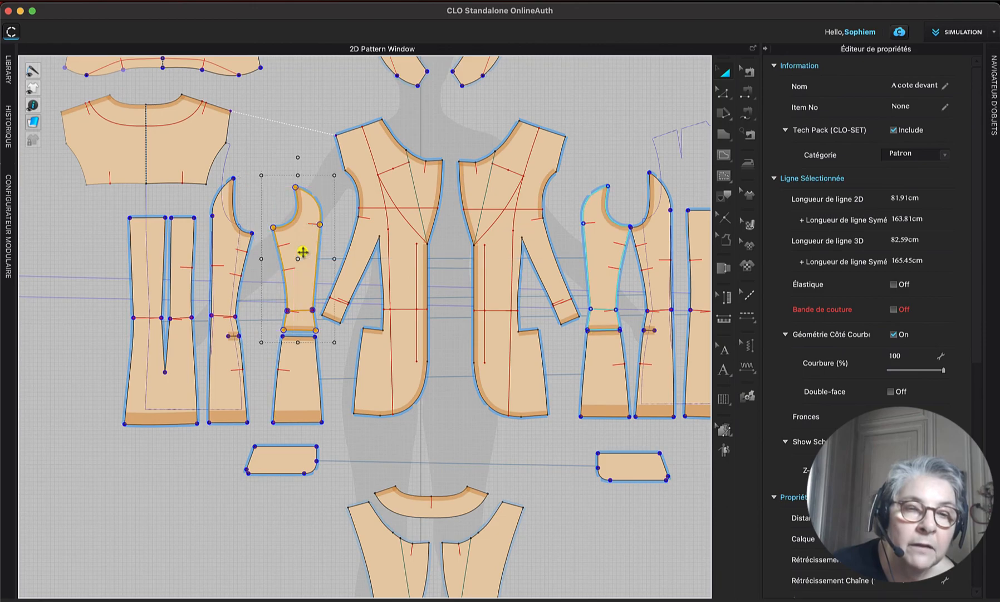
Step: Deactivate the rectangular sleeve construction draft together with its sewing
click(284, 156)
right_drag(287, 144, 570, 209)
click(289, 216)
click(280, 218)
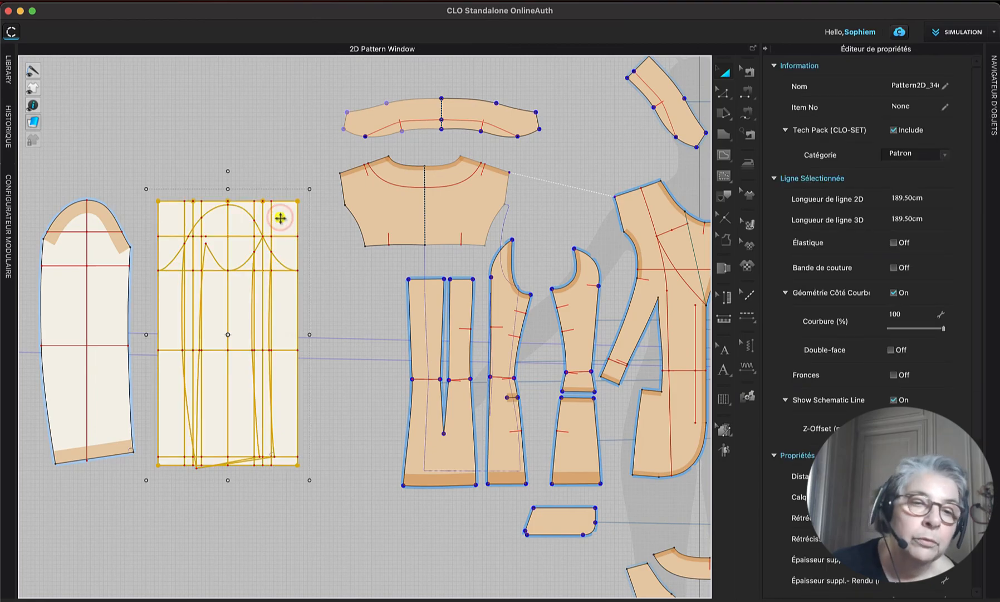
click(280, 218)
right_click(280, 218)
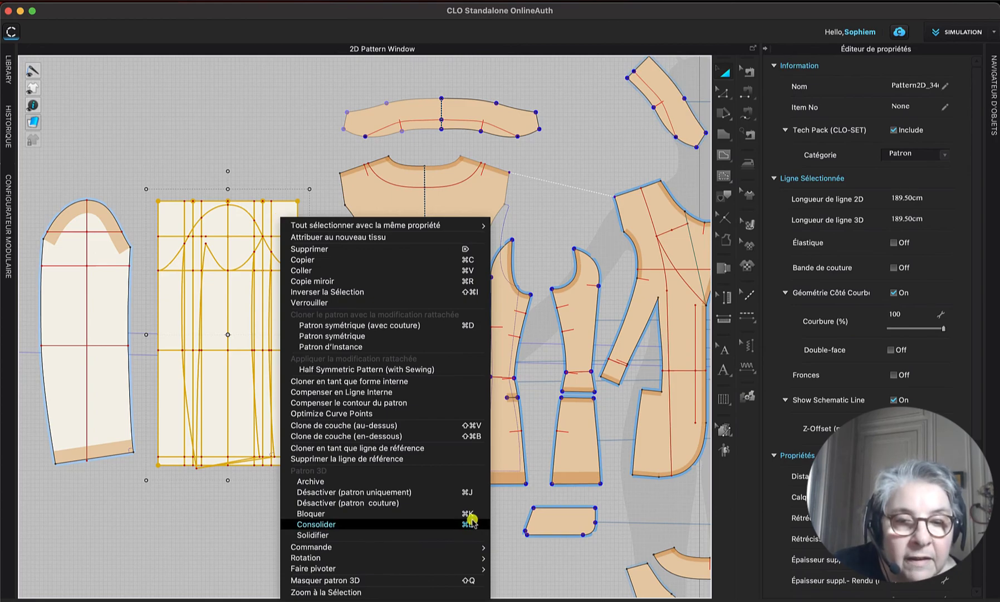
click(401, 503)
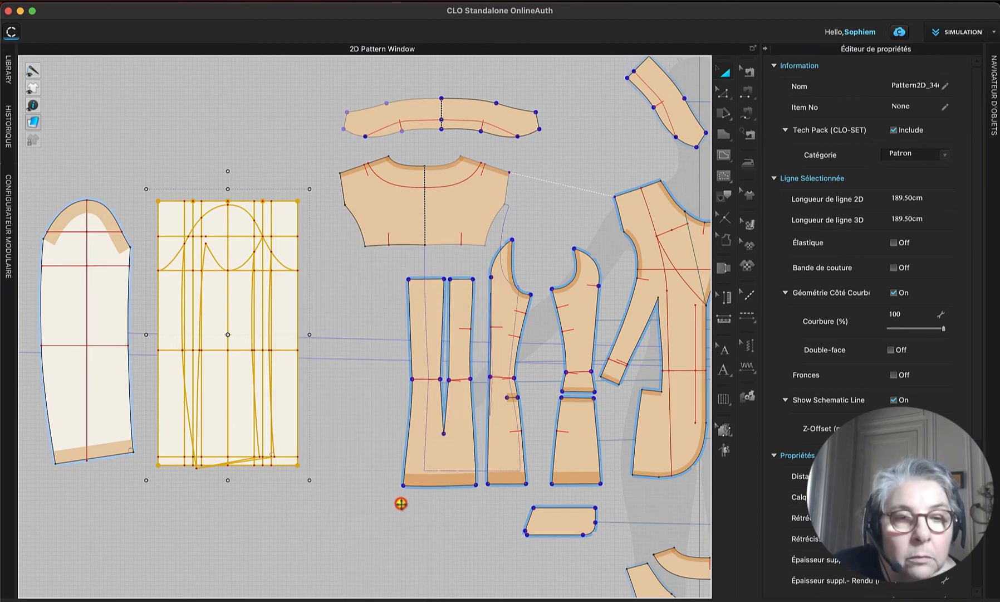
Step: Archive the rectangular sleeve construction draft and clear the selection
right_click(290, 395)
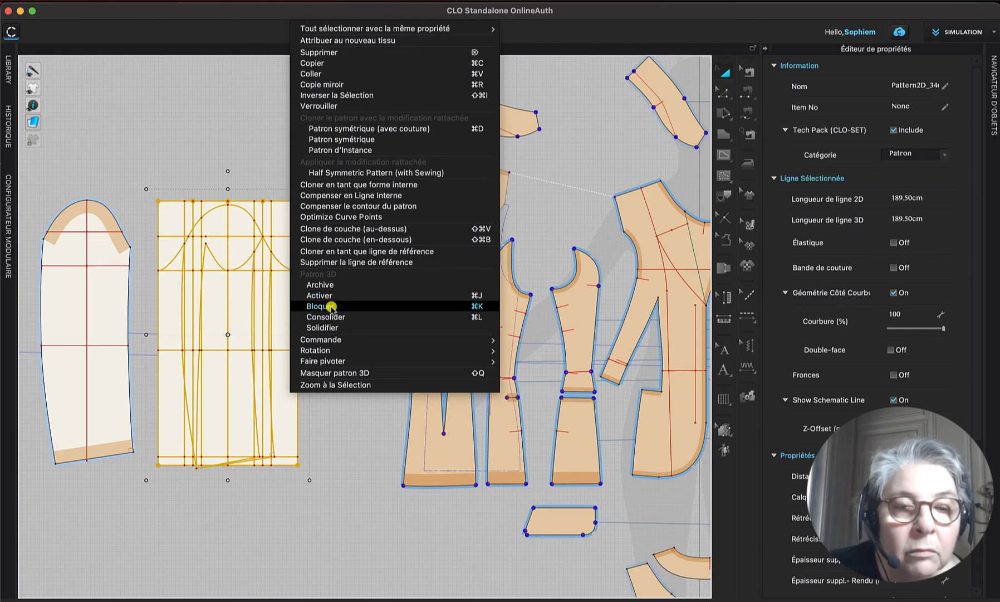
click(330, 285)
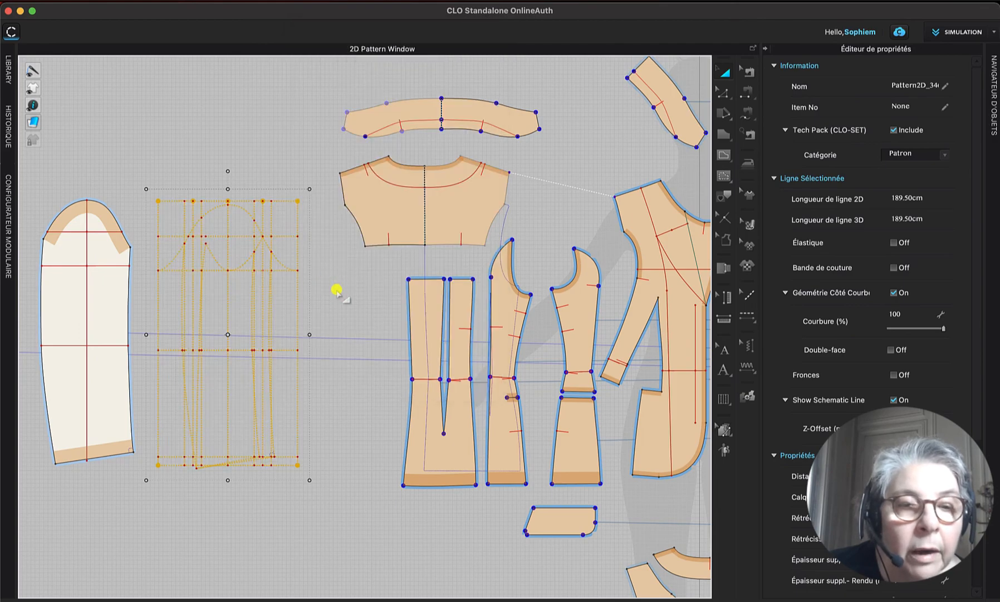
click(337, 289)
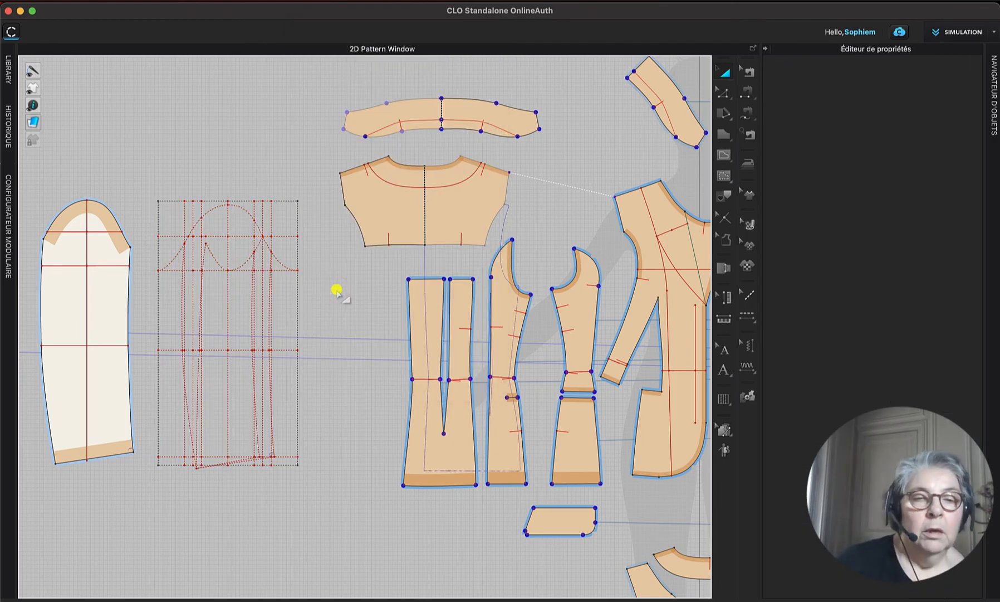
scroll(337, 290, down, 4)
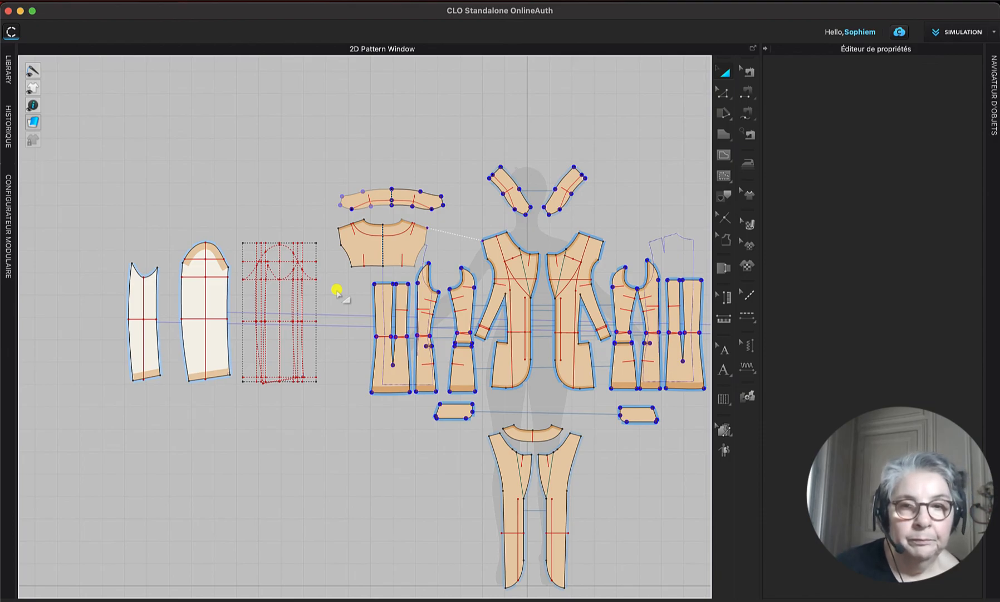
scroll(336, 290, down, 2)
right_drag(337, 290, 266, 216)
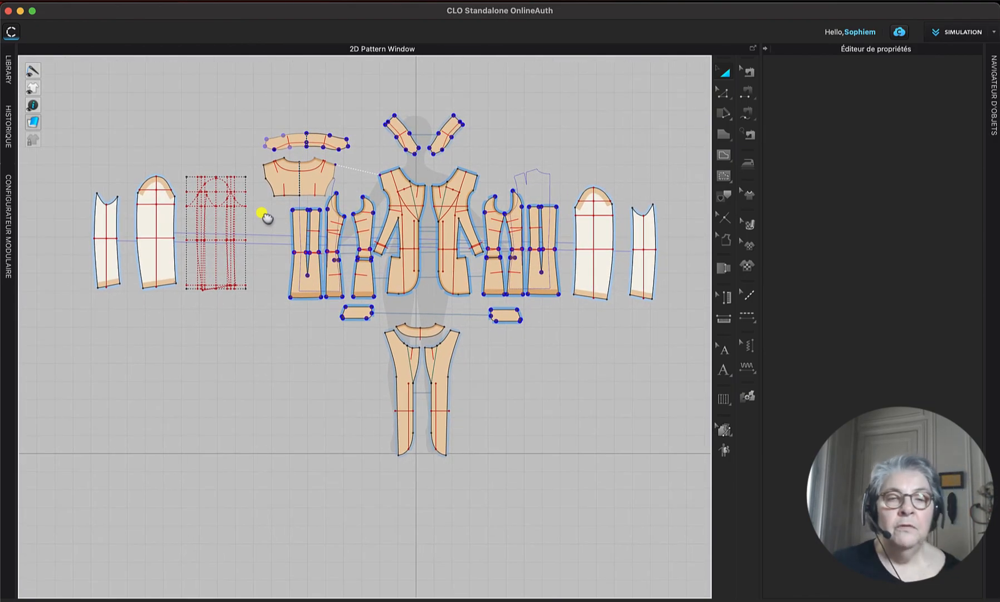